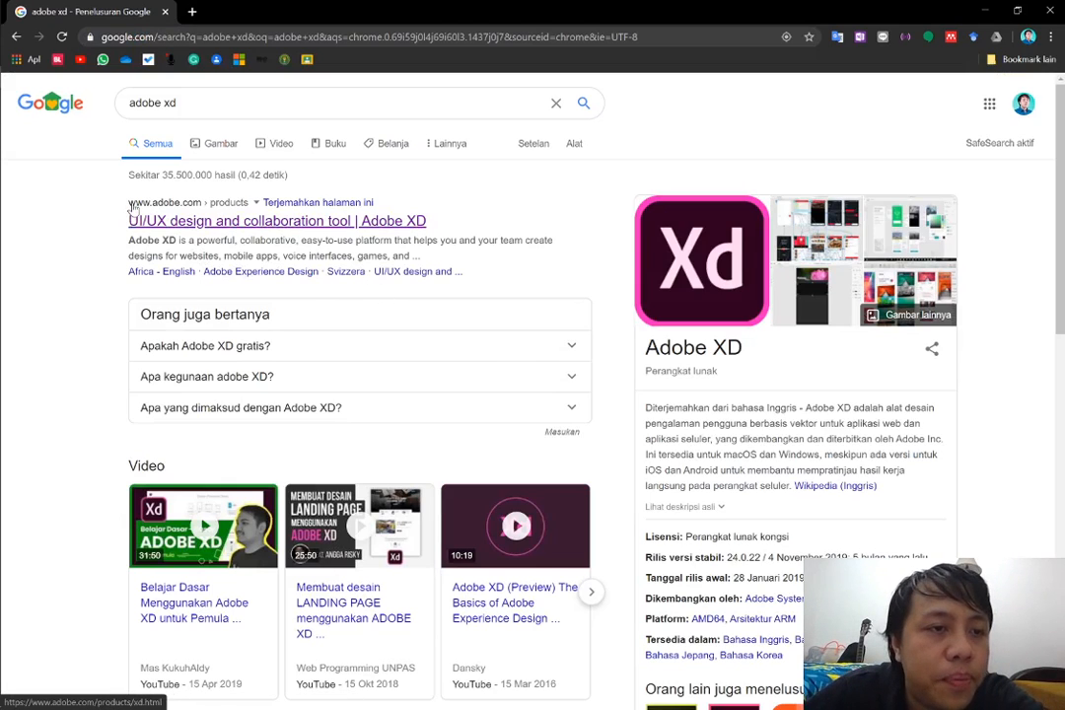
Open the Adobe XD product page from the search results and start the free XD download through the Creative Cloud Desktop App
click(167, 221)
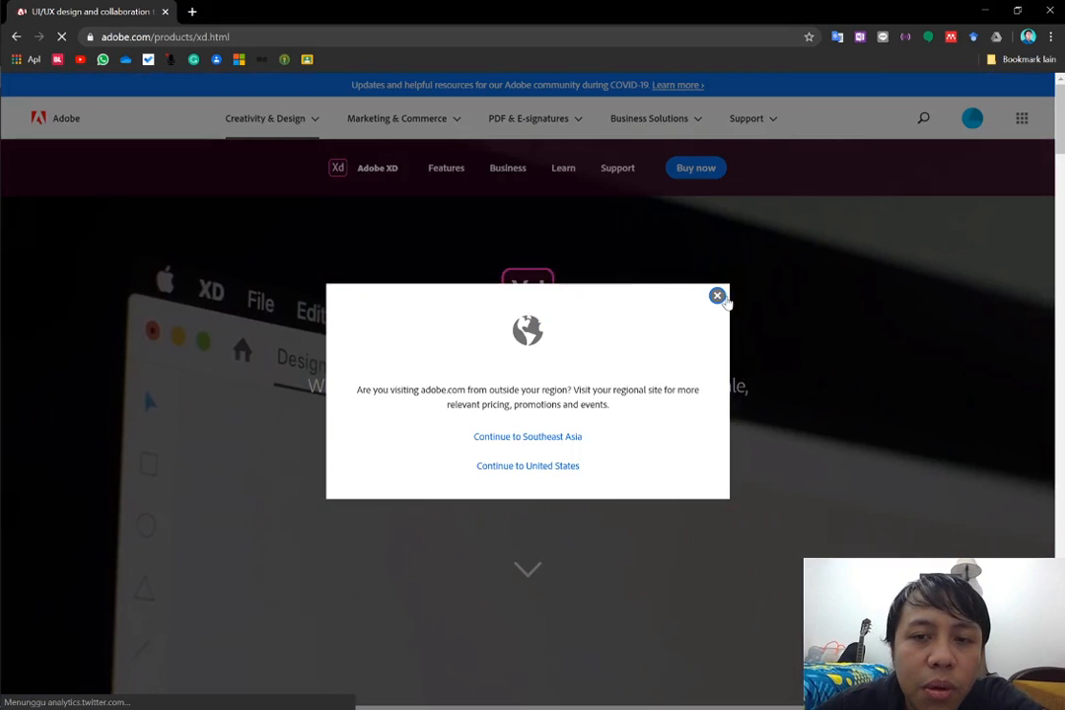
click(718, 296)
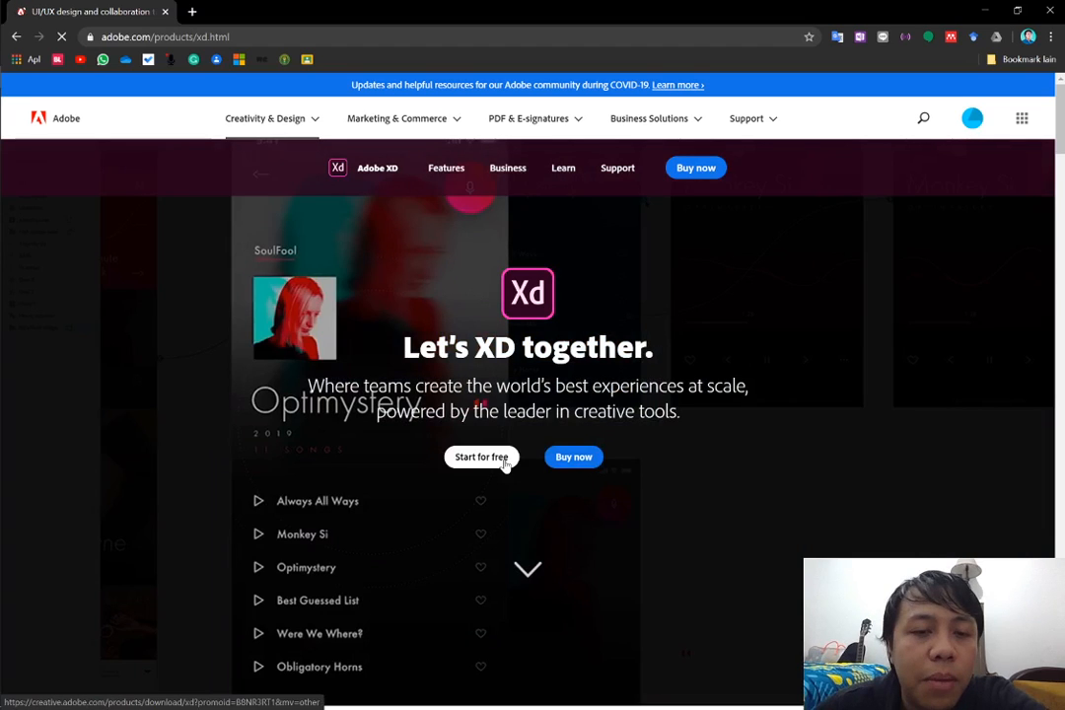
click(503, 462)
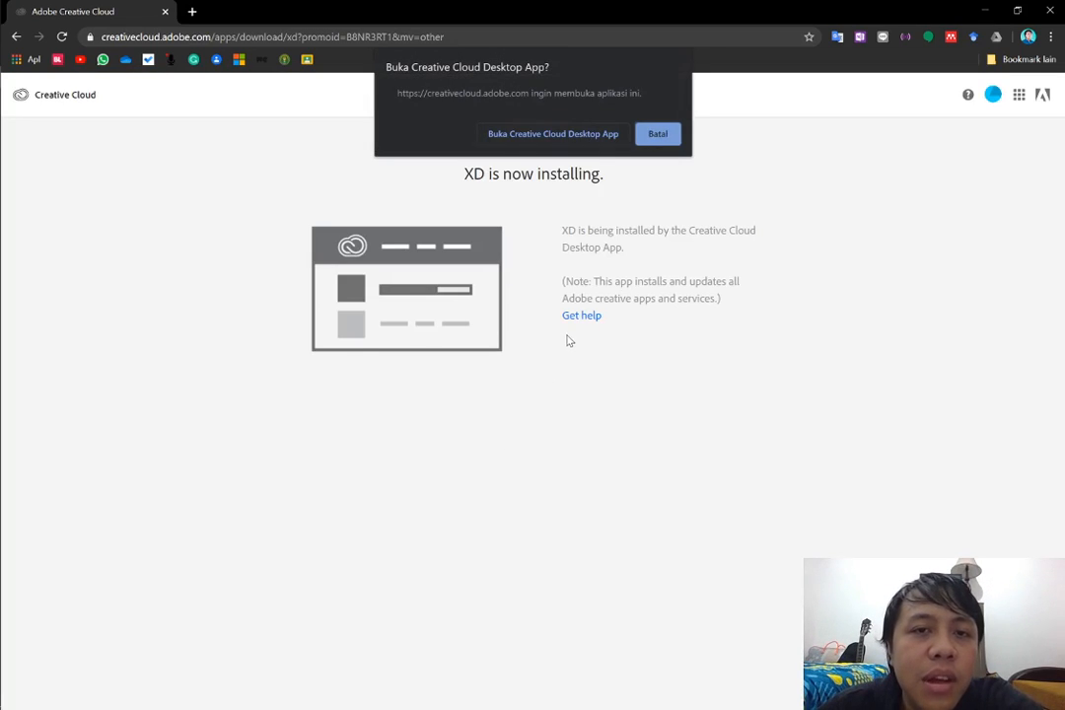
click(503, 135)
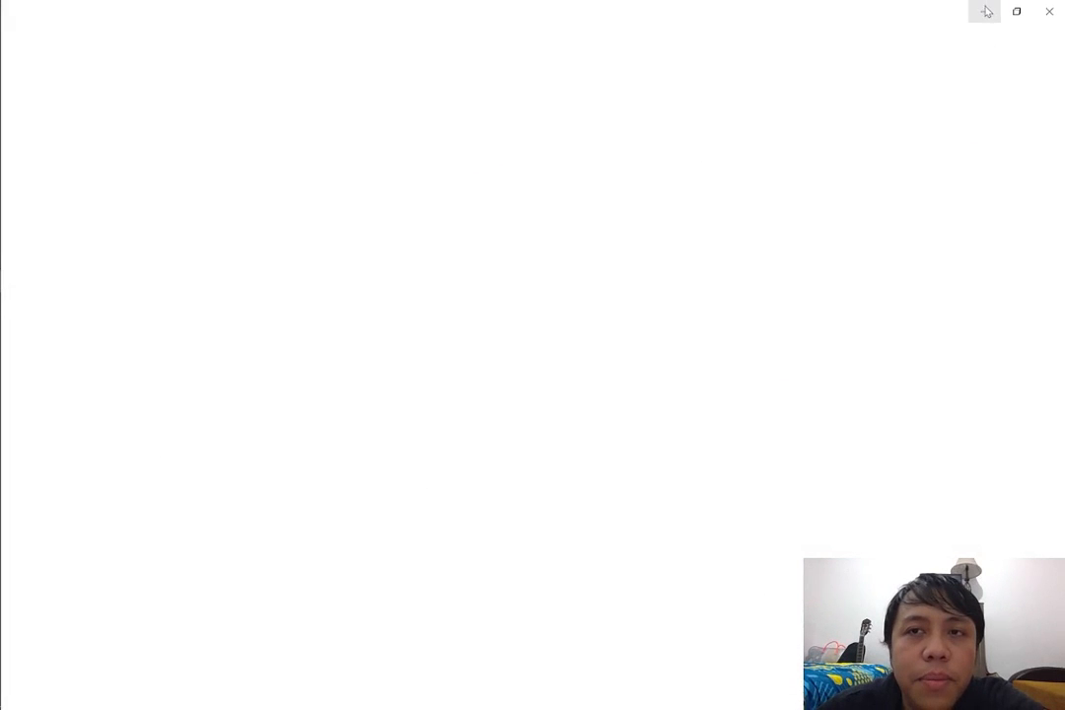
Sign out of Creative Cloud on the web and sign back in for the XD installation with a Google account
click(977, 16)
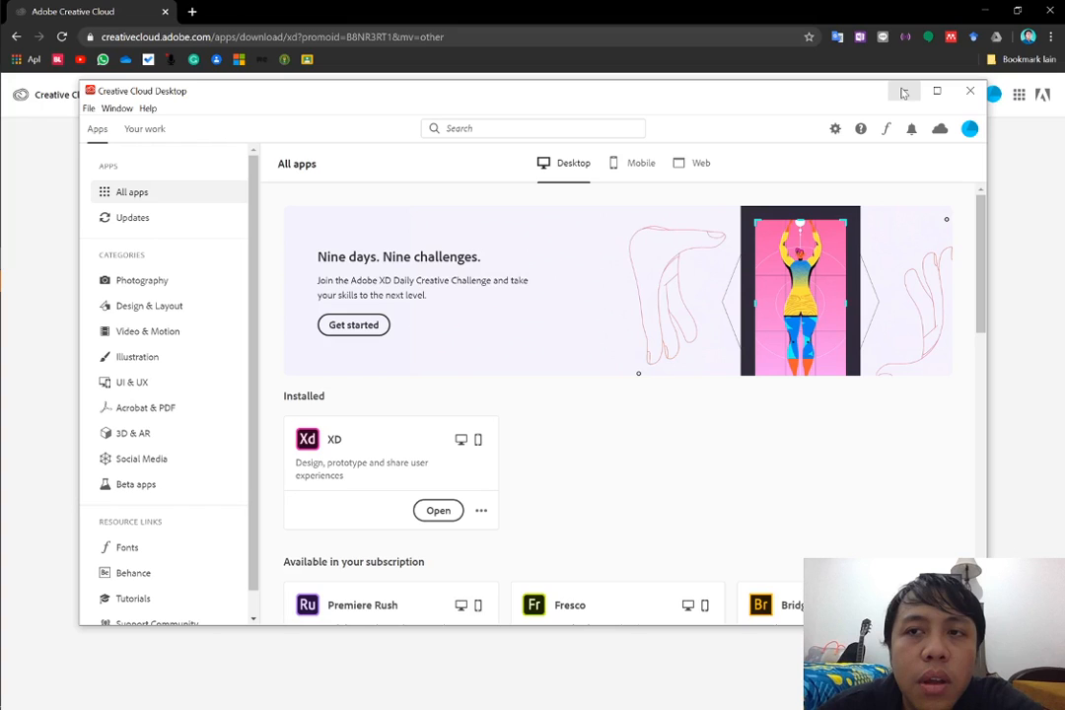
click(903, 93)
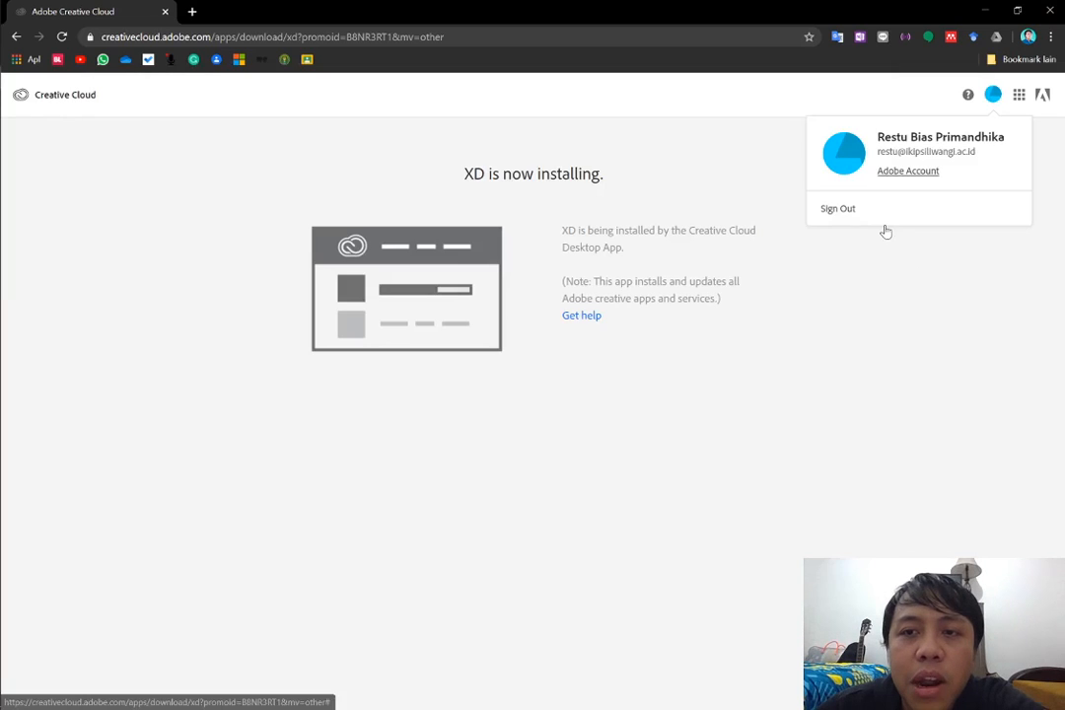
click(883, 224)
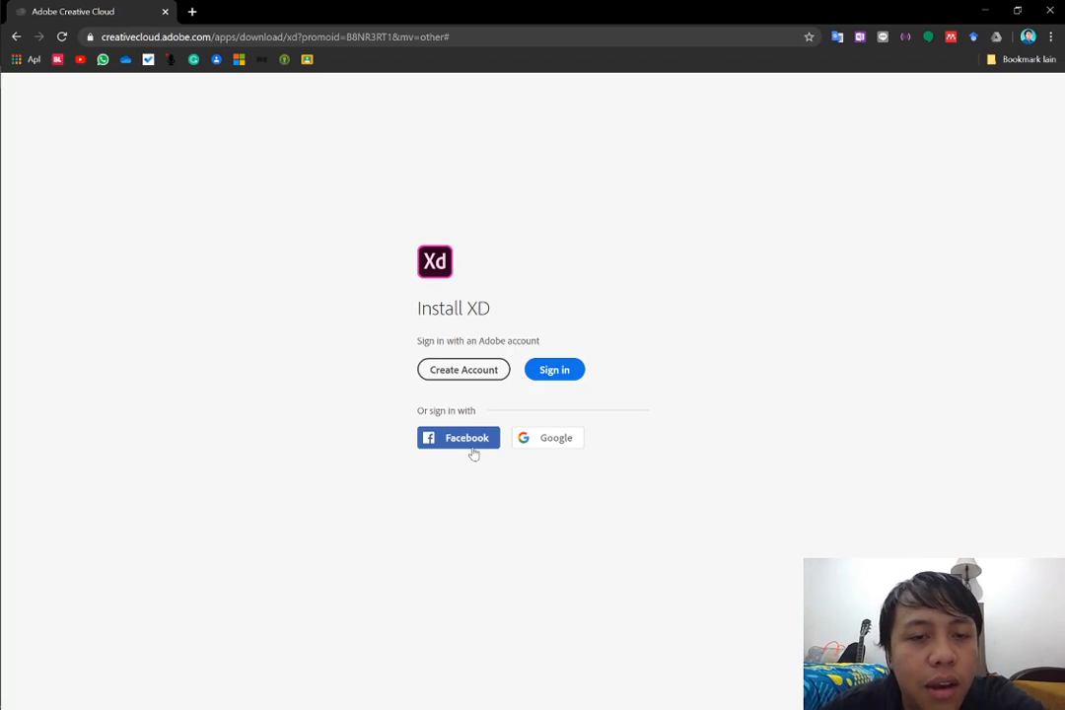
click(544, 443)
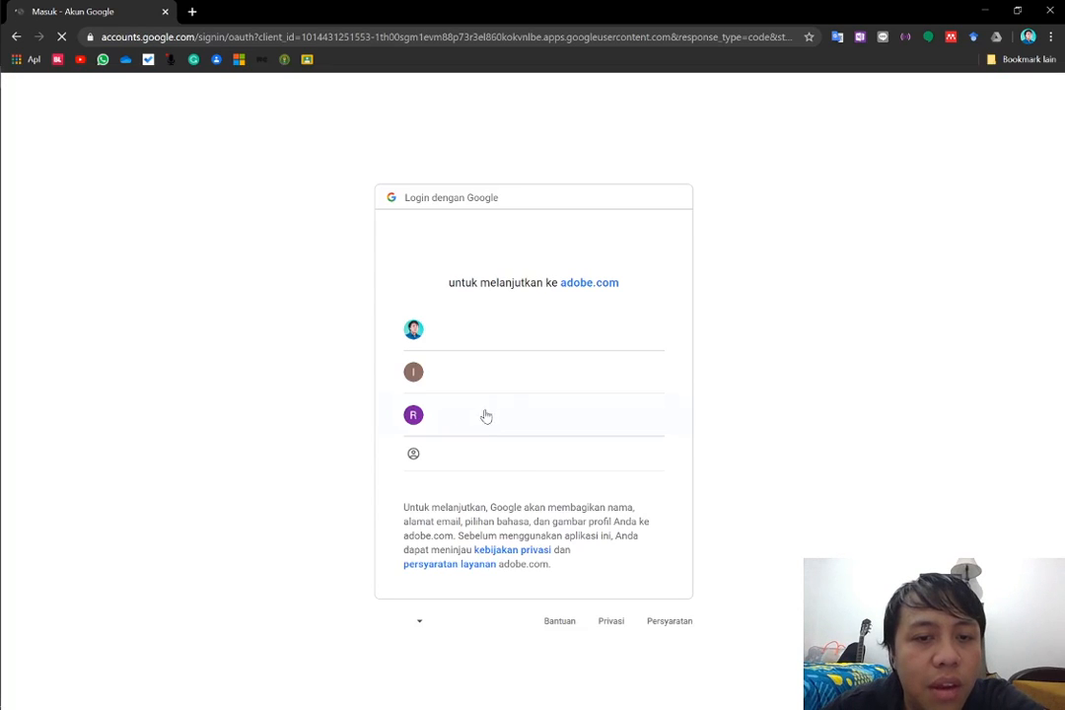
click(482, 414)
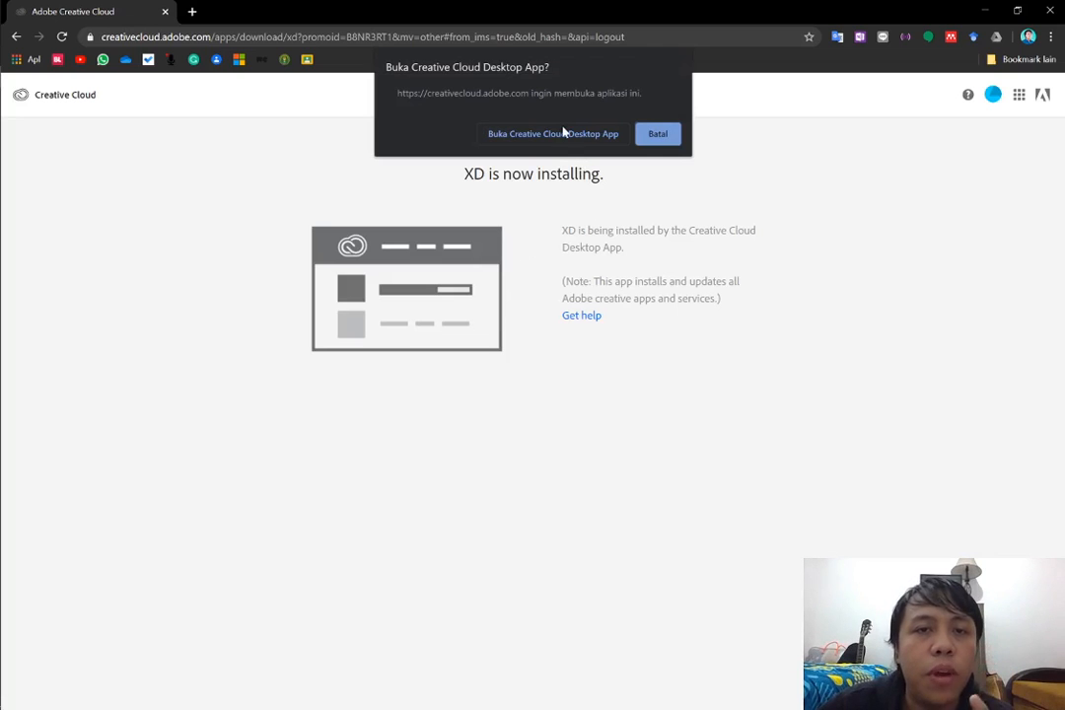
Review the installed and available apps in the Creative Cloud Desktop App and close both it and the browser
click(564, 133)
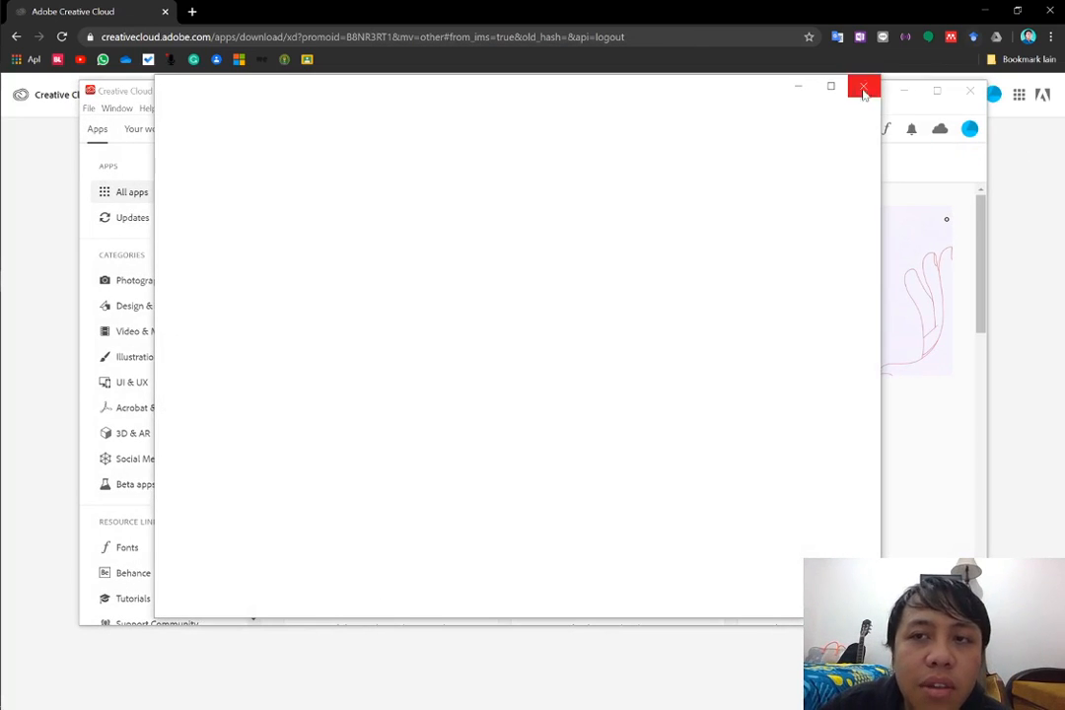
click(863, 91)
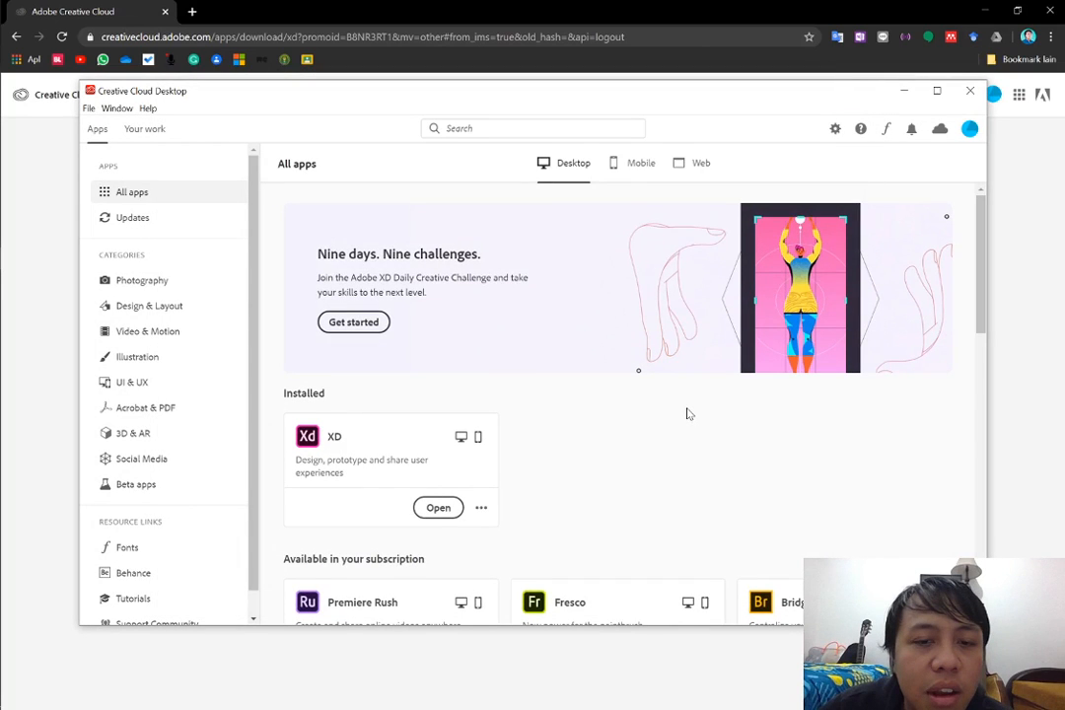
scroll(688, 414, down, 3)
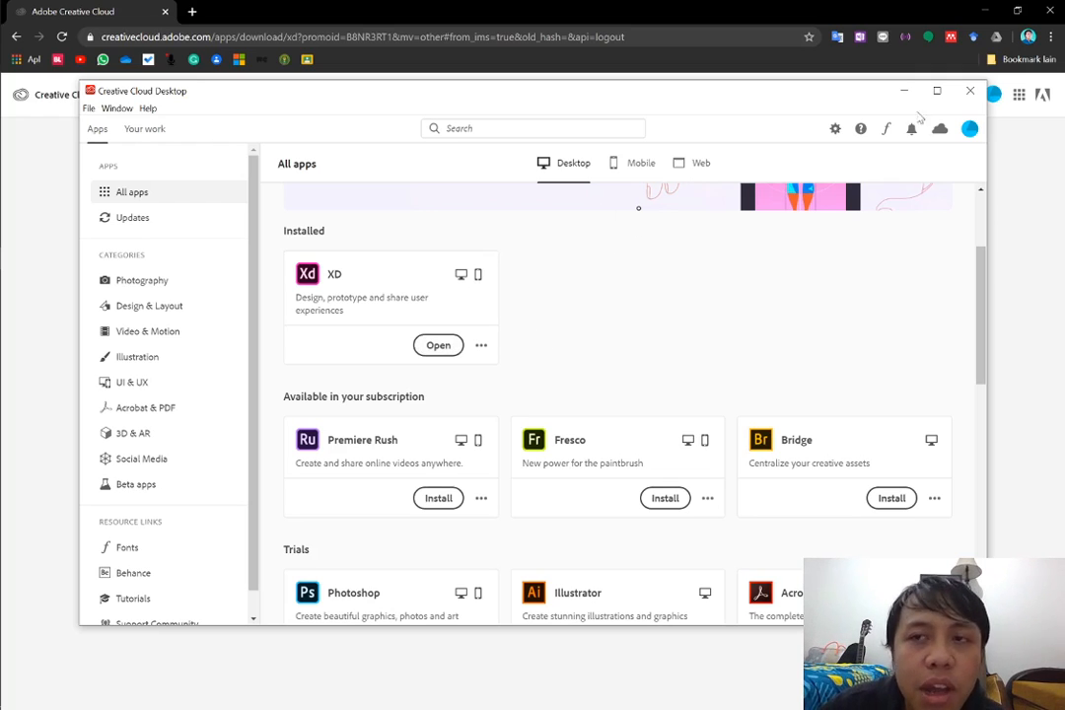
click(970, 90)
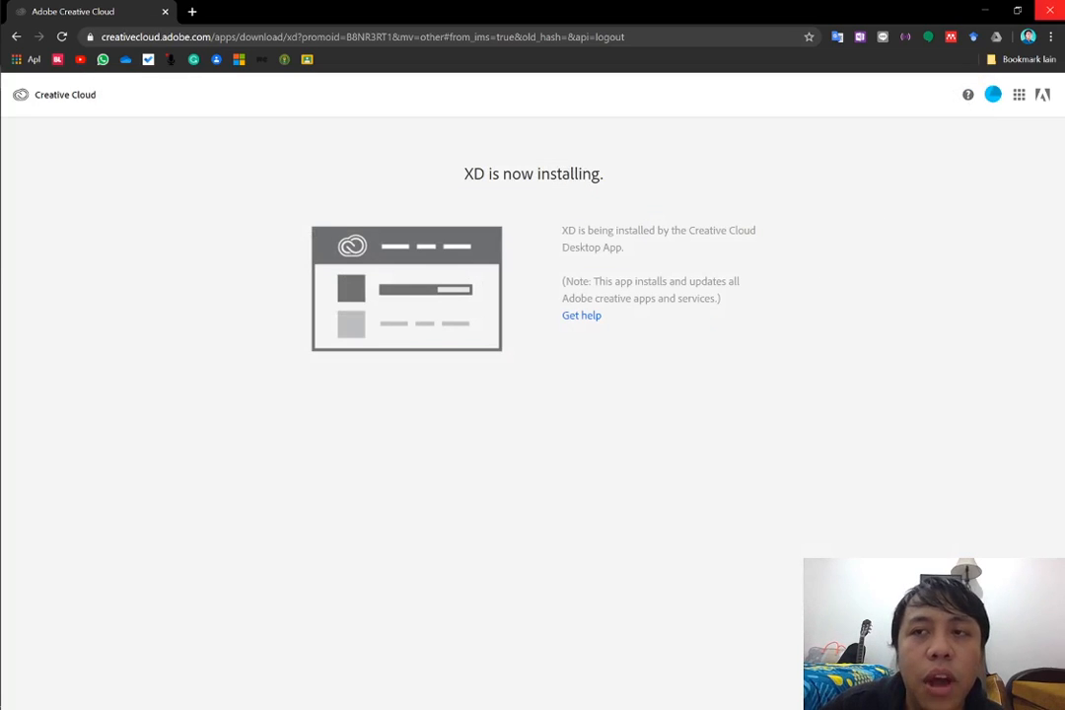
click(1049, 10)
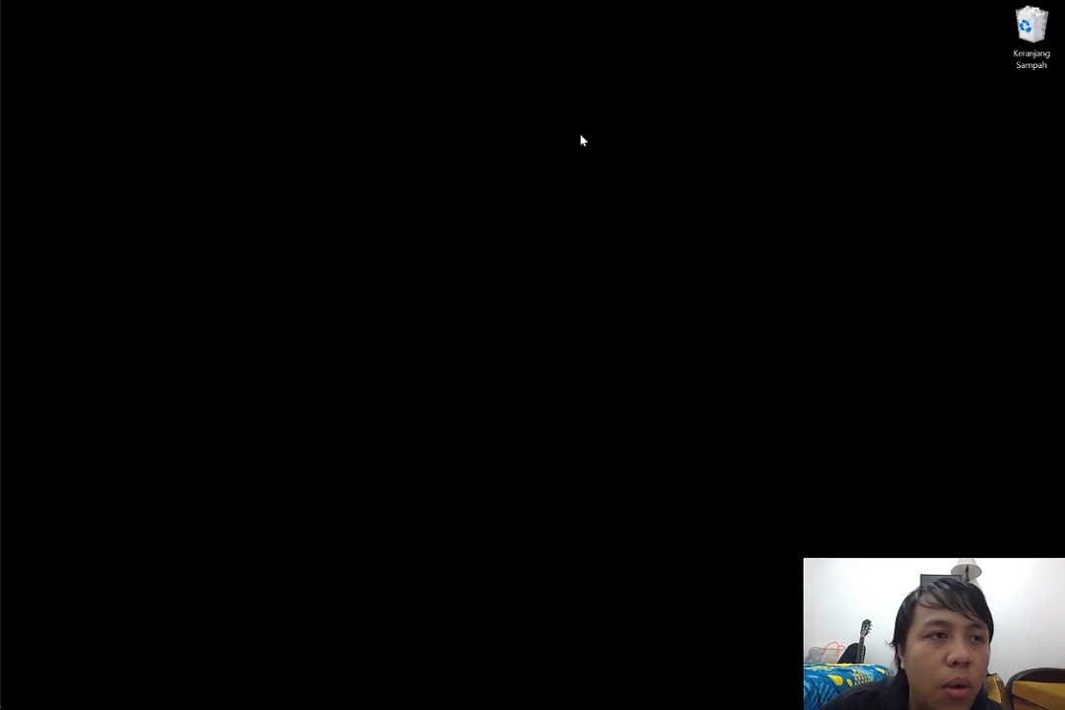
Launch Adobe XD from Windows and maximize its home window
click(8, 8)
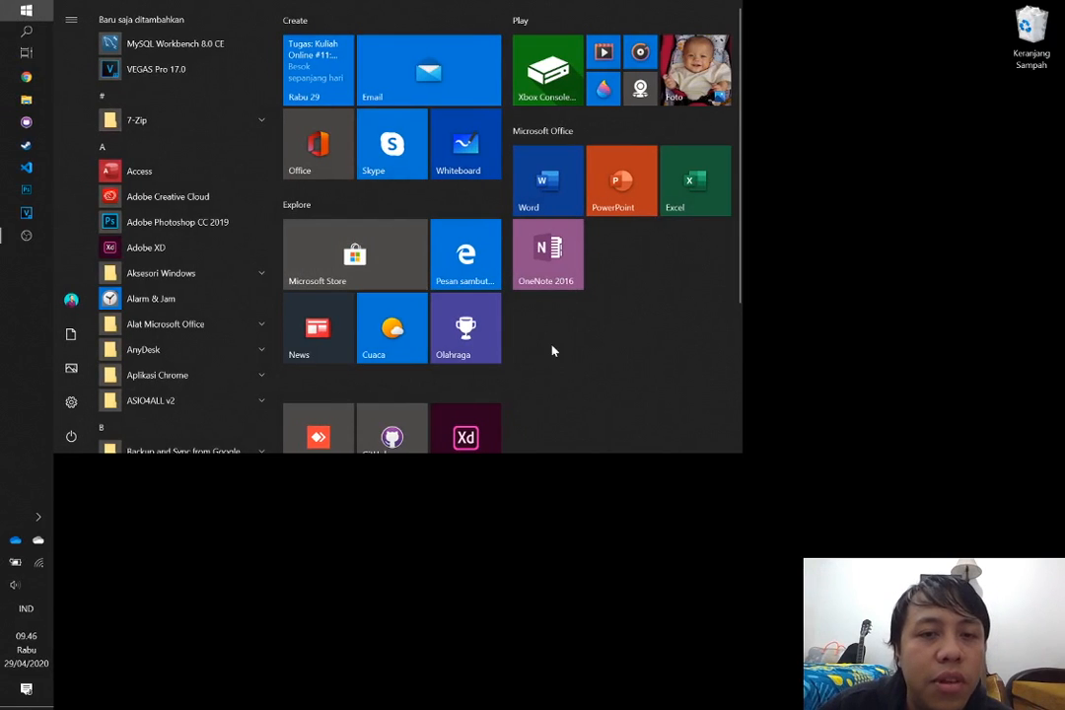
scroll(552, 350, down, 3)
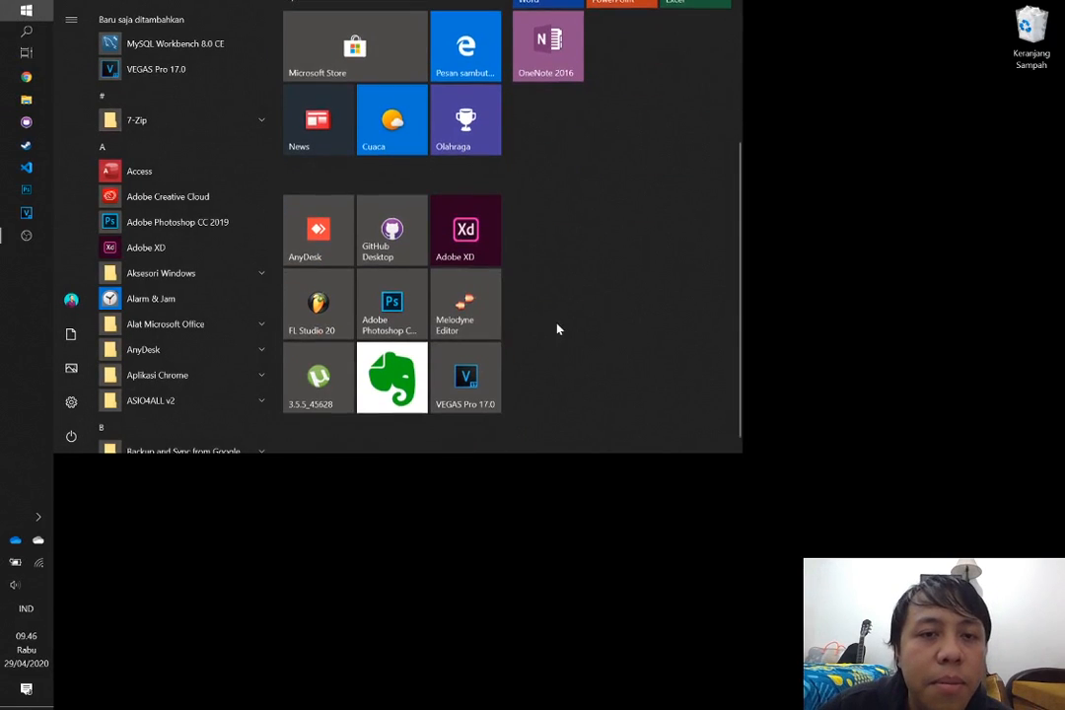
click(459, 247)
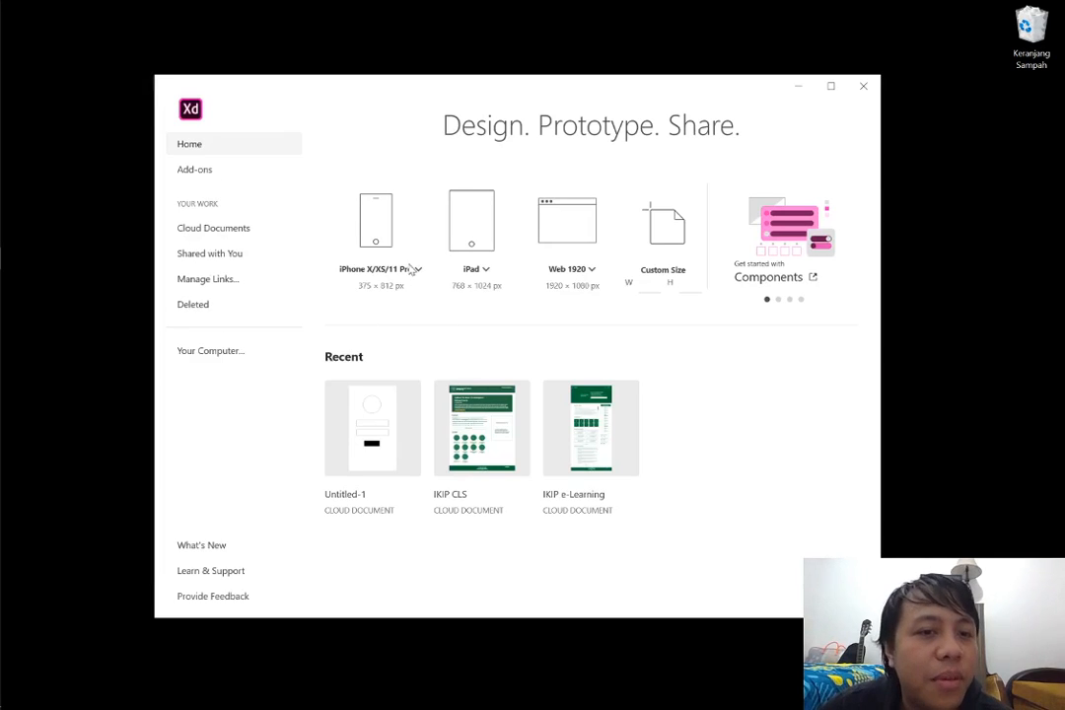
click(830, 85)
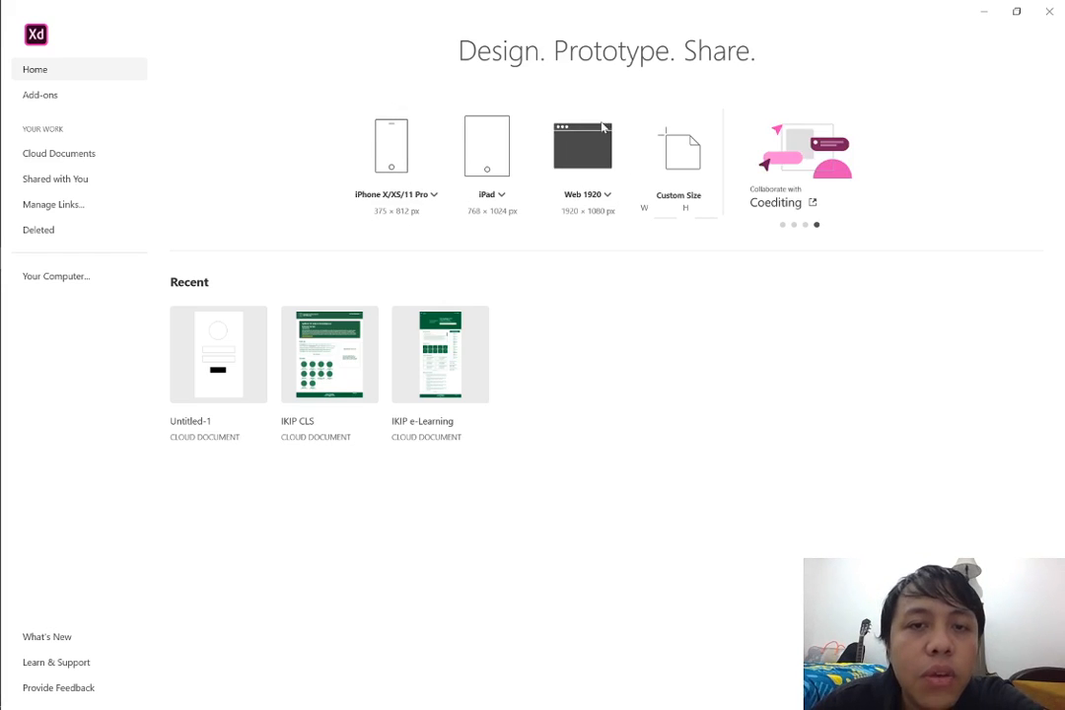
Create a new document from the Android Mobile (360 × 640) phone artboard preset
click(434, 196)
click(545, 268)
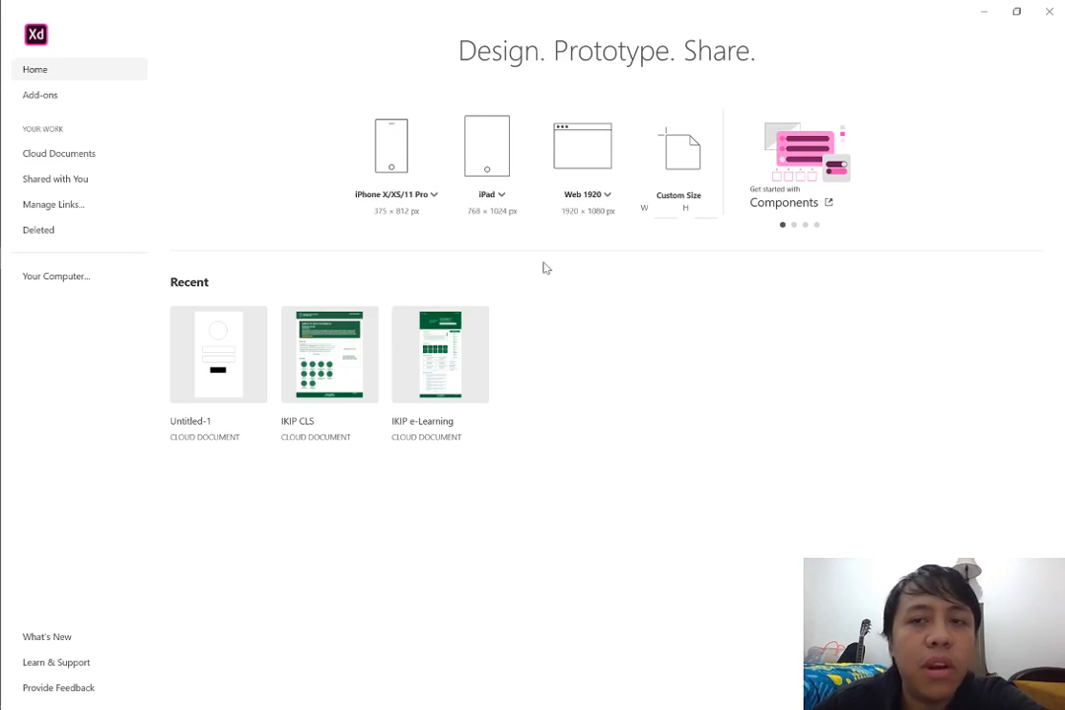
click(434, 196)
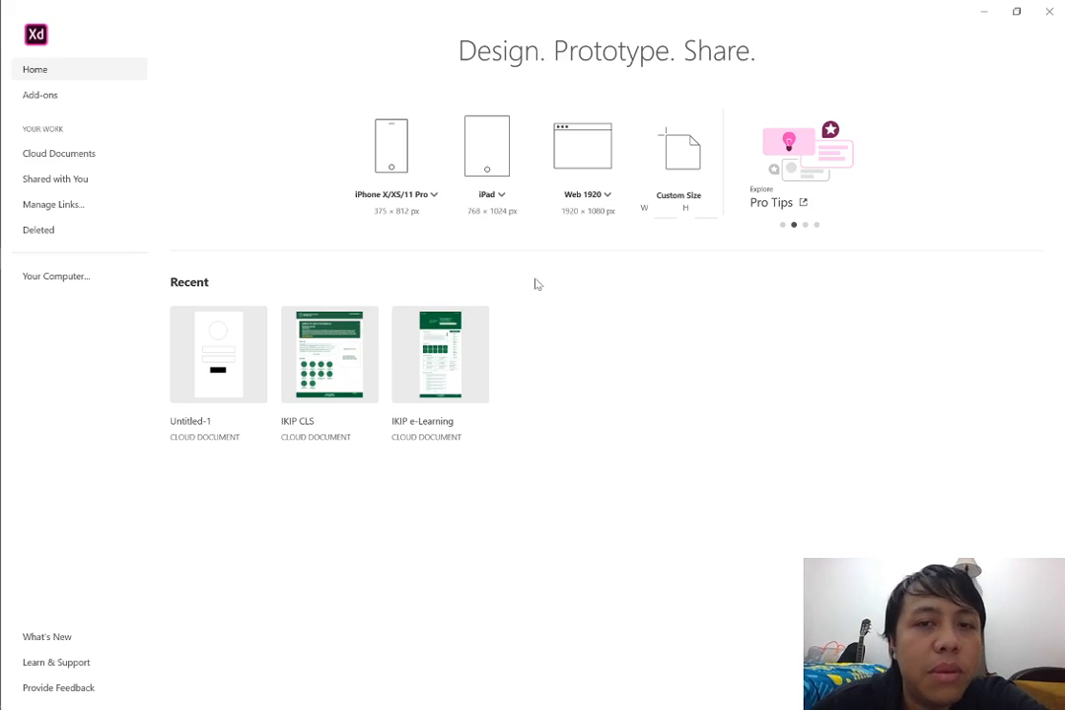
click(427, 200)
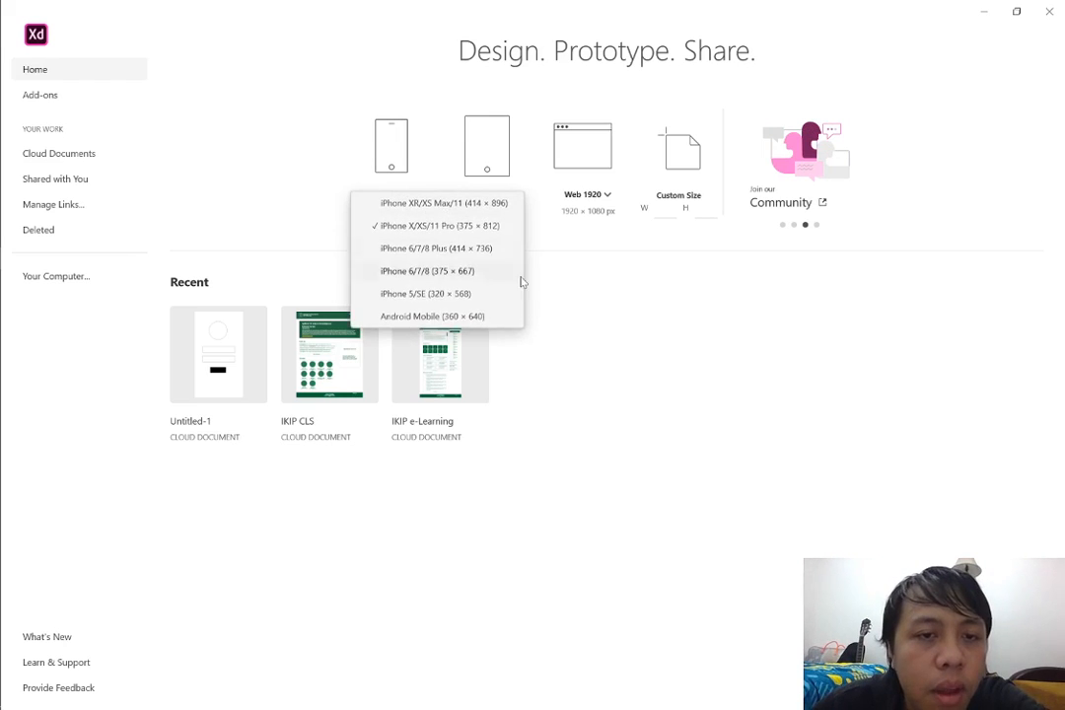
click(413, 320)
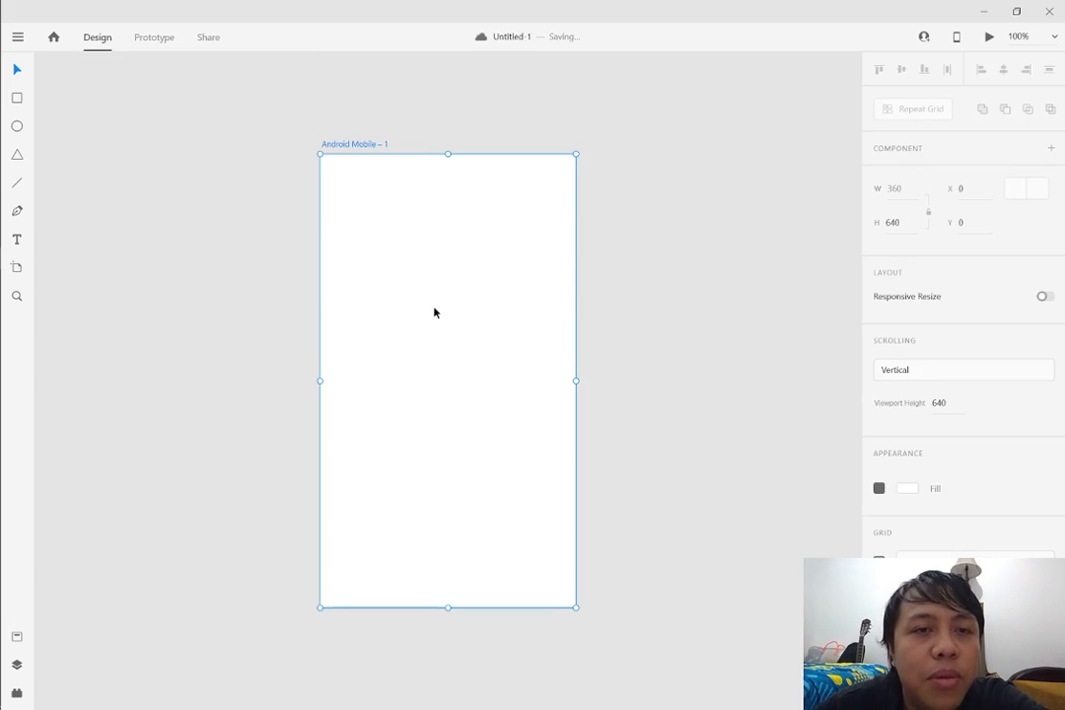
click(665, 322)
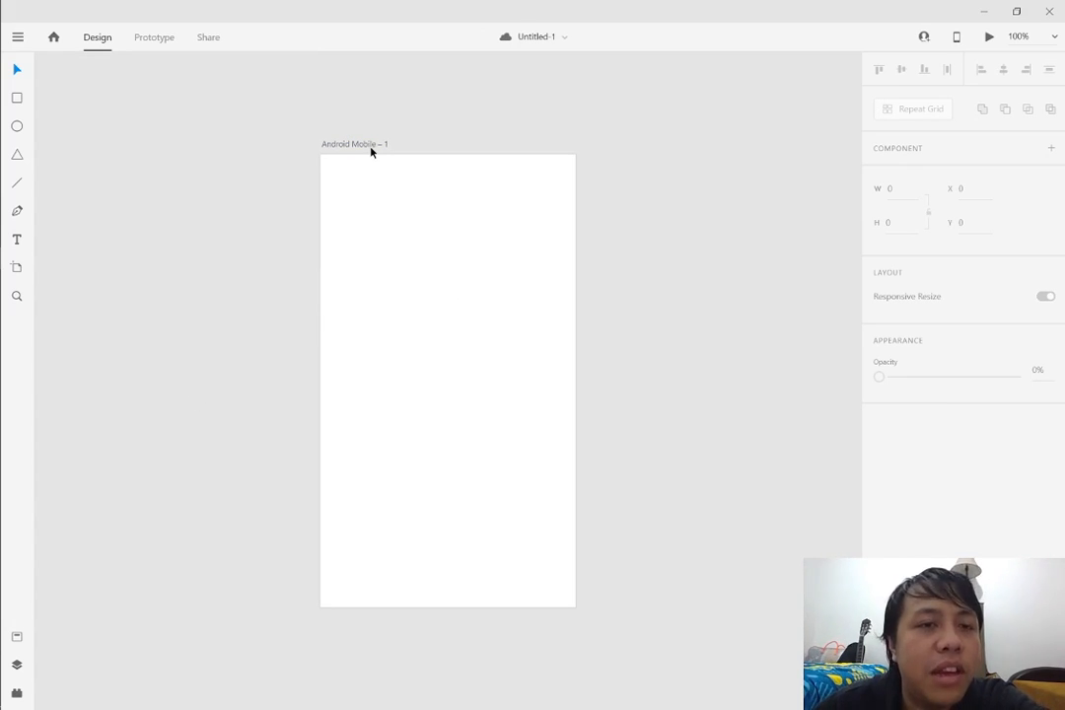
click(335, 148)
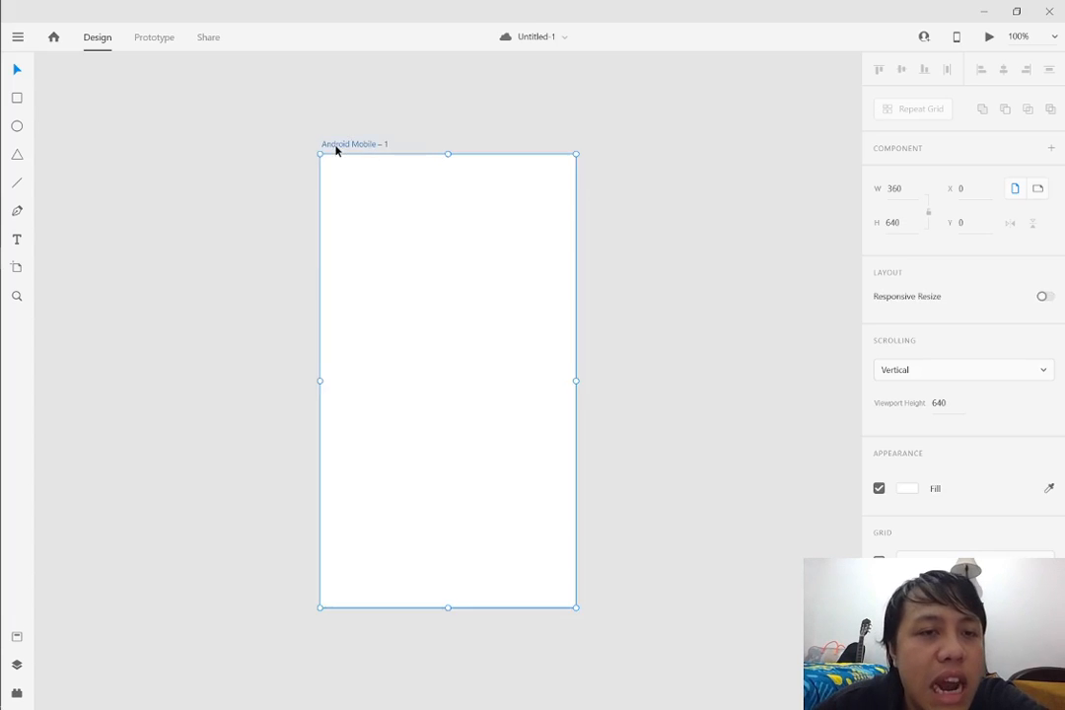
double_click(335, 146)
key(Return)
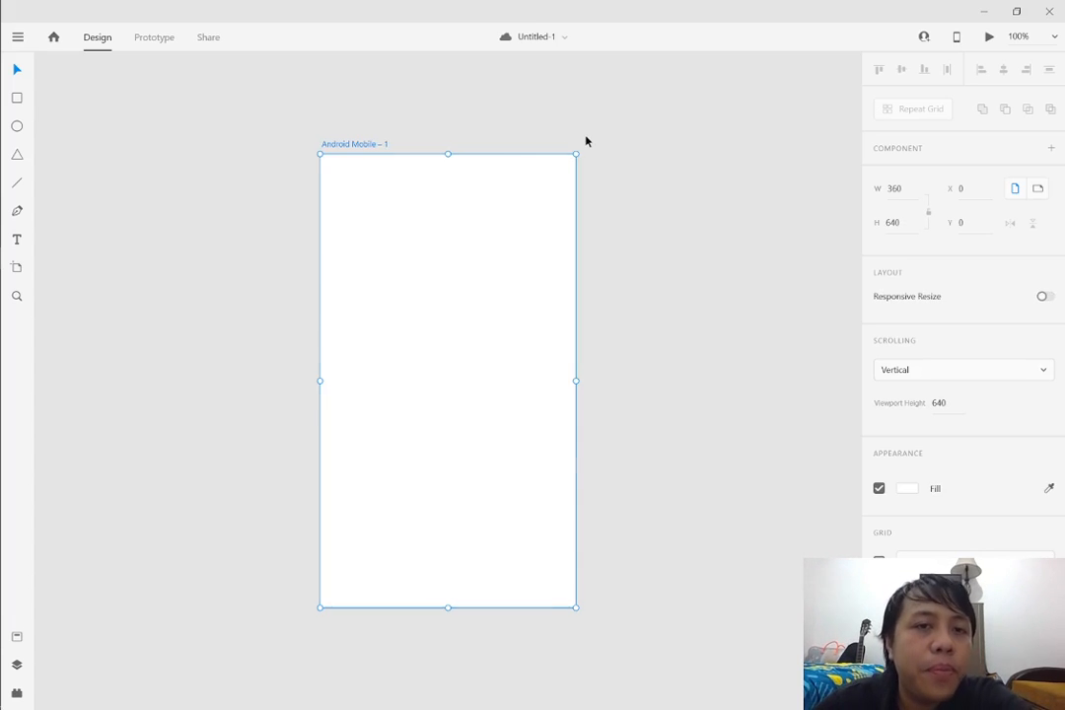
click(479, 107)
scroll(483, 102, right, 1)
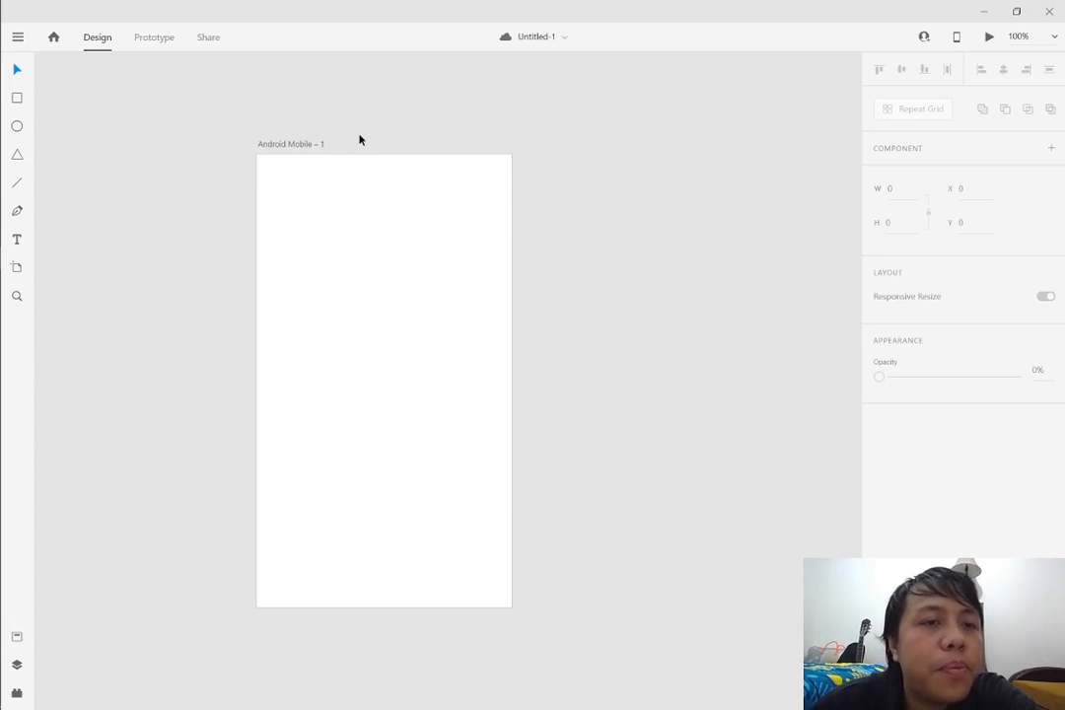
double_click(296, 145)
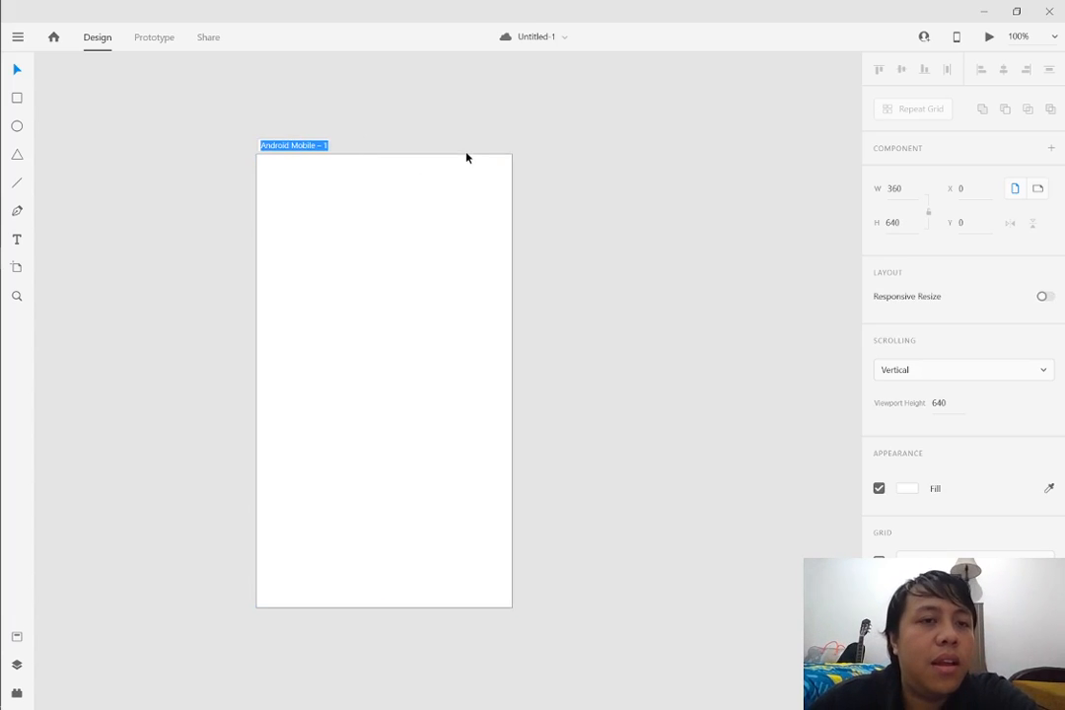
text(V)
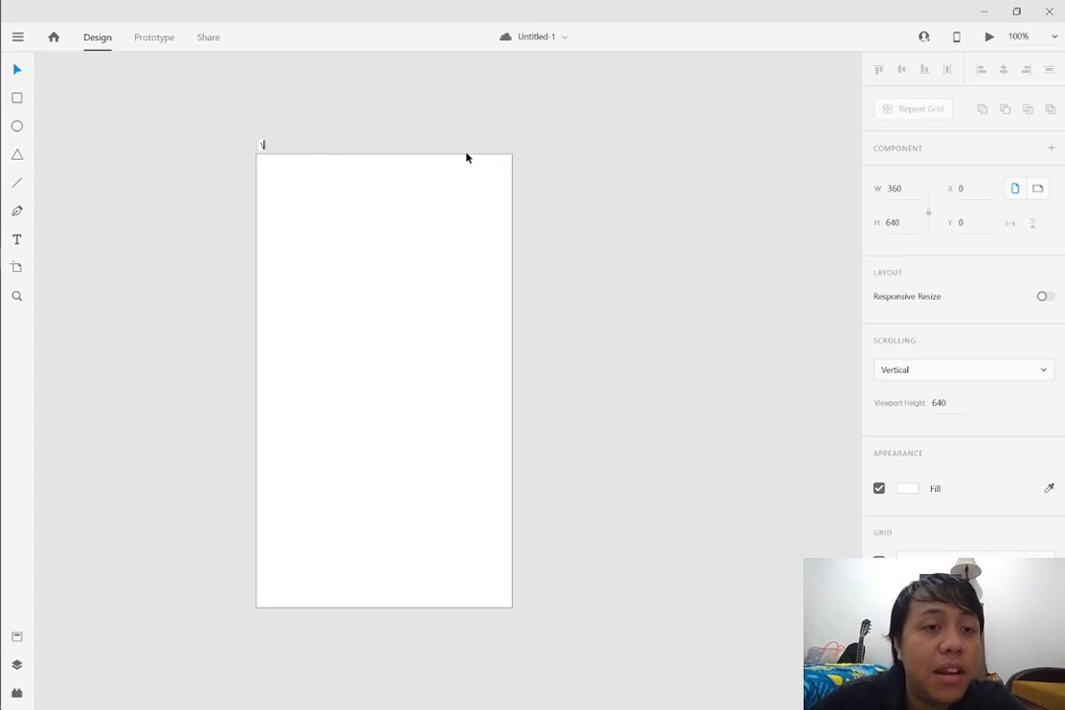
key(Escape)
Rename the Android Mobile artboard as "Splash Screen" and deselect it
double_click(296, 145)
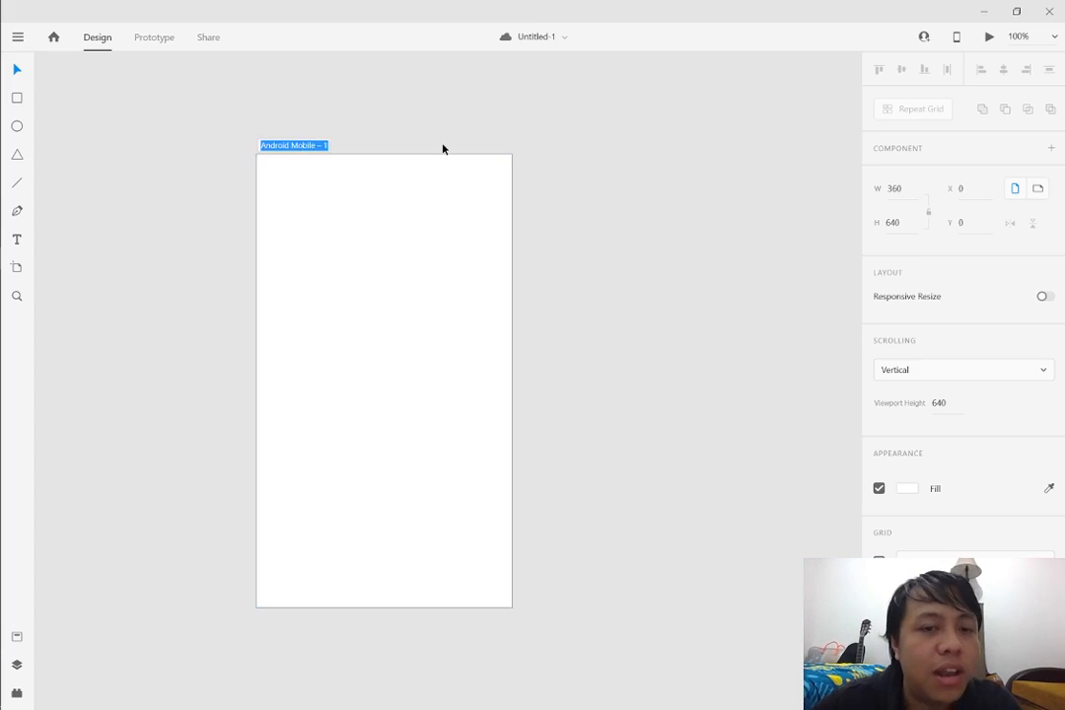
text(Splash Screen)
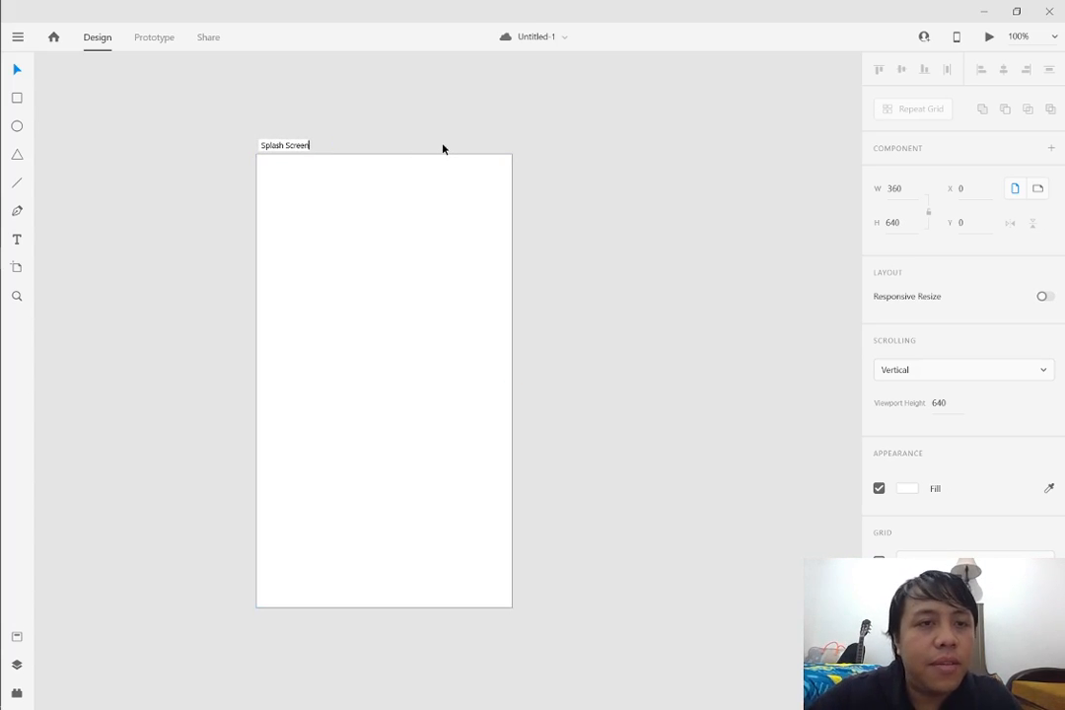
key(Return)
click(672, 182)
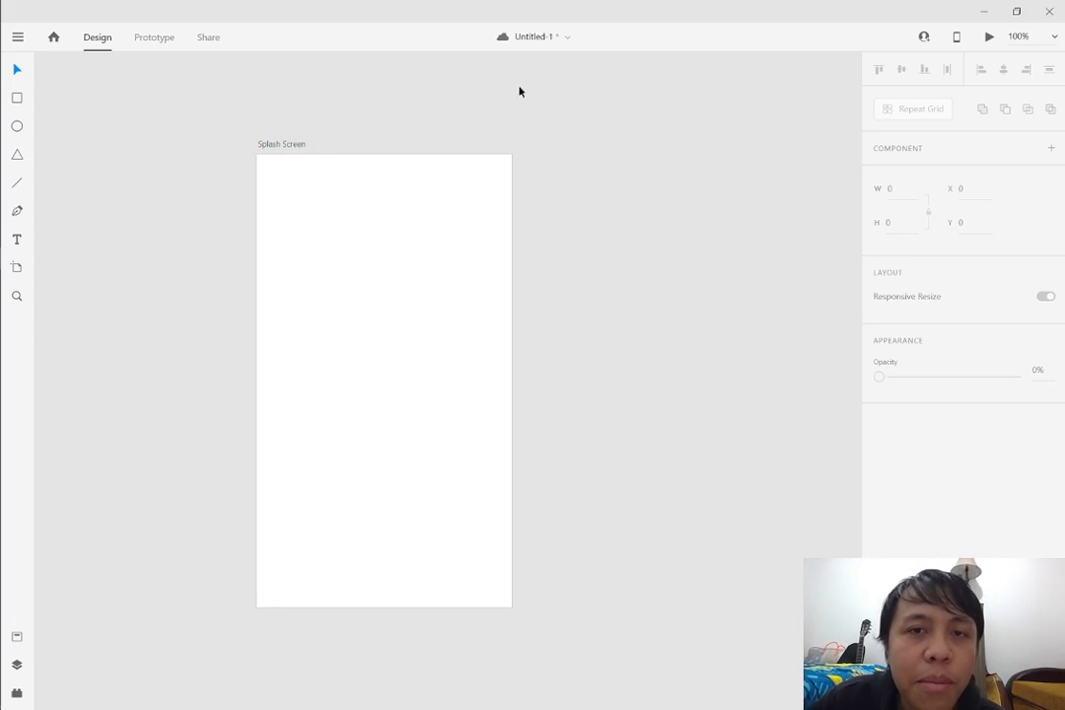
scroll(521, 87, right, 1)
drag(368, 87, 640, 119)
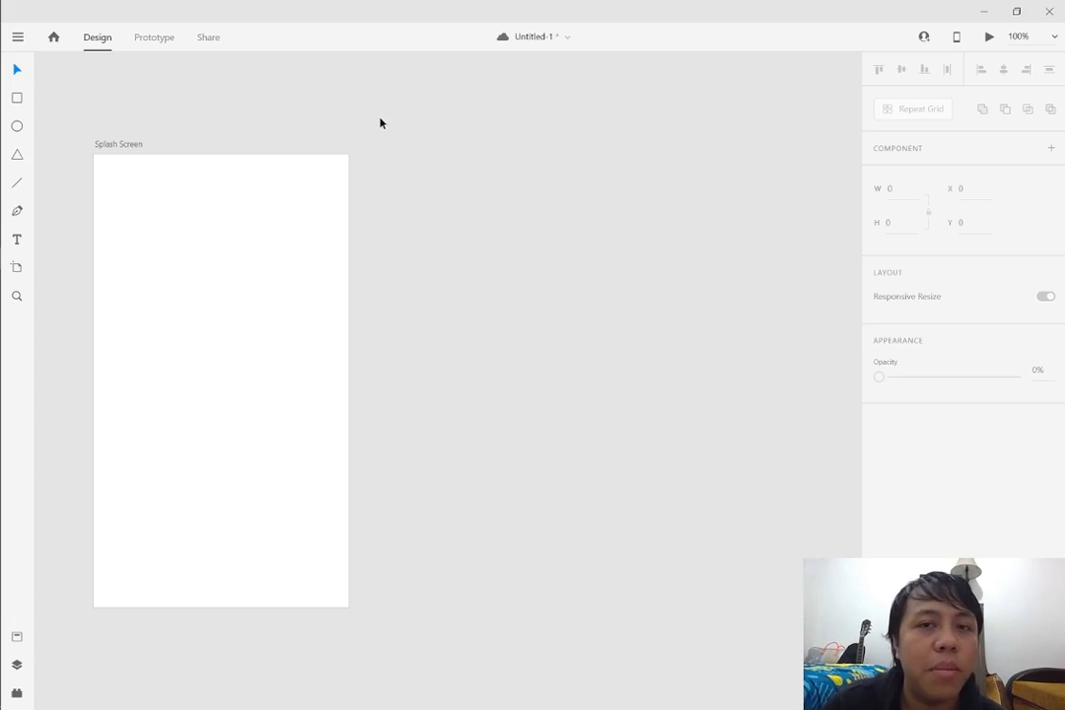
scroll(365, 199, down, 1)
scroll(369, 197, up, 2)
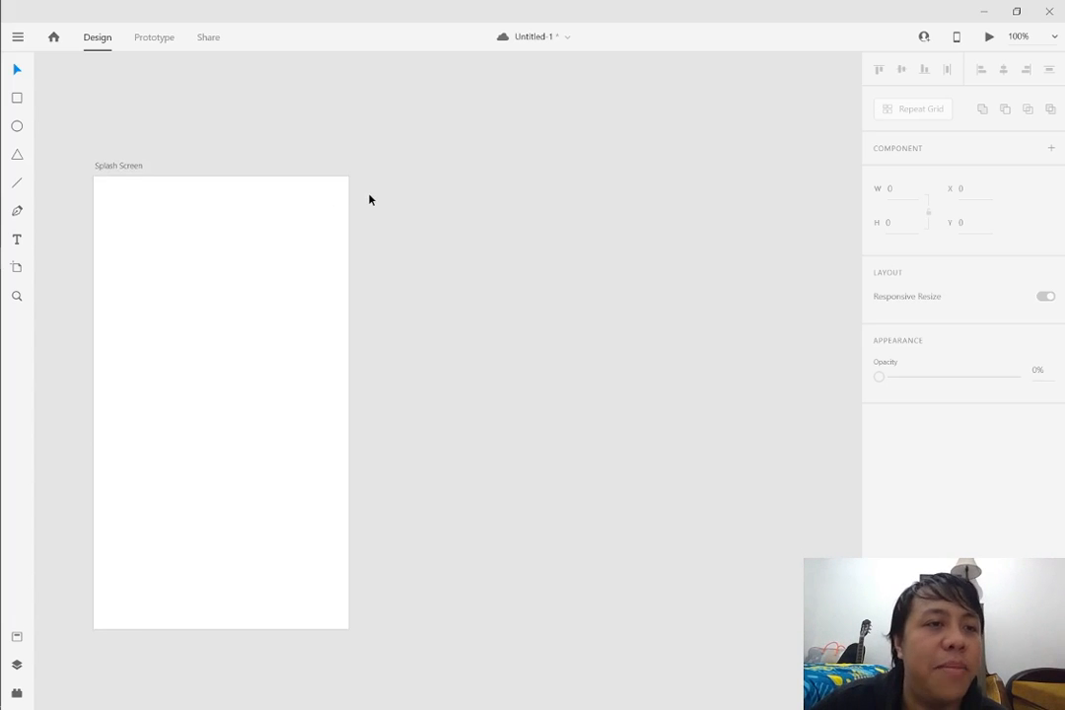
scroll(371, 204, down, 1)
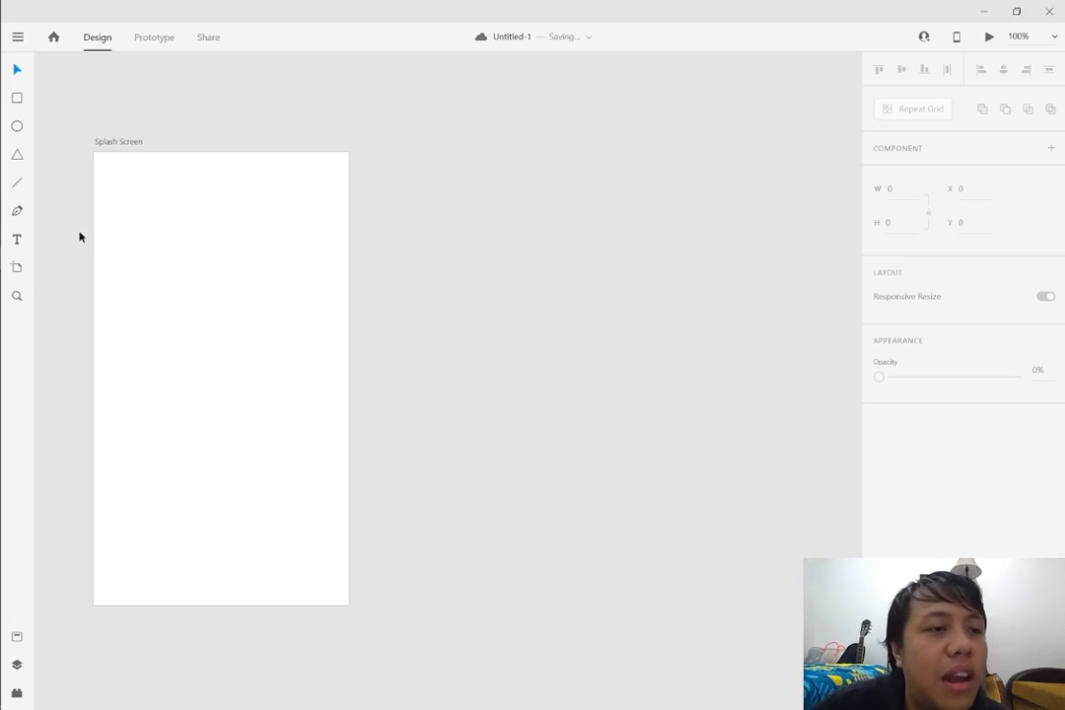
Draw a circle about 152 × 152 in the upper part of the Splash Screen artboard and centre it horizontally
click(17, 124)
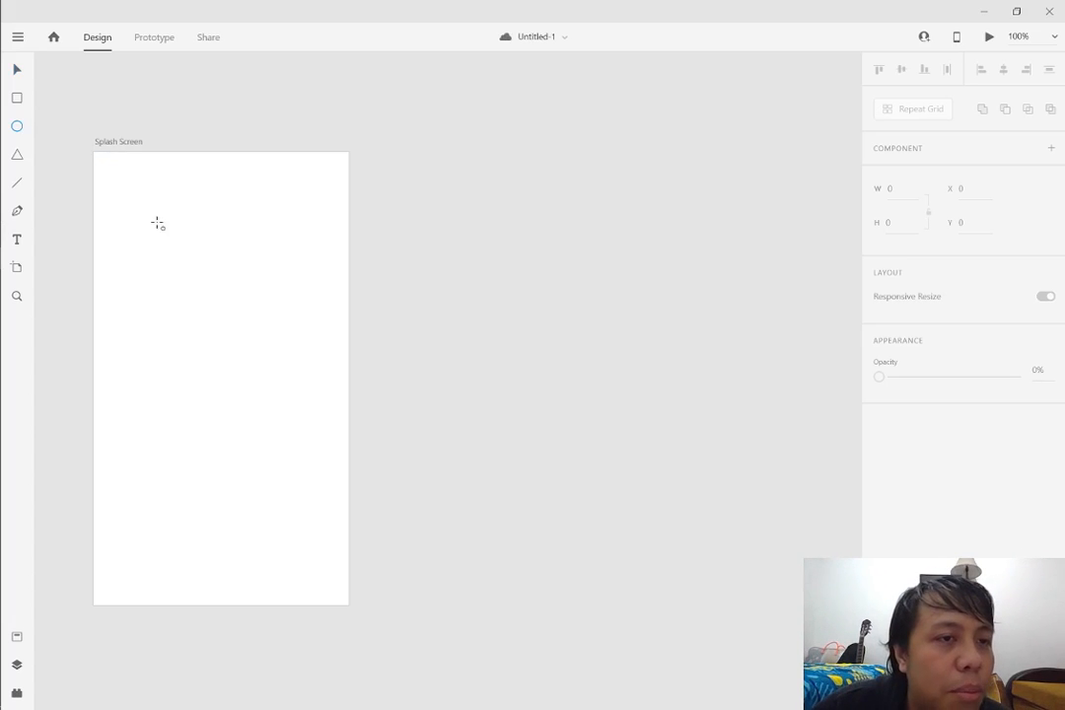
drag(157, 222, 266, 336)
key(v)
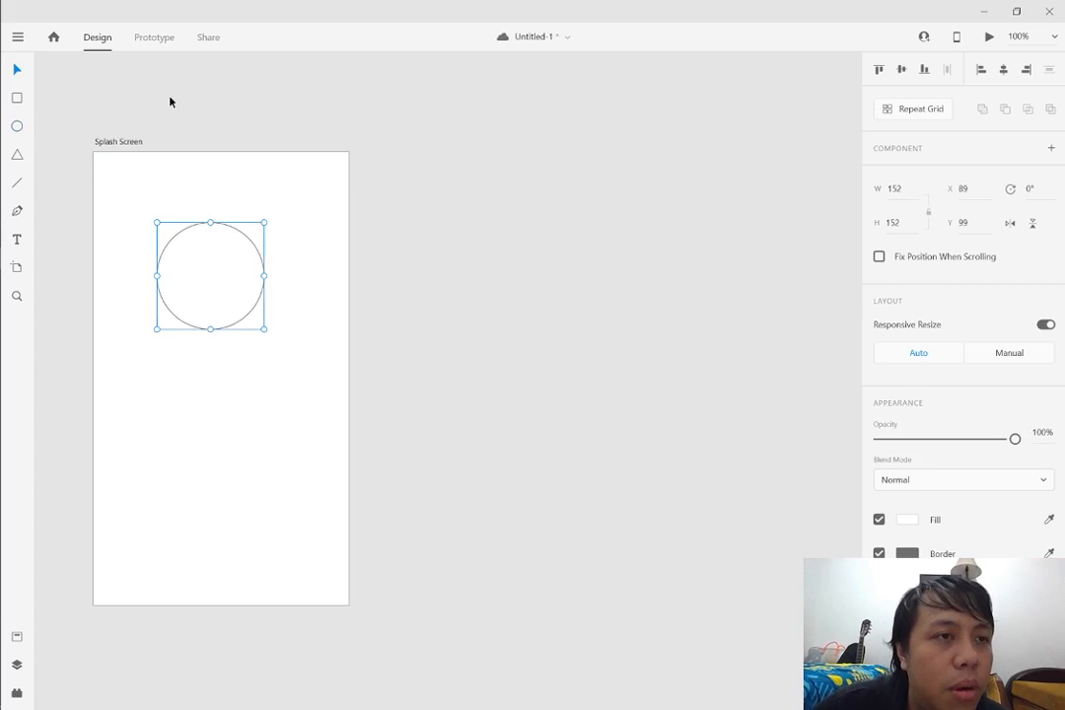
drag(166, 98, 0, 110)
drag(335, 239, 347, 258)
Add the text "Nama Aplikasi" to the Splash Screen artboard and centre it just below the circle
click(16, 240)
click(266, 404)
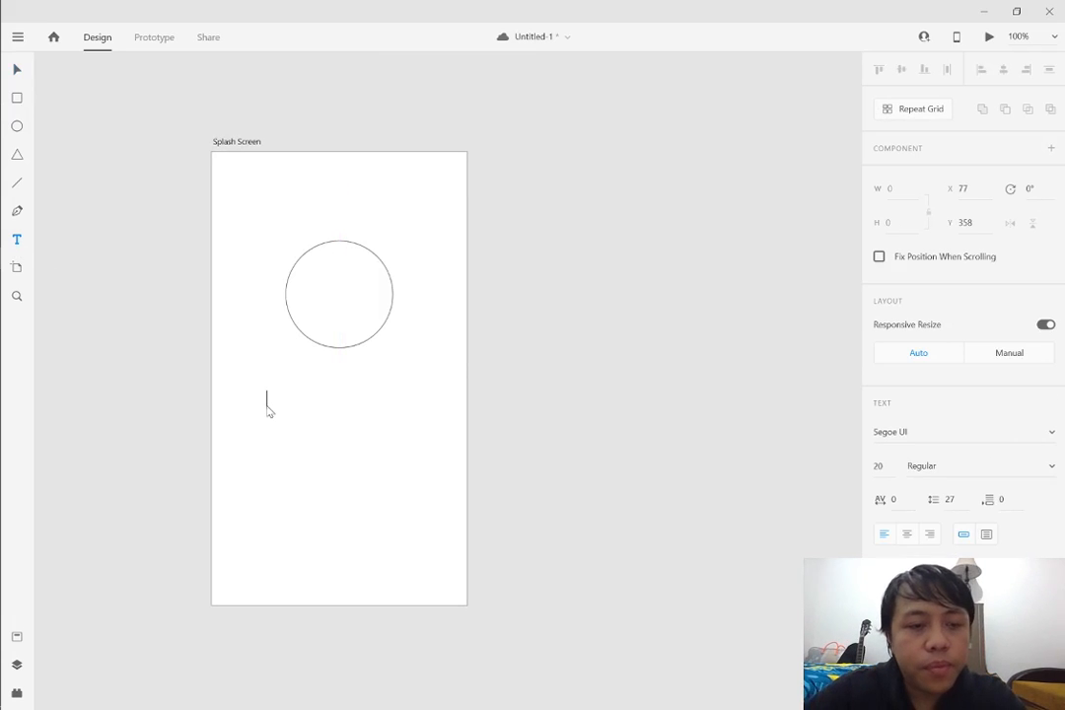
text(Nama Aplikasi)
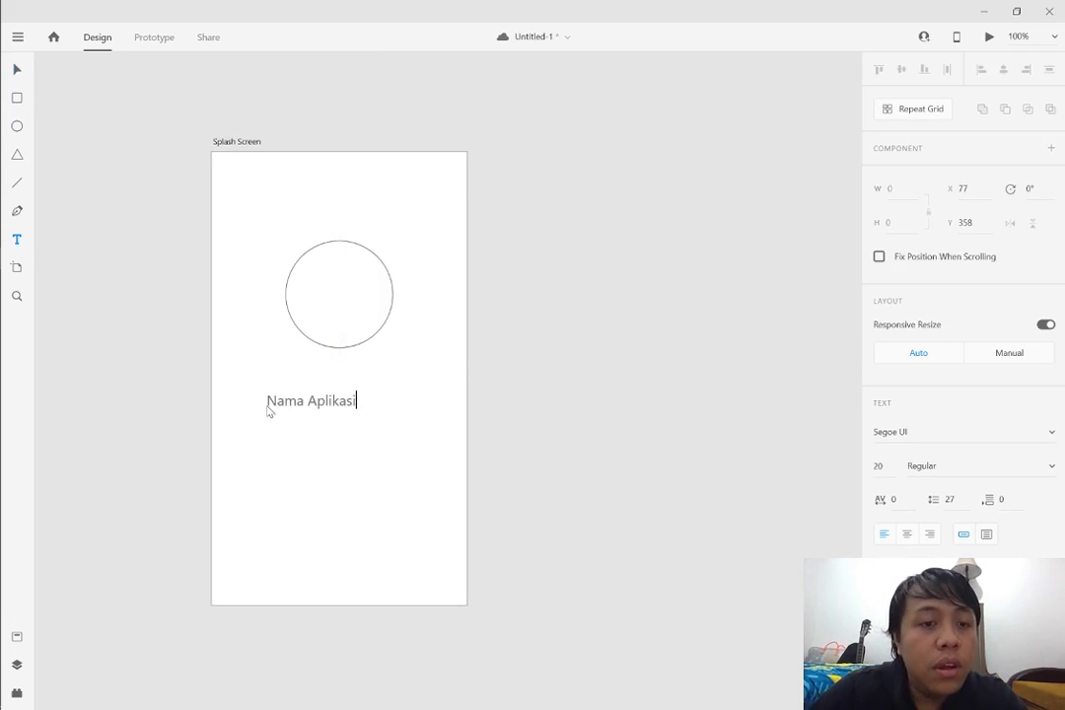
click(17, 71)
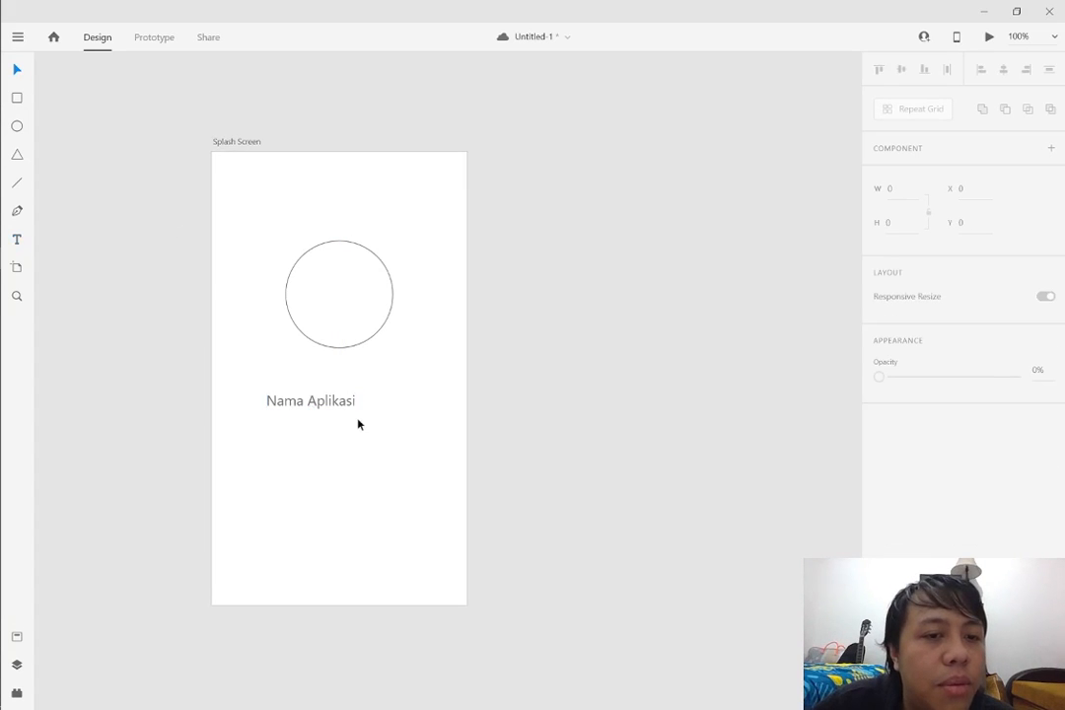
drag(354, 406, 381, 392)
click(516, 391)
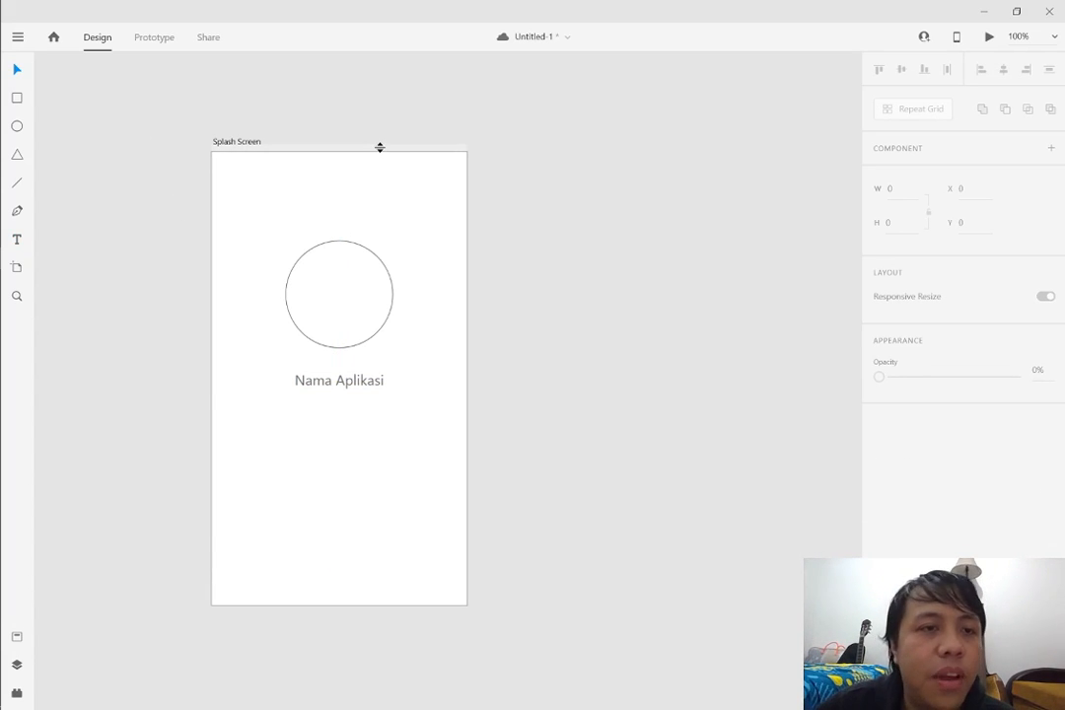
Duplicate the Splash Screen artboard and place the copy closer beside the original, top-aligned, at X 387
drag(461, 116, 892, 129)
click(94, 140)
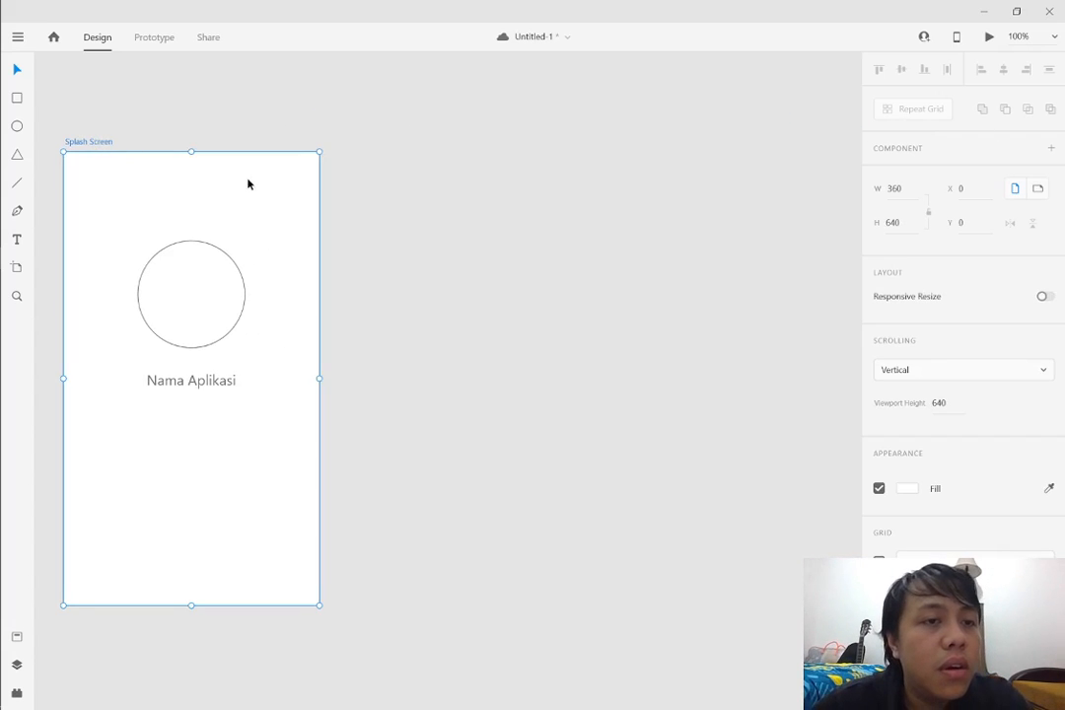
key(ctrl+d)
drag(397, 143, 365, 145)
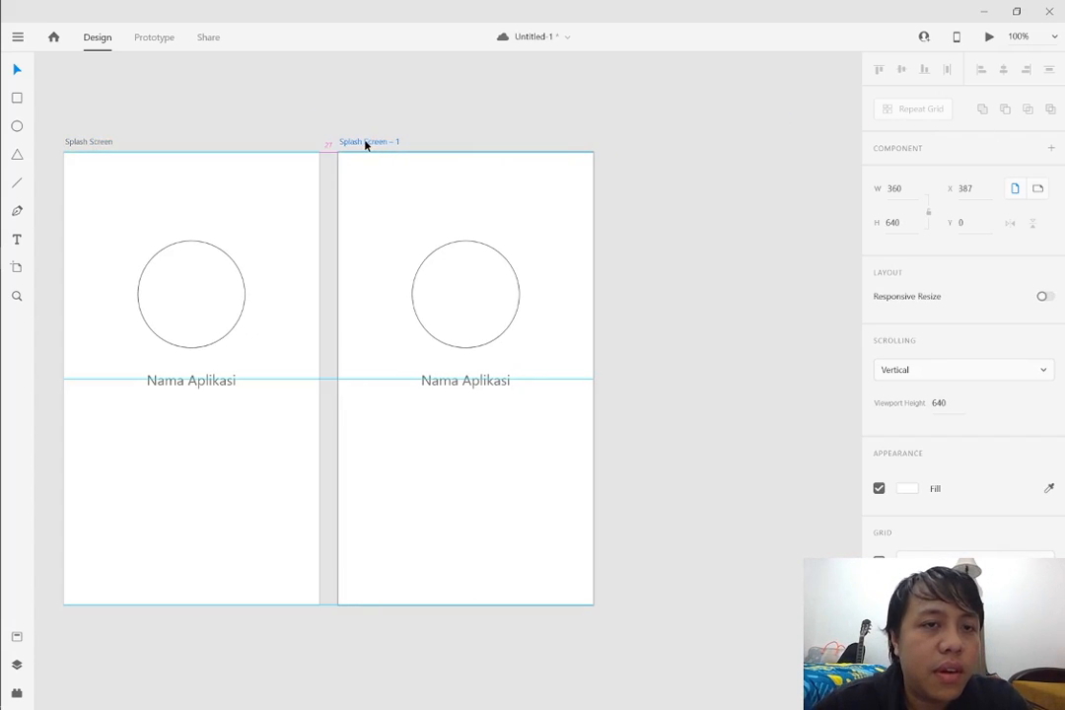
Rename the duplicated artboard as "Laman Login" and delete its circle
double_click(373, 144)
text(Laman Login)
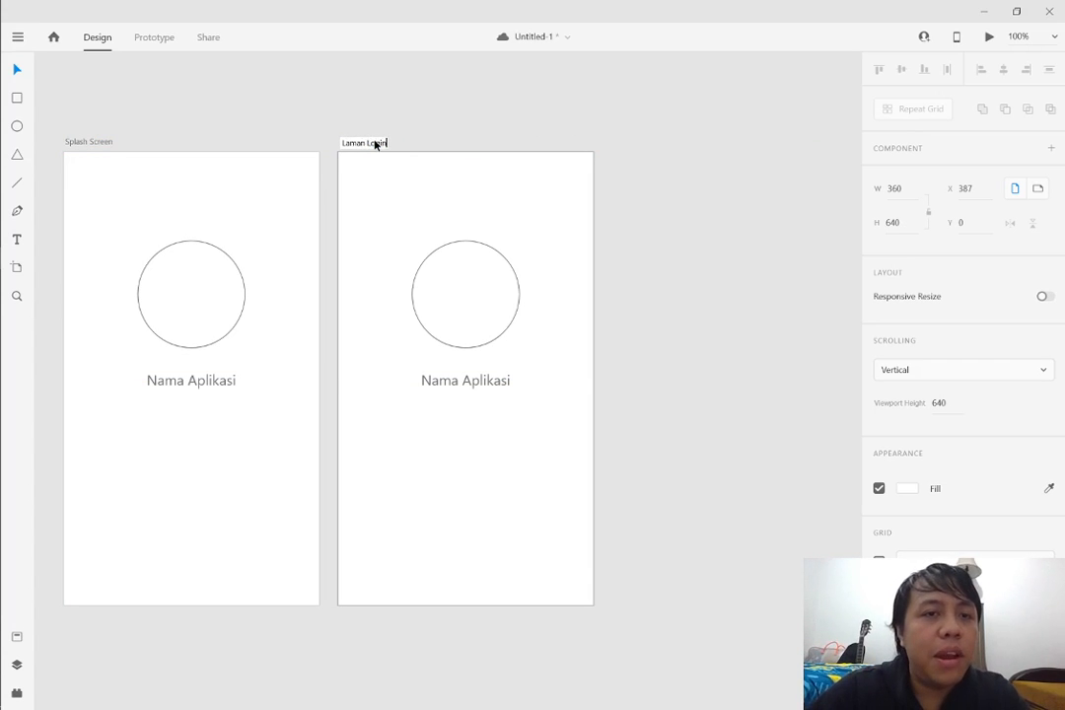
key(Return)
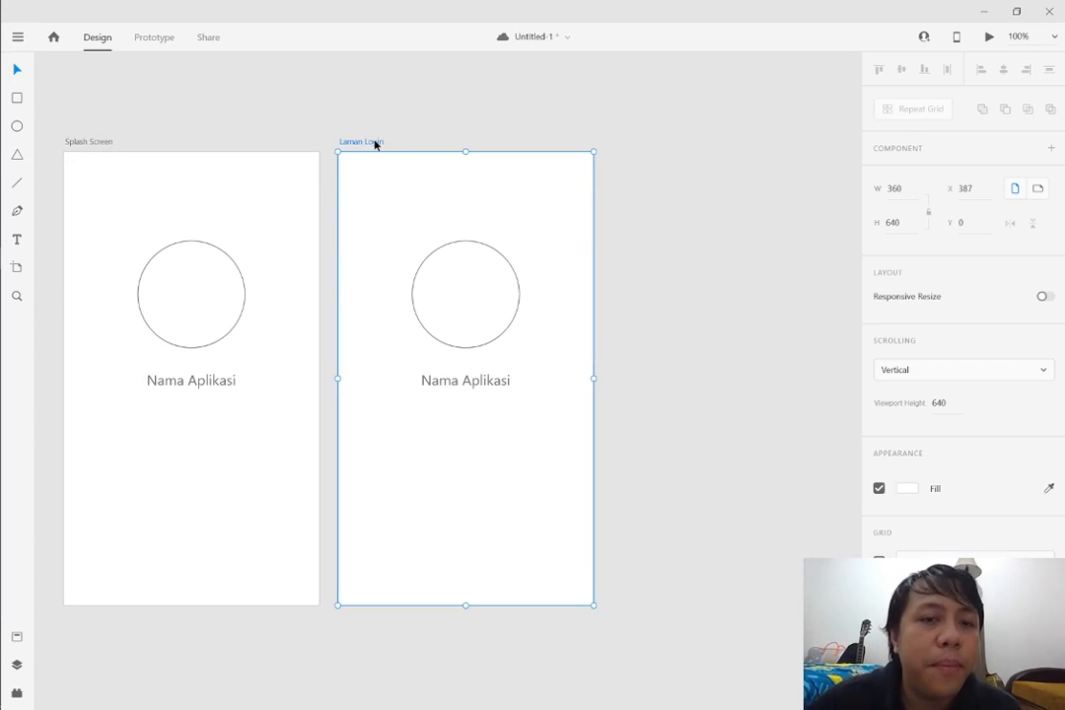
click(426, 273)
key(Delete)
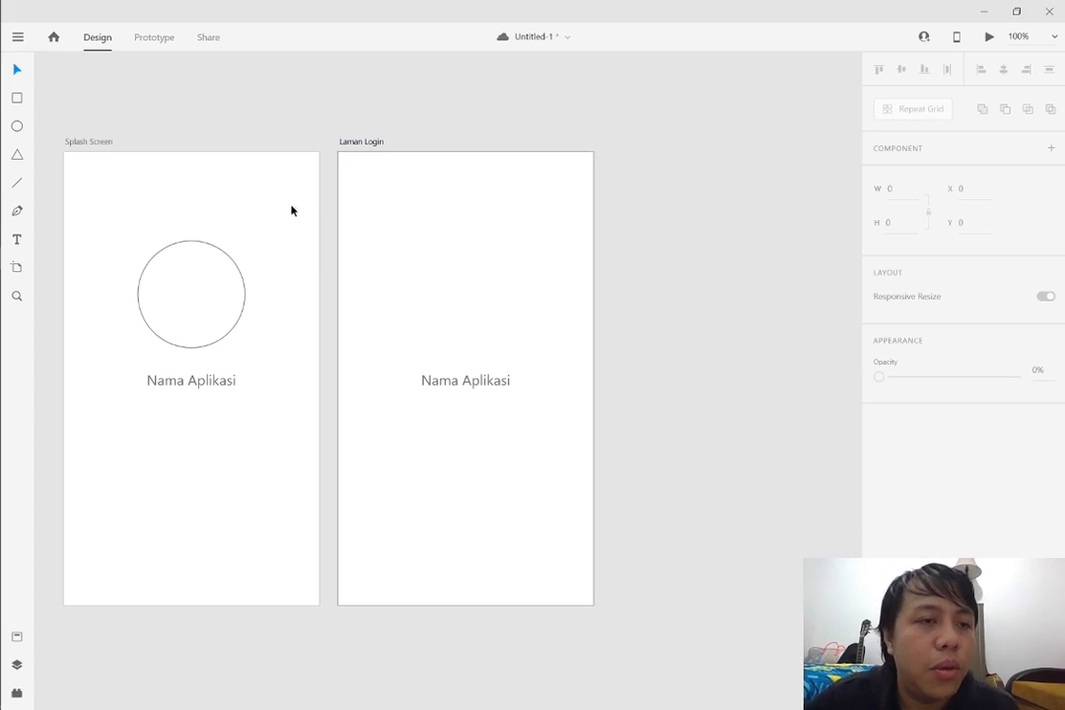
click(104, 143)
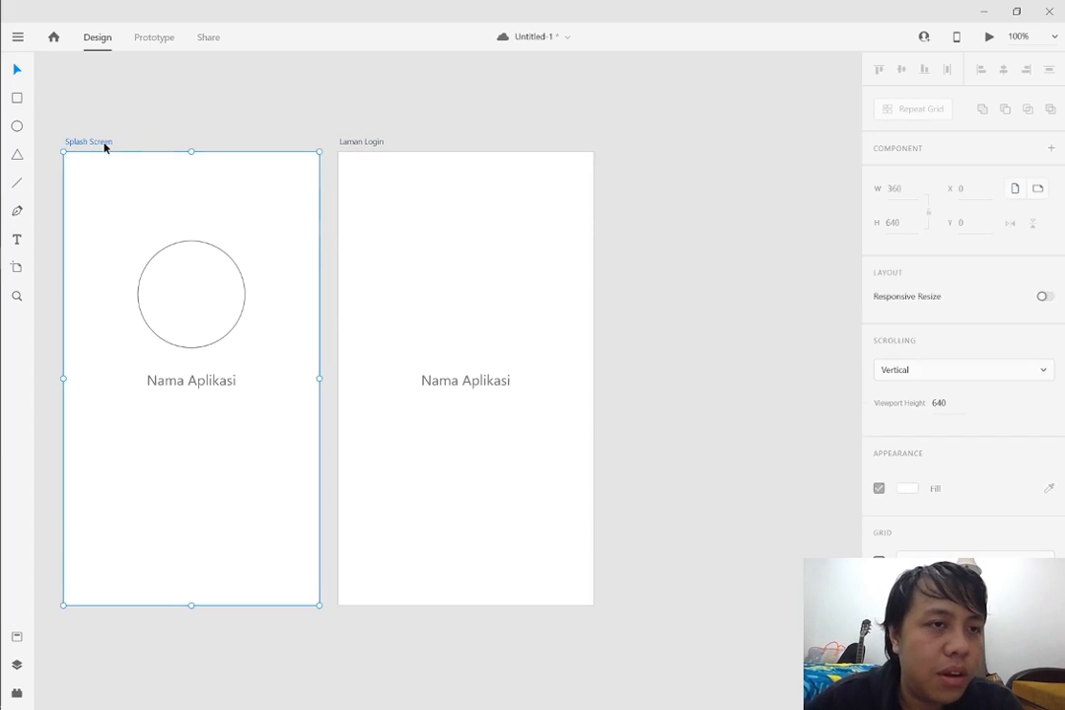
click(104, 135)
click(93, 143)
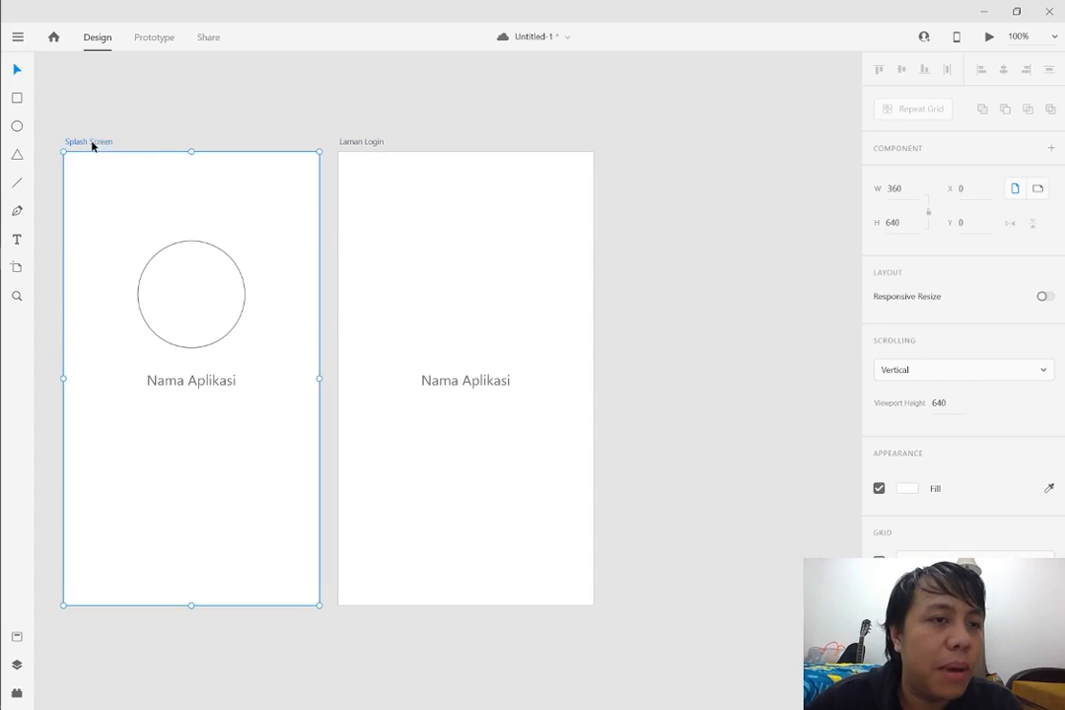
key(ctrl+d)
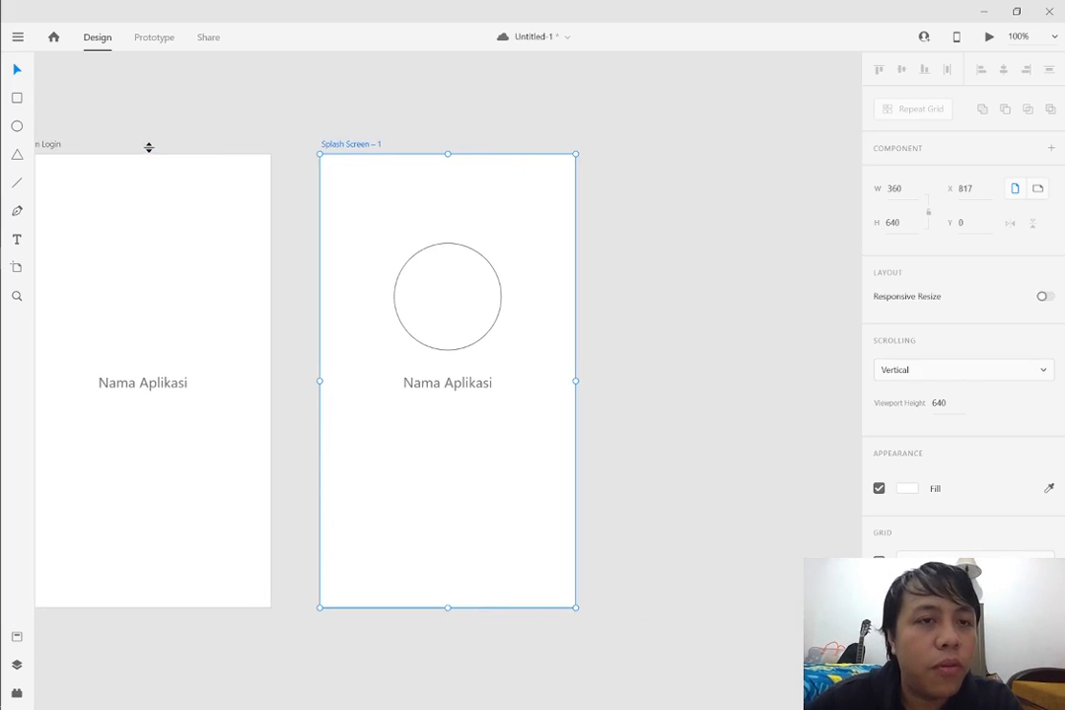
key(Delete)
drag(193, 126, 4, 125)
click(107, 145)
key(ctrl+d)
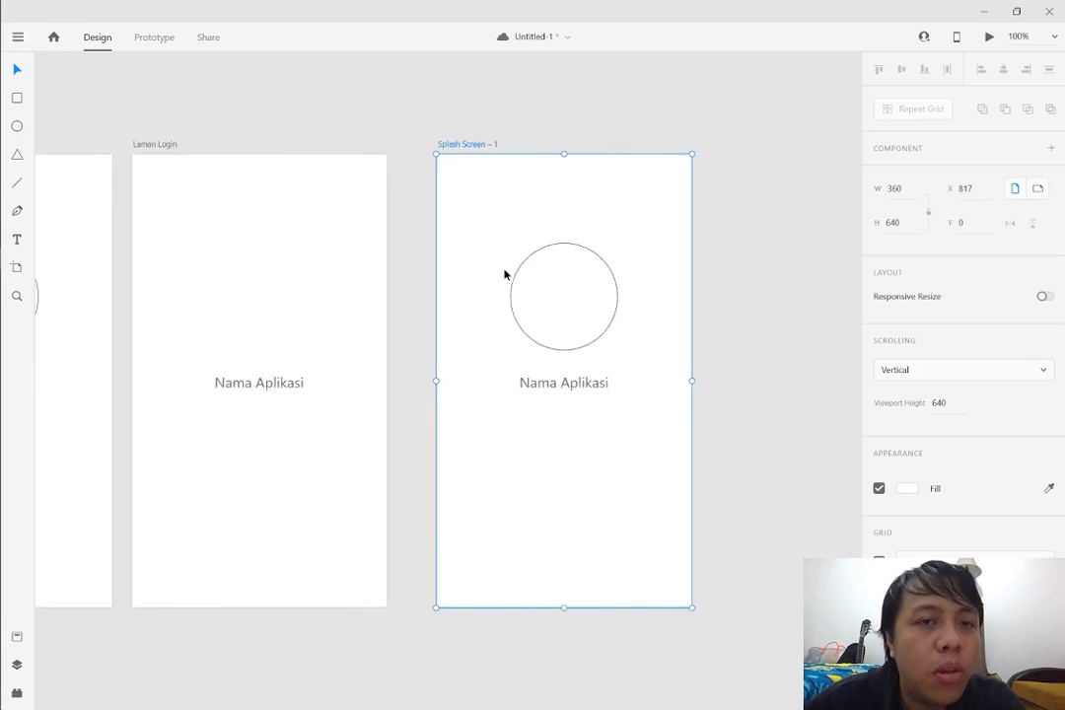
key(Delete)
drag(288, 97, 216, 109)
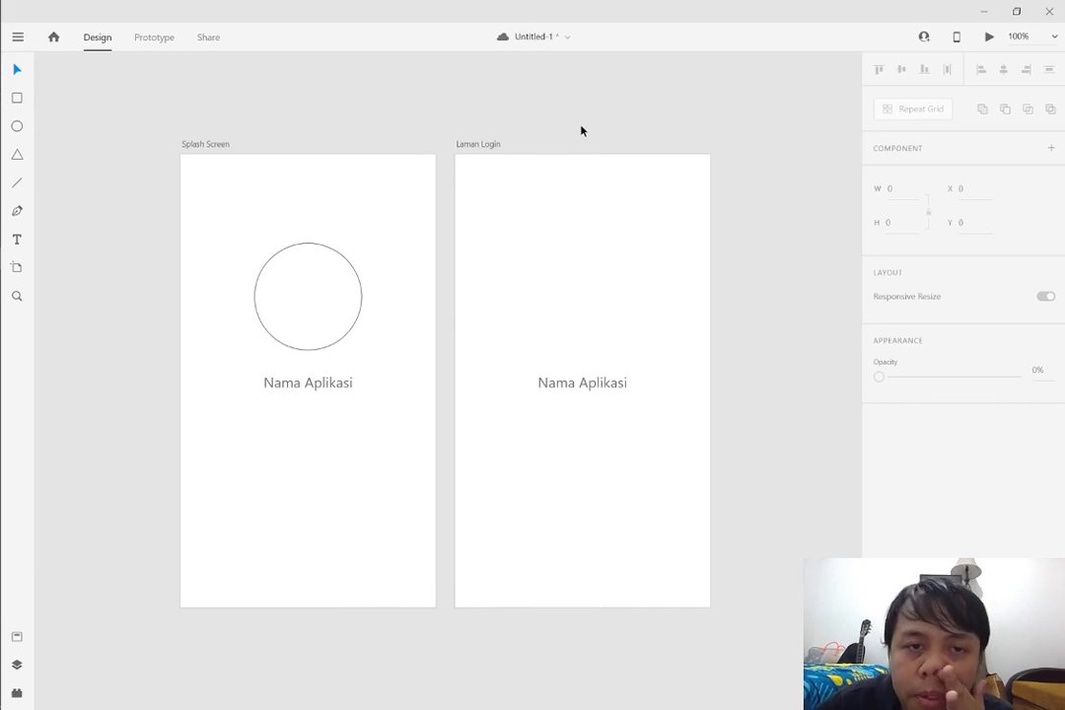
Move the Laman Login artboard's text to its upper part, change it to "Laman Login" and centre it horizontally
mouse_move(580, 130)
mouse_down()
mouse_move(763, 135)
mouse_move(589, 132)
mouse_move(596, 143)
mouse_up()
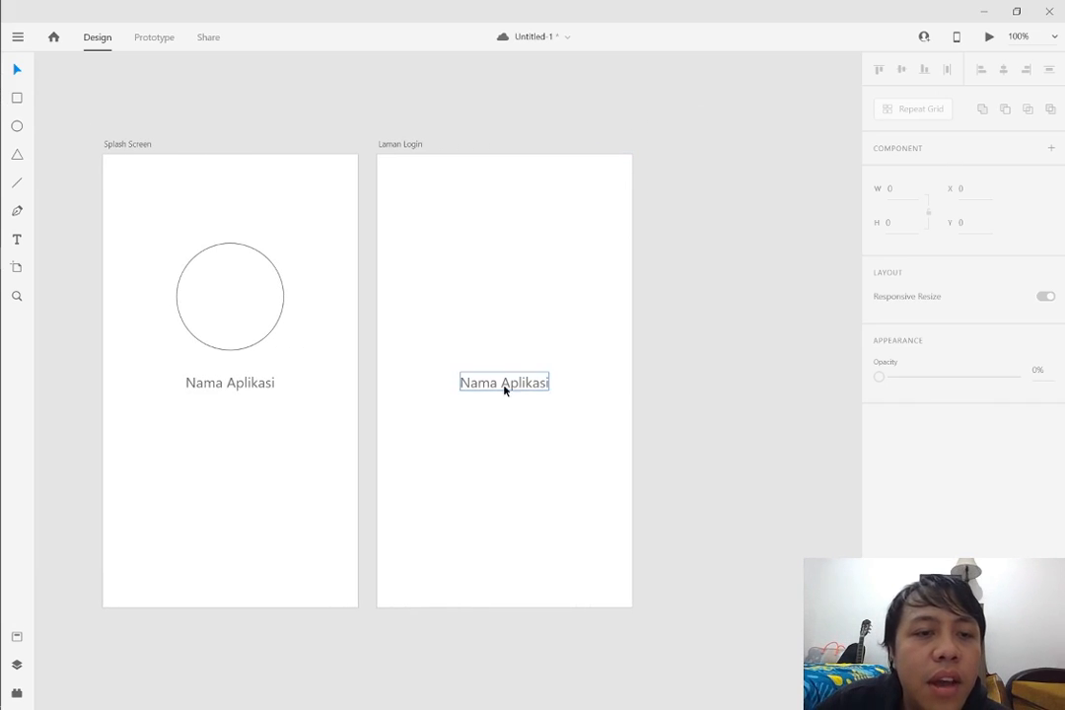
drag(494, 392, 487, 242)
double_click(487, 245)
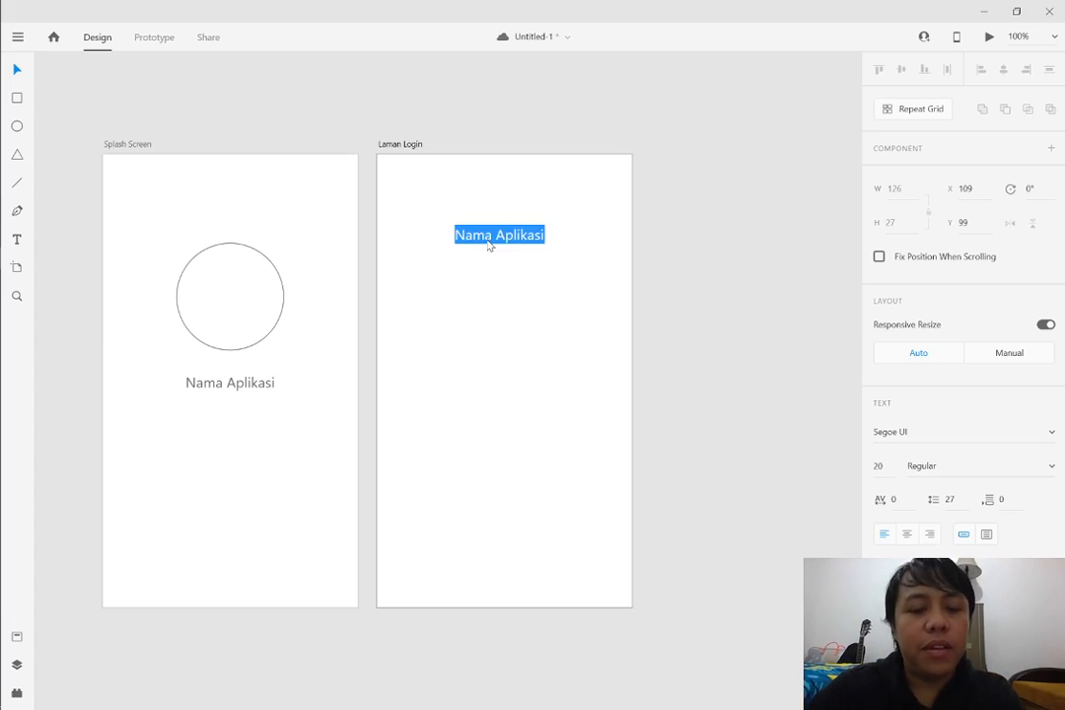
text(Laman Login)
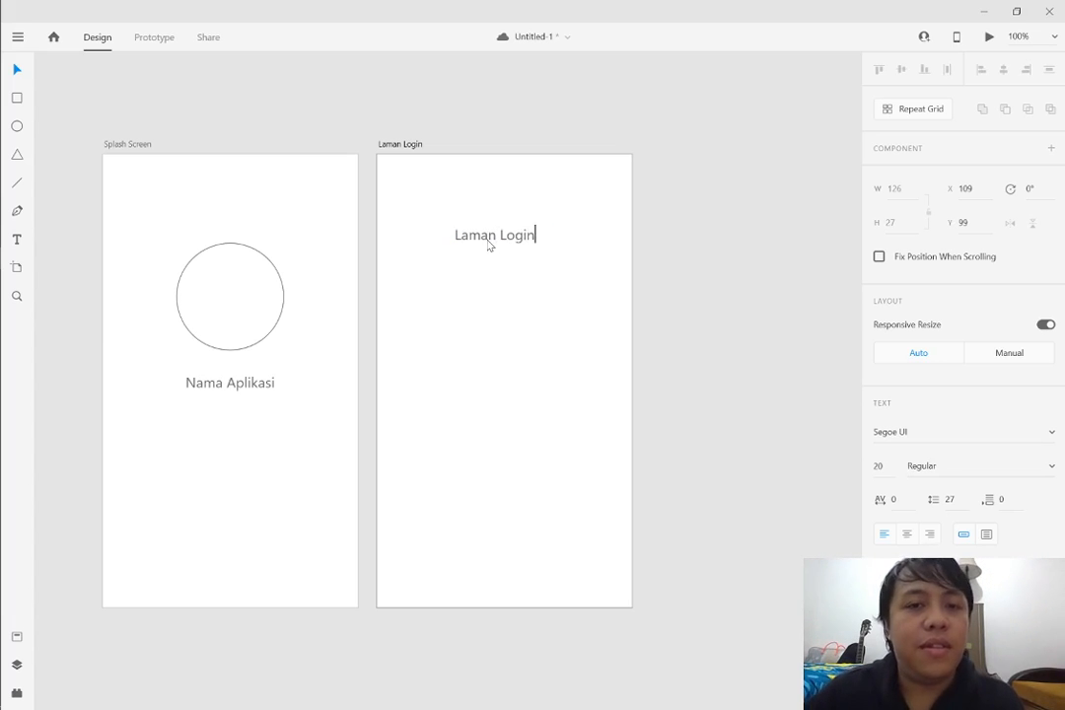
key(Escape)
mouse_move(502, 238)
mouse_down()
mouse_move(509, 243)
mouse_move(495, 252)
mouse_move(514, 236)
mouse_up()
click(191, 196)
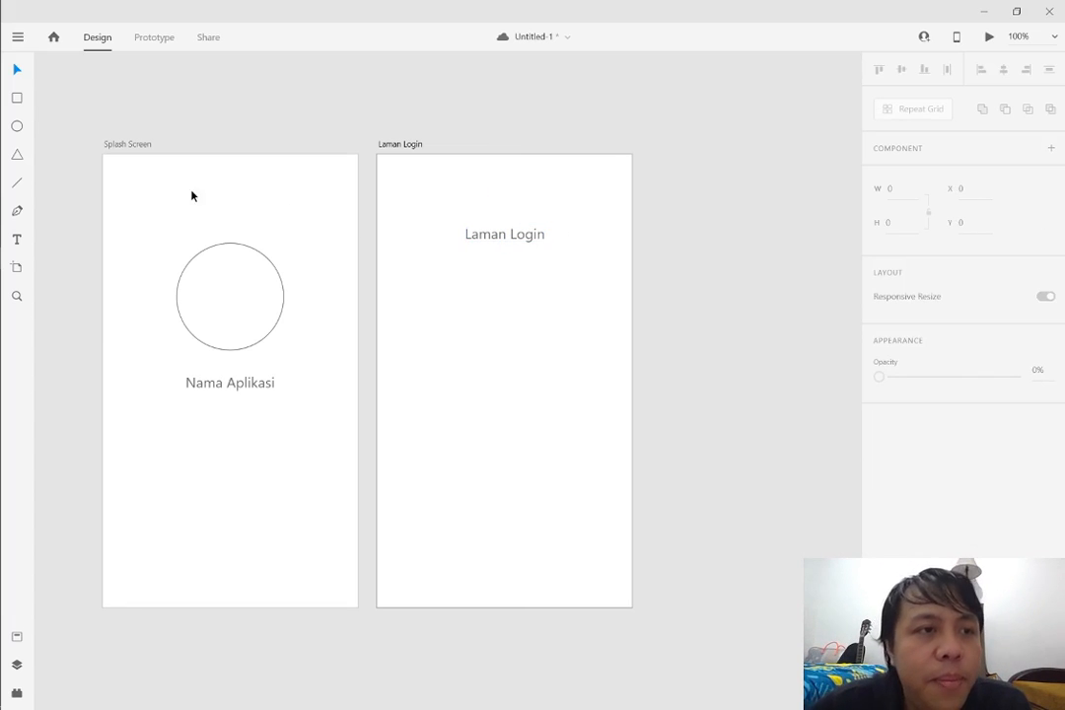
Draw an input field rectangle about 267 × 32 centred below the Laman Login heading
click(18, 99)
drag(410, 289, 600, 312)
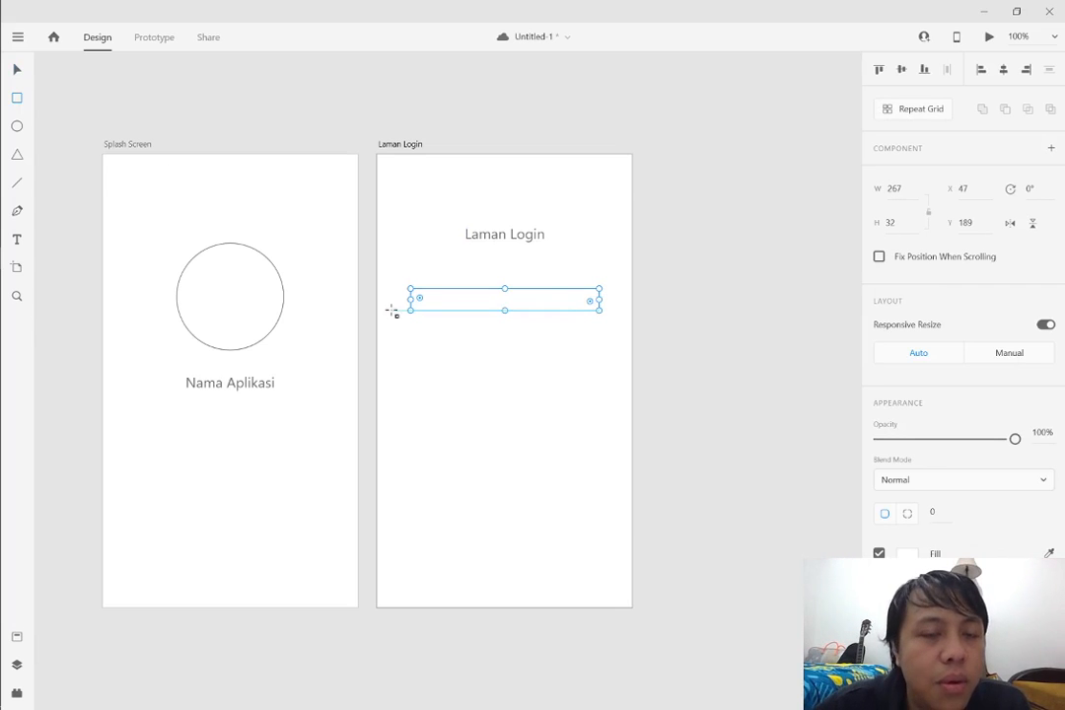
drag(408, 320, 558, 349)
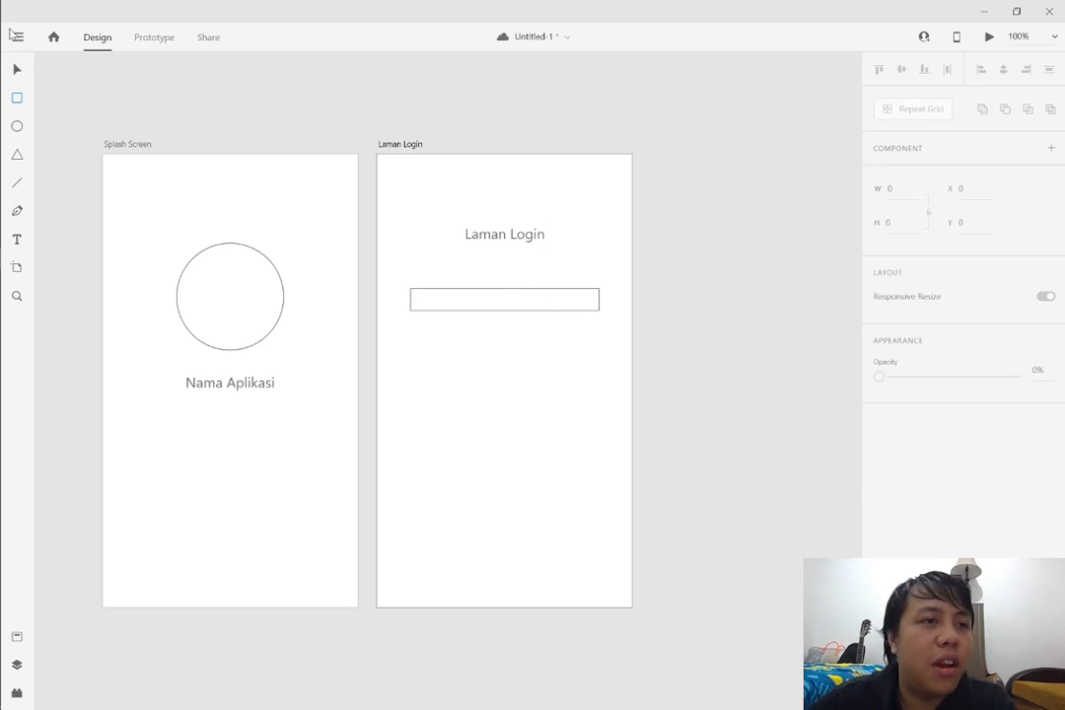
key(v)
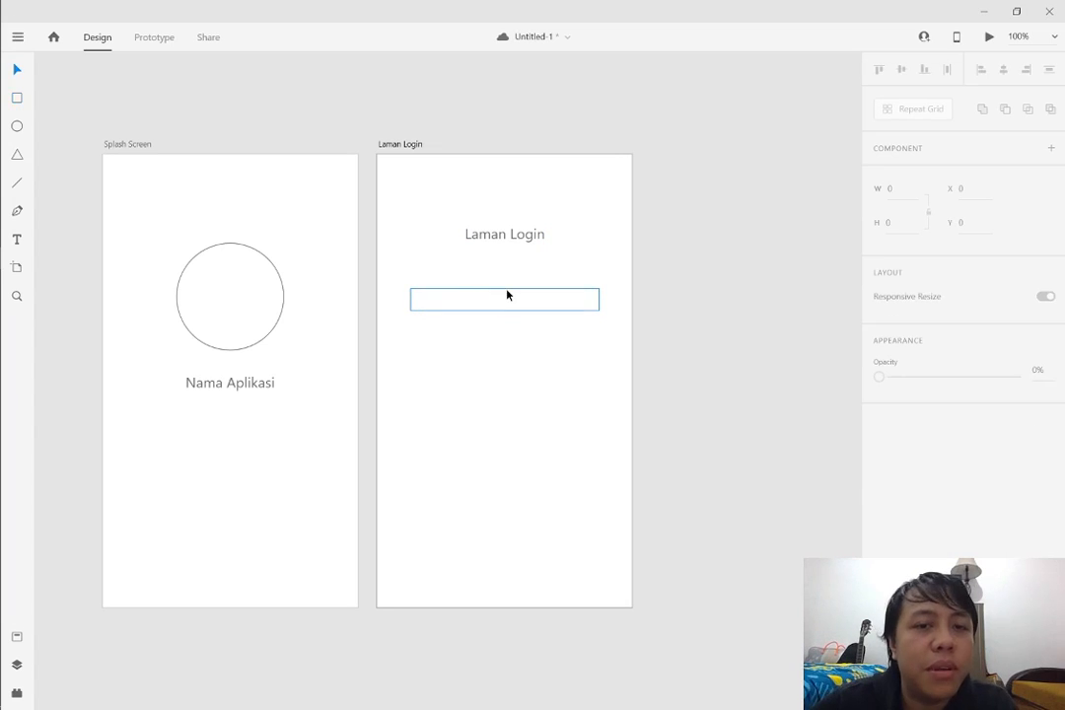
Duplicate the input field rectangle directly below the original, leaving a small gap between the two
click(506, 295)
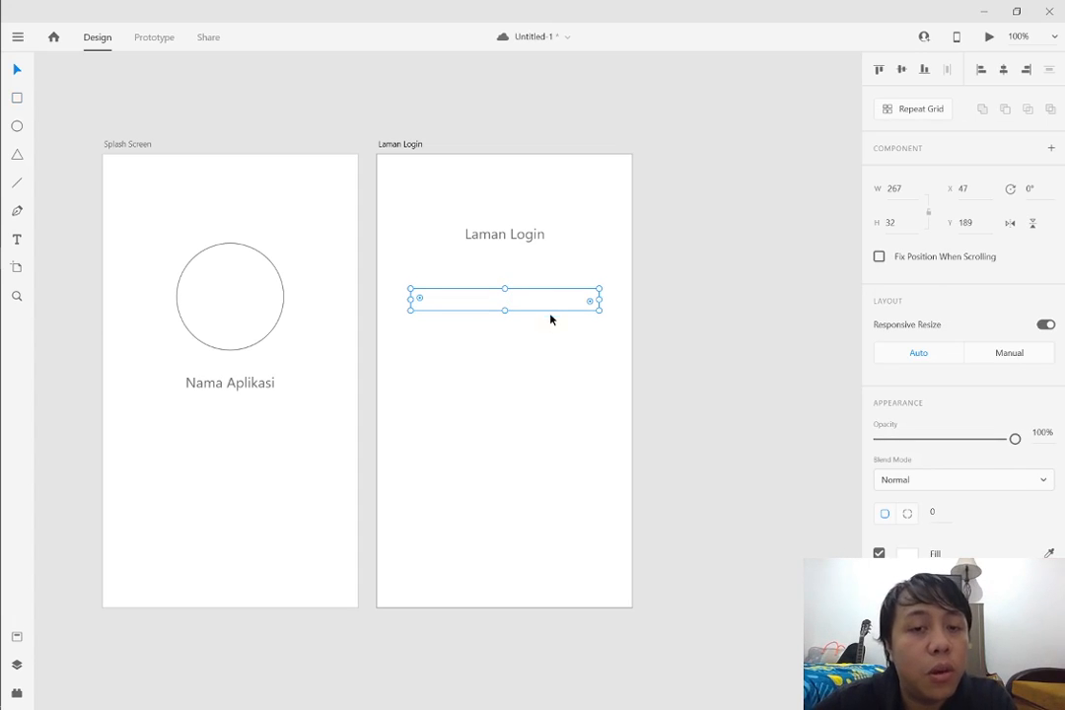
drag(544, 309, 543, 342)
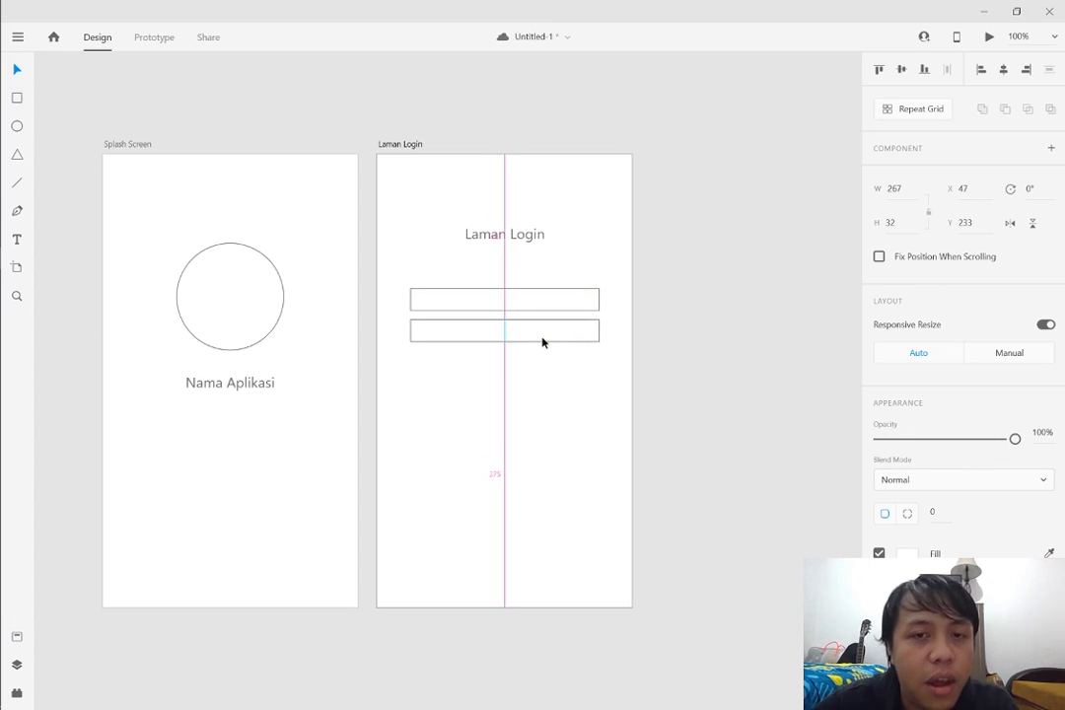
click(632, 384)
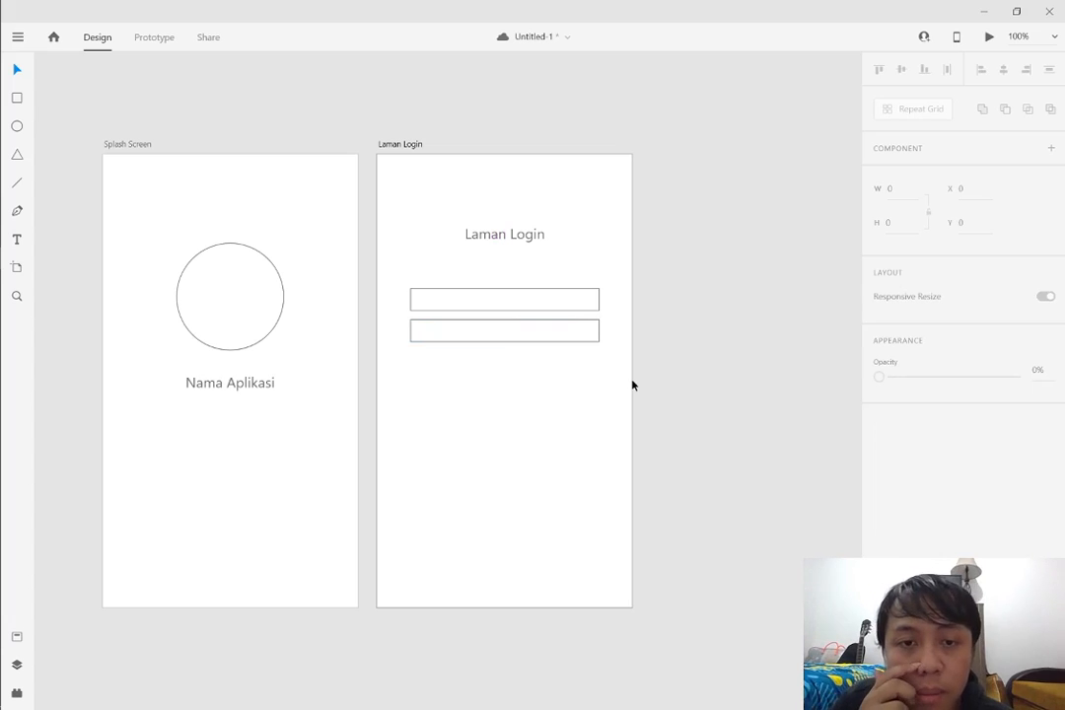
mouse_move(471, 330)
mouse_down()
mouse_move(481, 329)
mouse_move(469, 332)
mouse_up()
click(592, 376)
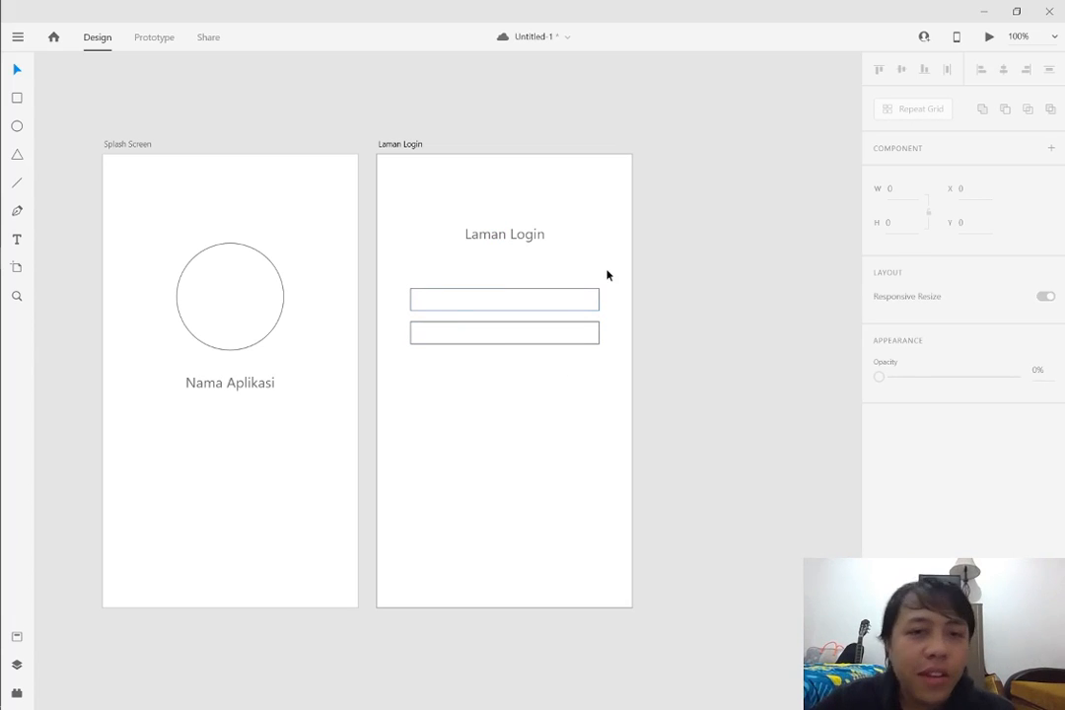
Move both input field rectangles together slightly lower, keeping them centred under the heading
drag(606, 275, 544, 378)
drag(542, 293, 545, 309)
key(Escape)
Draw a button rectangle about 117 × 33 below the two input fields and centre it horizontally
click(17, 97)
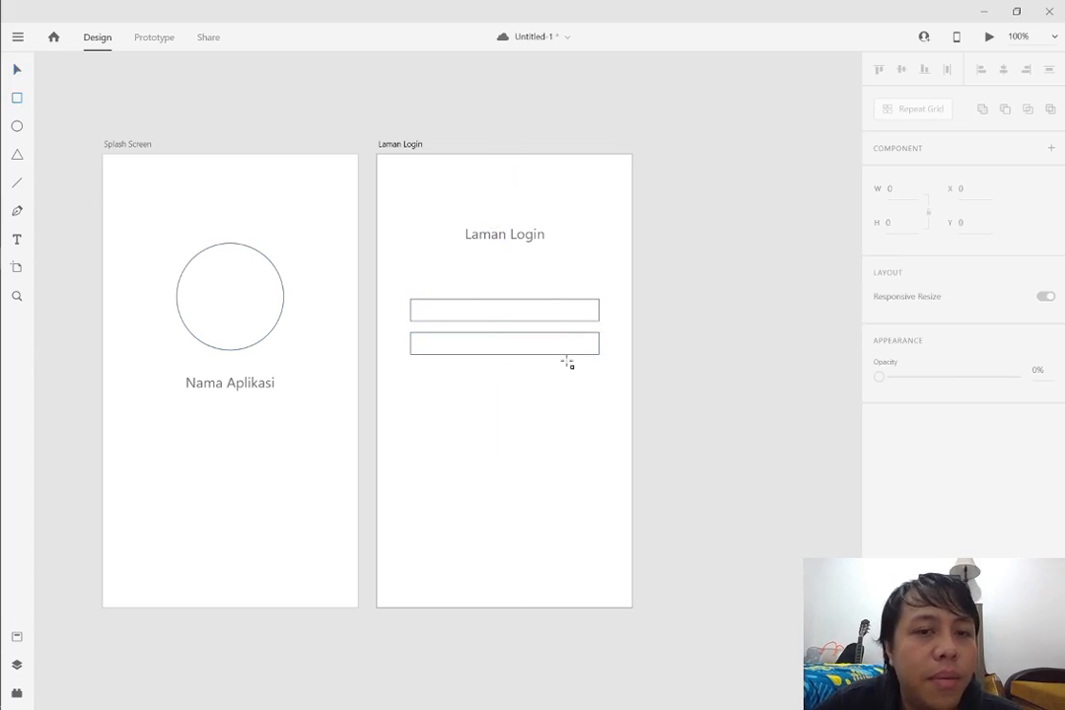
drag(461, 374, 545, 397)
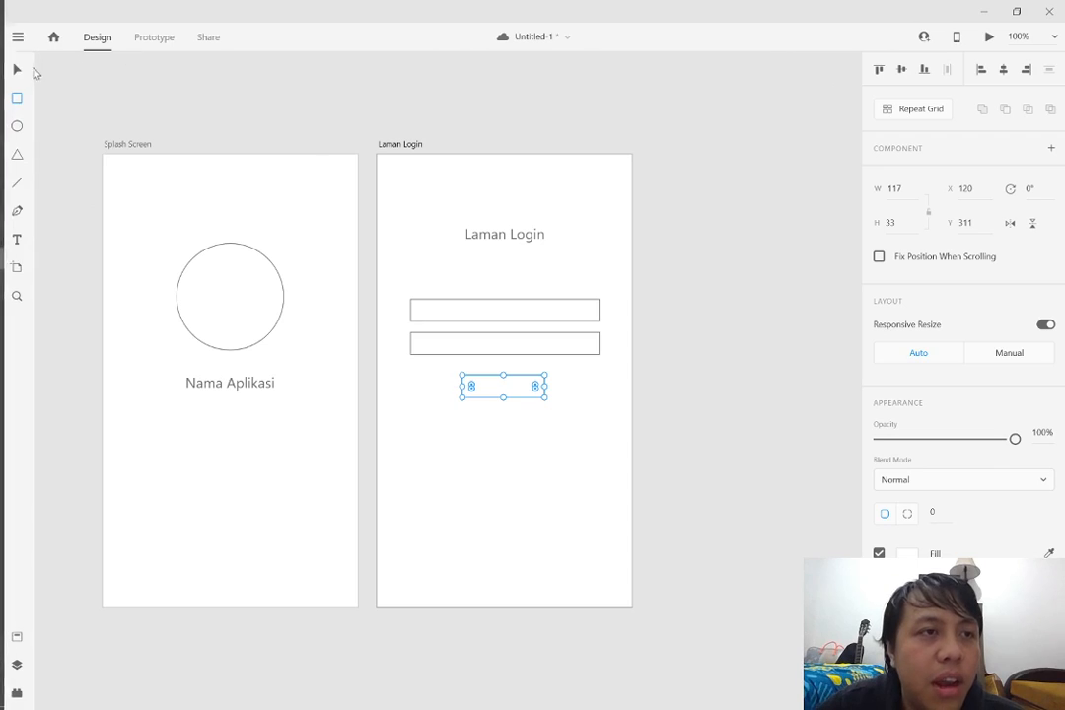
click(17, 69)
drag(499, 395, 524, 384)
click(567, 410)
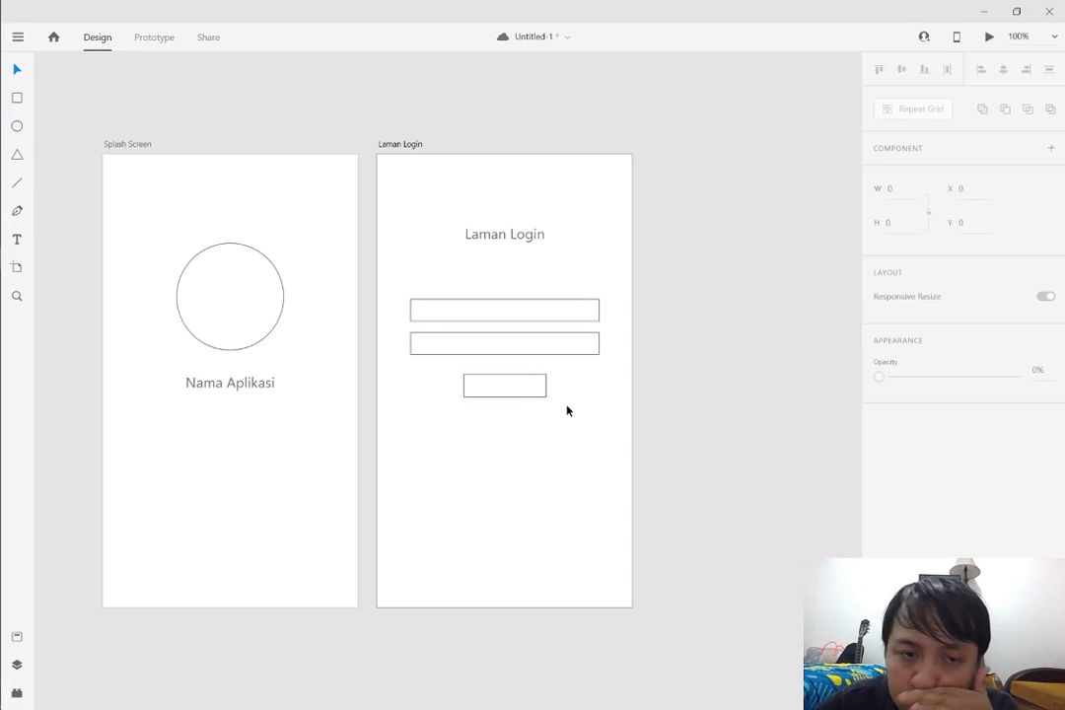
Fill the button rectangle below the two input fields with solid black, #000000
click(532, 386)
click(906, 553)
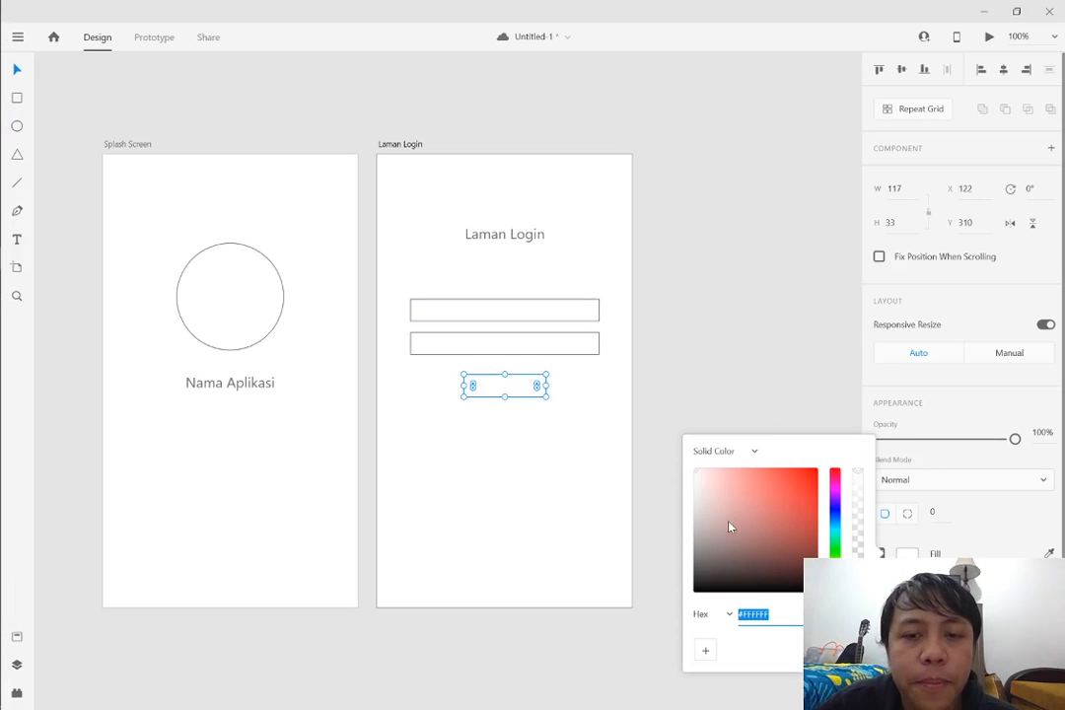
click(660, 430)
click(538, 390)
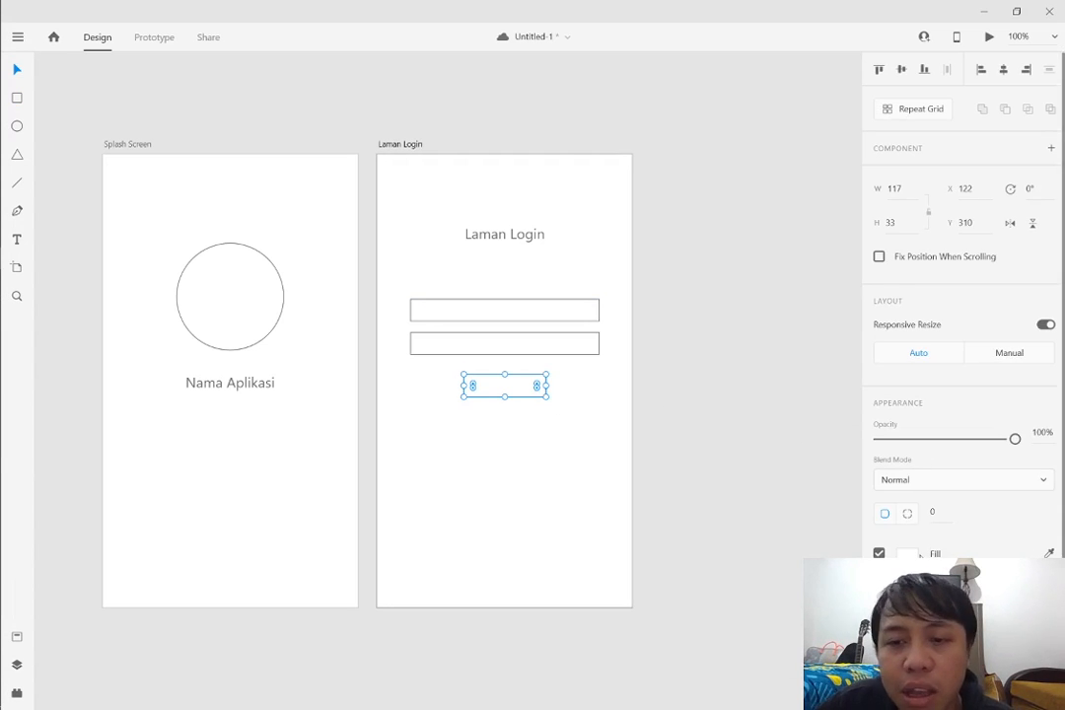
click(906, 553)
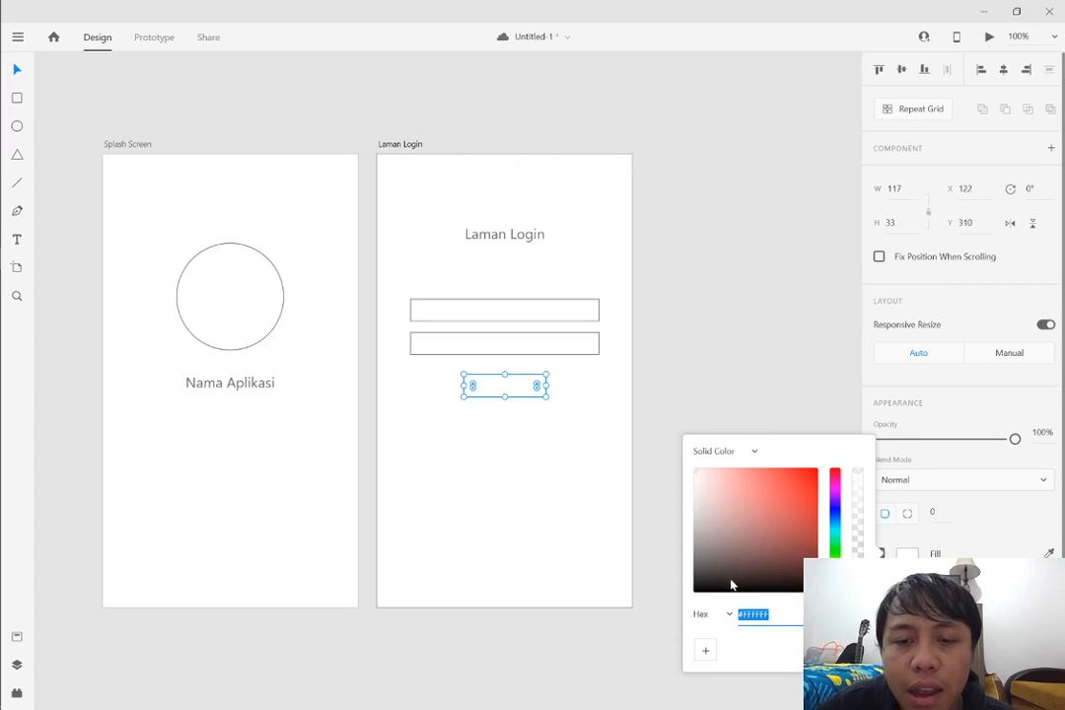
drag(731, 585, 689, 601)
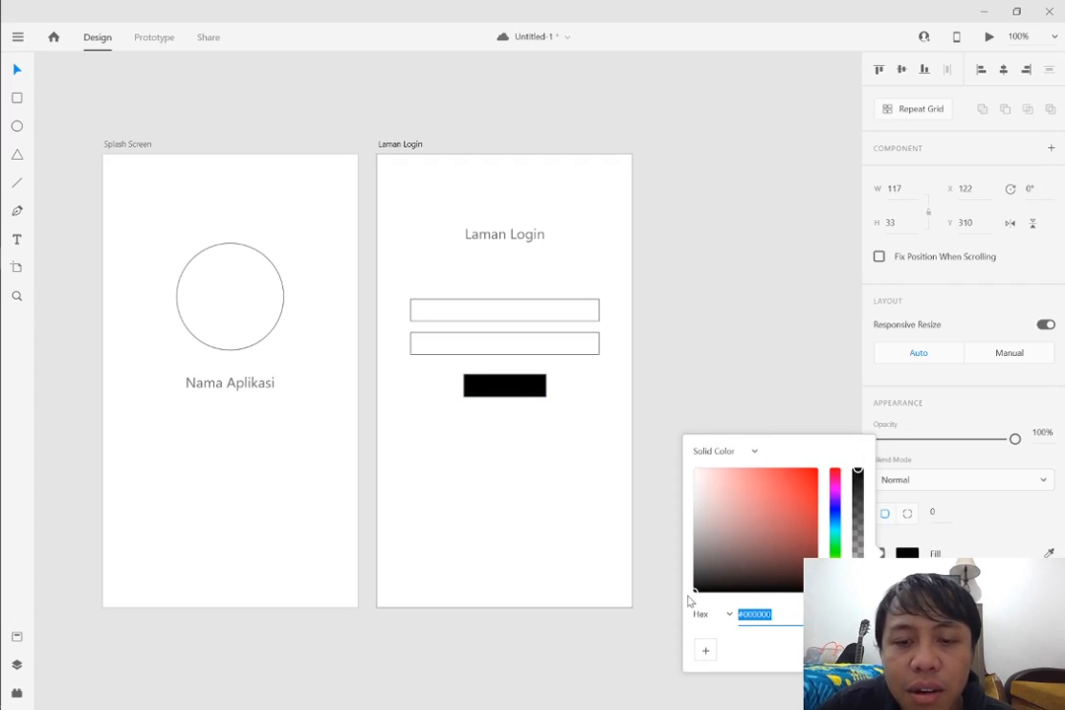
click(583, 449)
Move the black button slightly lower, keeping it horizontally centred beneath the input fields
drag(539, 391, 533, 397)
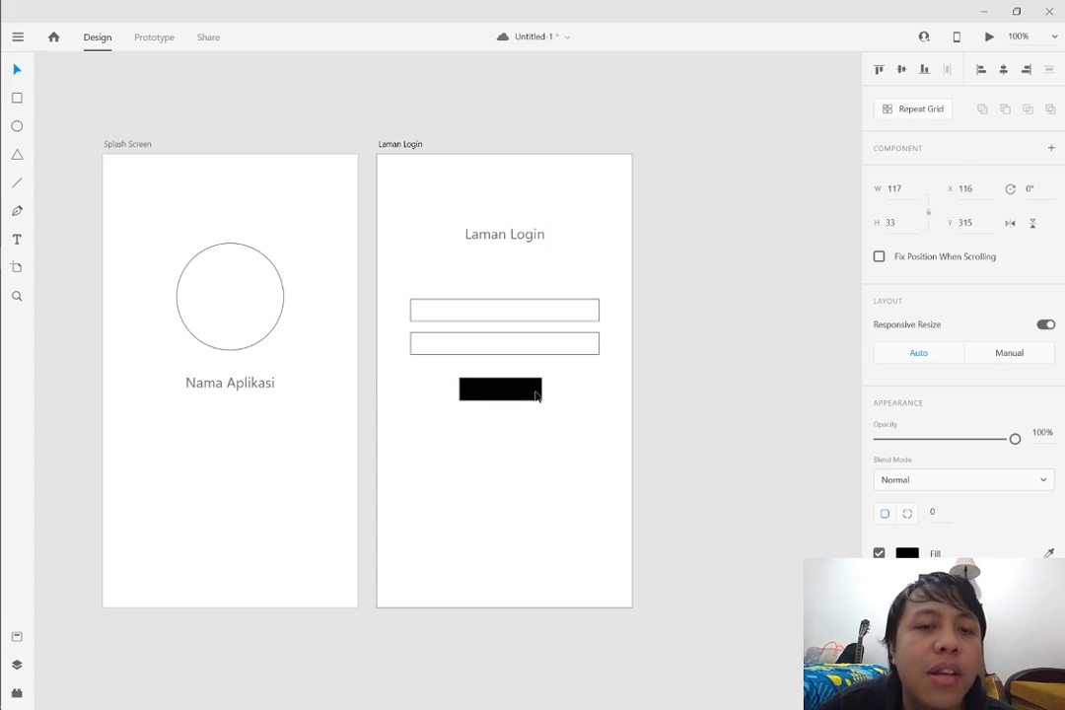
click(591, 398)
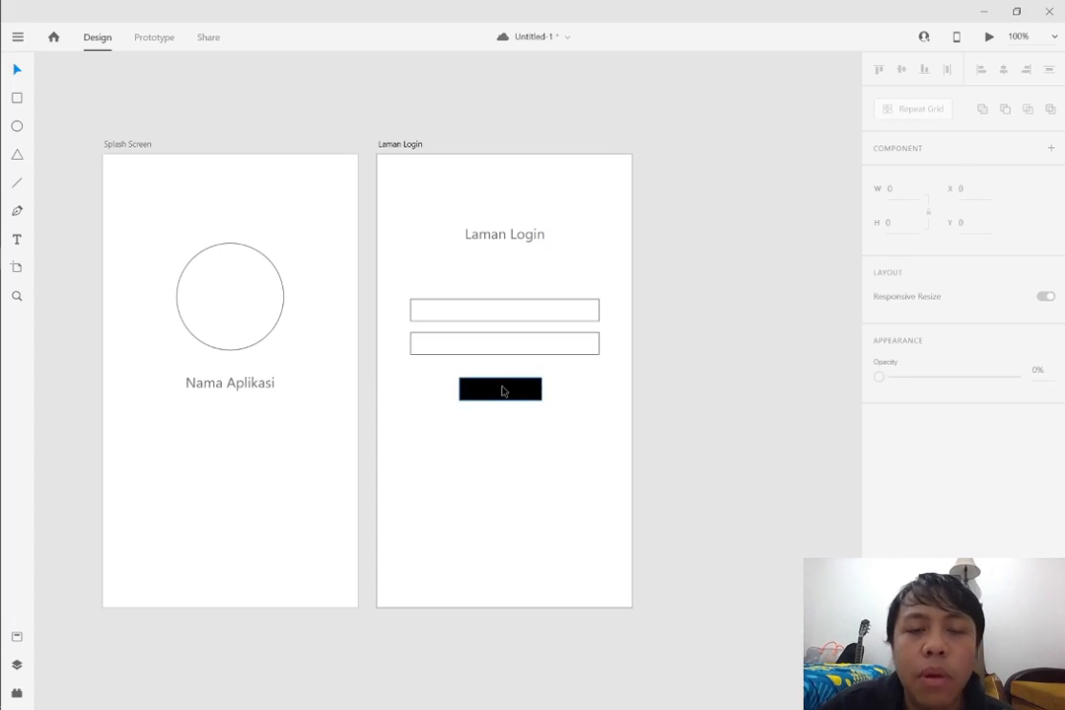
drag(502, 394, 511, 396)
click(603, 462)
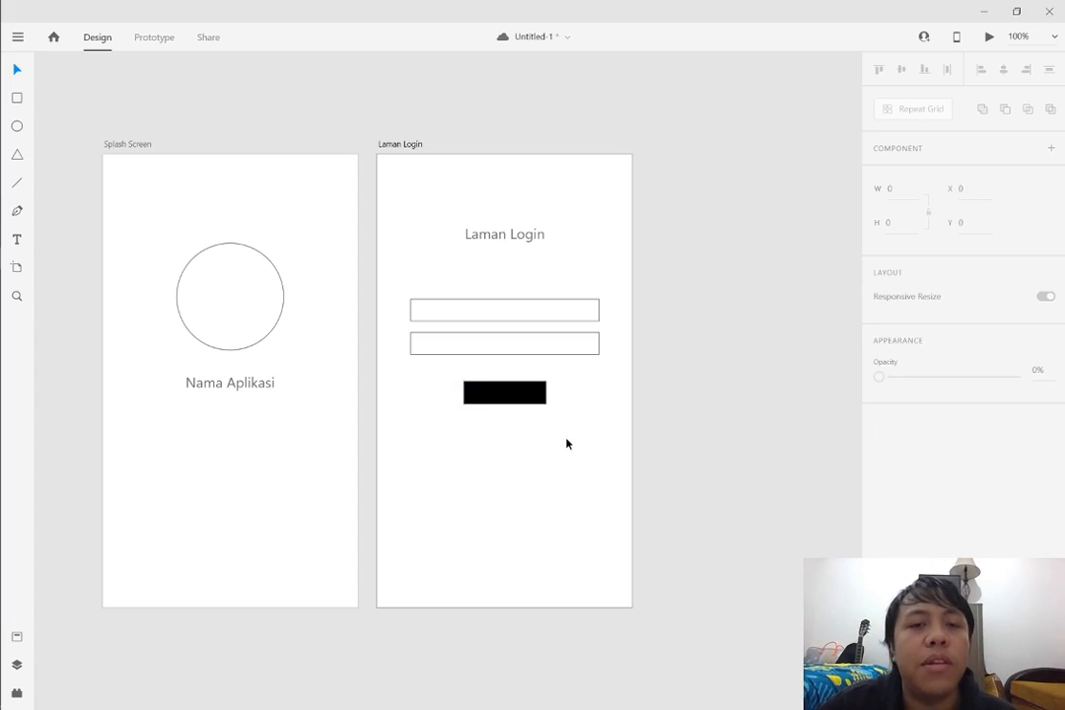
drag(527, 406, 525, 404)
click(577, 404)
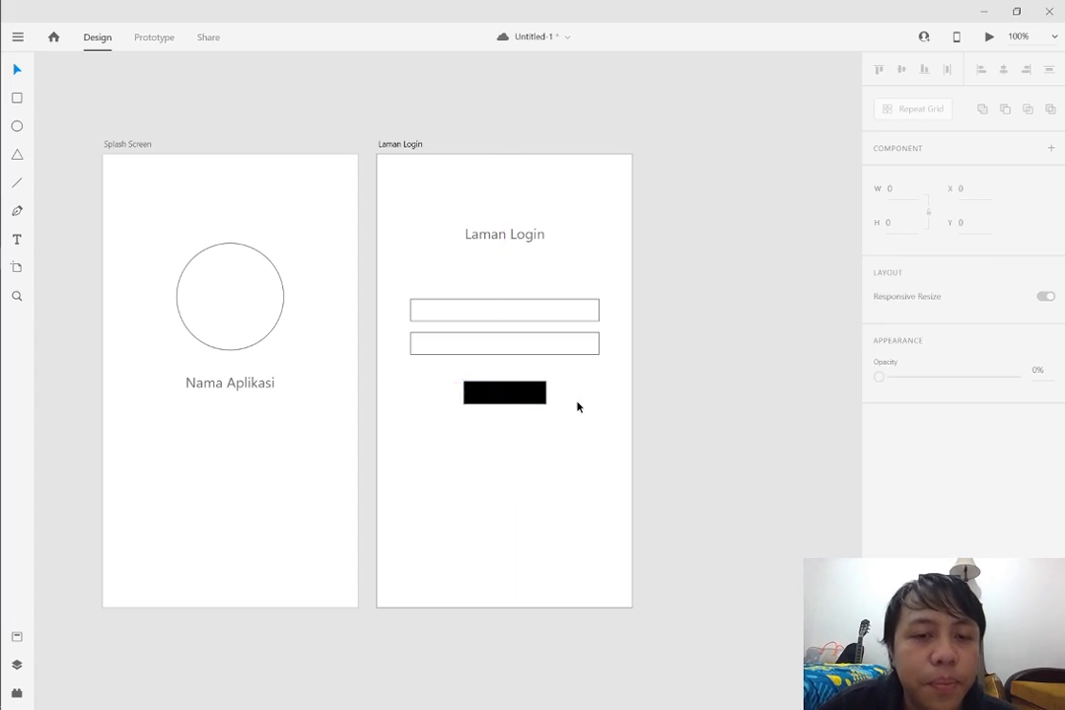
Add the text "Login" to the Laman Login artboard and centre it on the black button
click(17, 240)
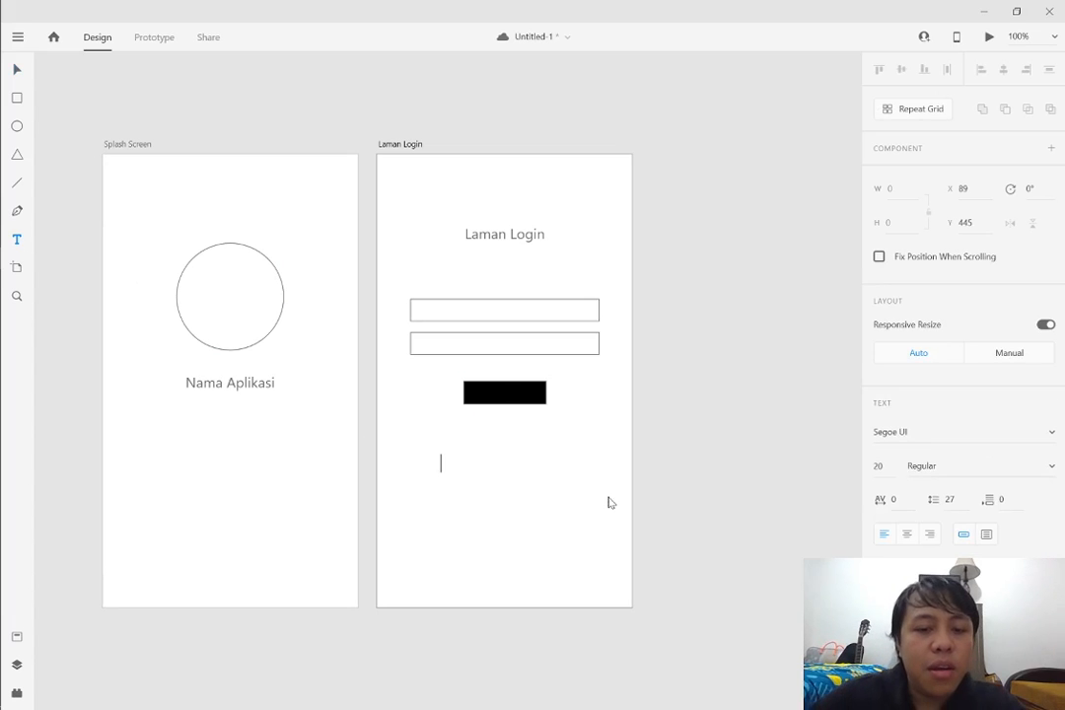
text(Login)
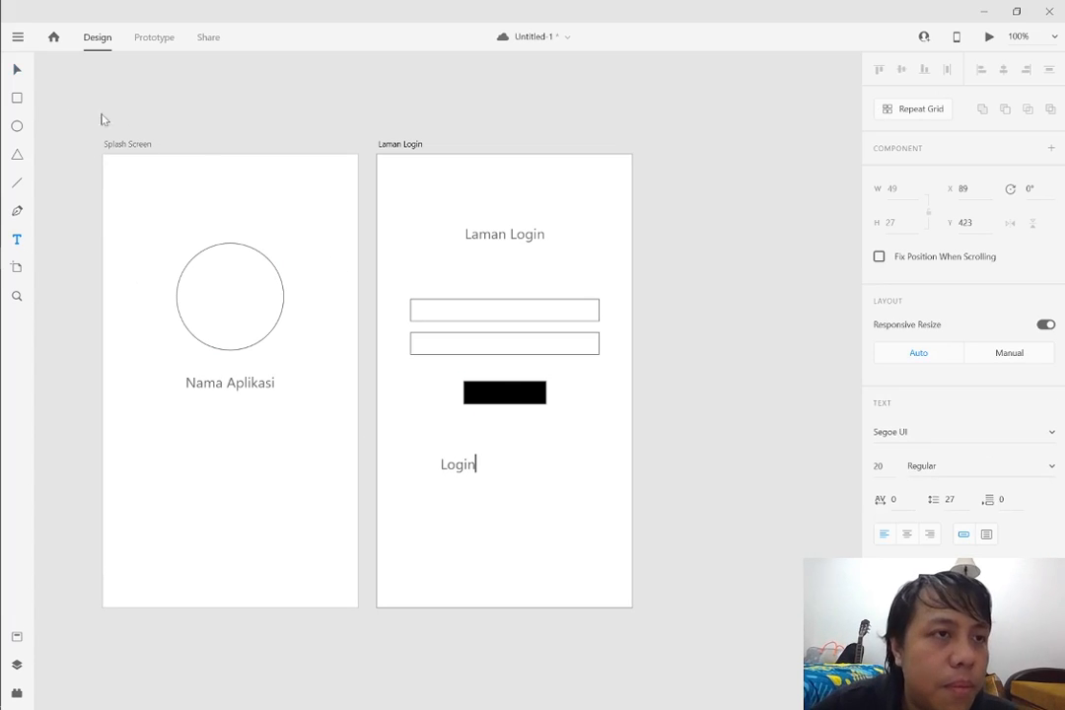
click(20, 72)
click(523, 466)
click(448, 464)
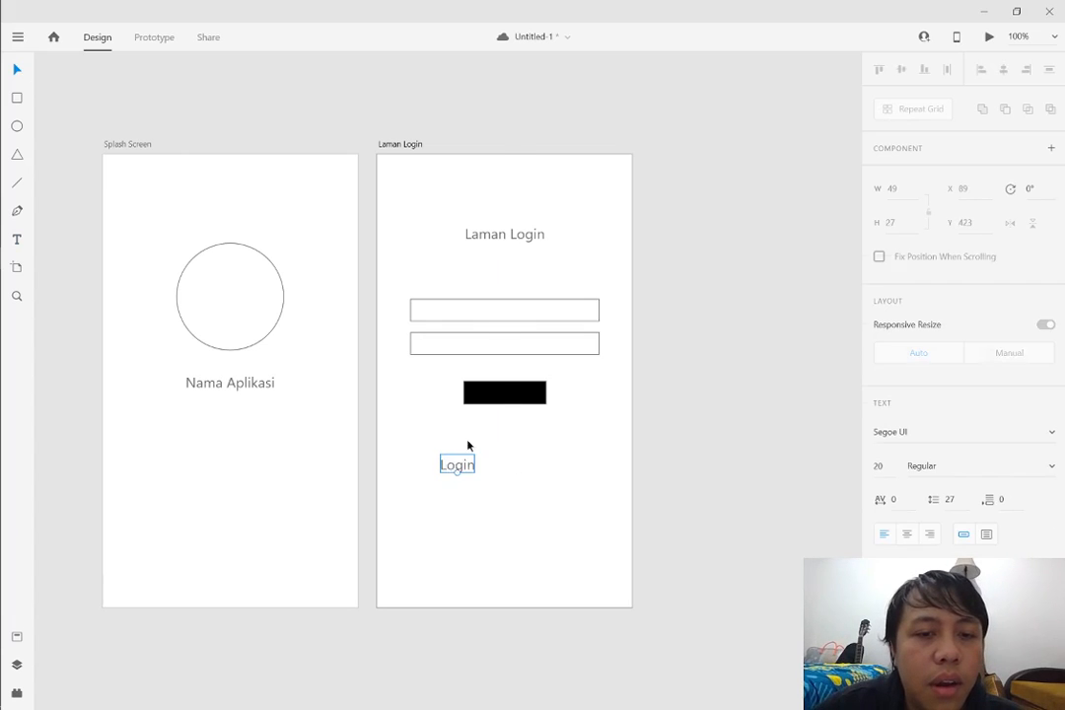
drag(457, 464, 499, 392)
click(572, 397)
Change the fill colour of the Login button's label to white
click(503, 392)
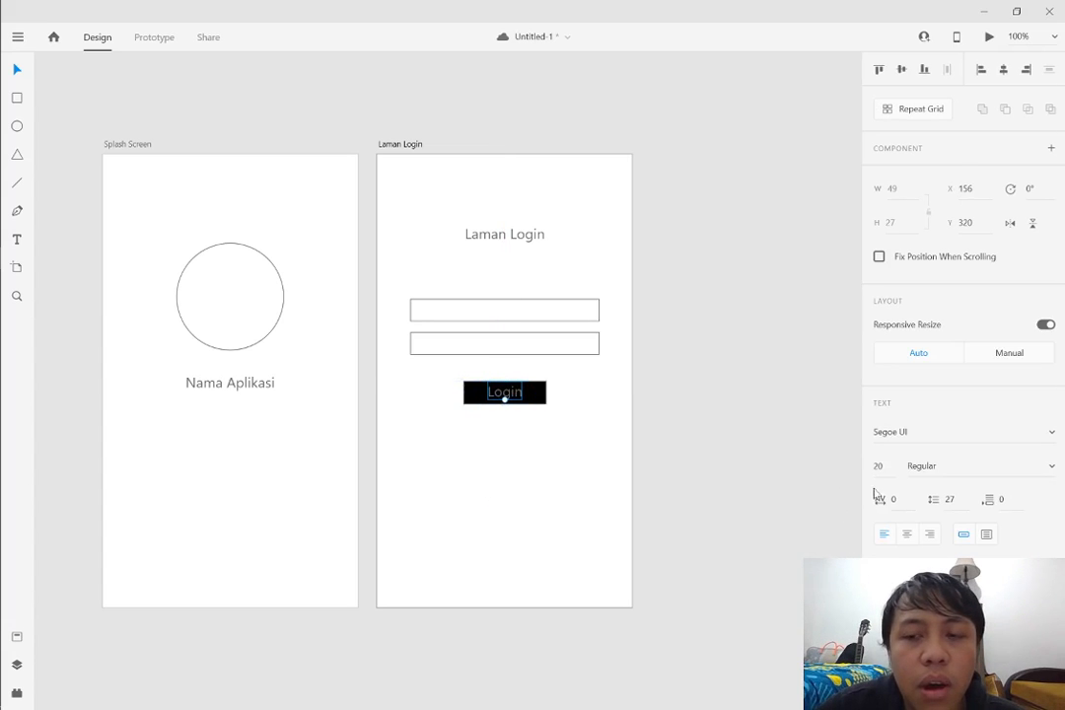
scroll(1006, 542, down, 3)
click(911, 551)
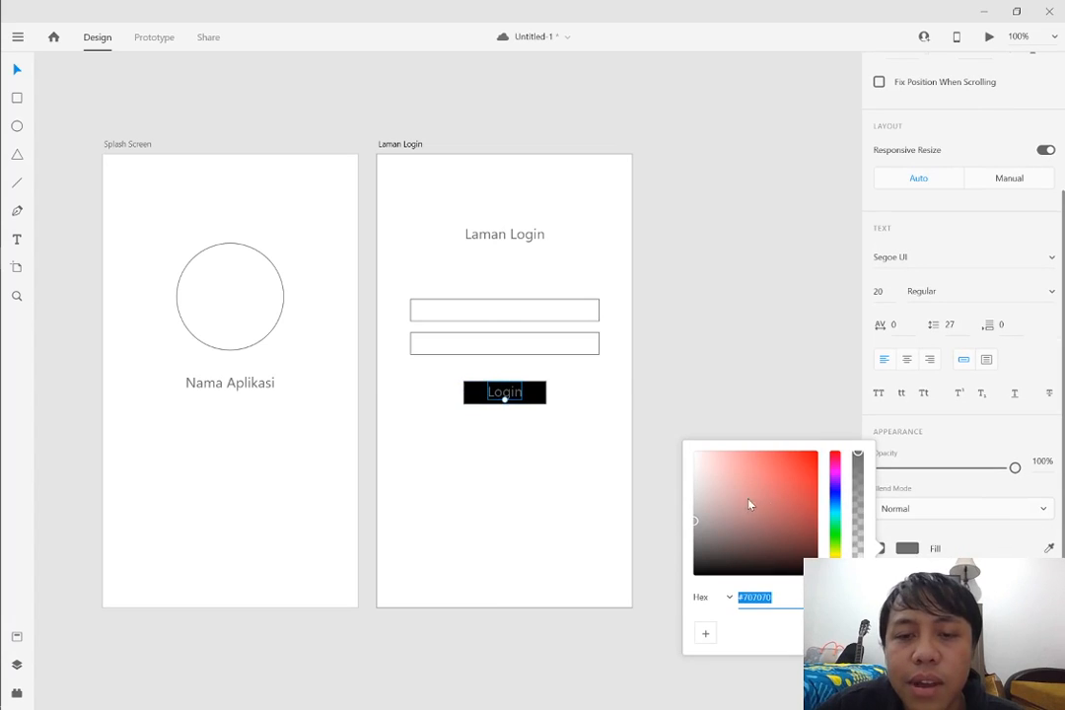
drag(751, 503, 603, 384)
click(604, 387)
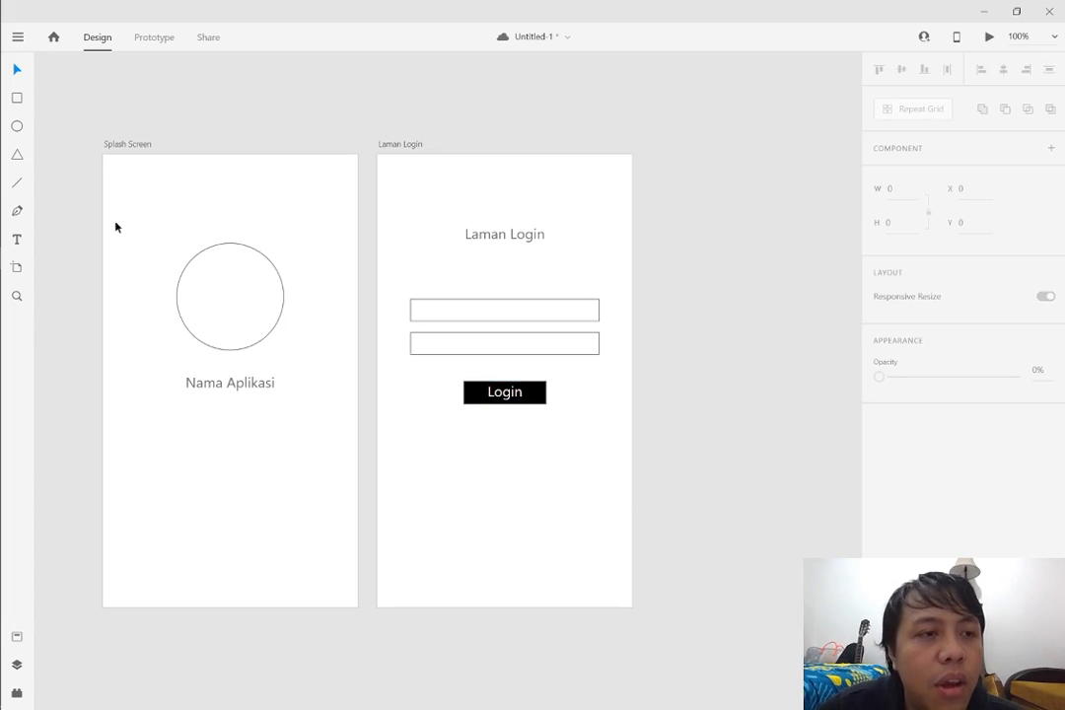
Add the text "Daftar" in the empty area below the Login button
click(18, 240)
click(514, 492)
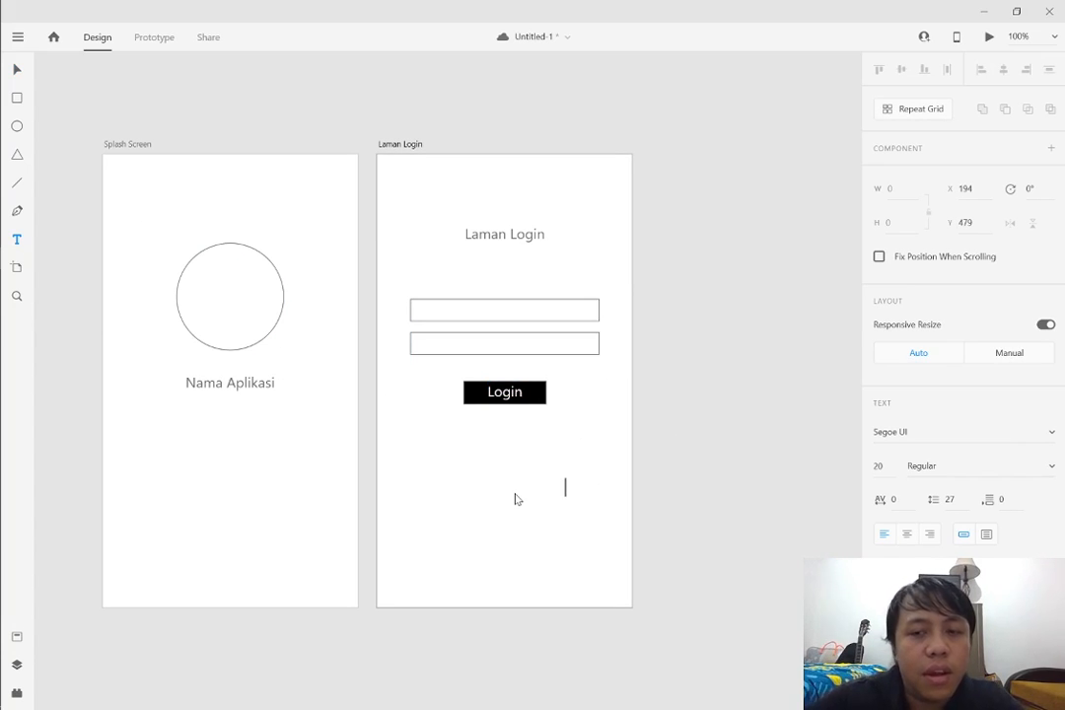
key(ctrl+a)
text(Daftar)
Change the fill colour of the whole Daftar text to black
key(ctrl+a)
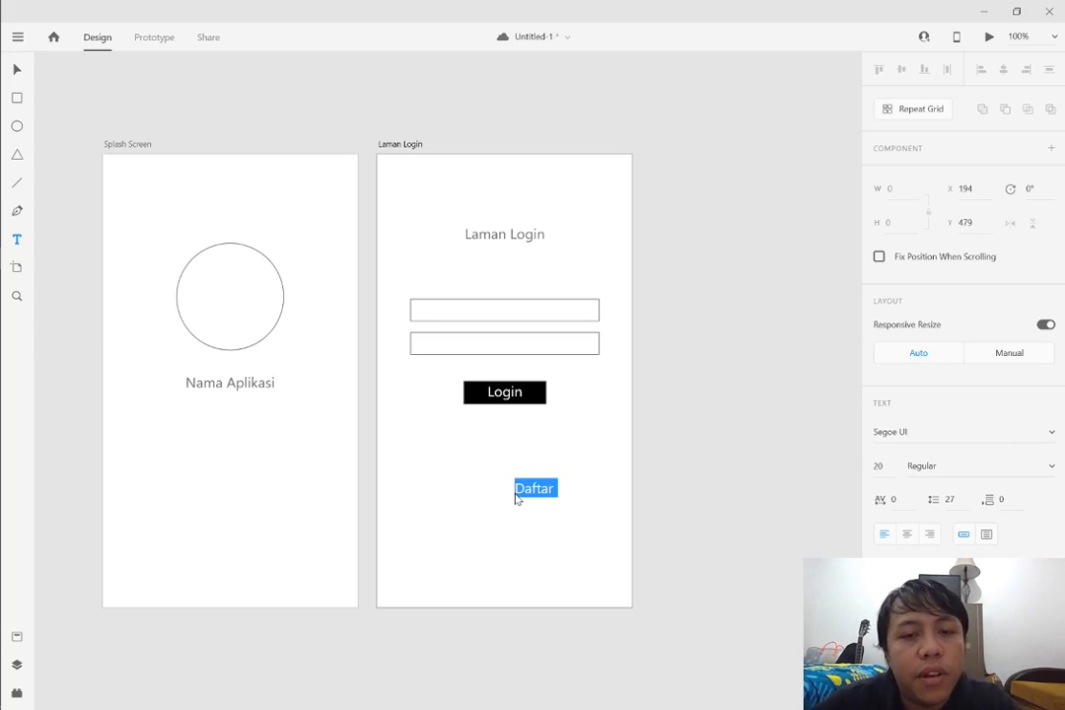
scroll(961, 316, down, 3)
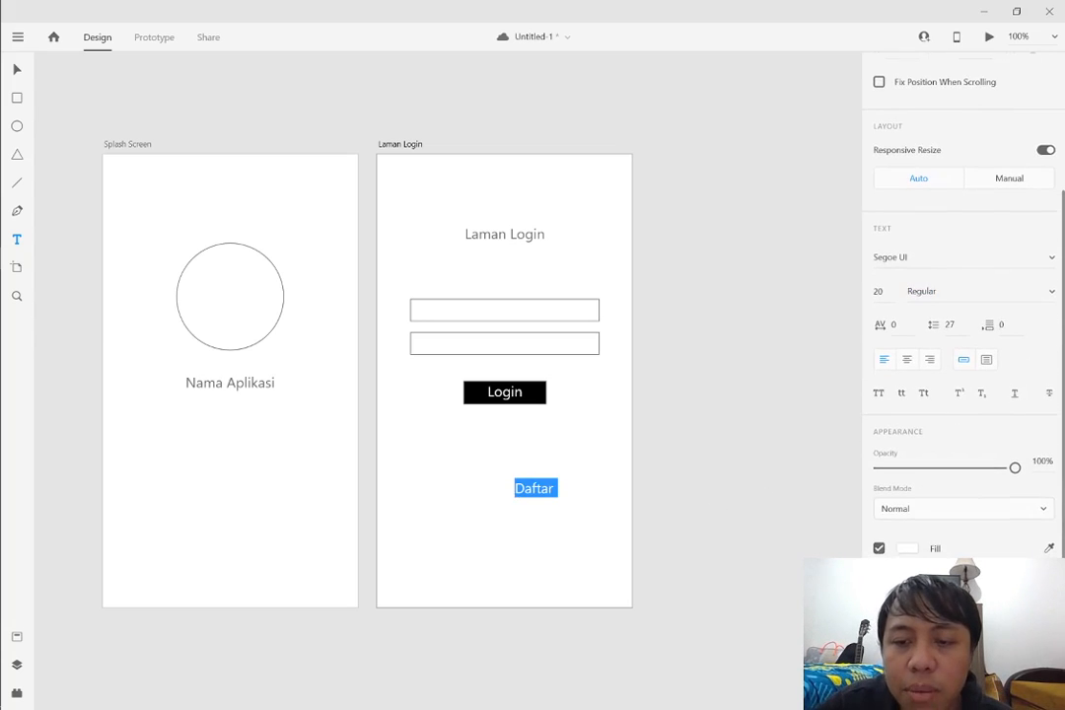
click(906, 553)
drag(784, 538, 627, 638)
click(595, 514)
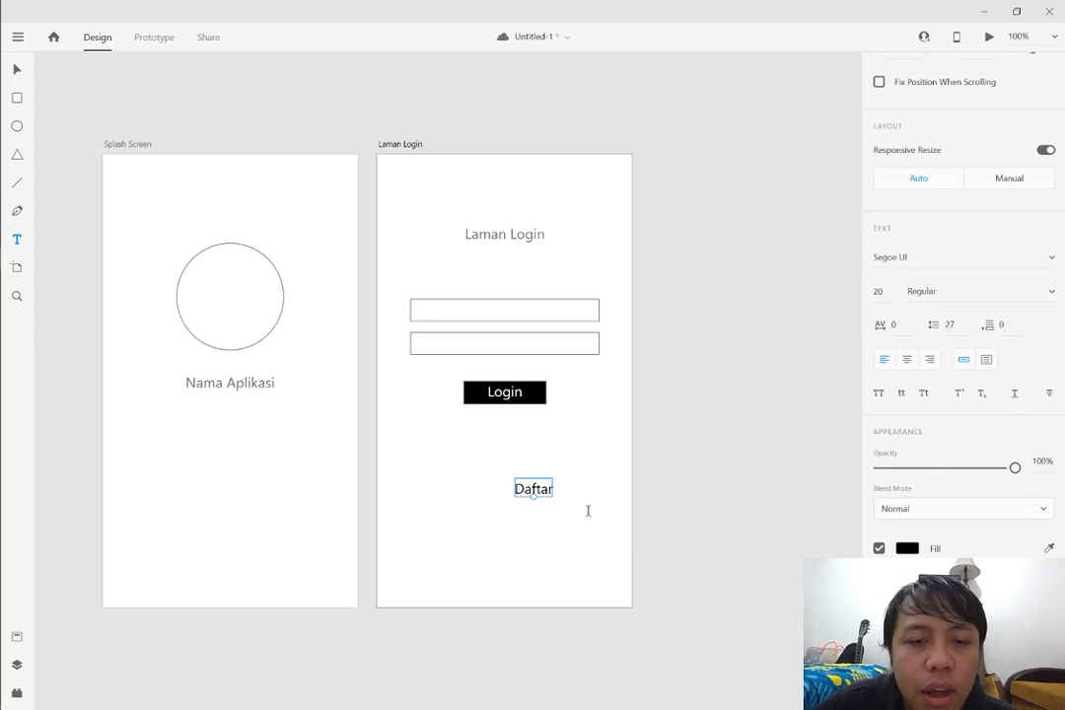
Shrink the Daftar text to font size 11
double_click(541, 488)
click(622, 443)
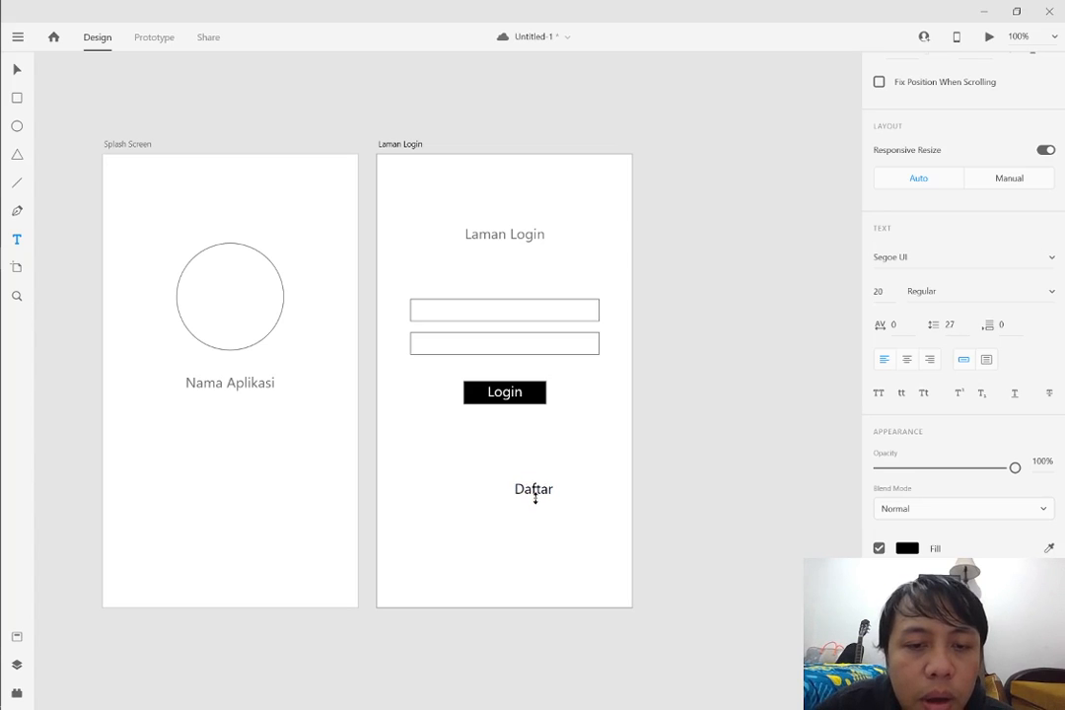
click(569, 495)
click(538, 499)
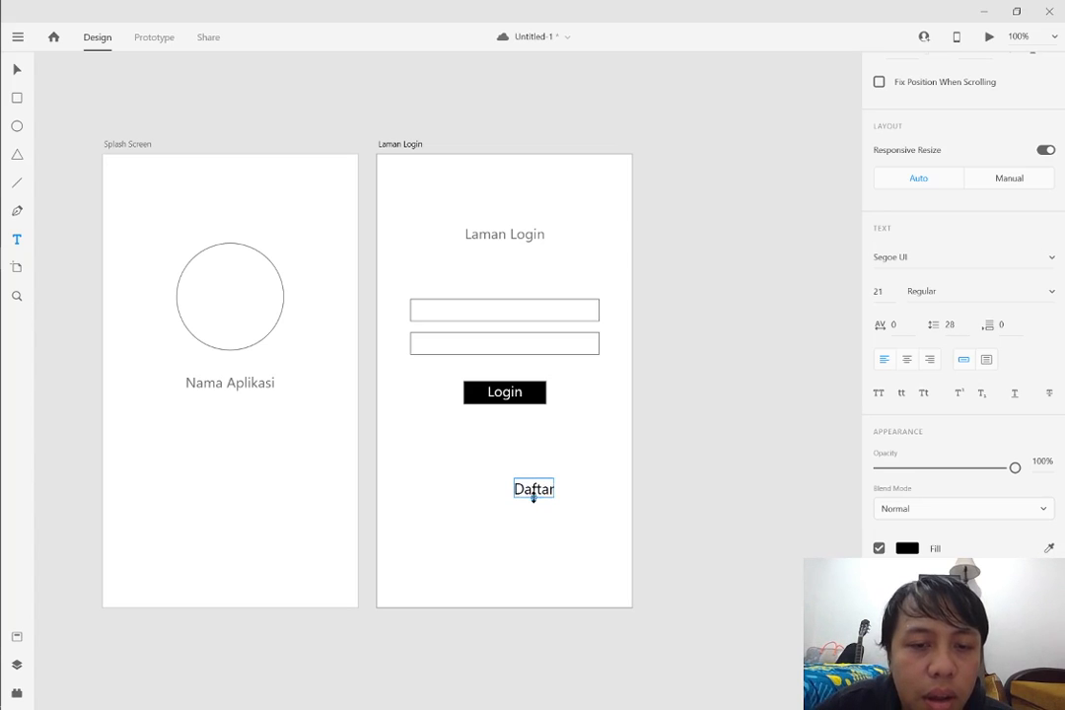
drag(533, 496, 534, 486)
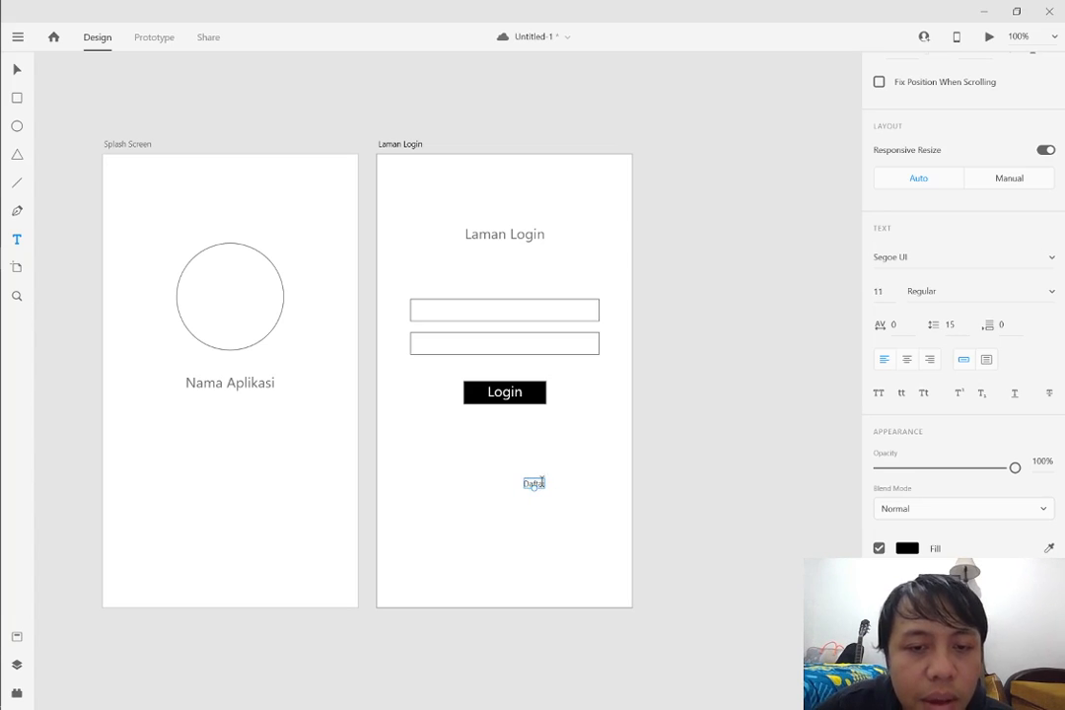
click(496, 422)
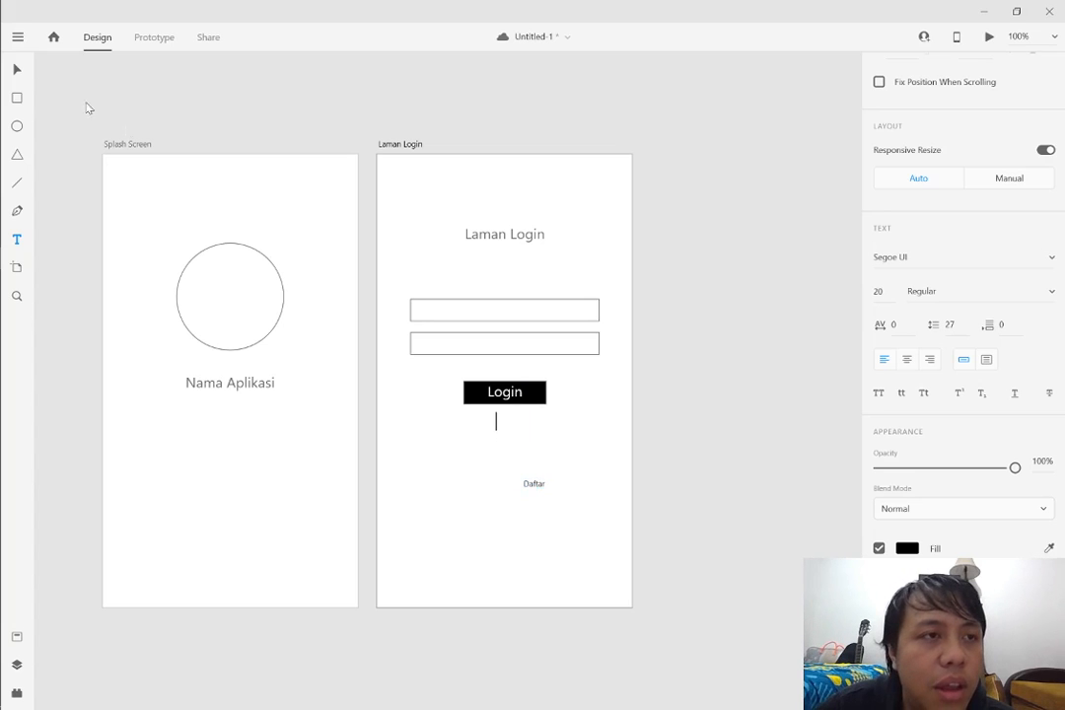
Move the Daftar text below the Login button, aligned with the left edge of the input fields
click(18, 71)
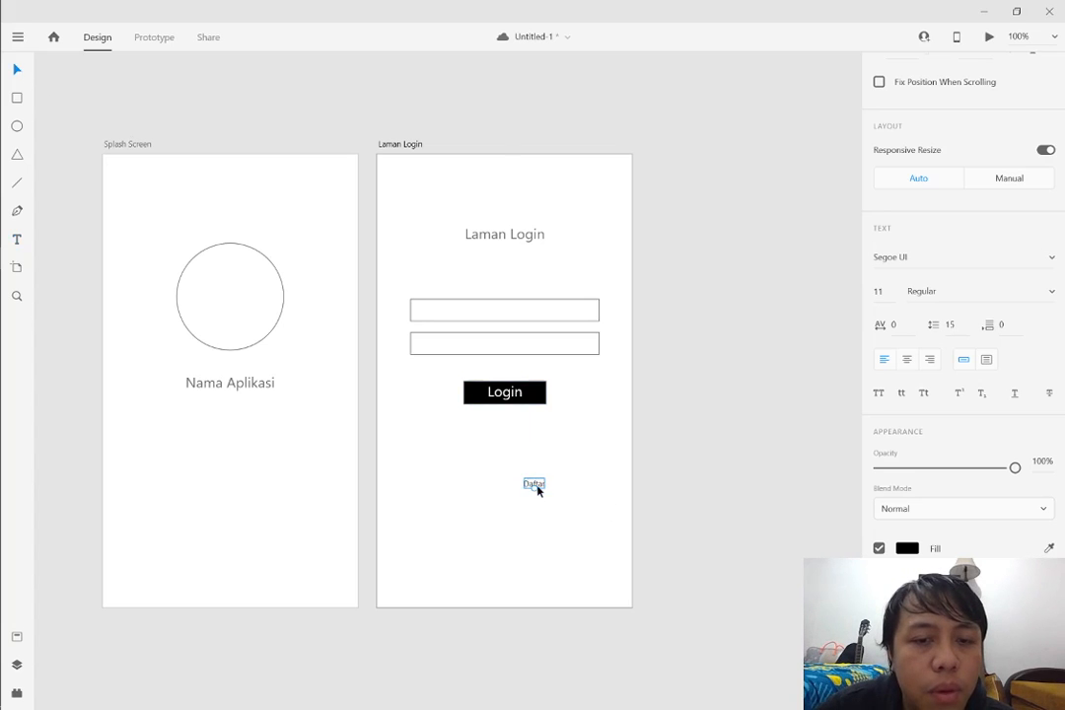
drag(536, 487, 425, 446)
click(461, 447)
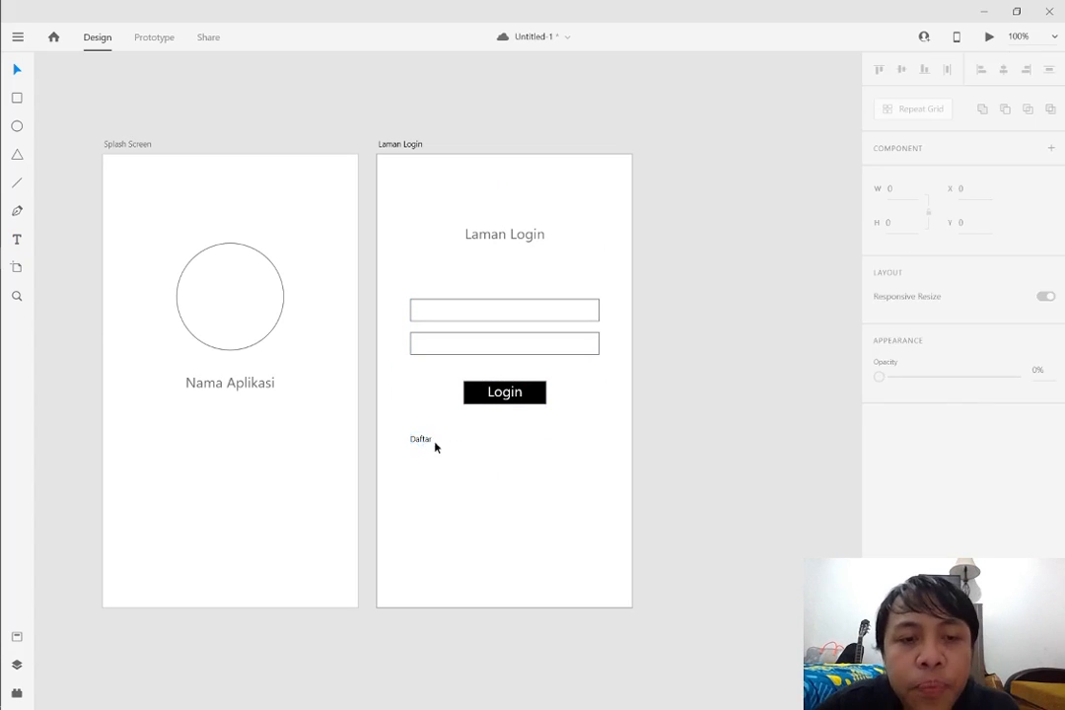
Duplicate the Daftar text horizontally to the right side of the artboard and change the copy to "Lupa password?"
click(426, 442)
drag(425, 444, 594, 443)
double_click(593, 443)
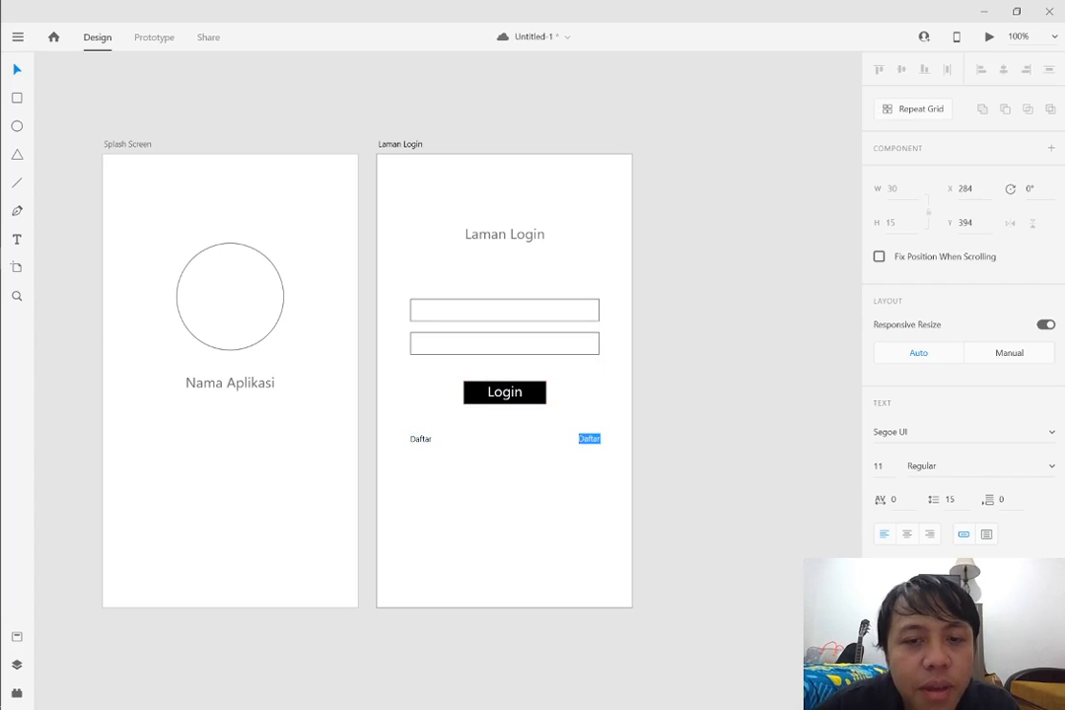
key(BackSpace)
text(Lupa)
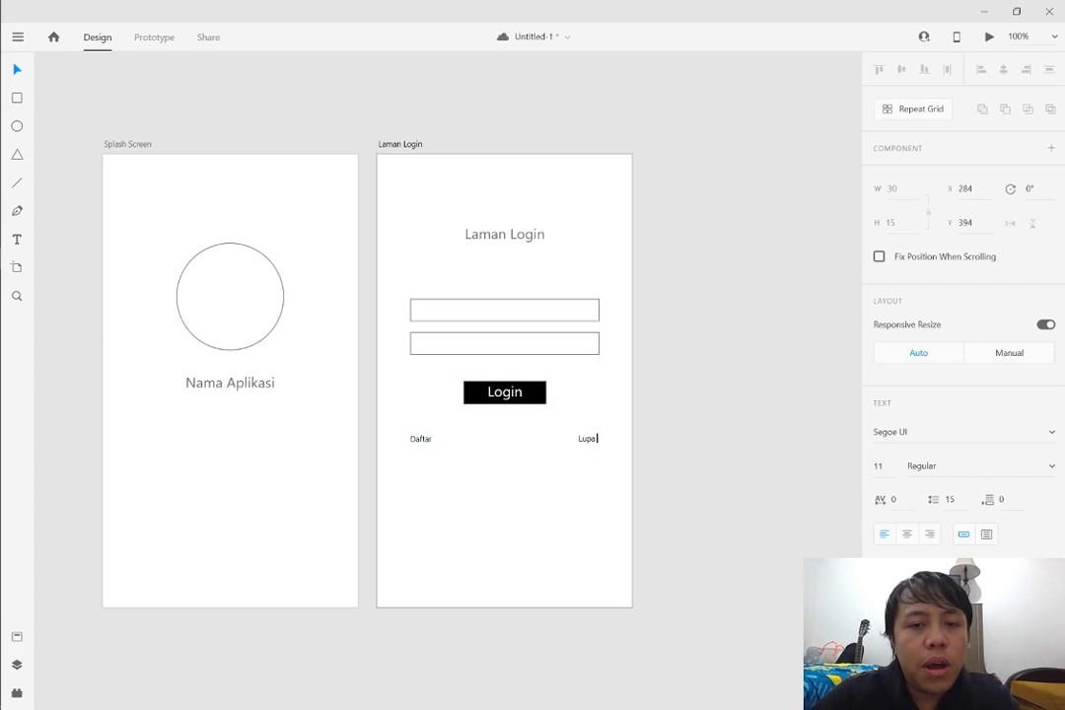
text( password?)
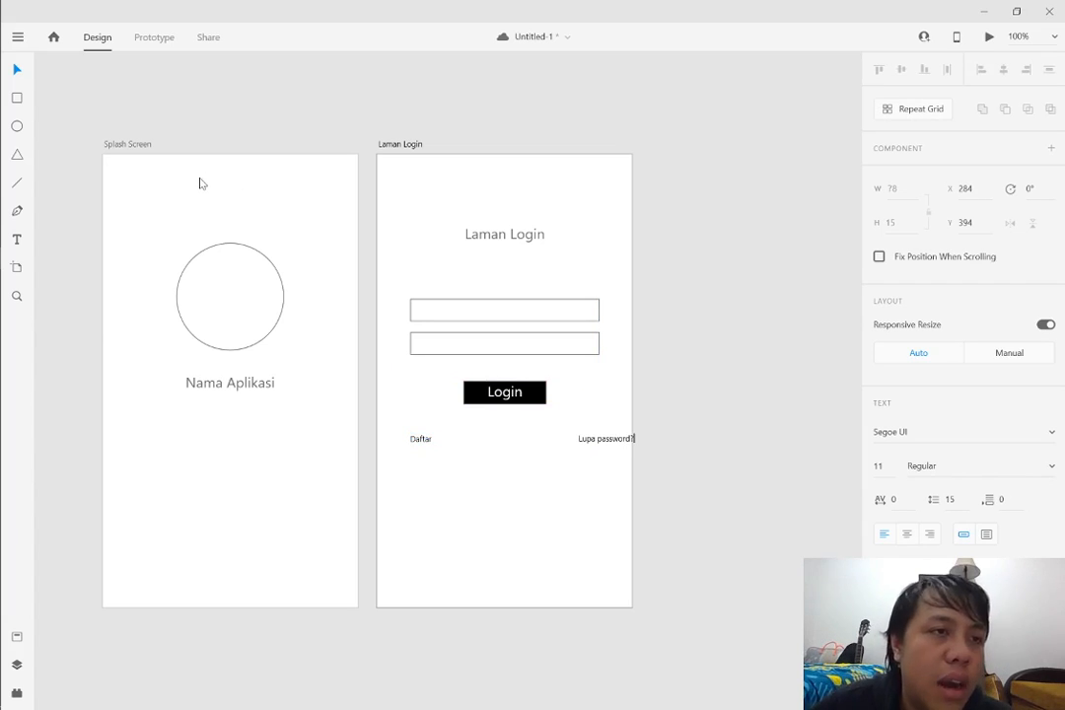
Move the "Lupa password?" text so it ends at the right edge of the input fields
click(16, 69)
drag(613, 440, 578, 441)
click(715, 431)
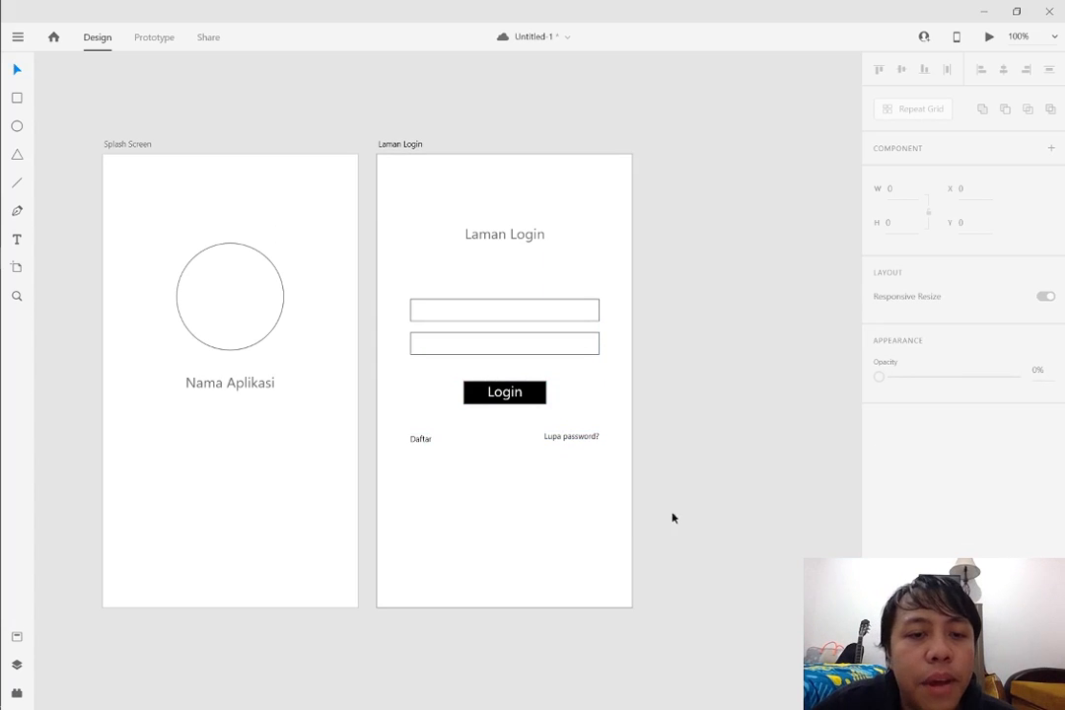
Move the "Lupa password?" and Daftar texts up directly beneath the second input field, each aligned with its edge
drag(585, 438, 584, 369)
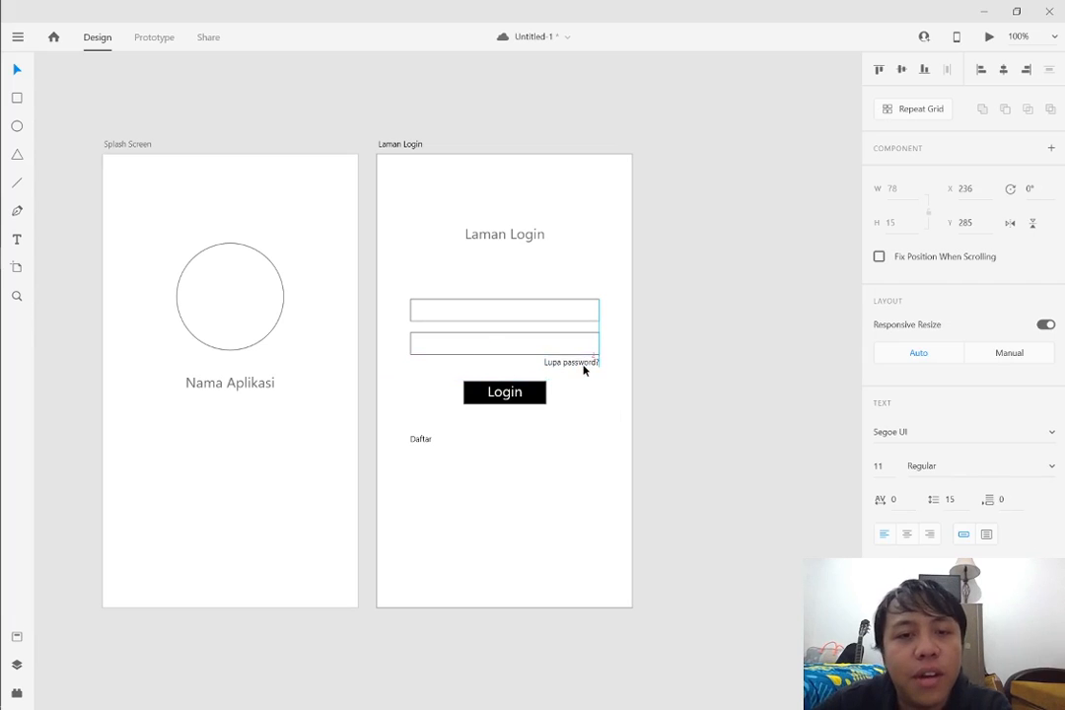
drag(426, 440, 421, 365)
click(676, 430)
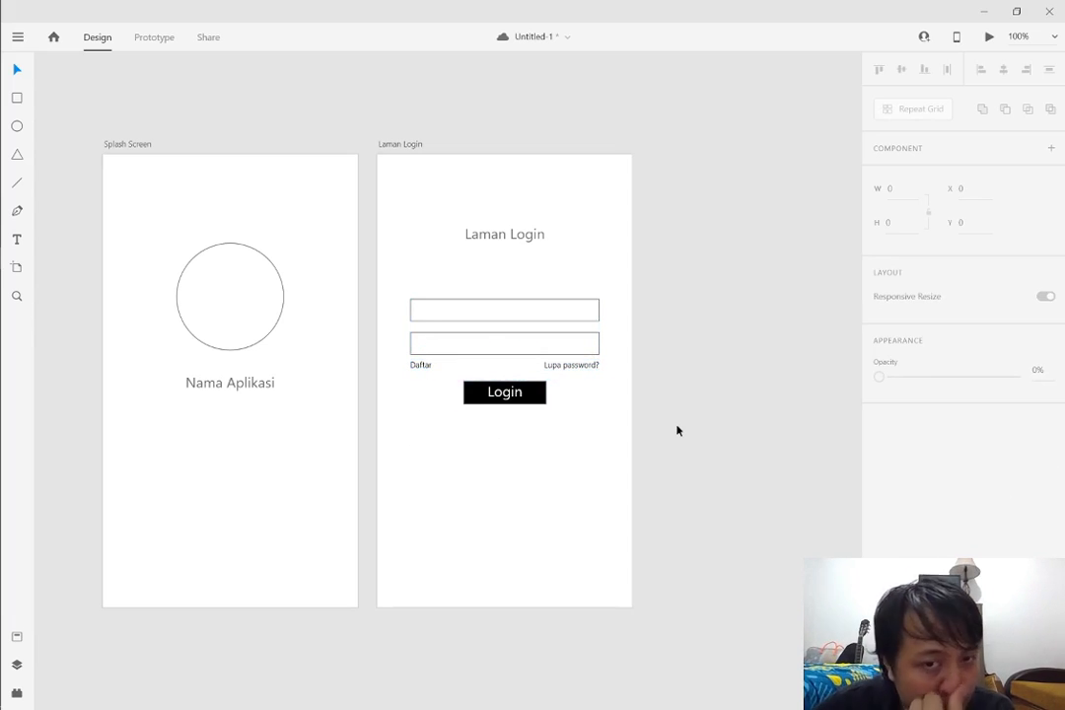
Move the Login button and its label together lower, leaving a wider gap beneath the Daftar and "Lupa password?" texts
drag(548, 376, 464, 434)
drag(544, 403, 546, 418)
click(607, 422)
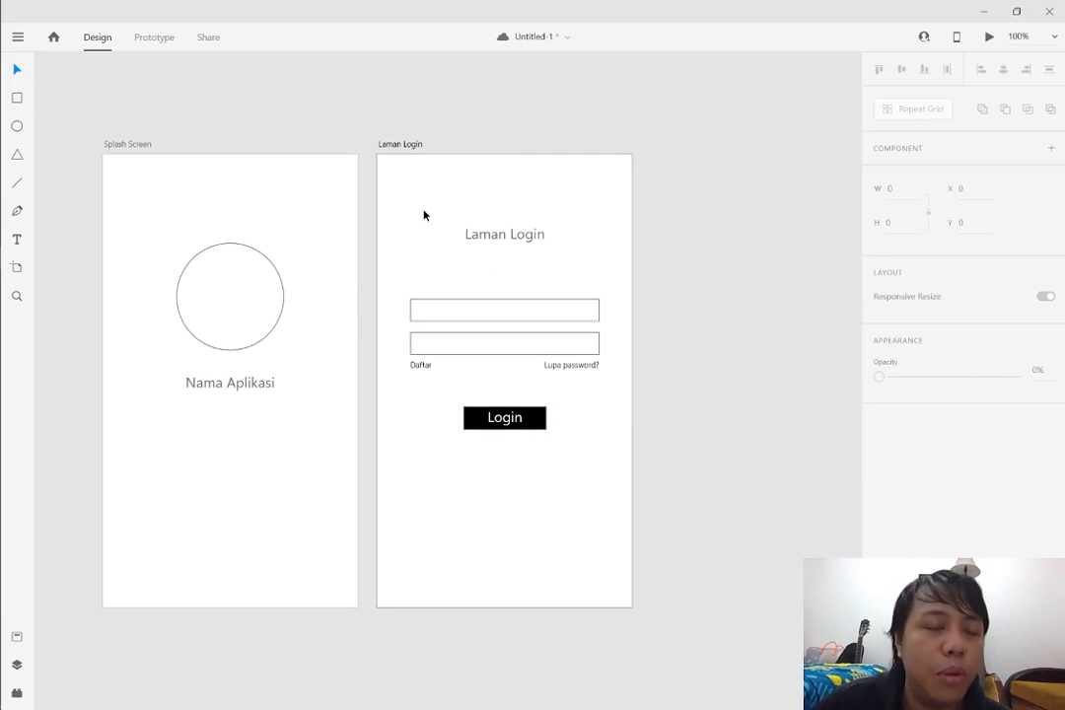
click(419, 145)
click(458, 143)
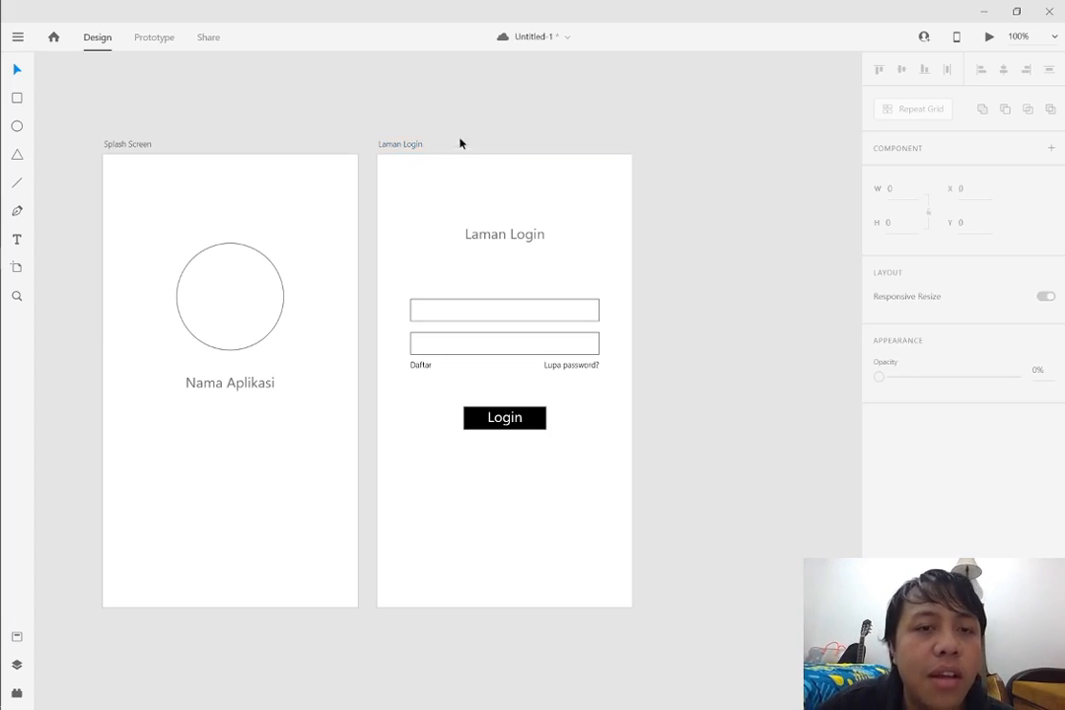
click(417, 148)
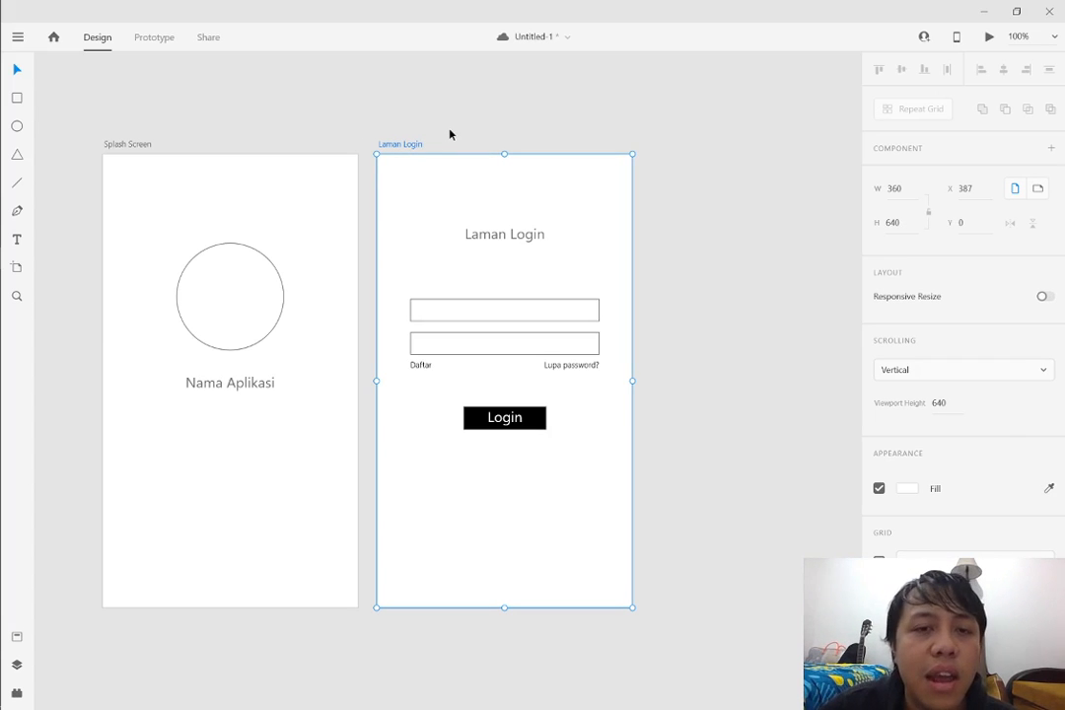
Enlarge the Laman Login heading text, keeping it centred above the input fields
click(511, 233)
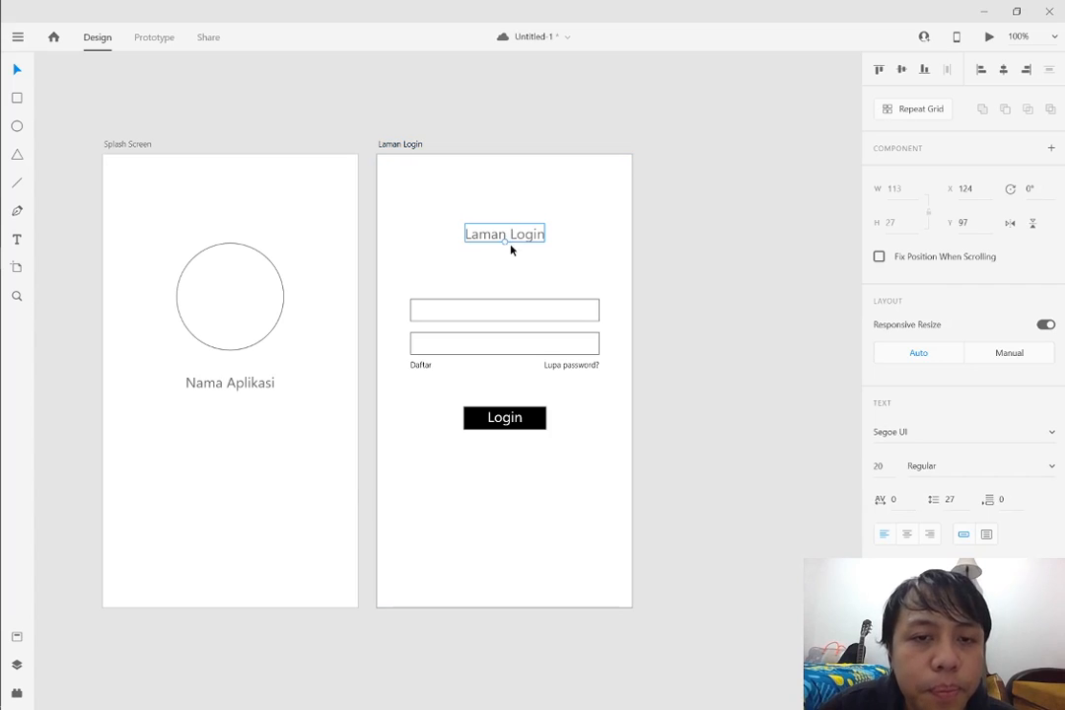
drag(504, 239, 504, 254)
key(Escape)
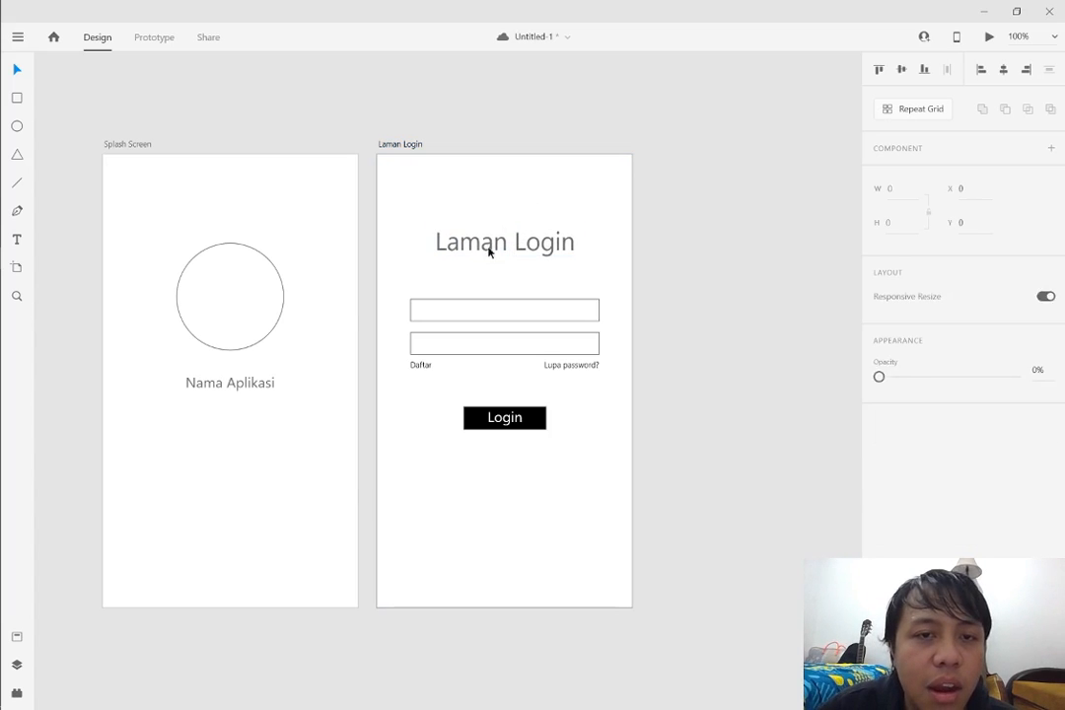
Enlarge the Nama Aplikasi text on the Splash Screen to font size 34, keeping it centred beneath the circle
click(229, 387)
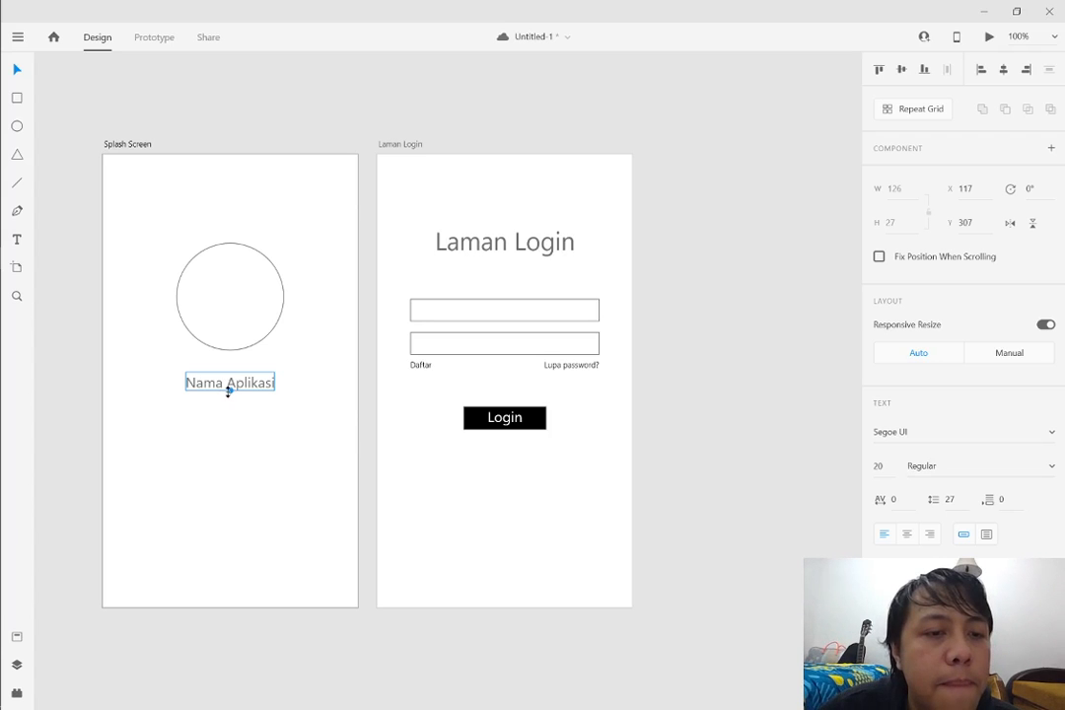
mouse_move(228, 389)
mouse_down()
mouse_move(227, 424)
mouse_move(228, 394)
mouse_move(228, 404)
mouse_up()
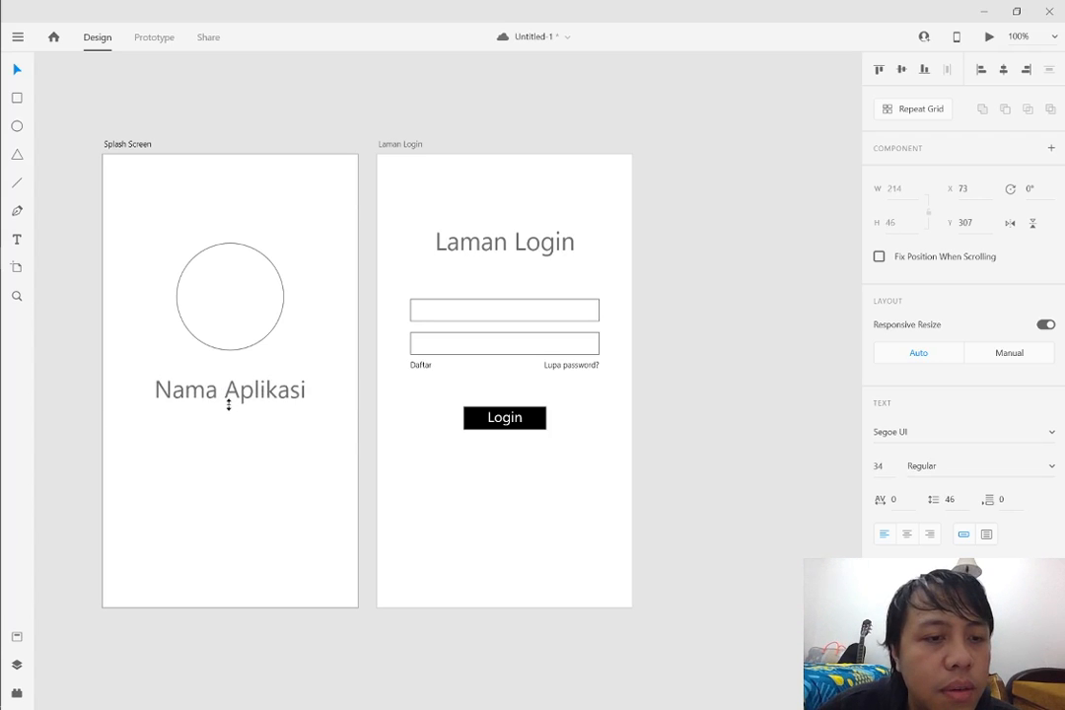
click(639, 189)
Duplicate the Laman Login artboard beside the original and delete all the contents of the copy
scroll(691, 122, right, 5)
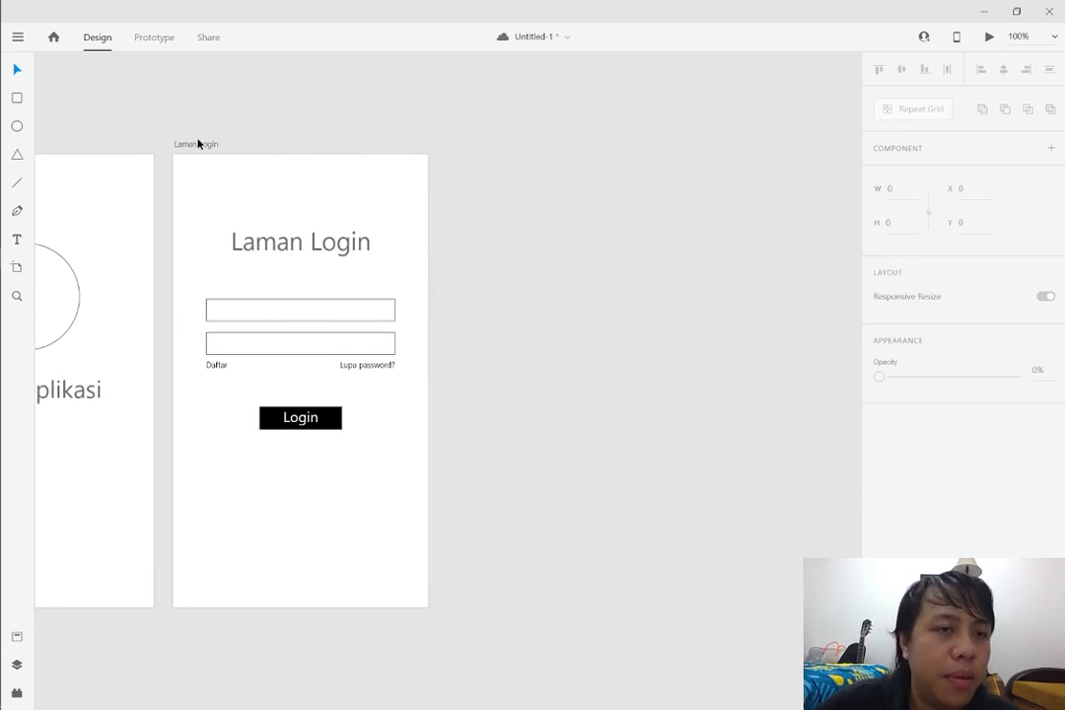
click(198, 144)
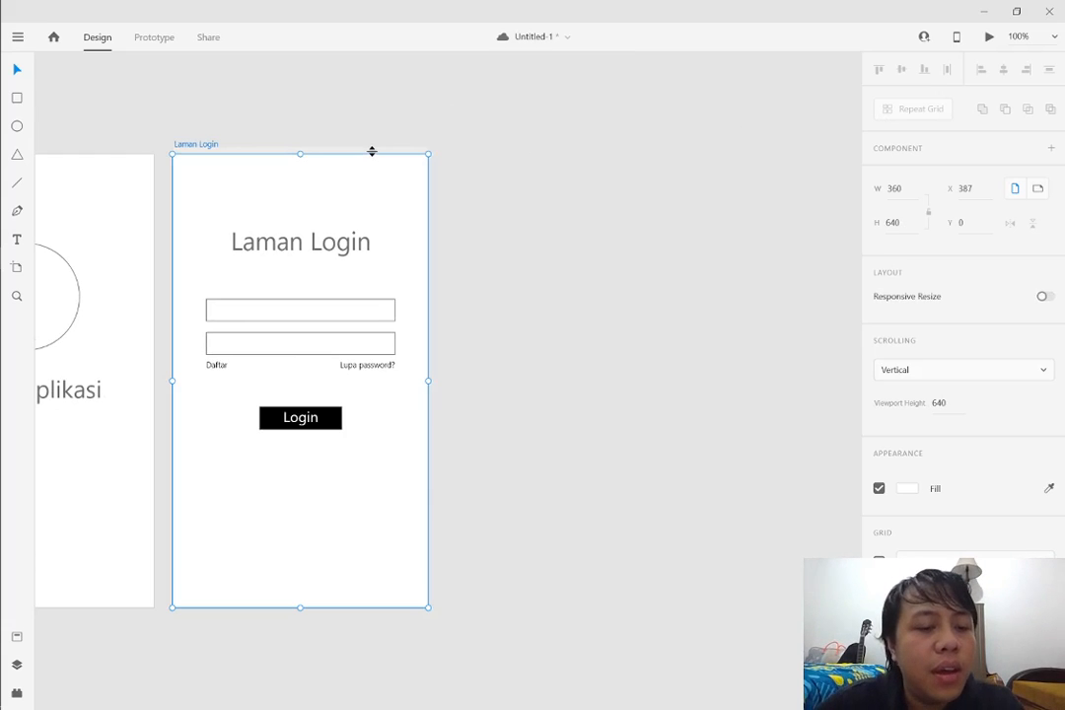
key(ctrl+d)
drag(490, 150, 456, 149)
click(746, 301)
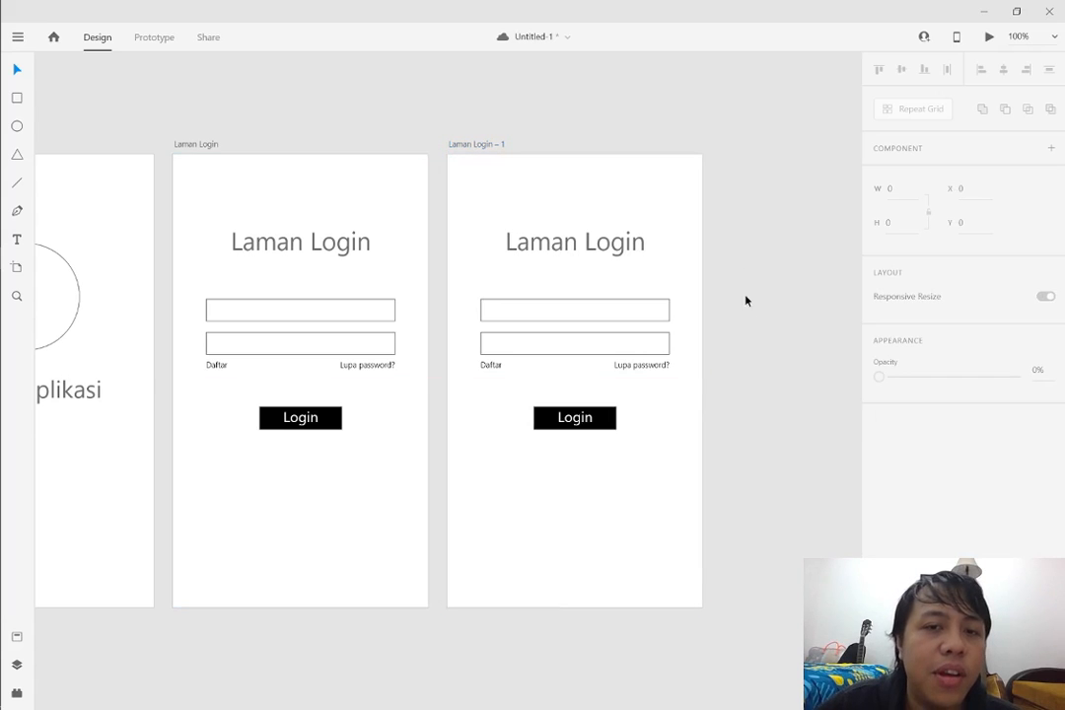
drag(706, 464, 470, 226)
key(Delete)
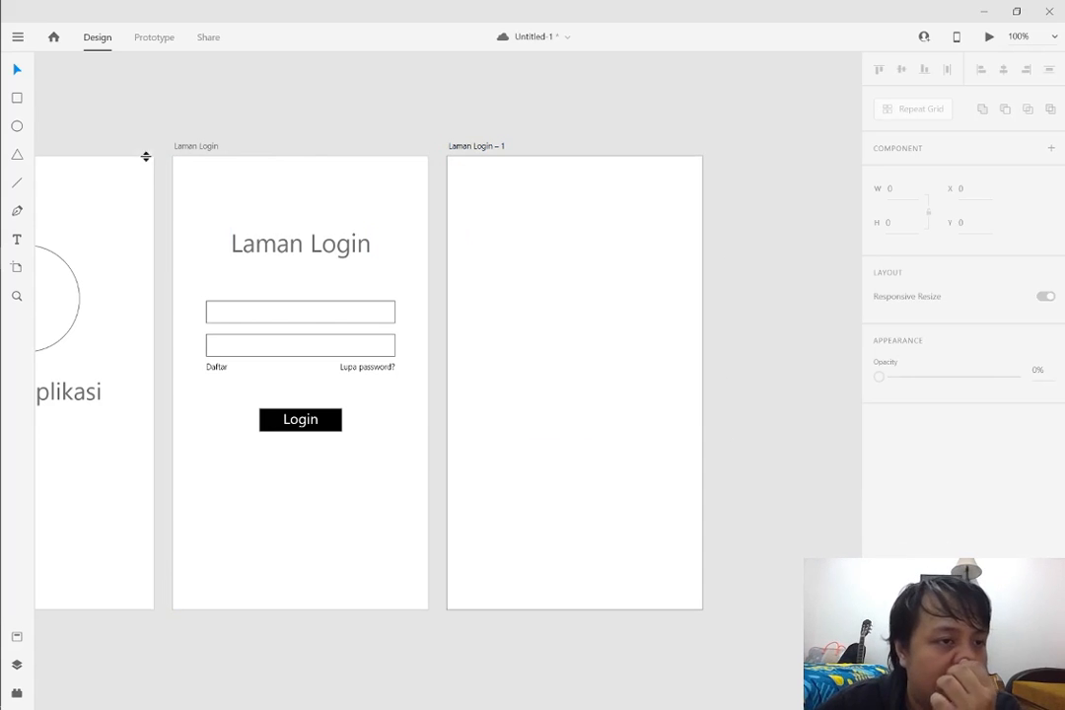
Add the heading "Pilihan mata pelajaran" to the empty artboard, centred horizontally in its upper part
click(17, 239)
click(494, 252)
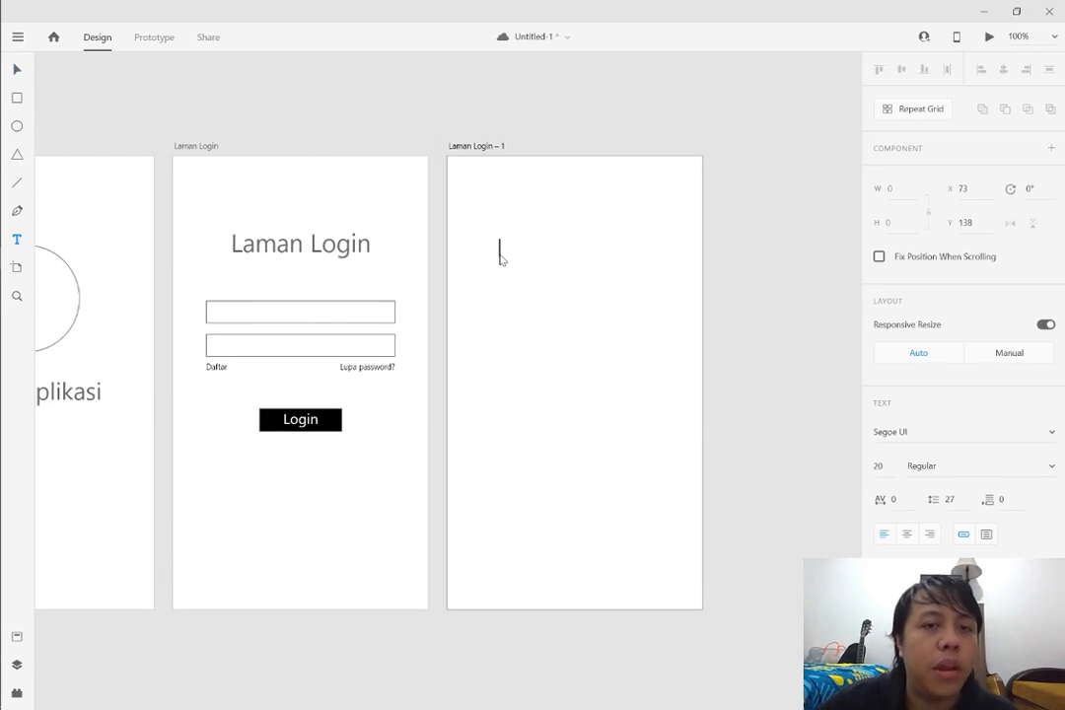
text(Pilihan mata)
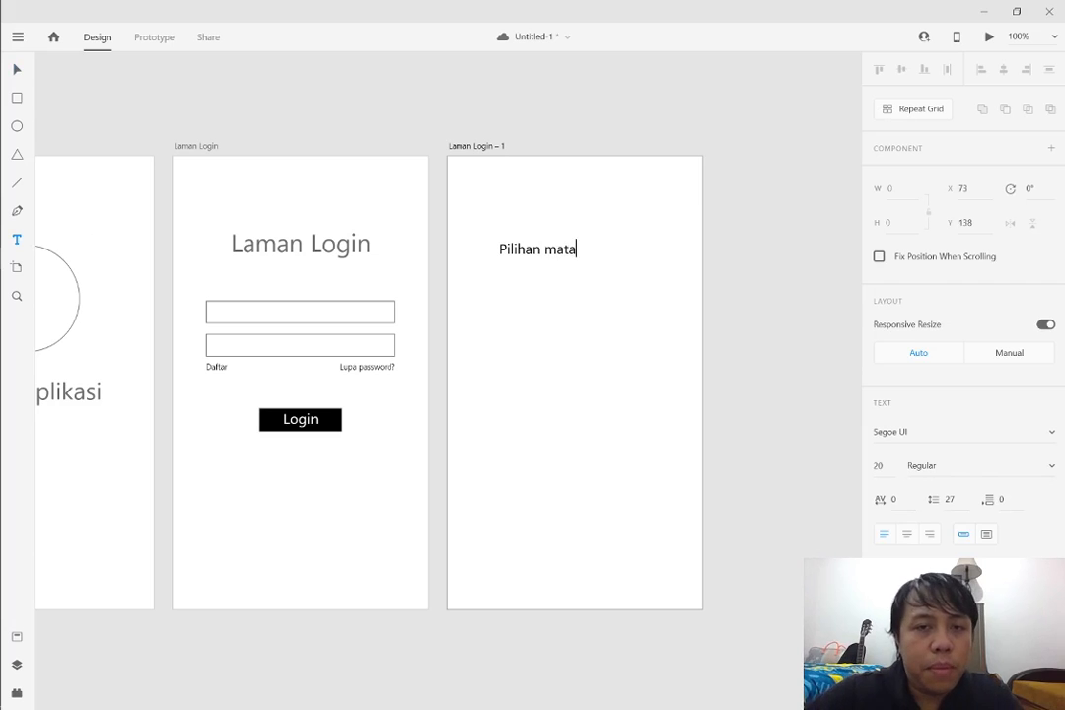
text( pelajaran)
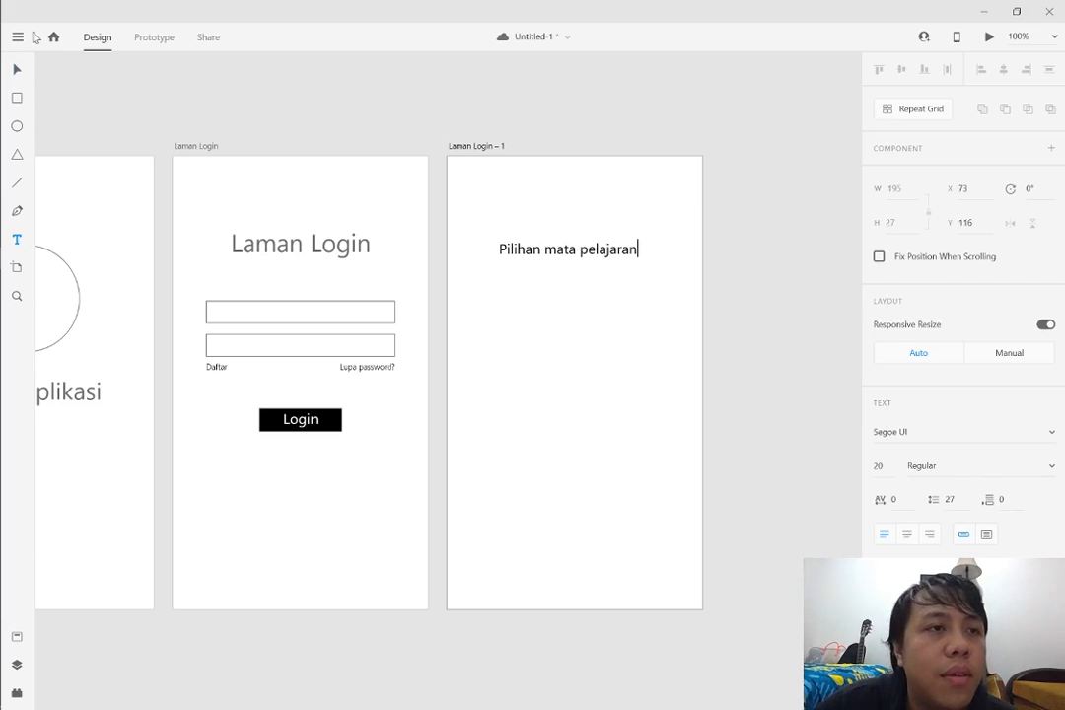
key(Escape)
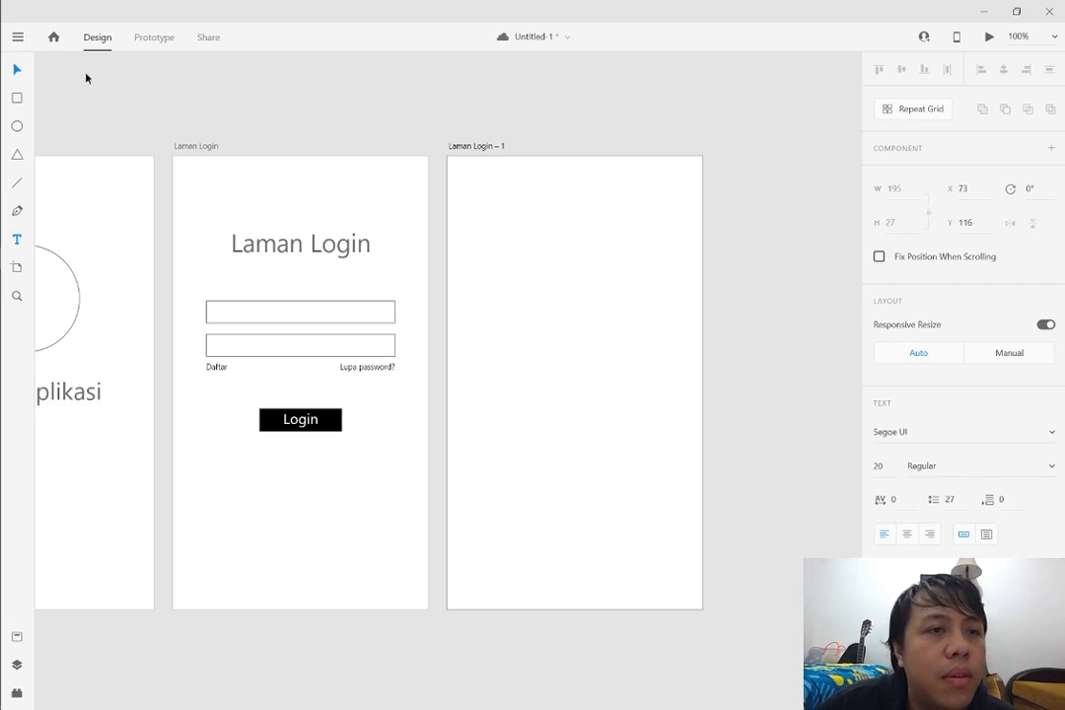
mouse_move(563, 252)
mouse_down()
mouse_move(594, 244)
mouse_move(572, 240)
mouse_up()
Draw a square of about 86 by 86 beneath the heading and duplicate it into an evenly spaced row of three
click(17, 98)
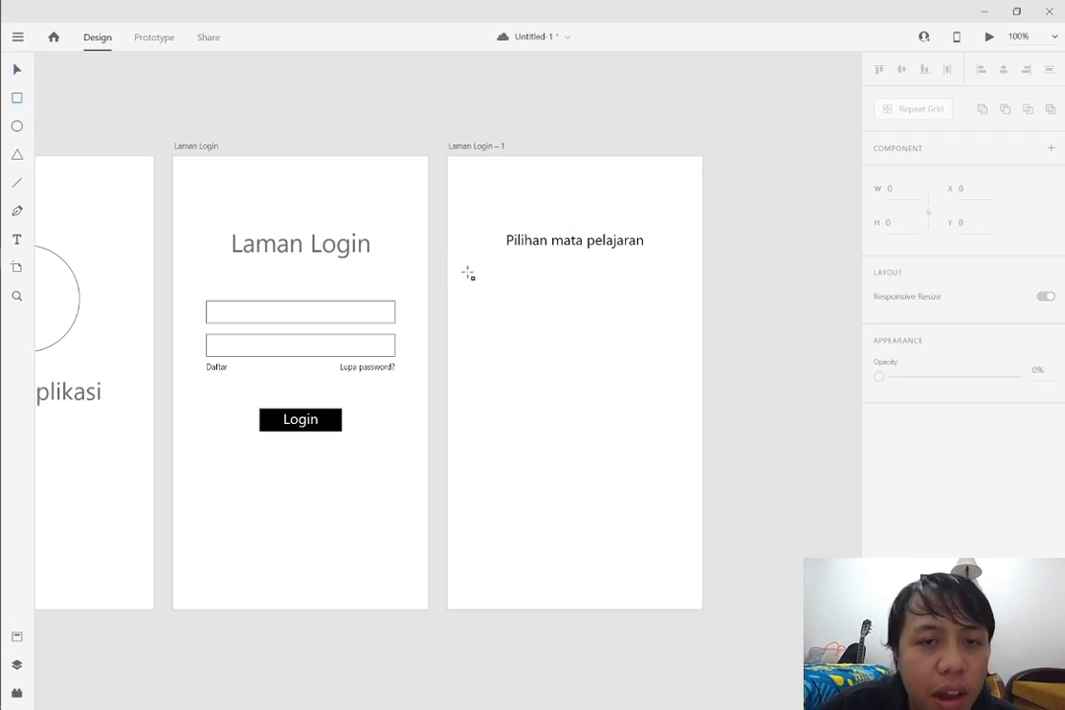
mouse_move(473, 265)
mouse_down()
mouse_move(528, 309)
mouse_move(515, 313)
mouse_move(532, 308)
mouse_move(522, 305)
mouse_move(536, 325)
mouse_up()
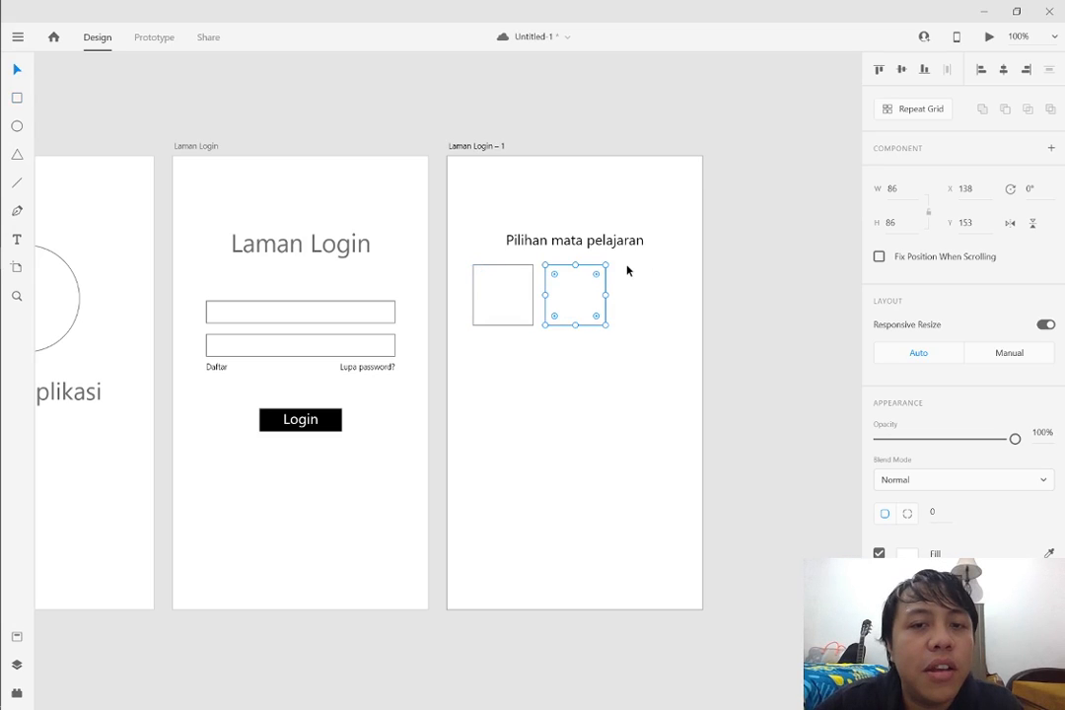
key(ctrl+d)
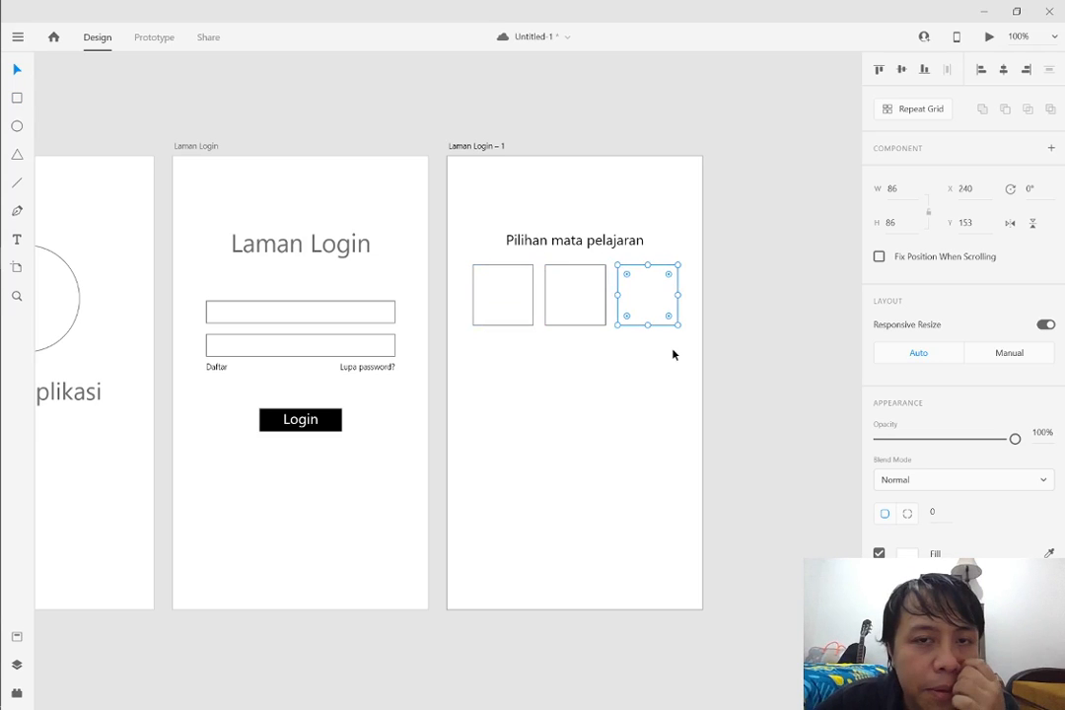
Add the label "B. Indonesia" at font size 13 beneath the first square
click(17, 238)
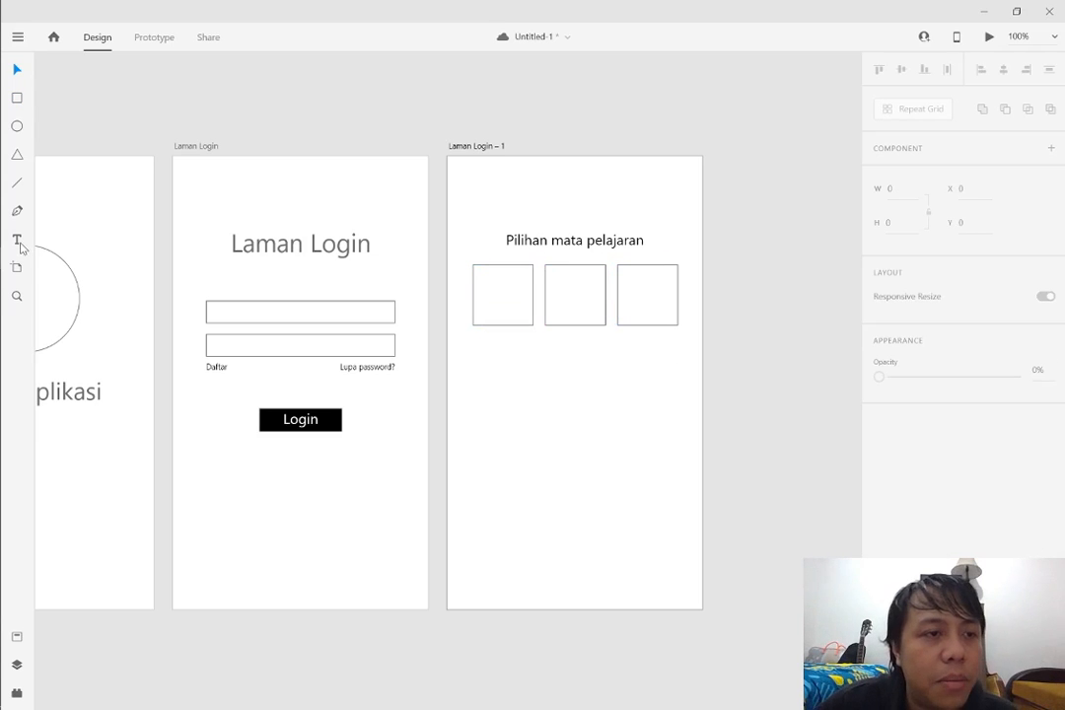
click(482, 347)
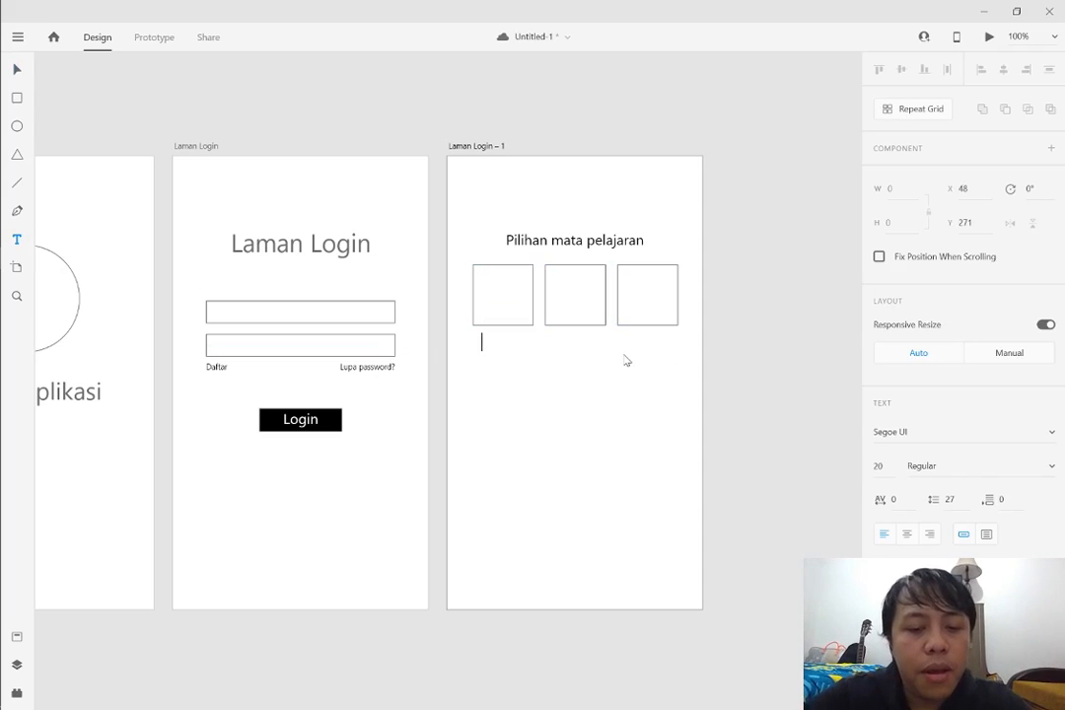
text(B. Indonesia)
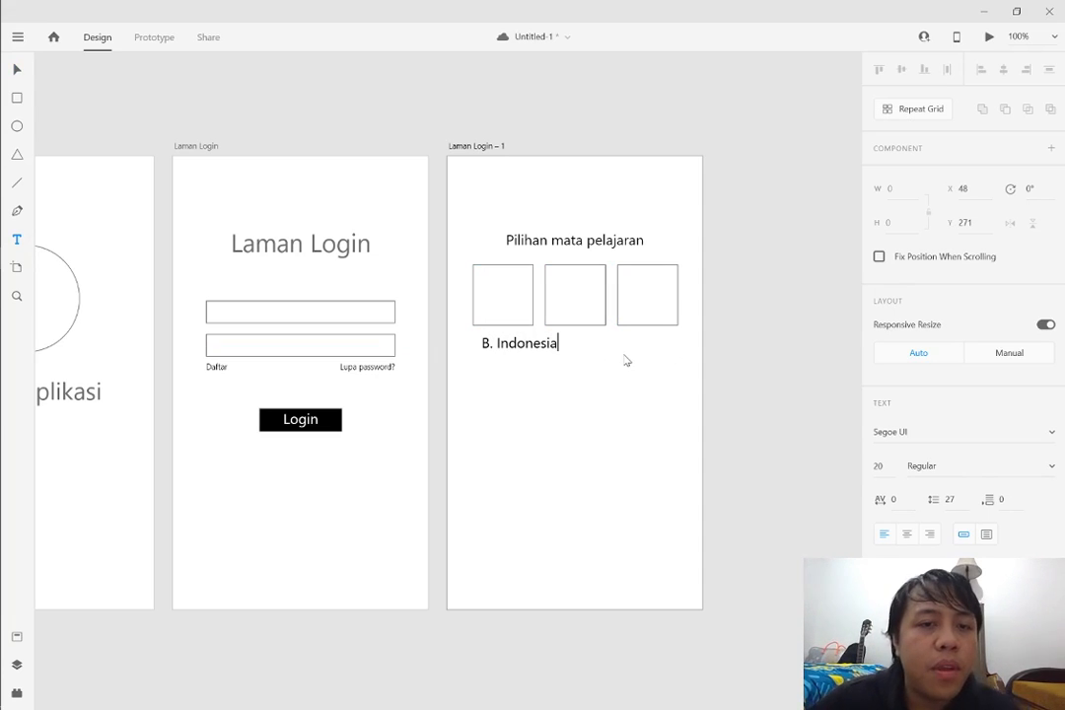
click(18, 69)
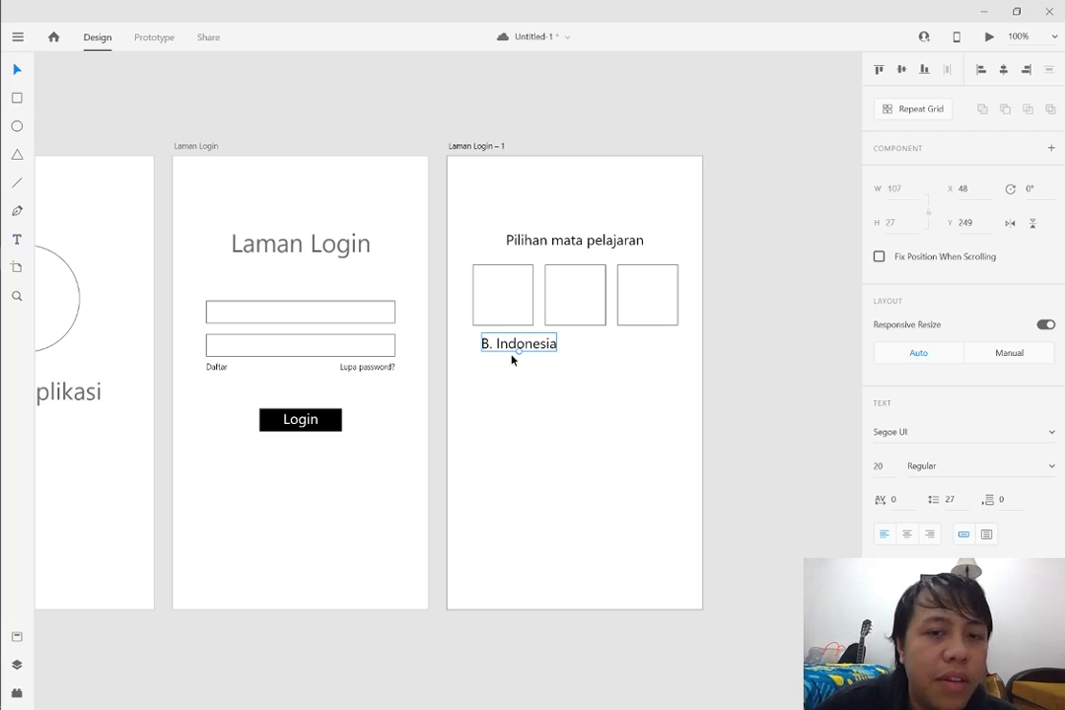
drag(518, 350, 513, 344)
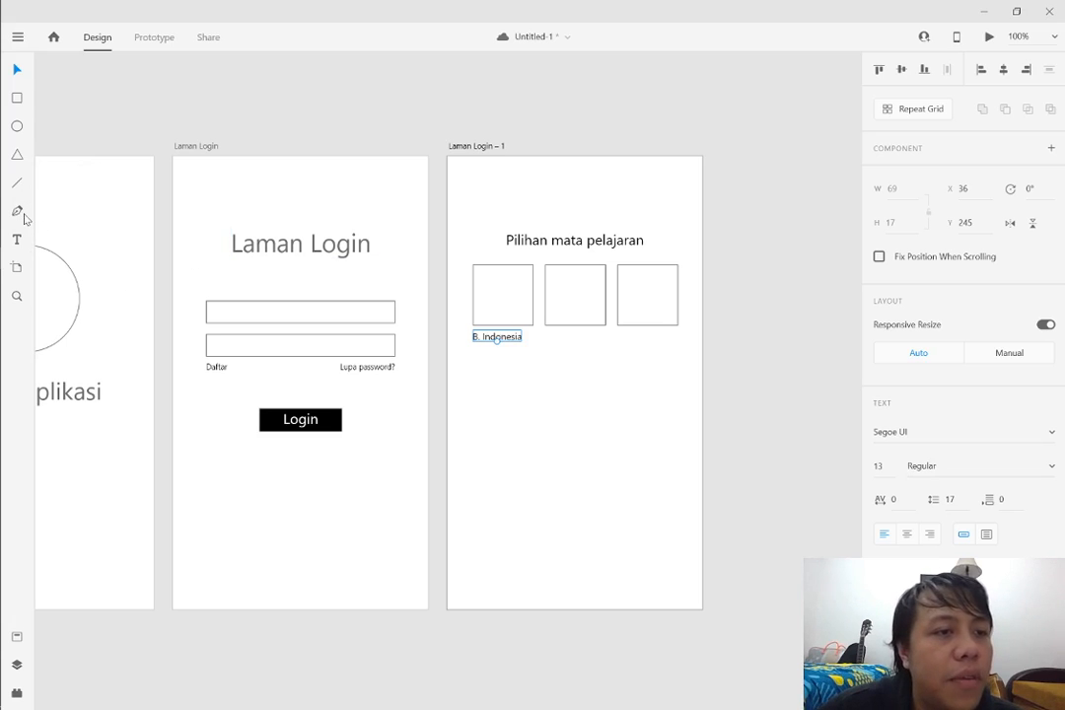
click(18, 270)
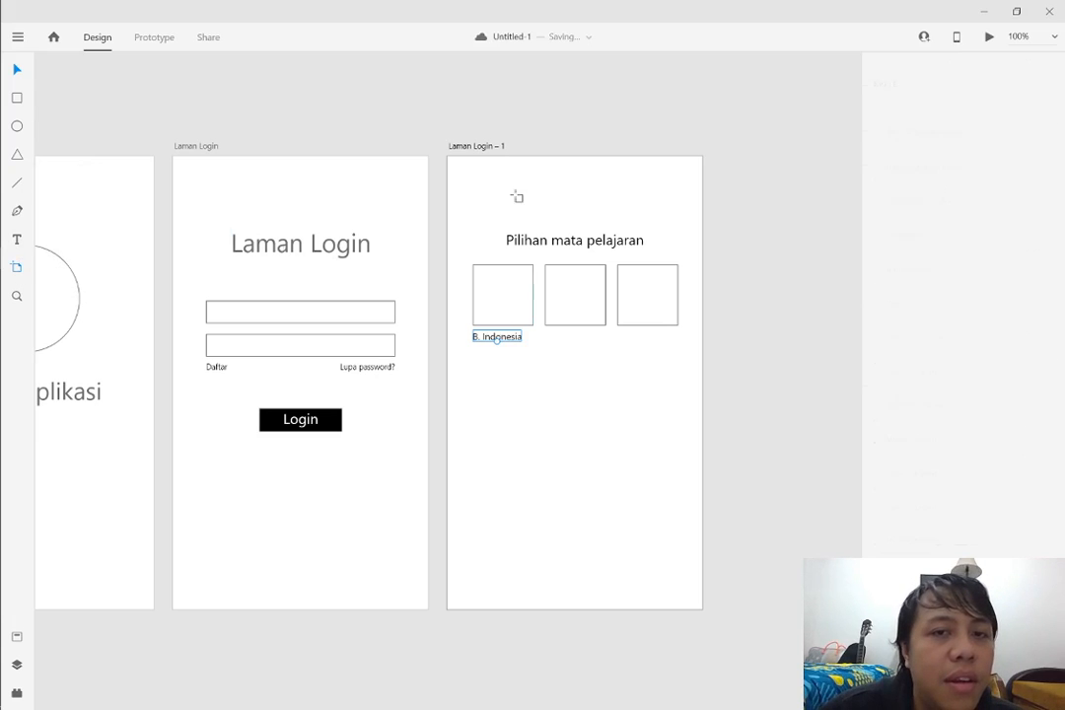
click(18, 70)
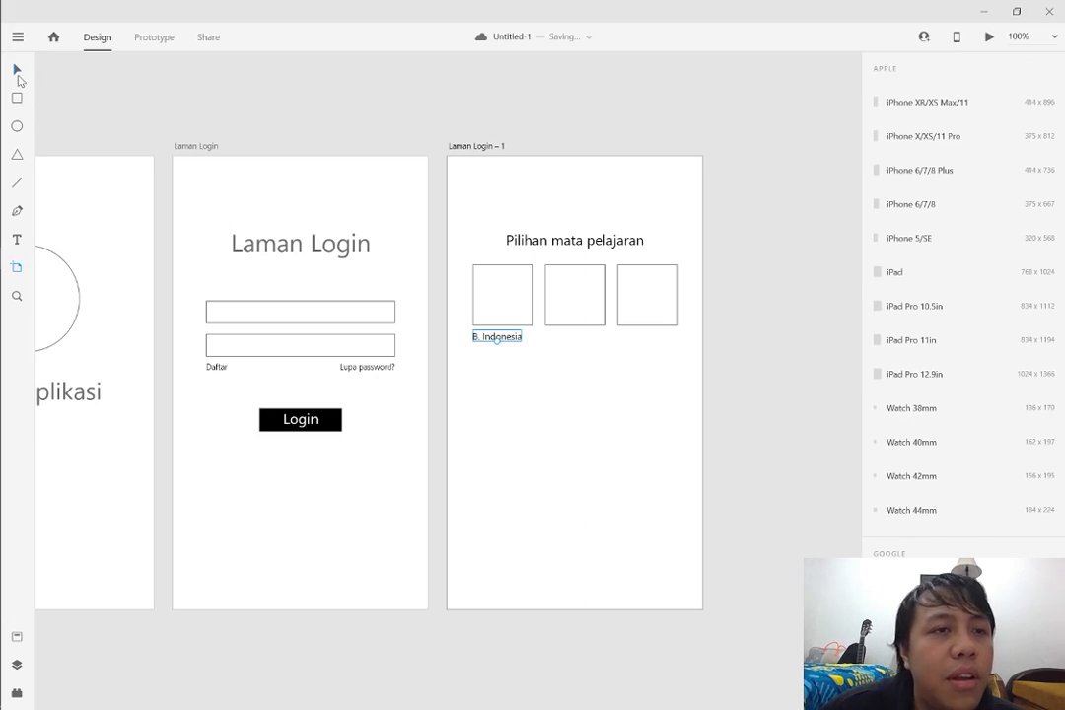
click(215, 148)
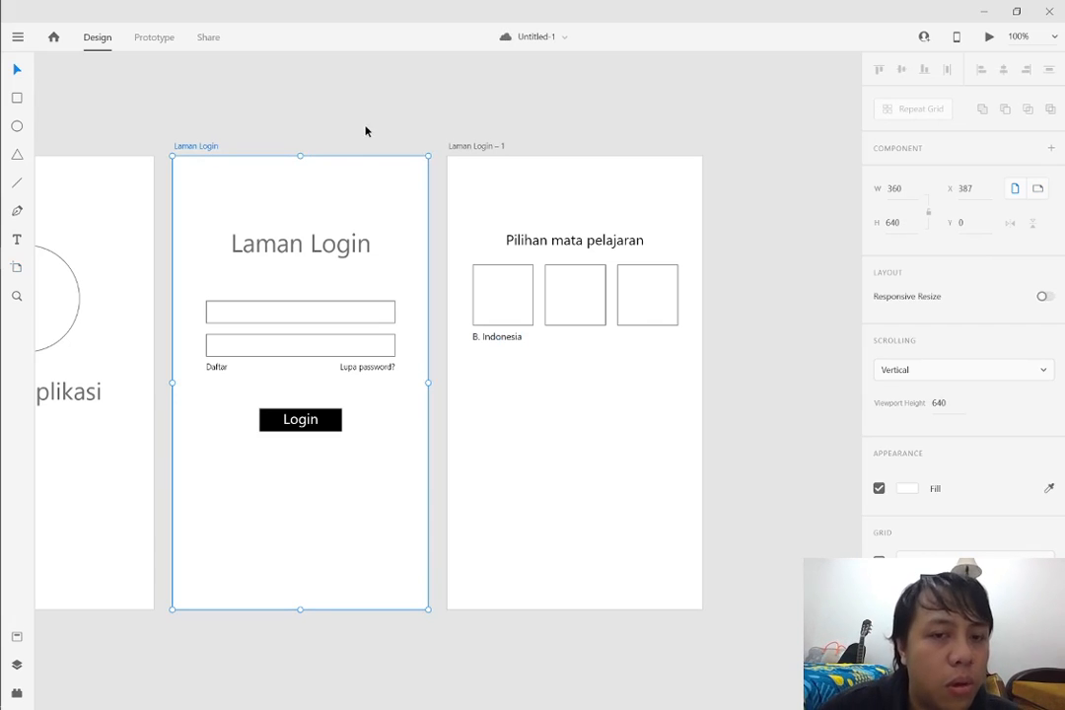
click(709, 135)
Centre the B. Indonesia label beneath its square and place a copy reading "B. Inggris" beneath the second square
drag(498, 336, 581, 339)
key(Escape)
text(B. Inggris)
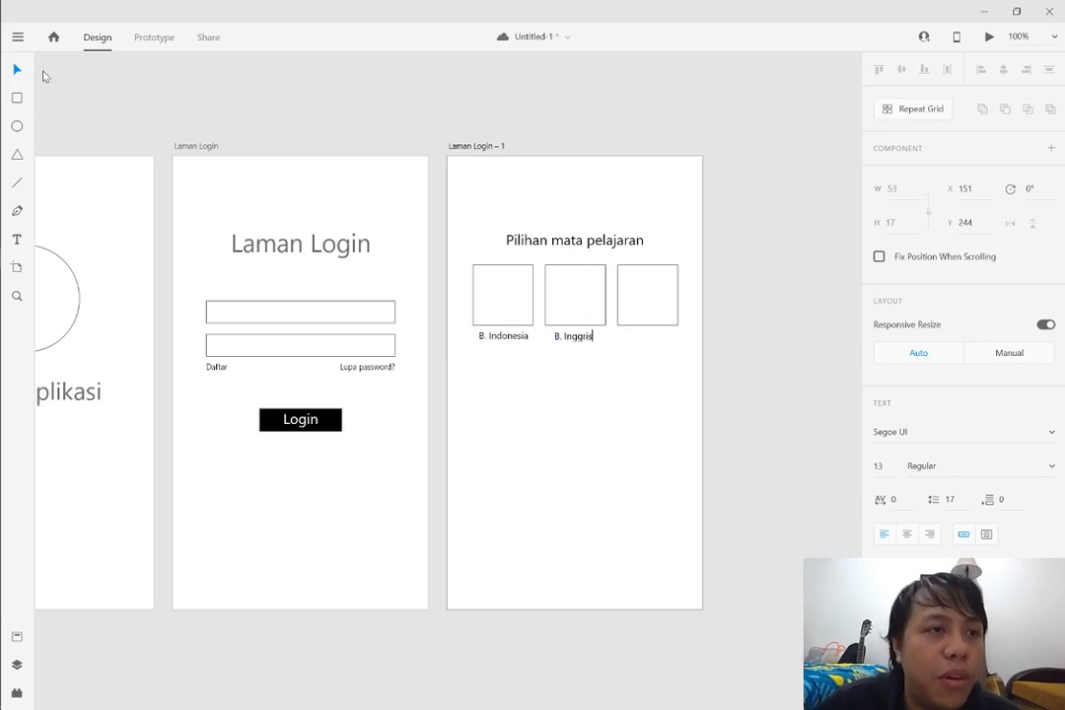
key(Escape)
Centre the B. Inggris label beneath the second square and place a copy of it beneath the third square
click(643, 351)
drag(589, 340, 661, 341)
click(594, 352)
click(586, 338)
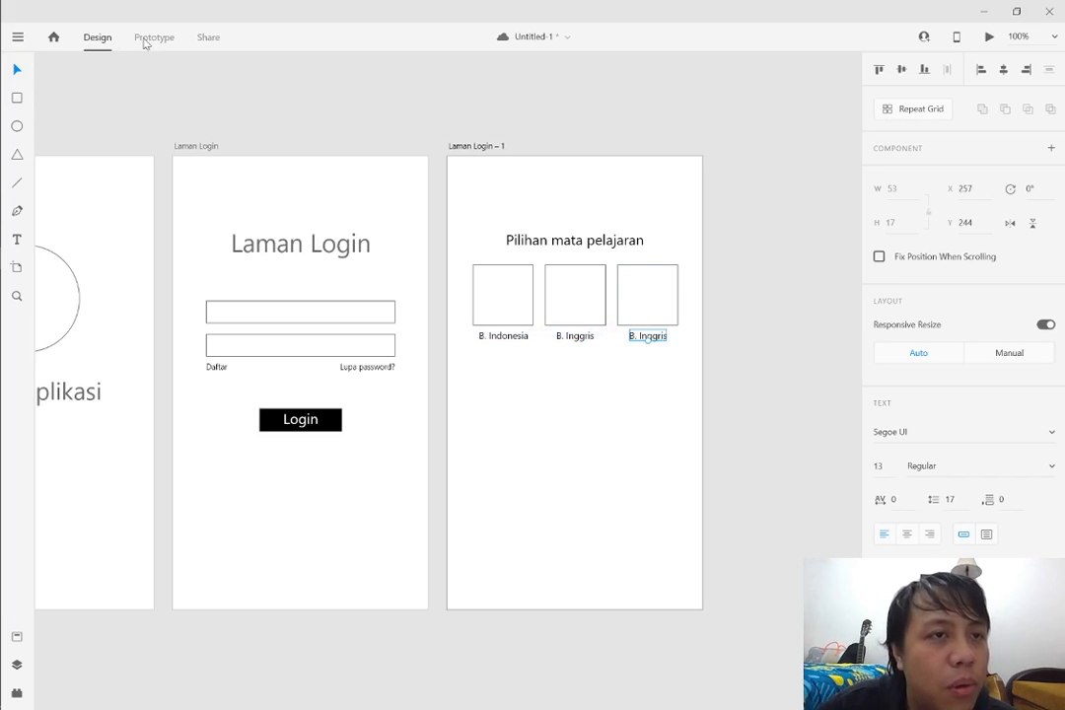
click(689, 413)
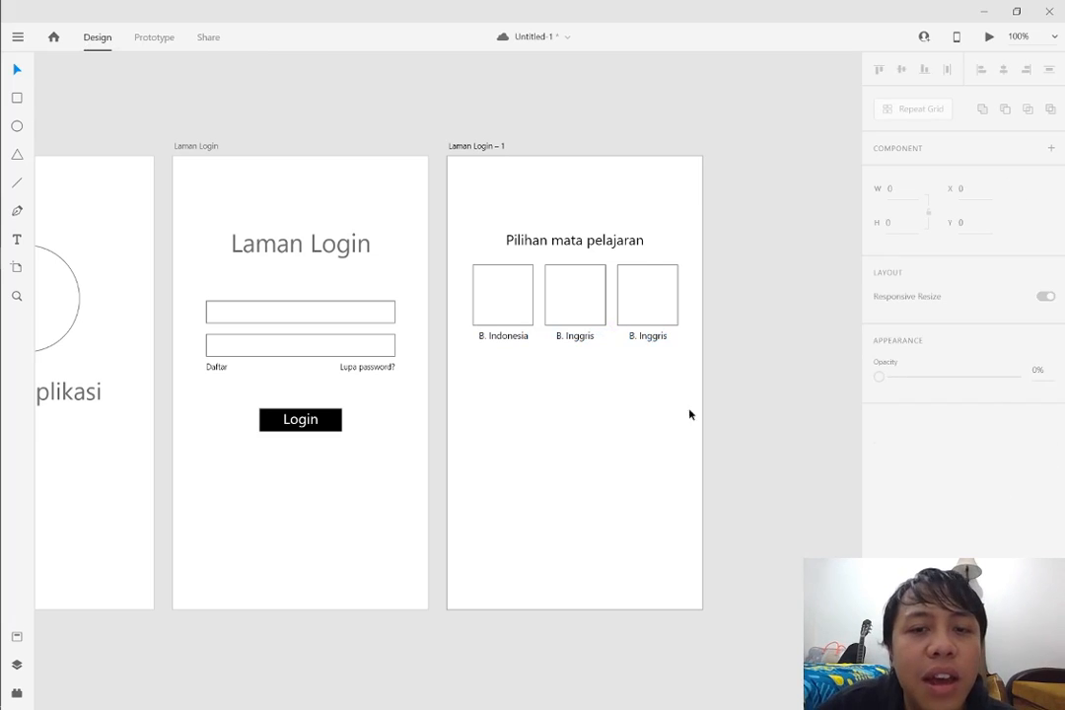
Change the label under the third square to "Matematika" and centre it beneath the square
drag(642, 340, 645, 340)
double_click(645, 340)
text(M)
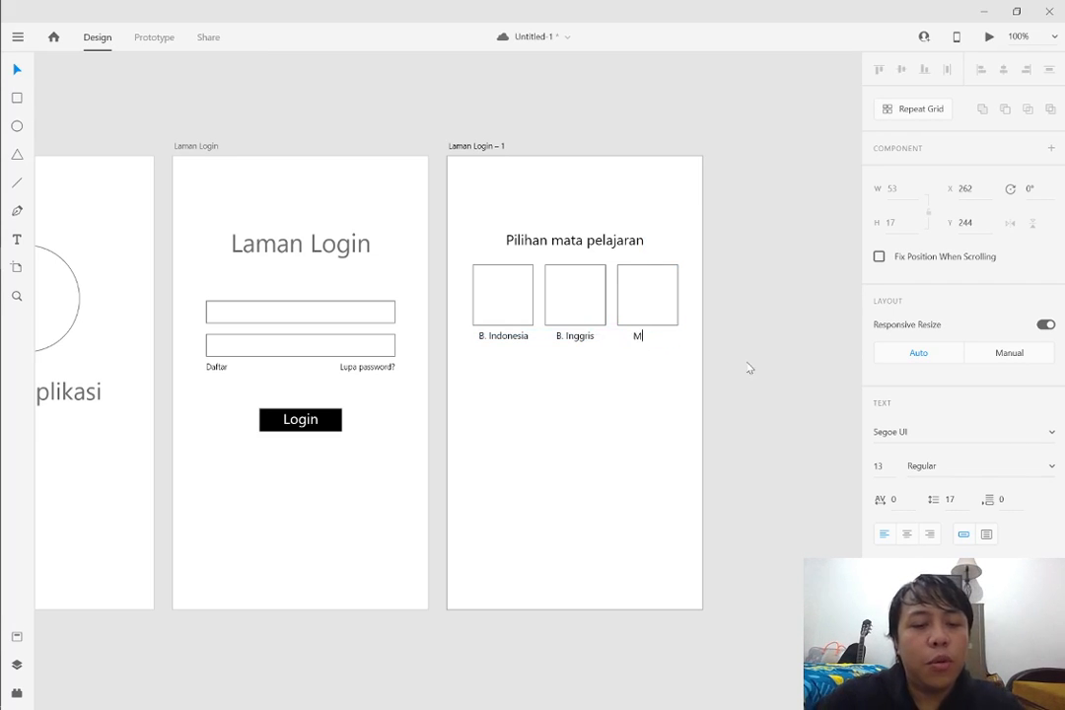
text(atematika)
key(Escape)
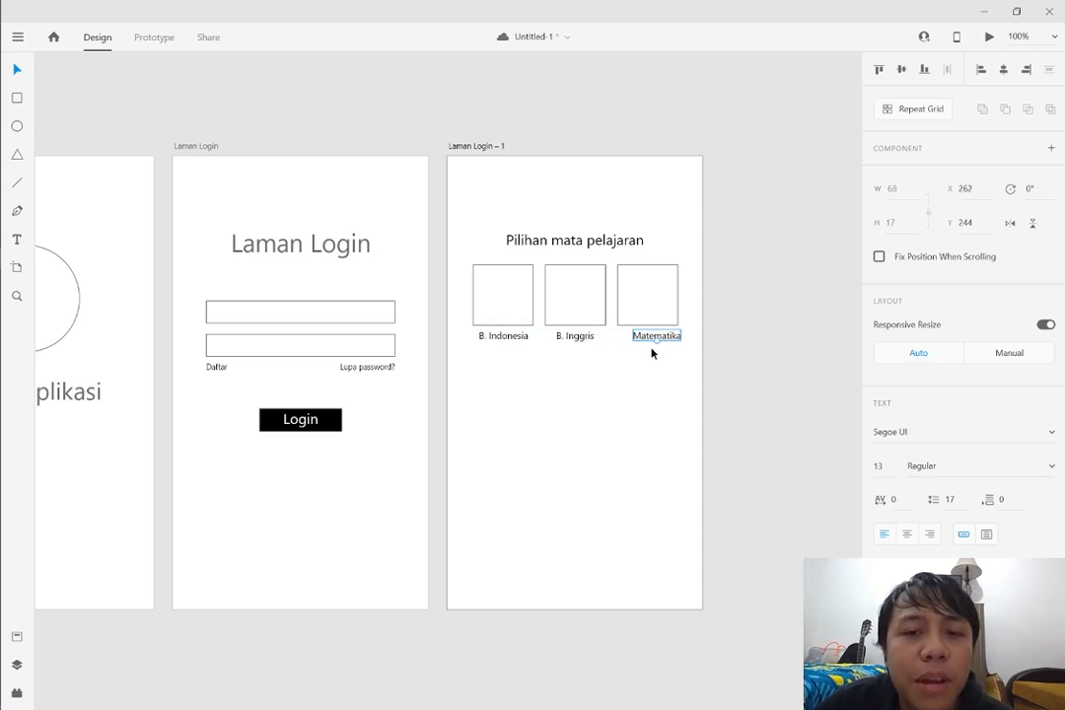
drag(659, 339, 636, 340)
click(625, 349)
click(646, 342)
click(675, 422)
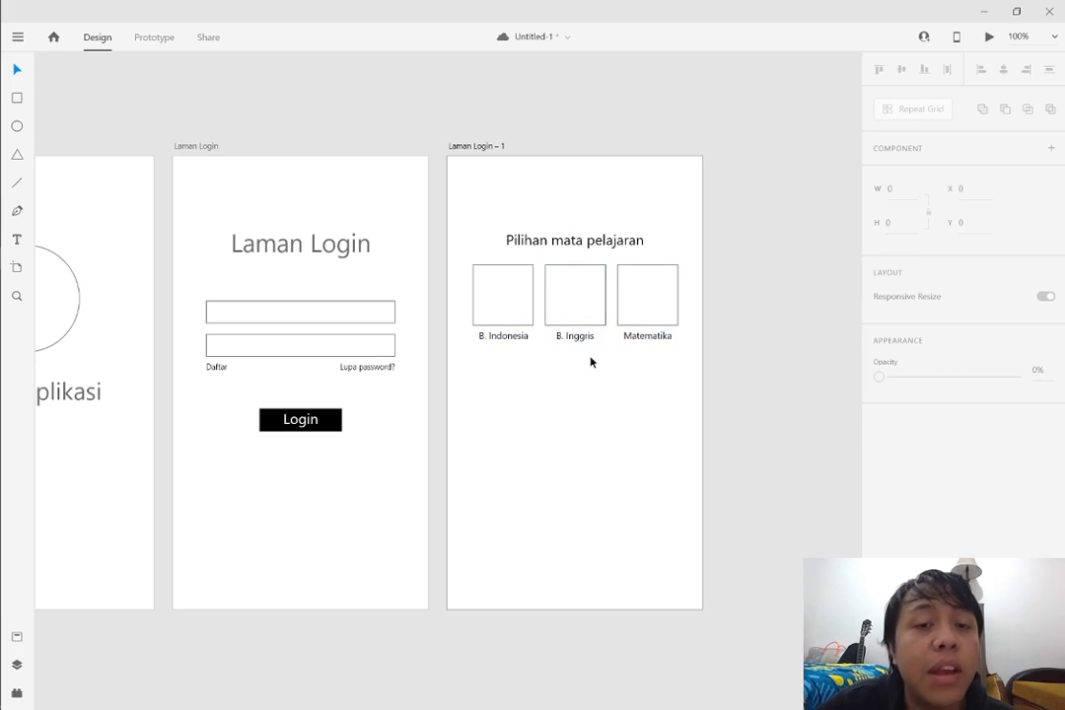
Move the Pilihan mata pelajaran heading, the three squares and their labels together slightly lower on the artboard
scroll(636, 399, down, 2)
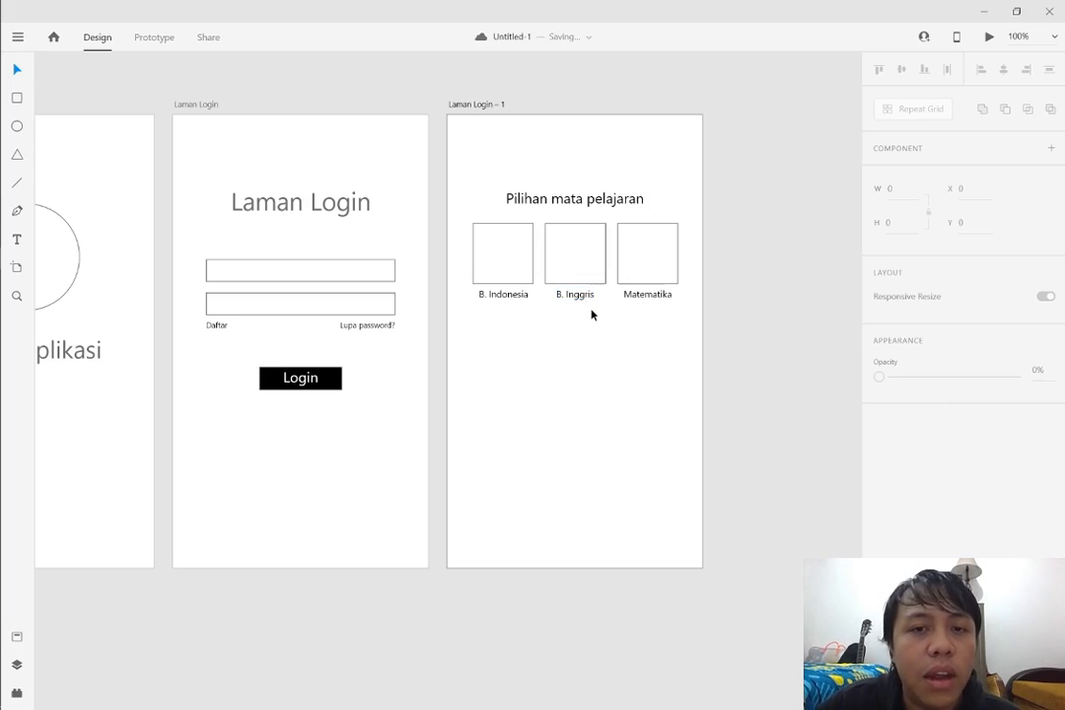
drag(648, 307, 655, 306)
click(670, 335)
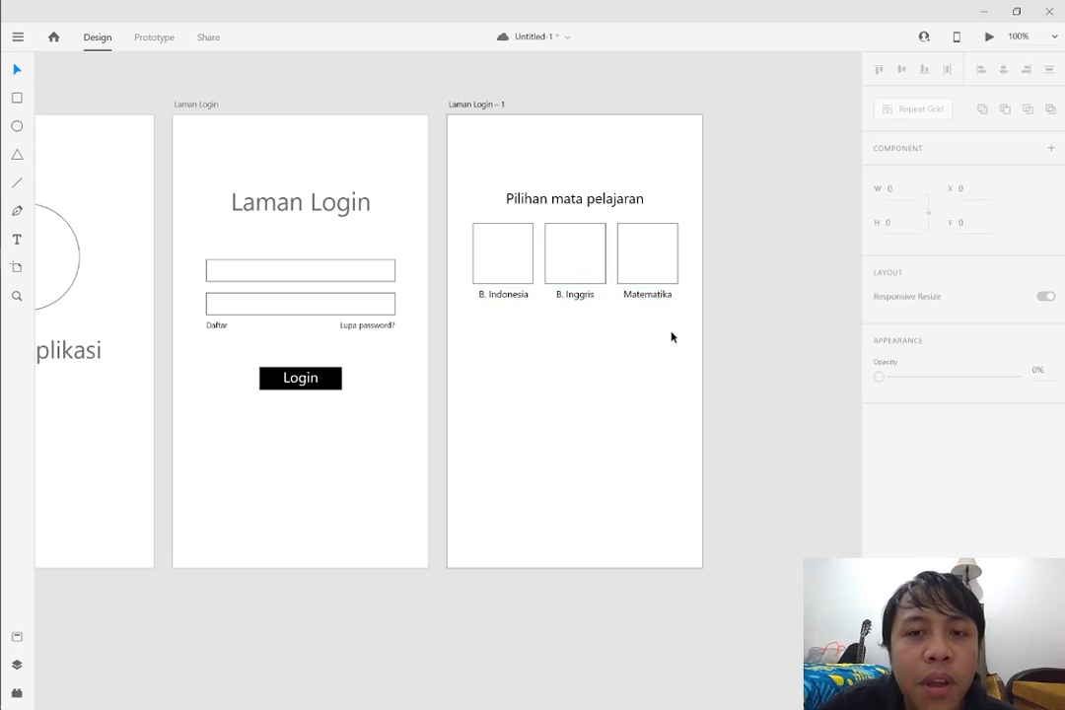
scroll(619, 341, down, 1)
scroll(620, 341, up, 1)
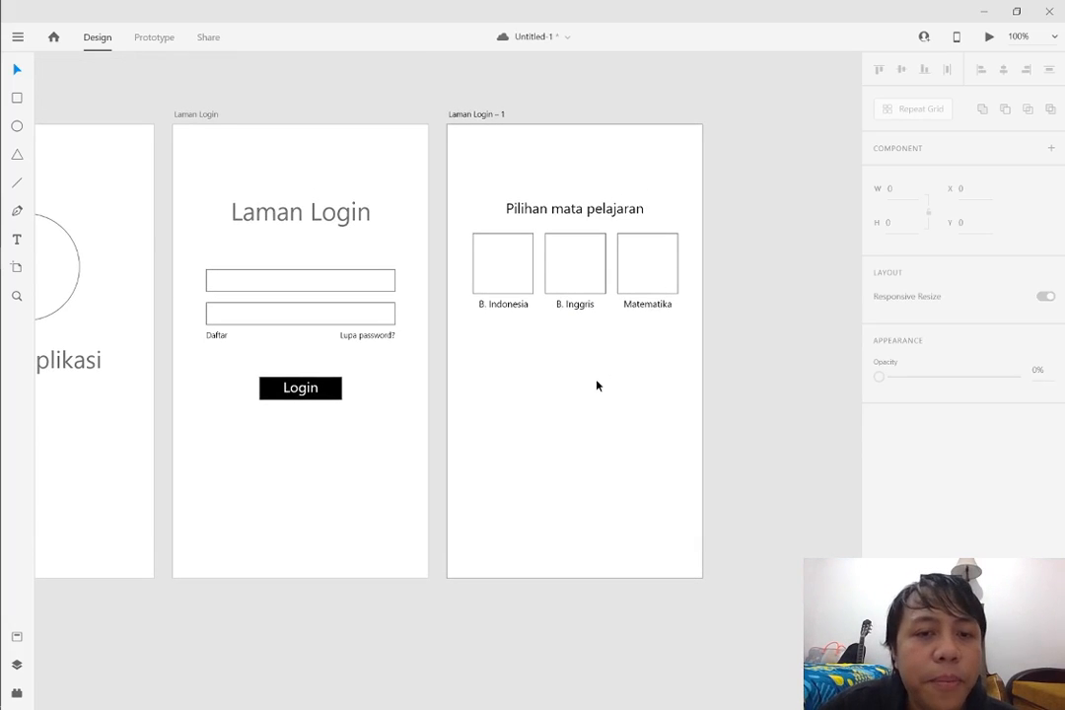
drag(589, 539, 536, 509)
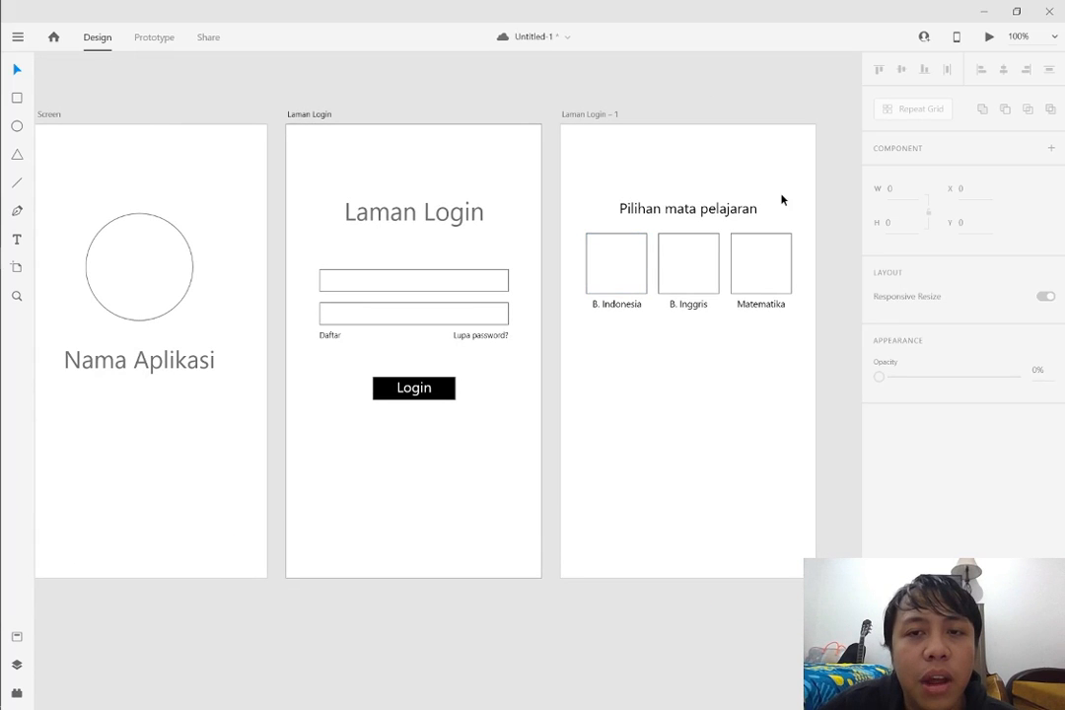
click(691, 221)
drag(695, 227, 698, 258)
Replace the Nama Aplikasi text on the Splash Screen with "Aplikasi Kuis"
double_click(150, 375)
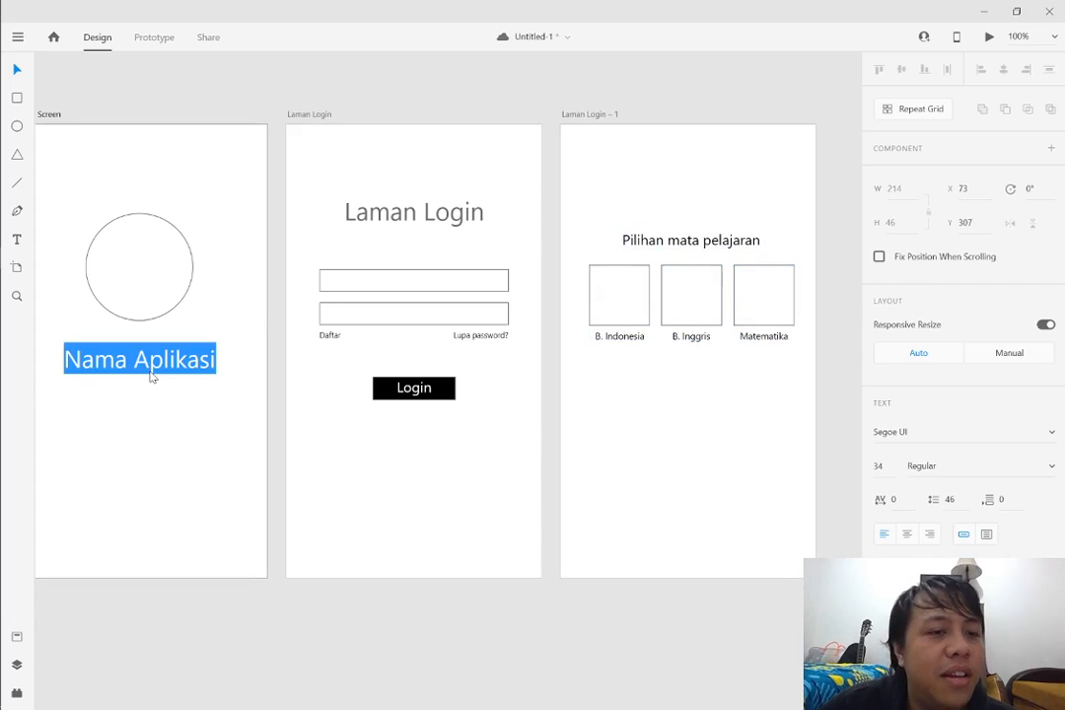
text(APlika)
key(BackSpace)
key(BackSpace)
key(BackSpace)
key(BackSpace)
key(BackSpace)
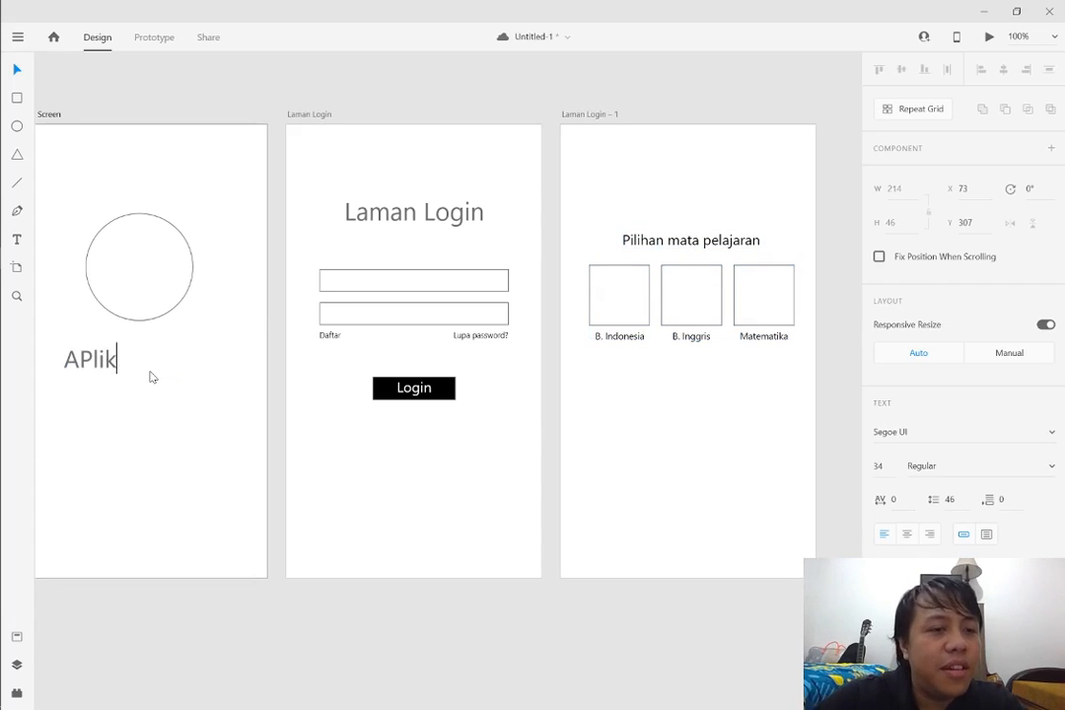
text(pliak)
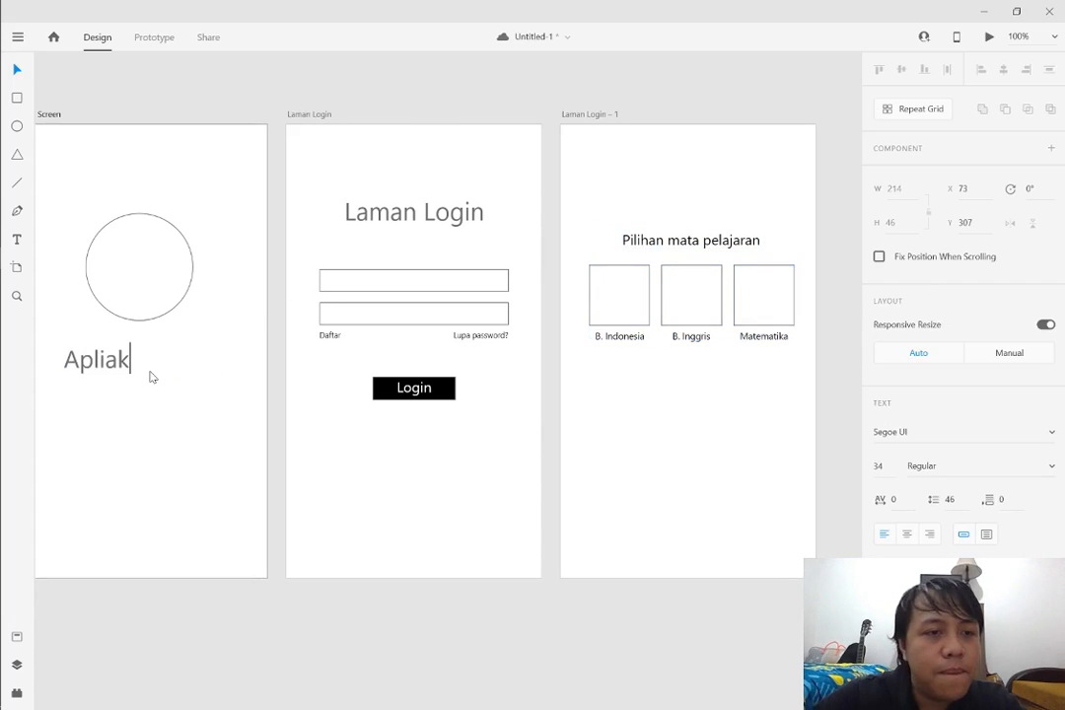
key(BackSpace)
key(BackSpace)
text(kasi Kuis)
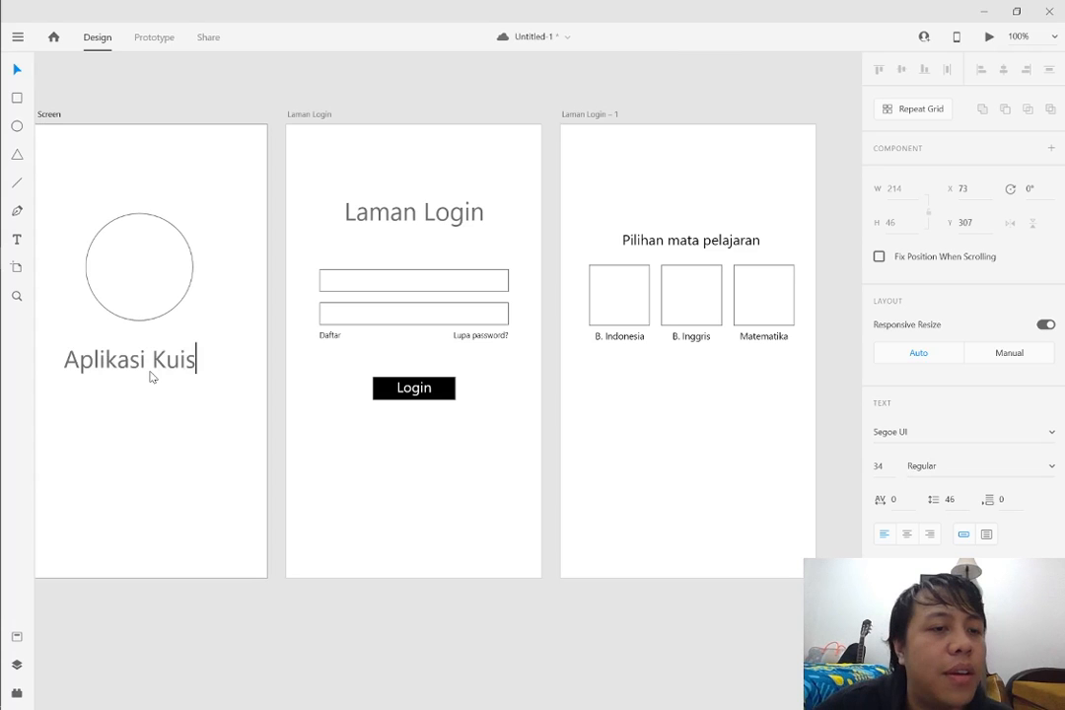
Copy the Aplikasi Kuis title from the Splash Screen to the third artboard, above the Pilihan mata pelajaran heading
key(Escape)
drag(173, 357, 736, 179)
drag(774, 234, 540, 410)
click(597, 414)
scroll(600, 414, down, 2)
Look over the Splash Screen, Laman Login and subject selection artboards side by side
drag(648, 705, 35, 623)
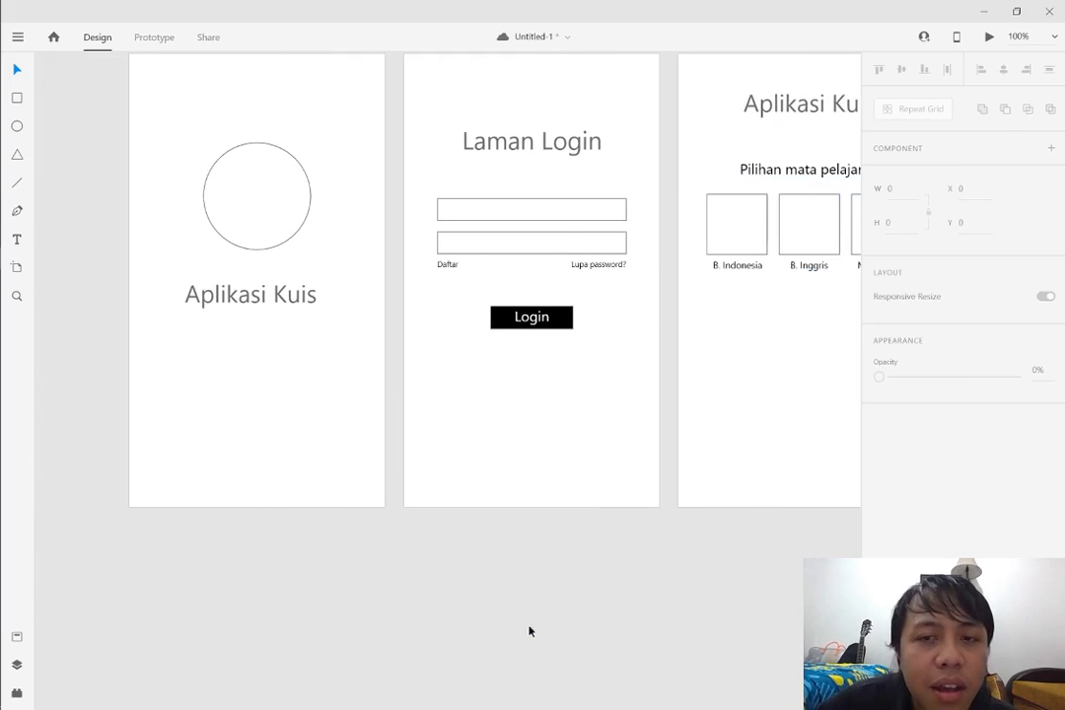
drag(534, 588, 864, 587)
scroll(572, 574, down, 1)
scroll(571, 558, up, 1)
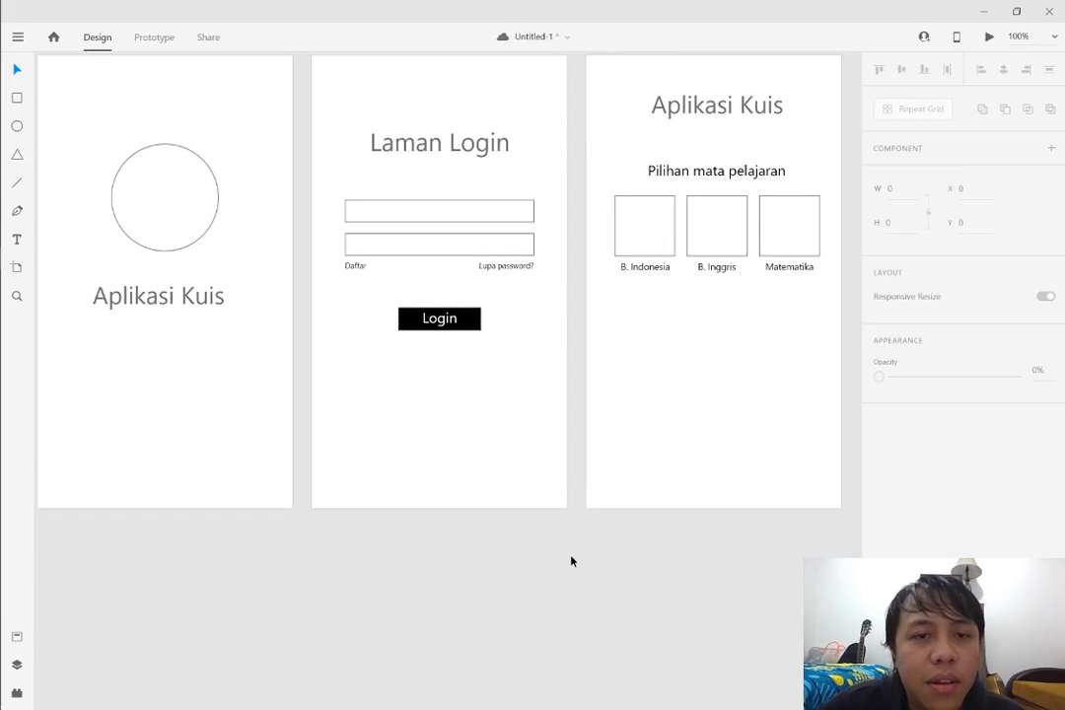
scroll(570, 561, down, 1)
scroll(611, 542, down, 1)
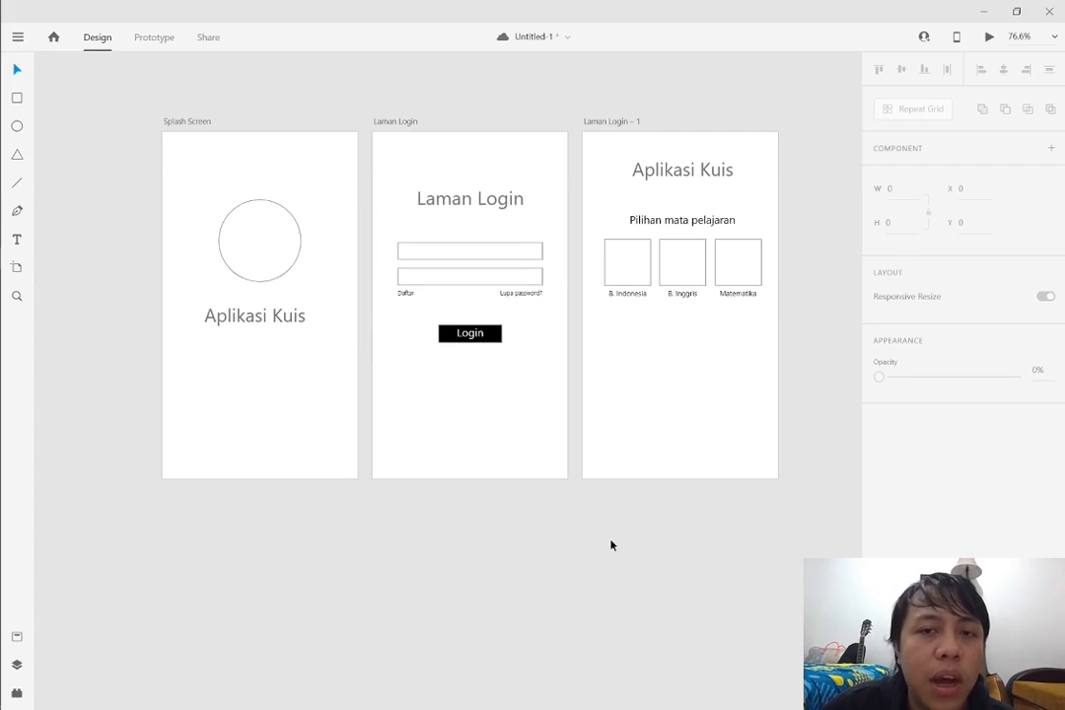
scroll(651, 522, right, 2)
scroll(552, 542, left, 2)
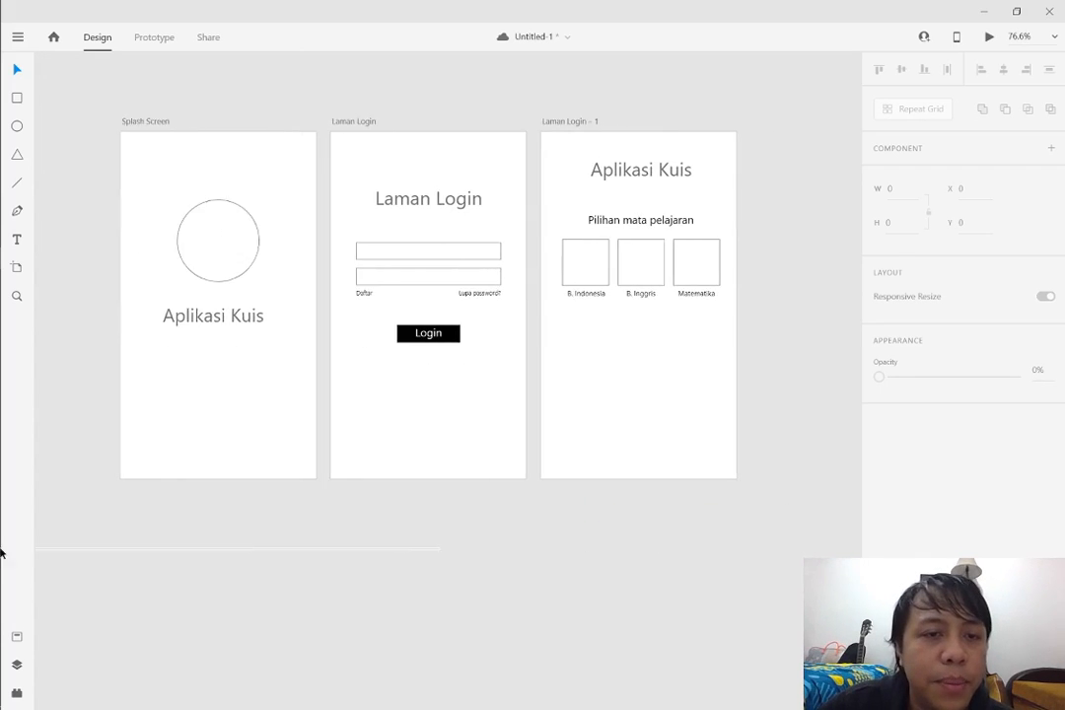
scroll(470, 547, down, 1)
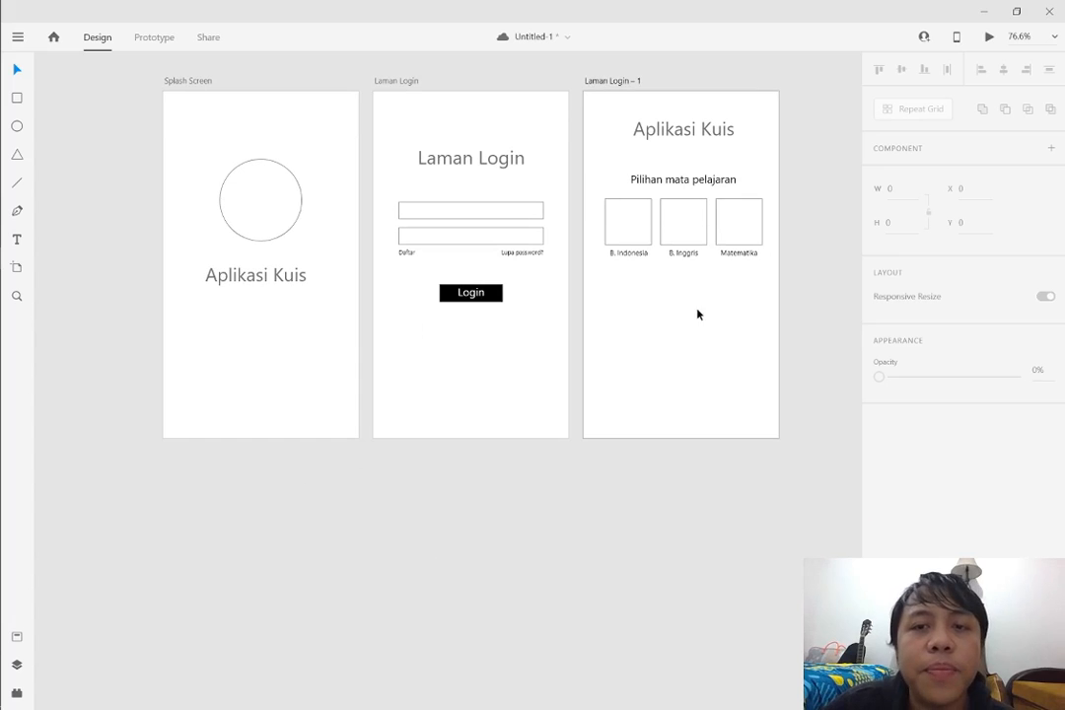
Rename the third artboard, Laman Login – 1, as "Menu Utama"
double_click(612, 82)
text(Menu Utama)
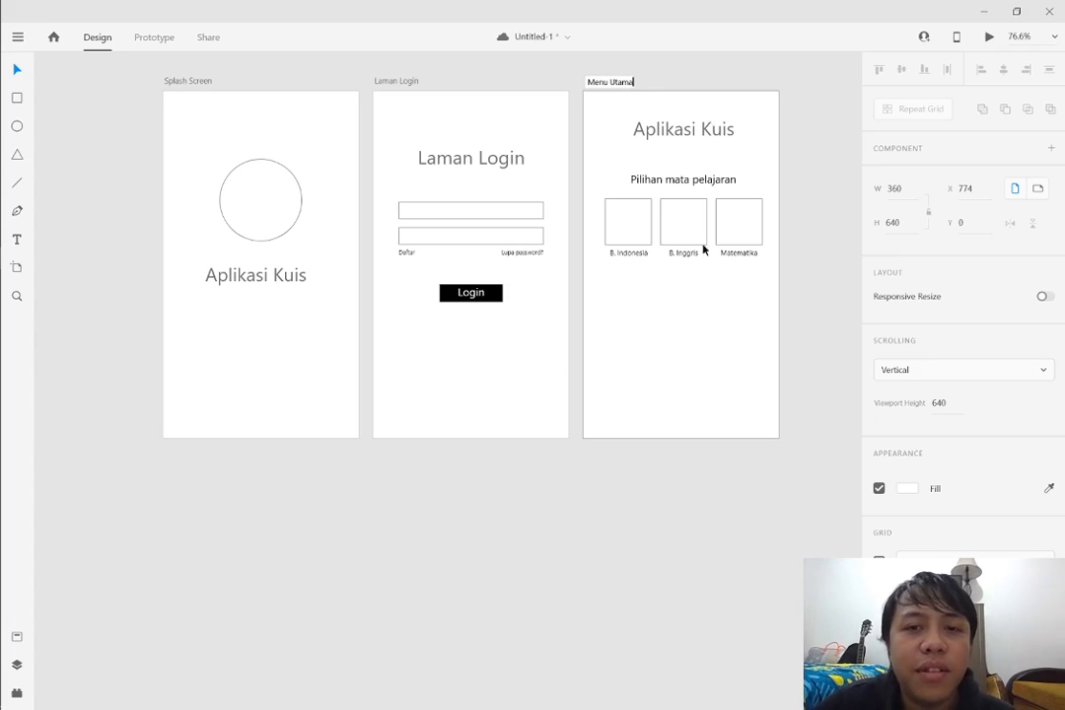
click(720, 348)
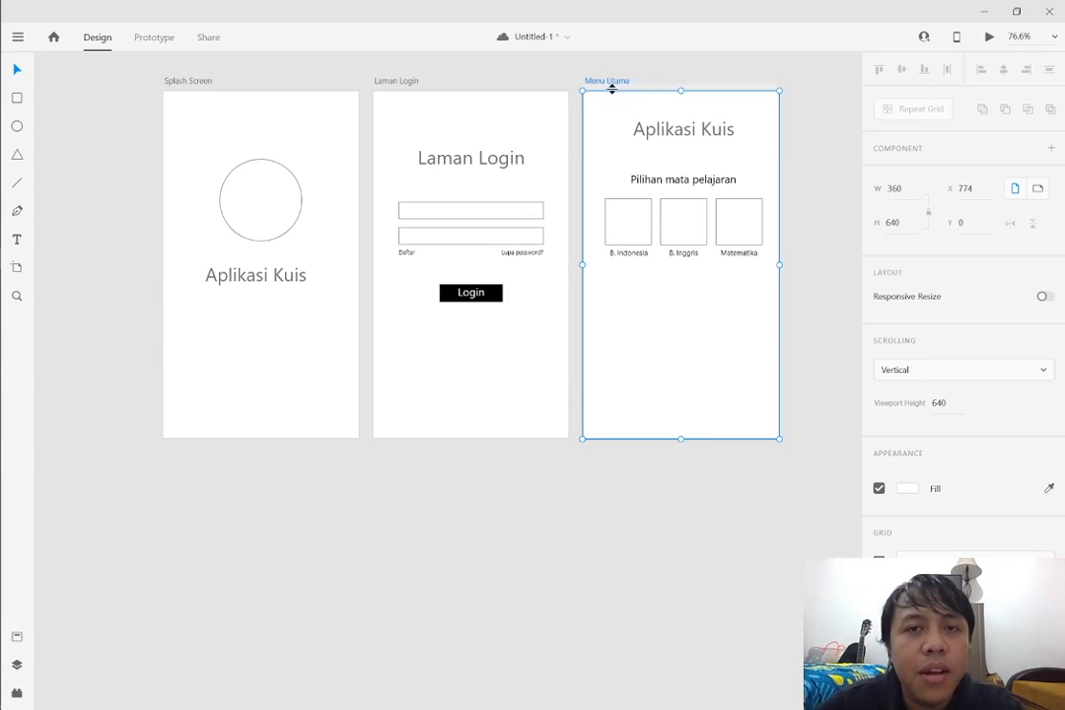
Duplicate the Menu Utama artboard and place the copy below the Splash Screen at about X -2, Y 703
key(ctrl+d)
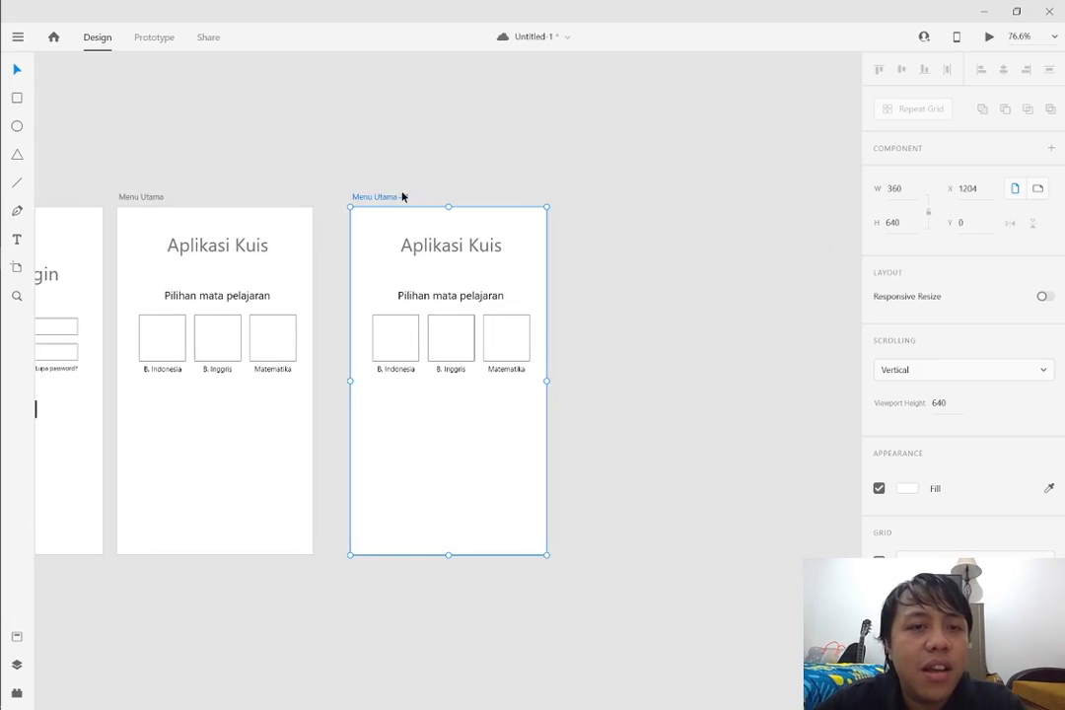
drag(394, 198, 194, 480)
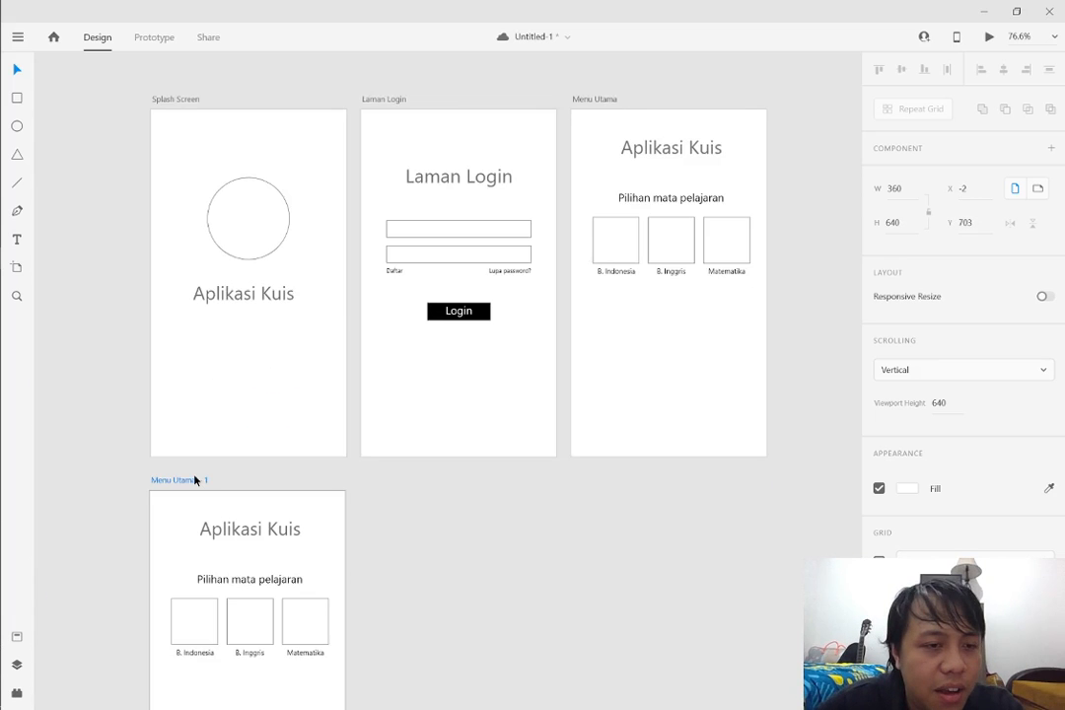
click(463, 530)
Rename the copied artboard below the Splash Screen as "Soal 1"
scroll(470, 529, down, 4)
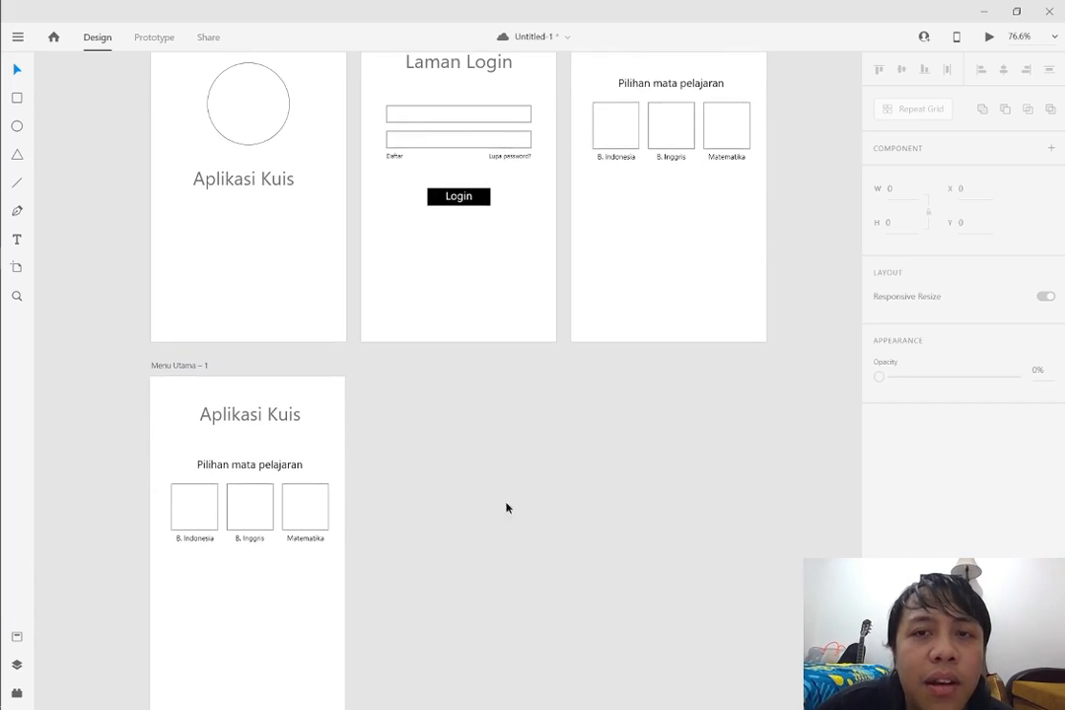
scroll(592, 493, up, 7)
scroll(617, 486, up, 1)
scroll(780, 495, down, 1)
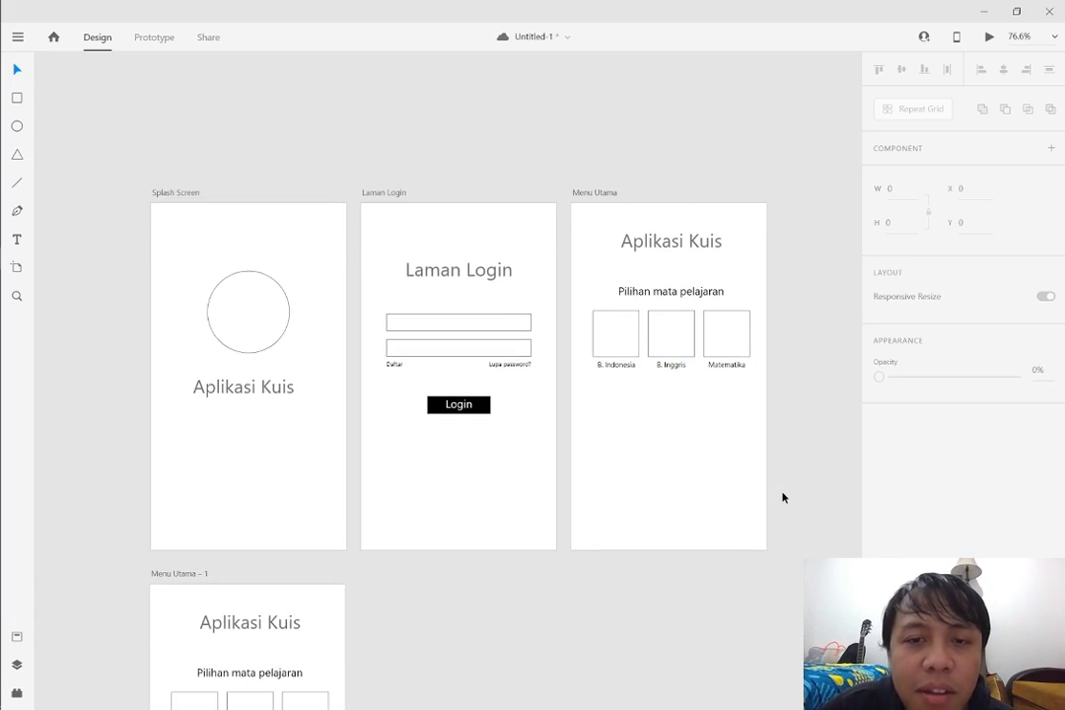
scroll(780, 487, down, 1)
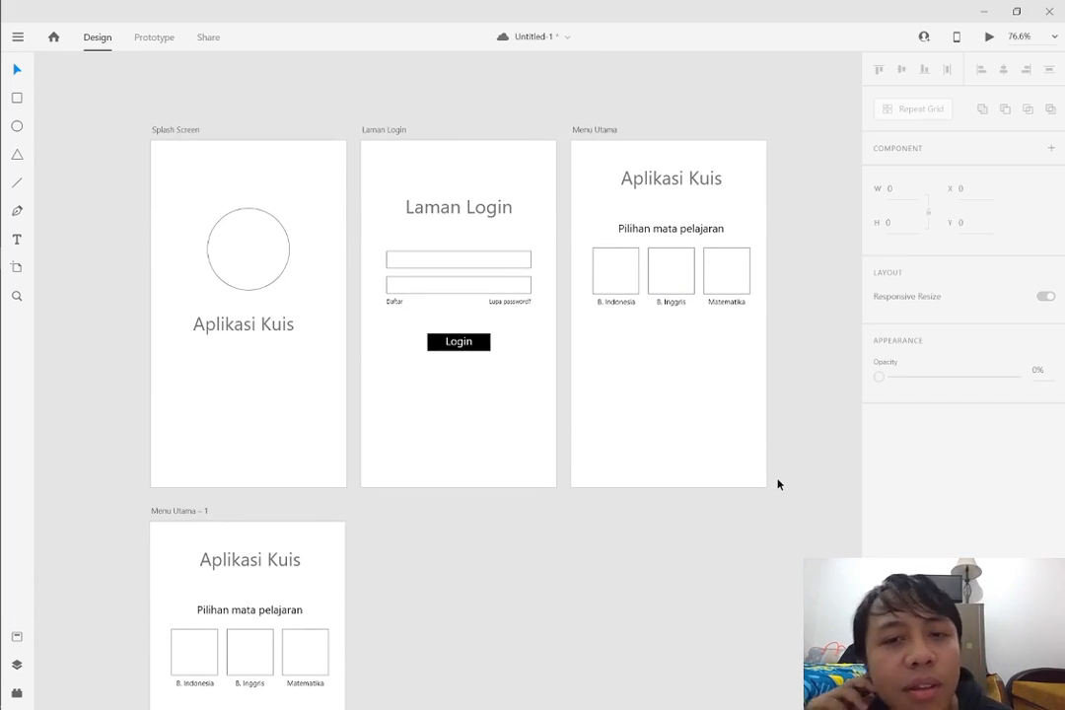
scroll(549, 355, down, 1)
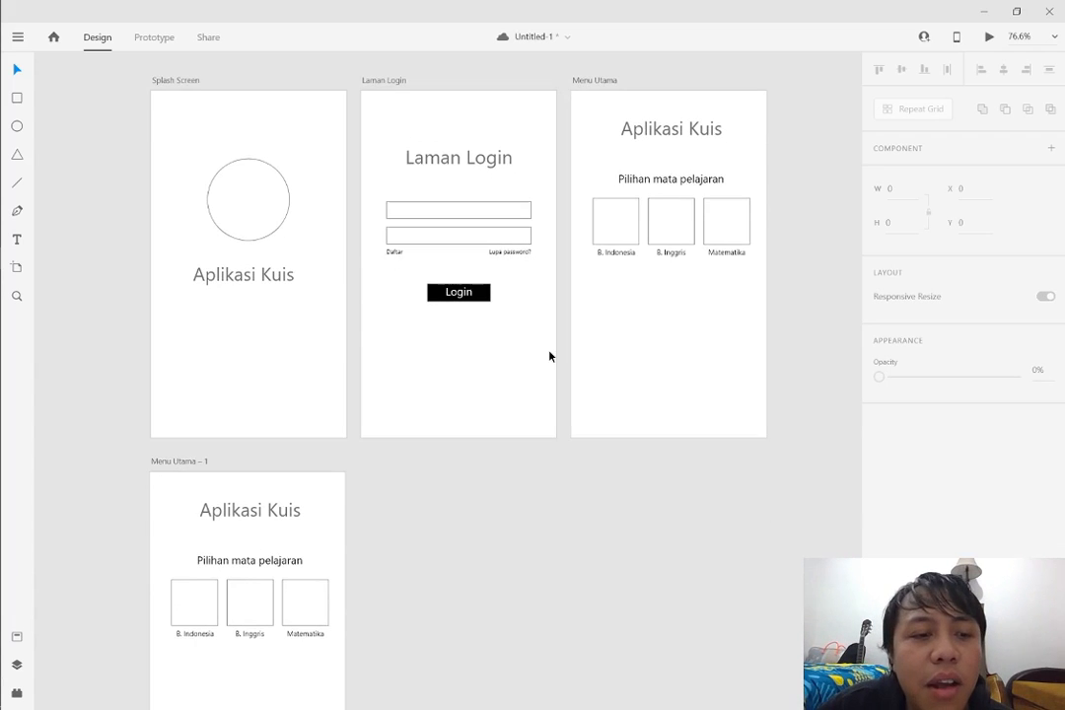
scroll(487, 369, down, 2)
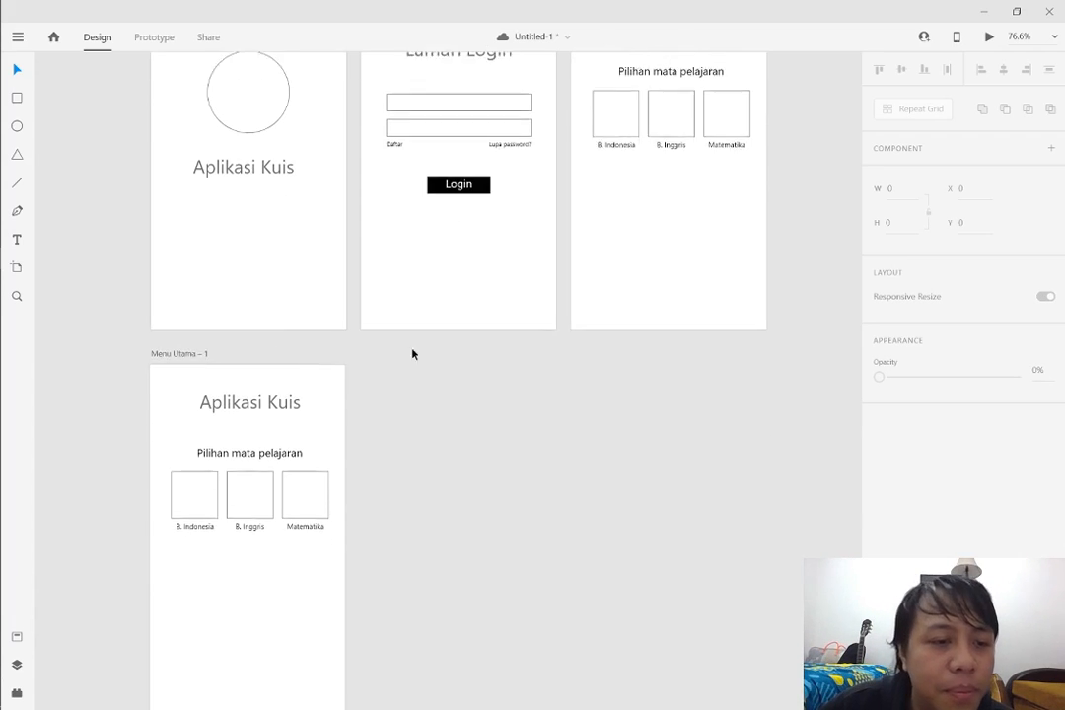
double_click(190, 346)
text(Soal)
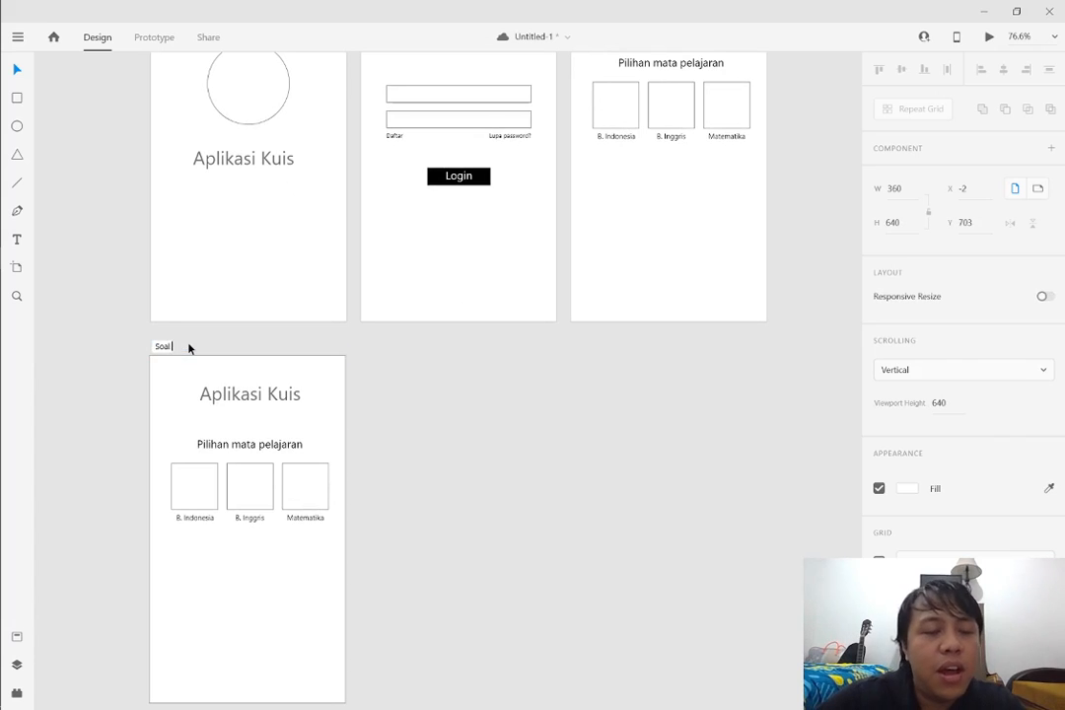
text( 1)
key(Return)
Replace the Aplikasi Kuis title on the Soal 1 artboard with "Soal No. 1"
scroll(570, 360, down, 1)
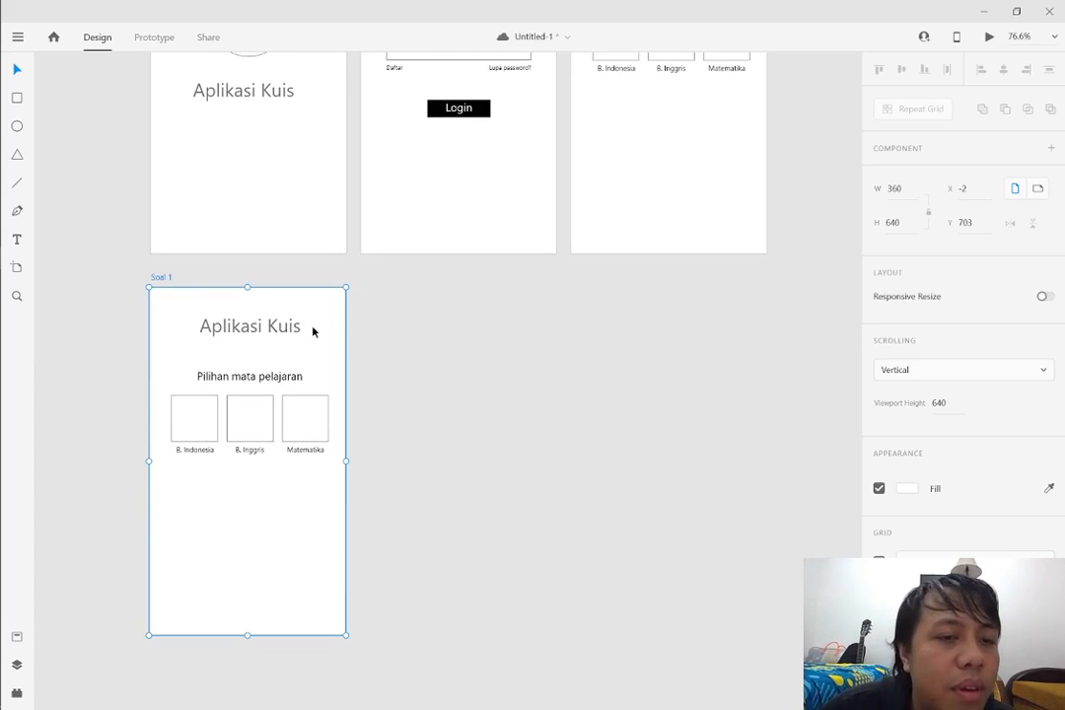
click(297, 337)
double_click(297, 337)
text(Soal )
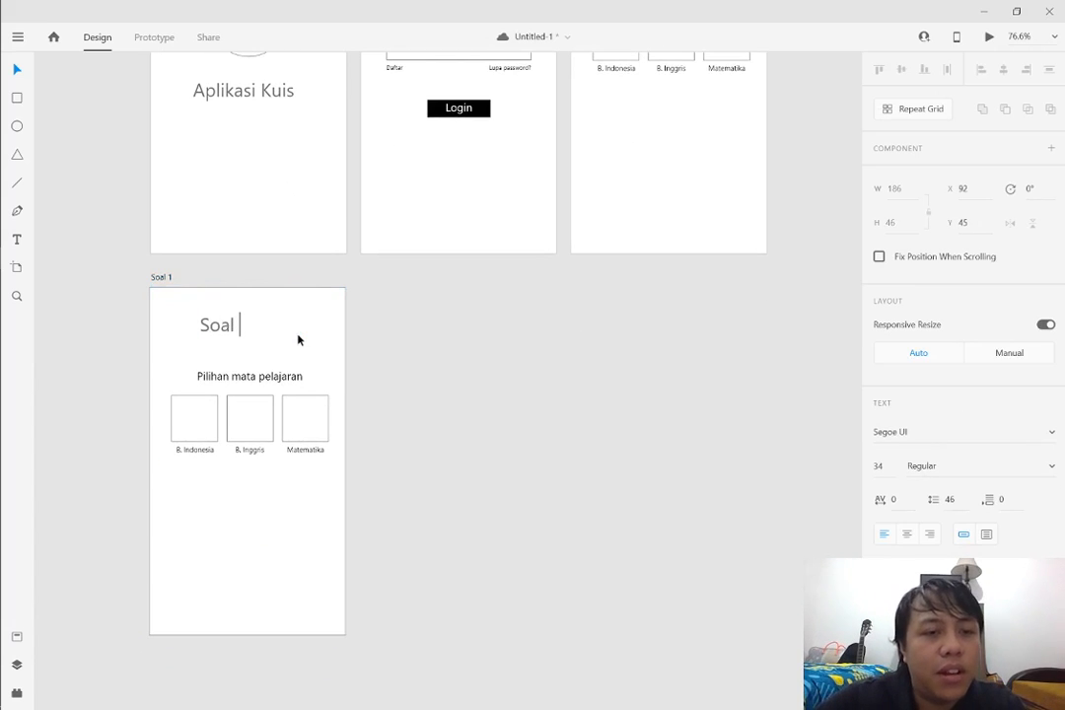
text(No. 1)
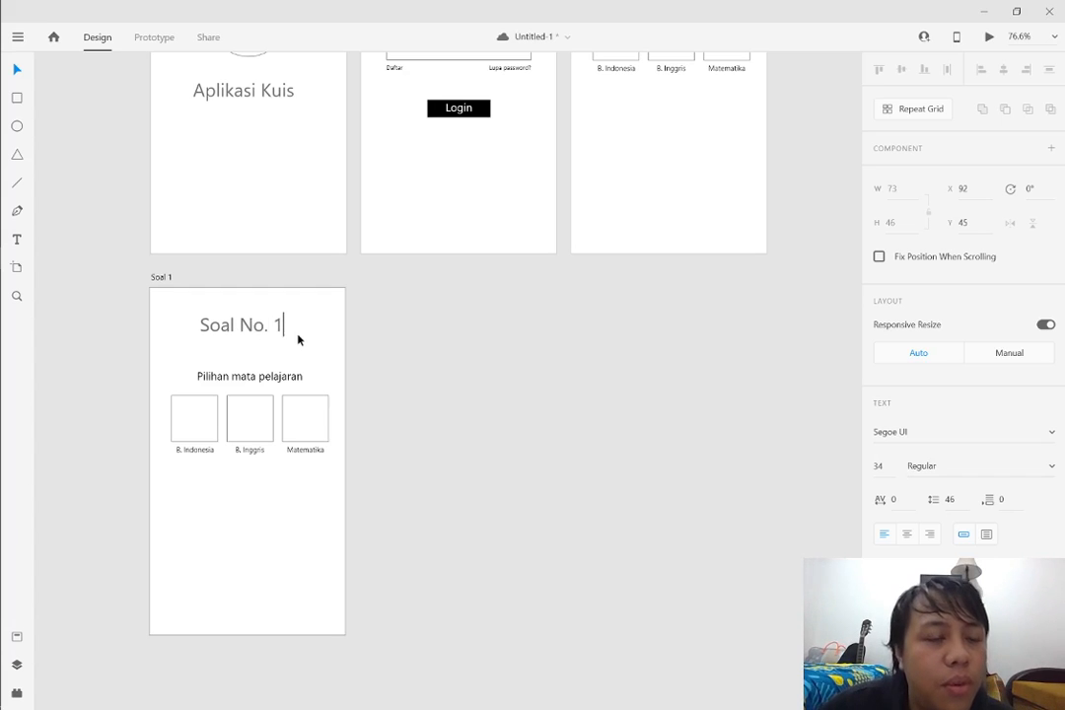
Reduce the Soal No. 1 title to font size 20 and move it to about X 36, Y 64 on the artboard
key(Escape)
drag(241, 337, 175, 332)
click(286, 343)
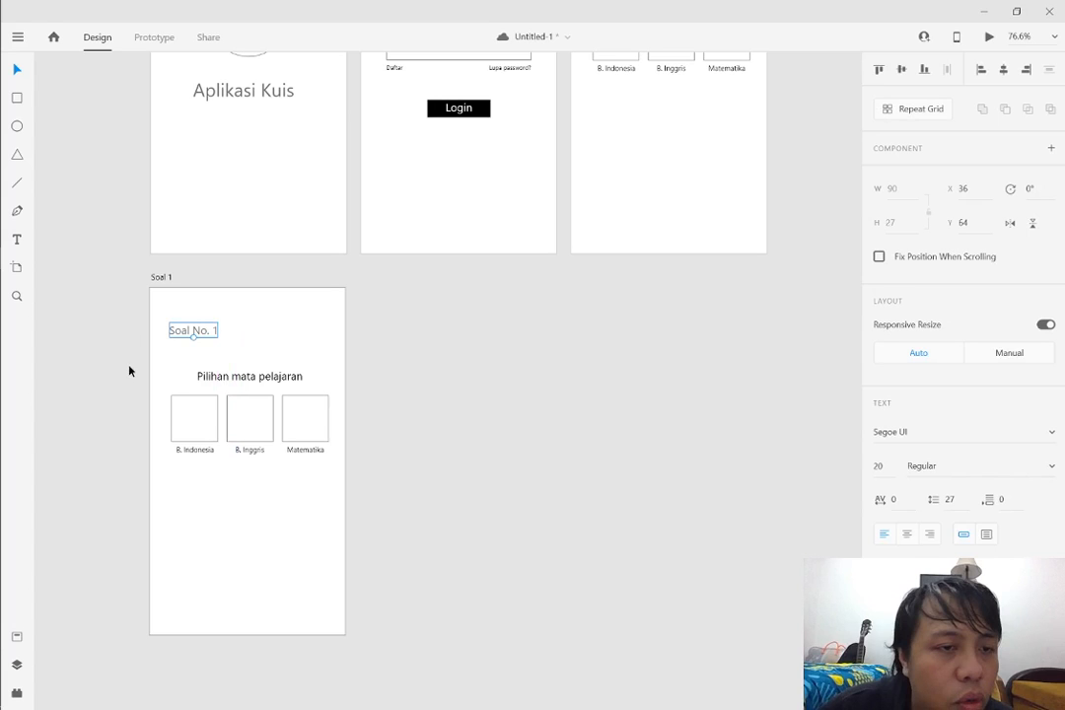
Move the Pilihan mata pelajaran text to X 36 so it lines up with the Soal No. 1 title's left edge
scroll(128, 370, up, 5)
click(338, 311)
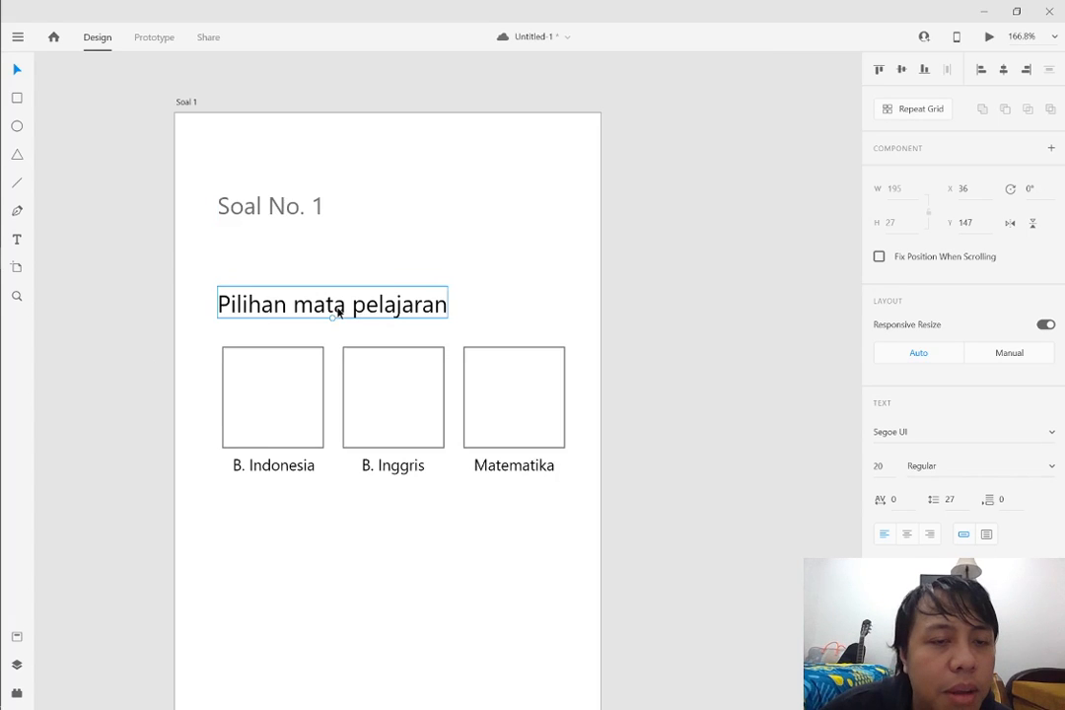
double_click(338, 312)
Delete the three squares and their subject labels from the Soal 1 artboard
click(239, 365)
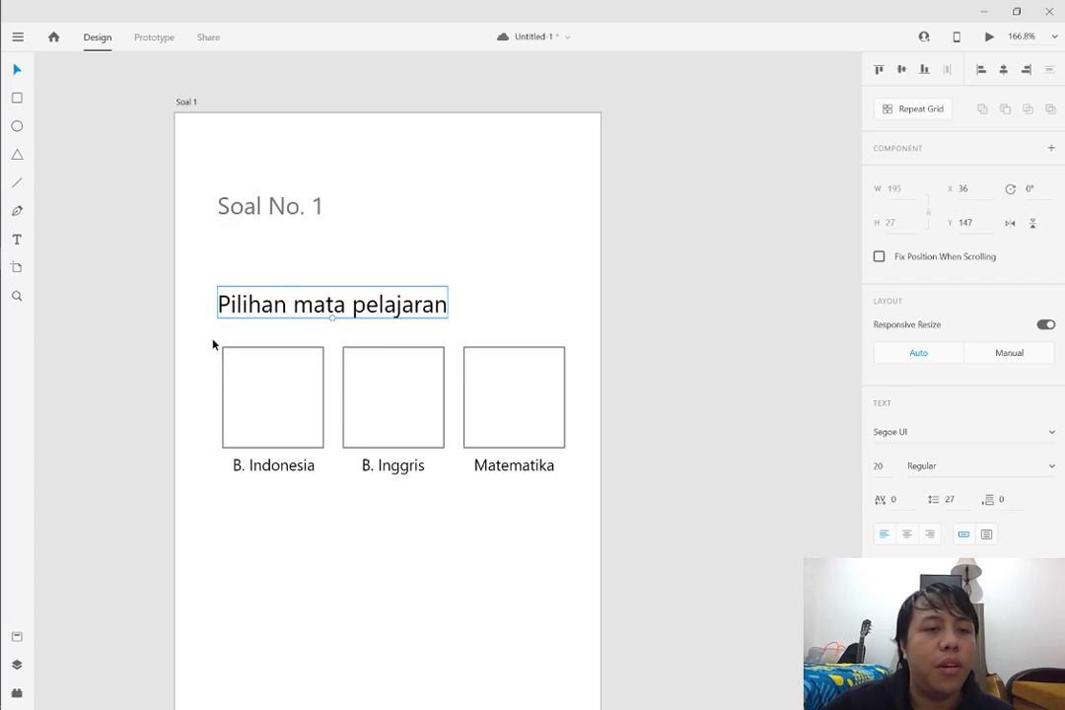
drag(213, 340, 637, 509)
key(Delete)
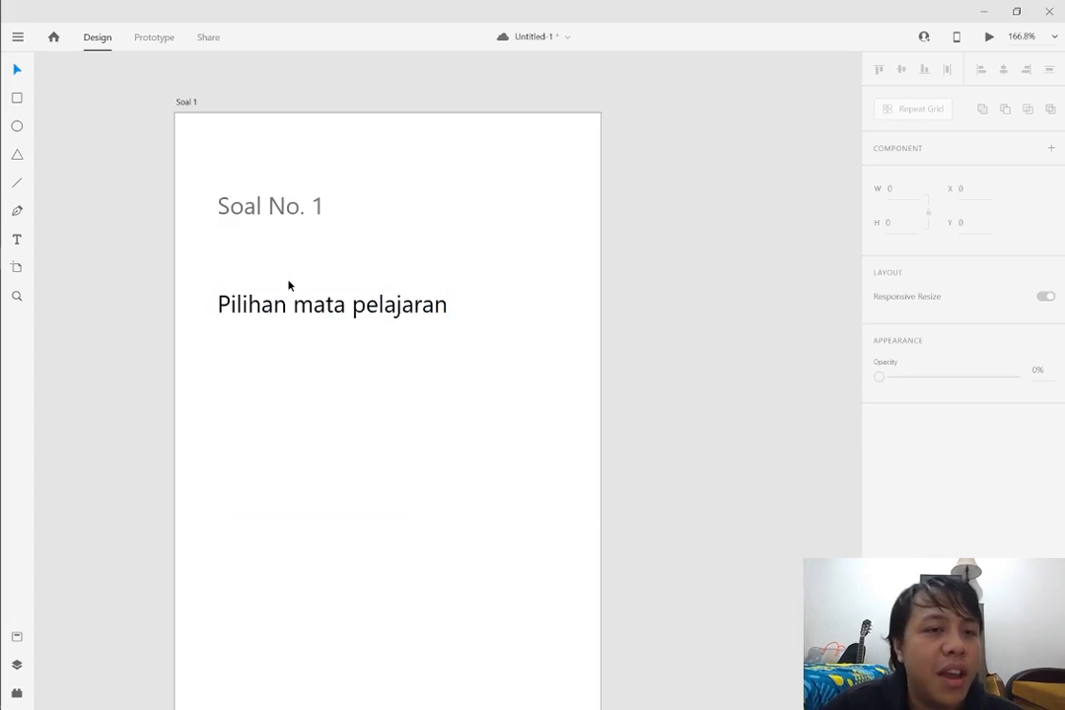
Replace the Pilihan mata pelajaran text on the Soal 1 artboard with "Apakah ibukota dari Thailand?"
double_click(289, 306)
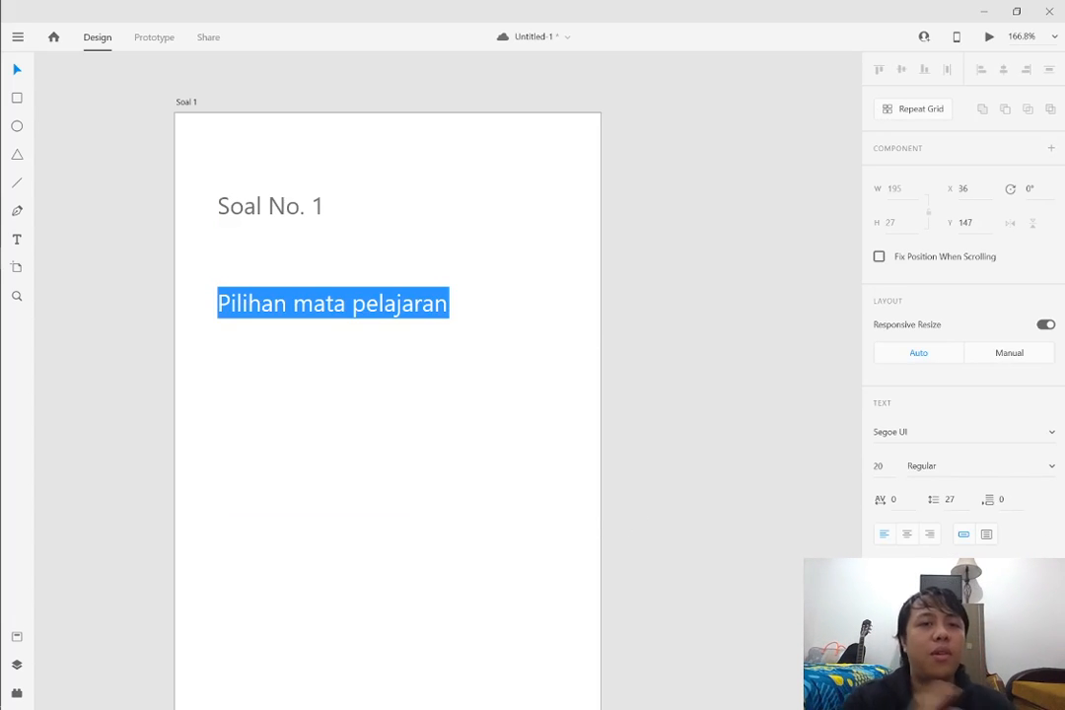
text(Apakah )
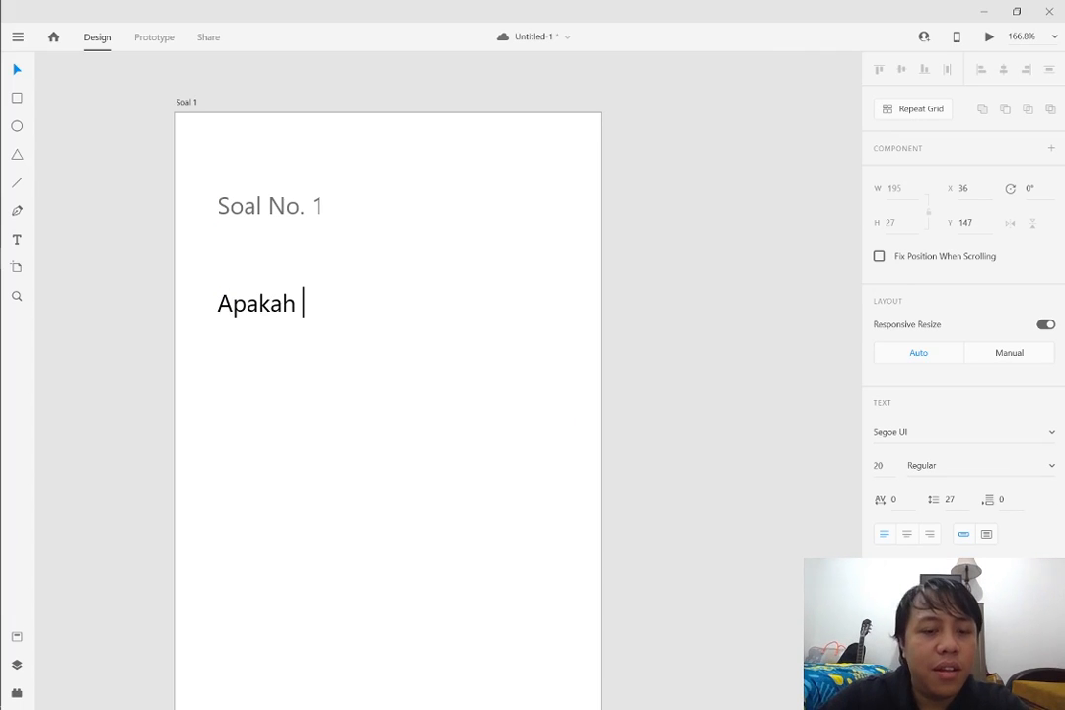
text(ibukota )
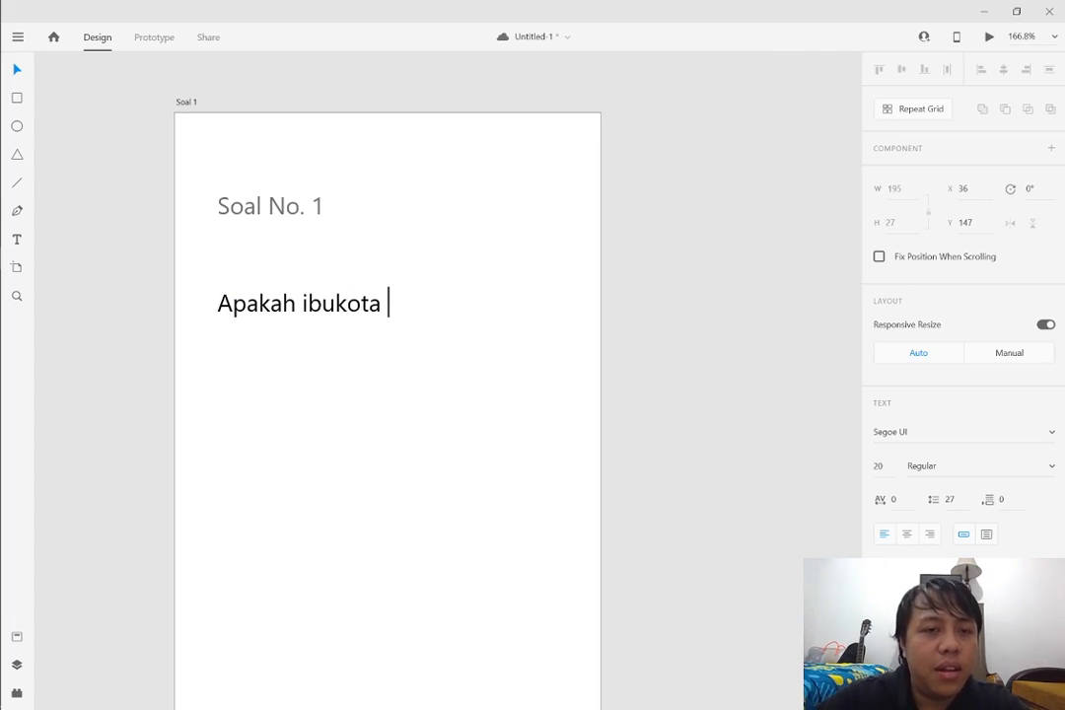
text(dari )
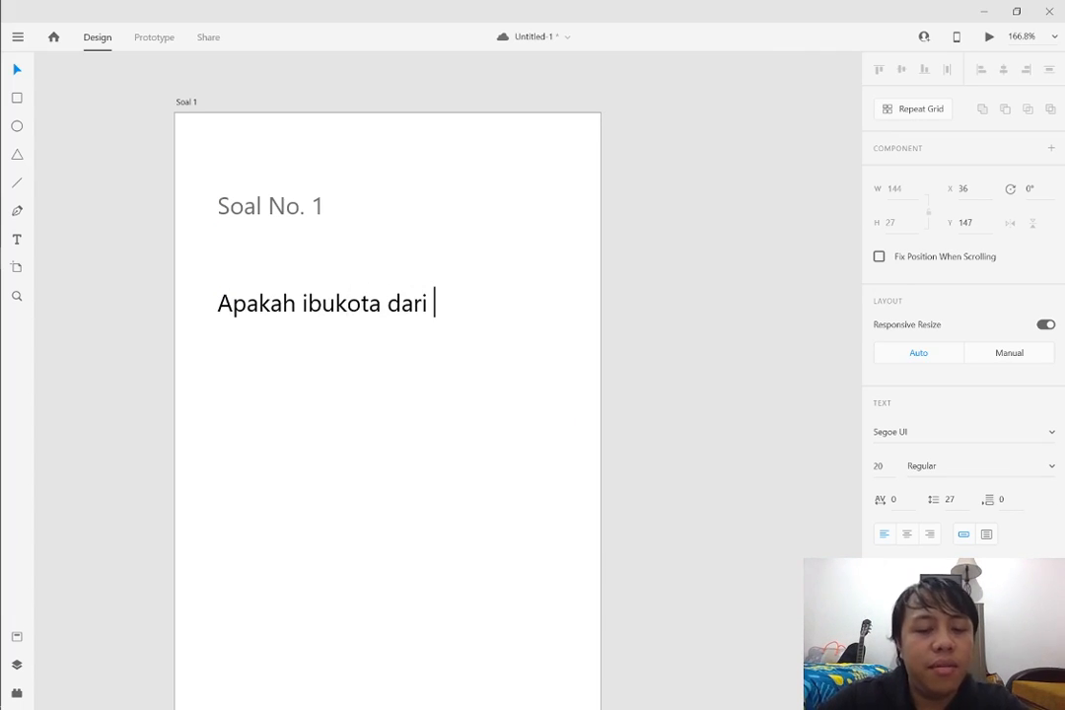
text(Thailand?)
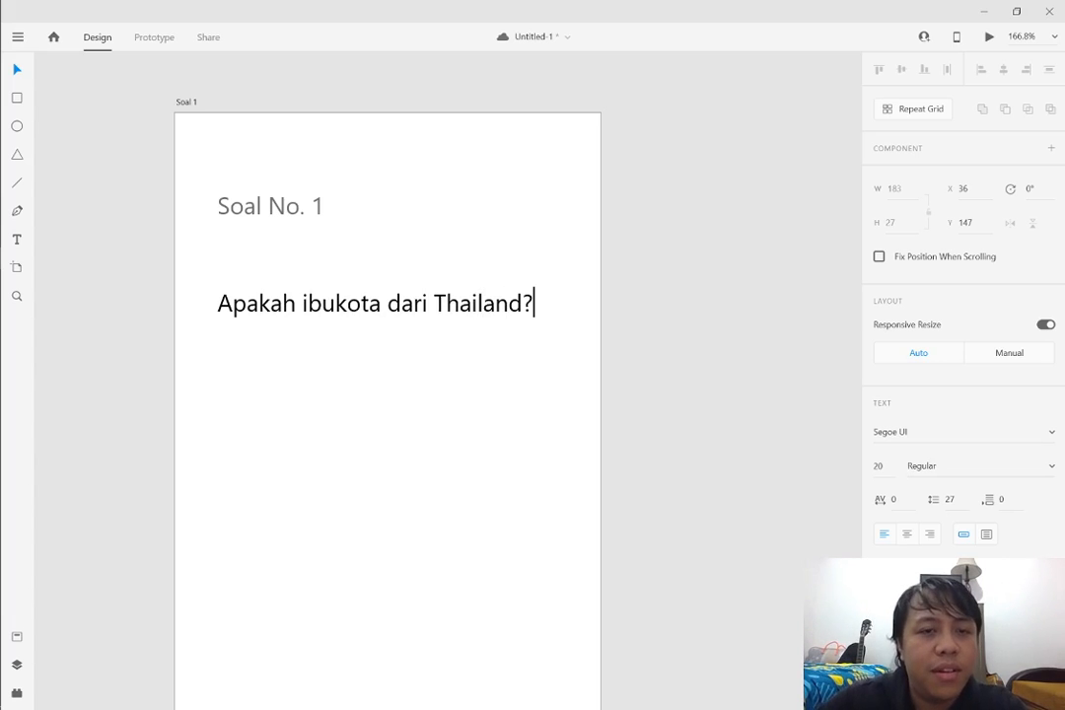
key(Escape)
Draw an answer box rectangle about 293 by 35 beneath the question, aligned with its left edge
click(17, 97)
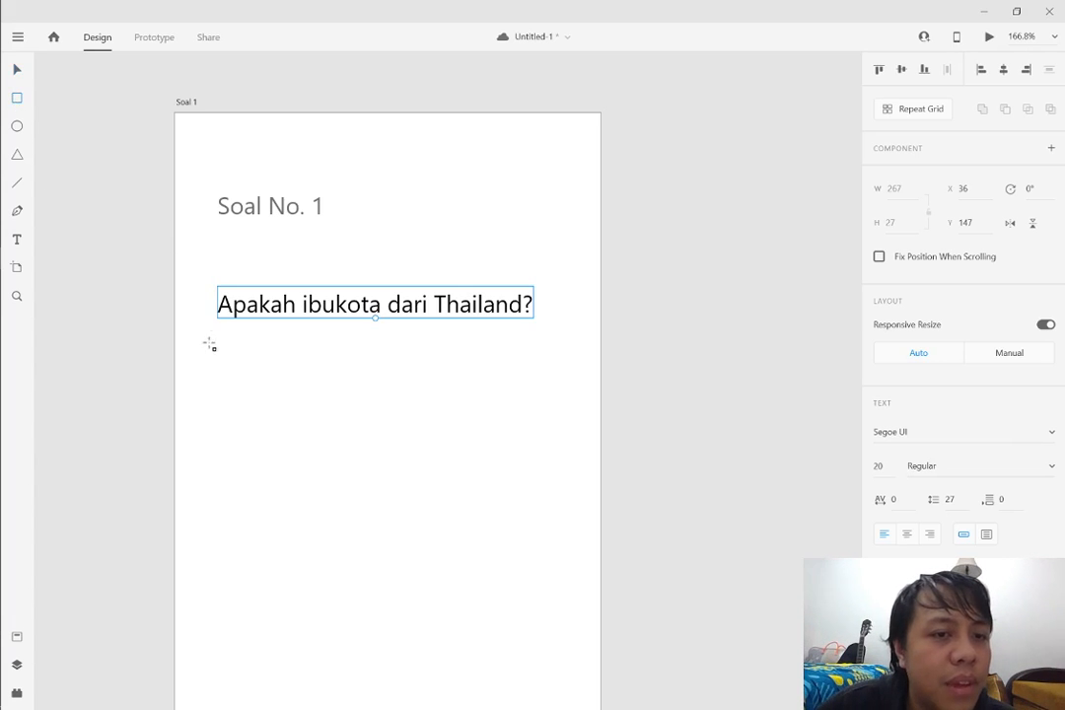
mouse_move(219, 336)
mouse_down()
mouse_move(482, 380)
mouse_move(566, 379)
mouse_up()
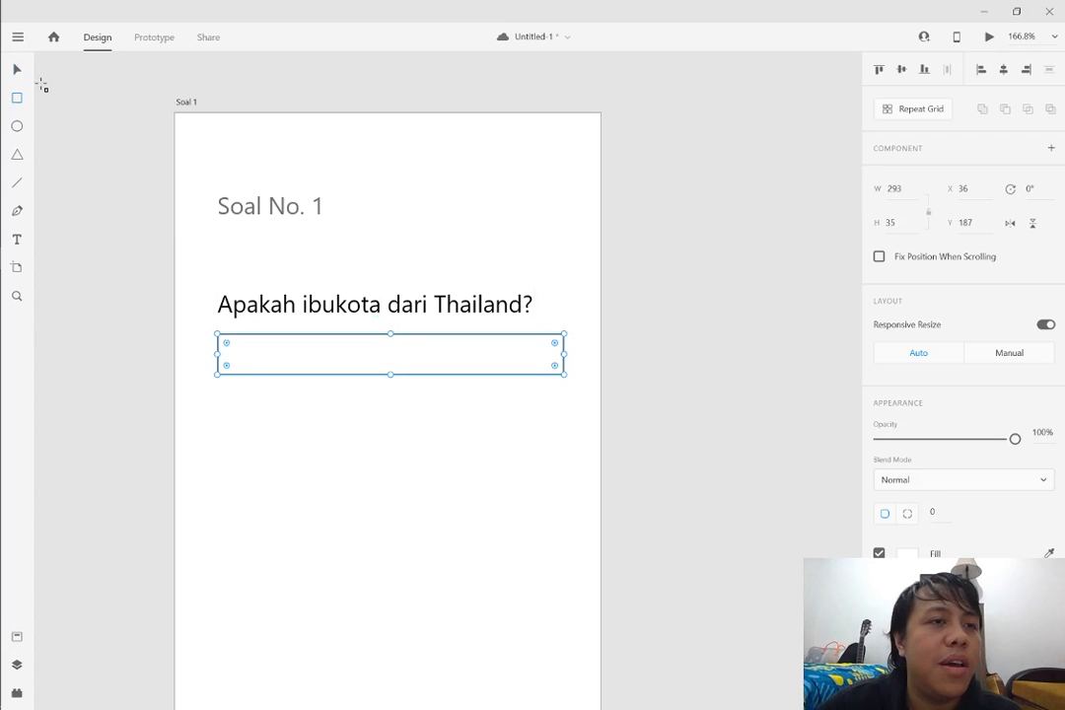
key(v)
Place a copy of the answer box beneath the original and position the pair under the question at Y 187 and Y 235
drag(400, 337, 450, 413)
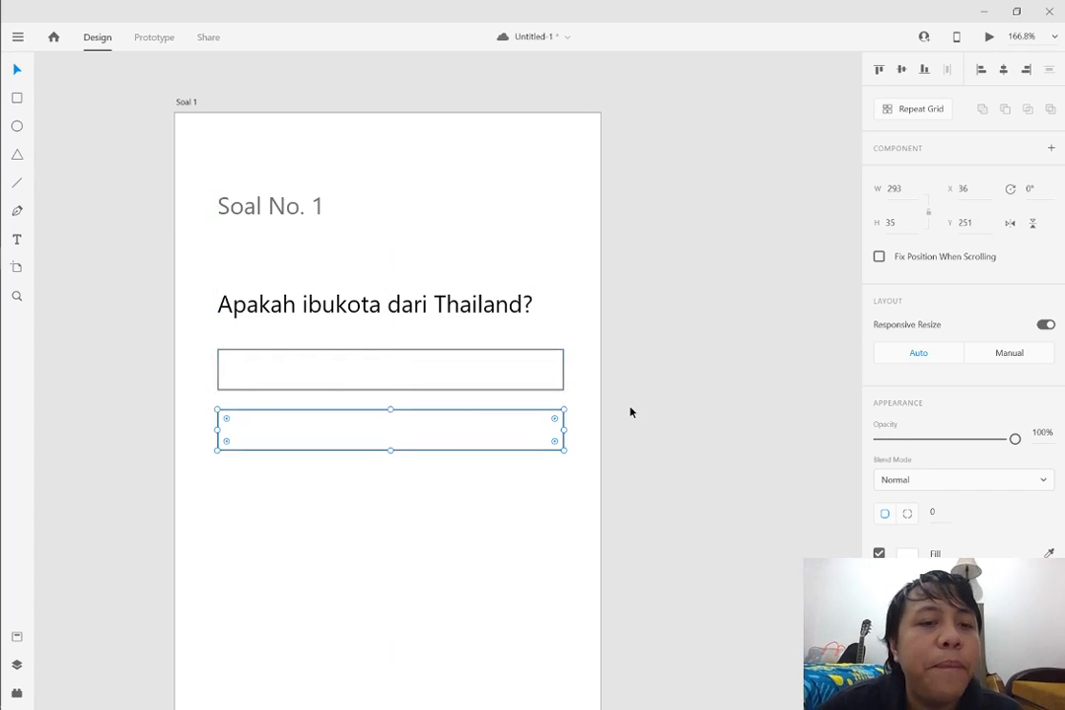
click(631, 412)
drag(435, 356, 435, 359)
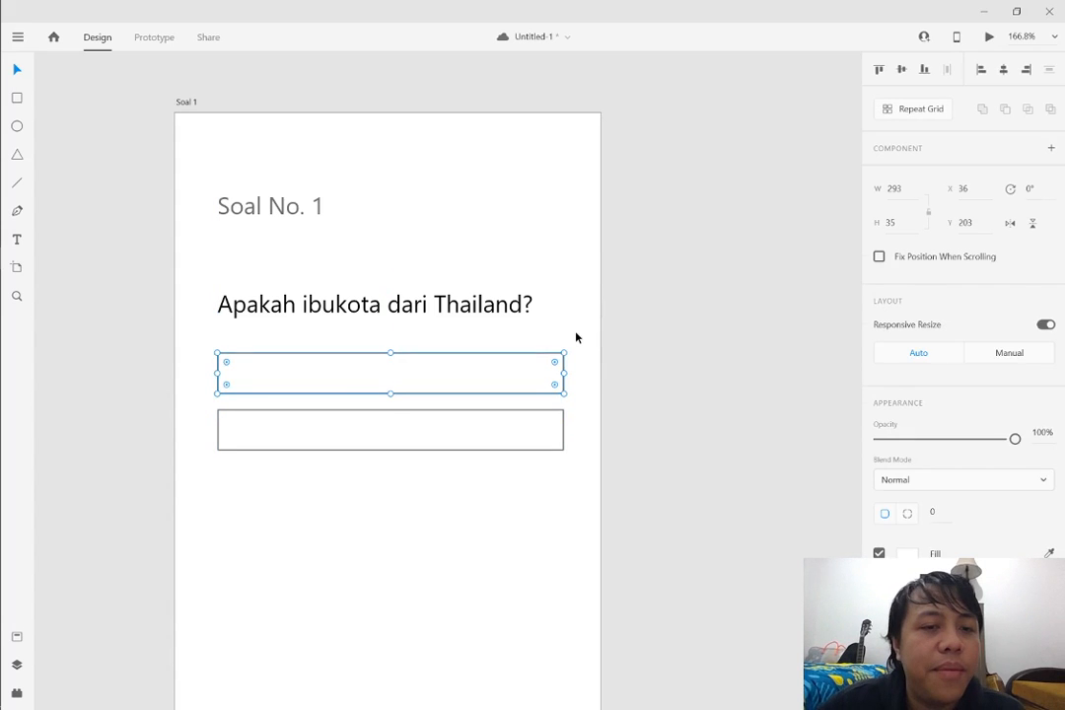
drag(576, 333, 523, 430)
drag(439, 354, 442, 337)
click(580, 345)
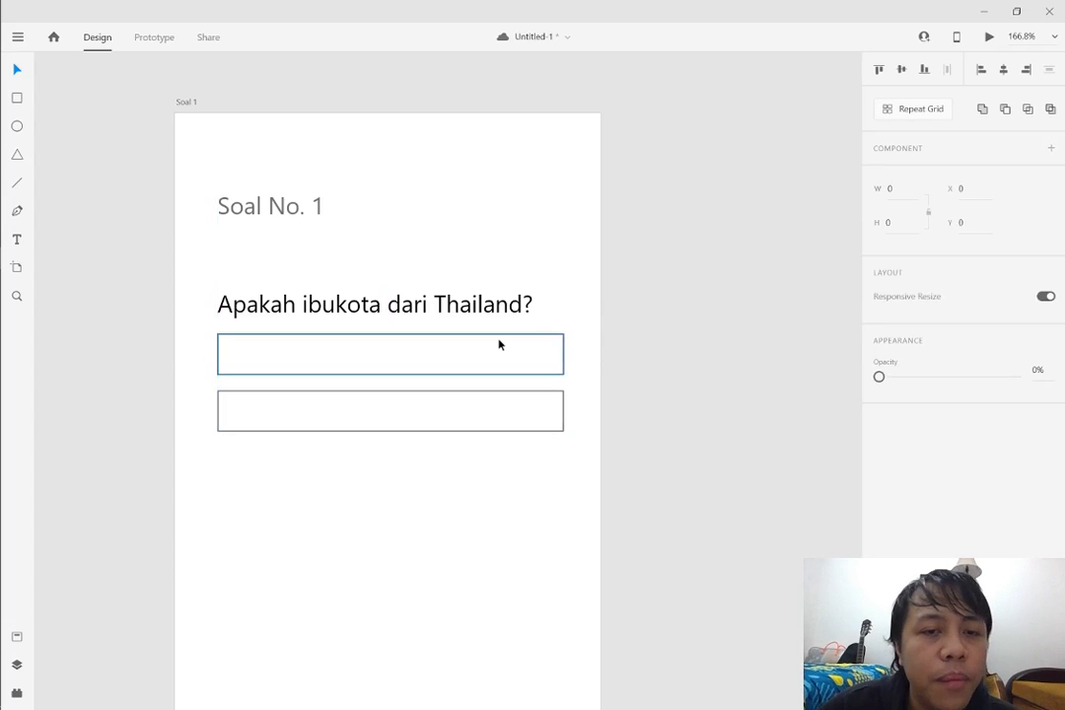
Fill the first answer box with light grey #DCDCDC
click(499, 344)
click(907, 553)
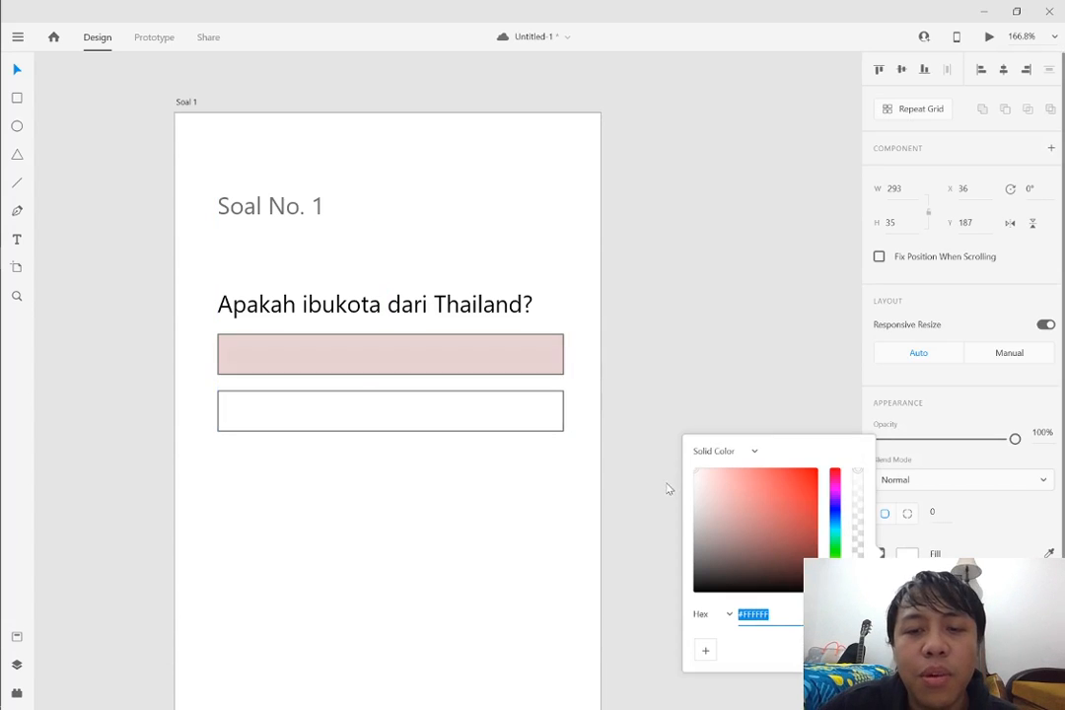
drag(660, 490, 660, 483)
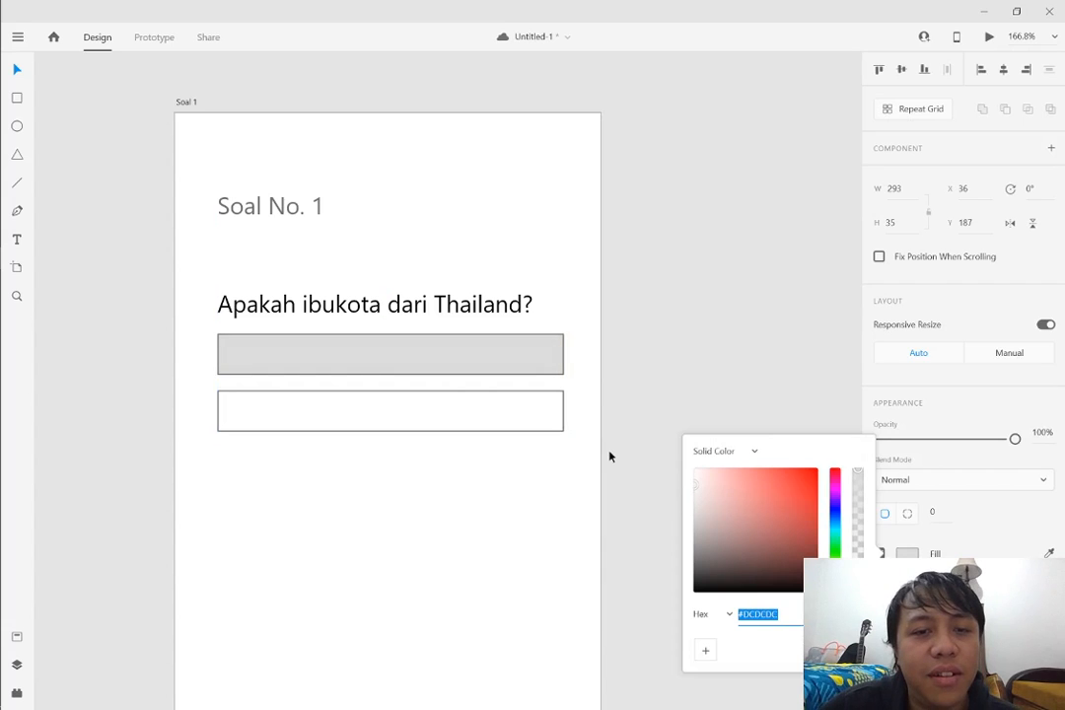
Fill the second answer box with light grey #E4E4E4
click(538, 414)
click(907, 553)
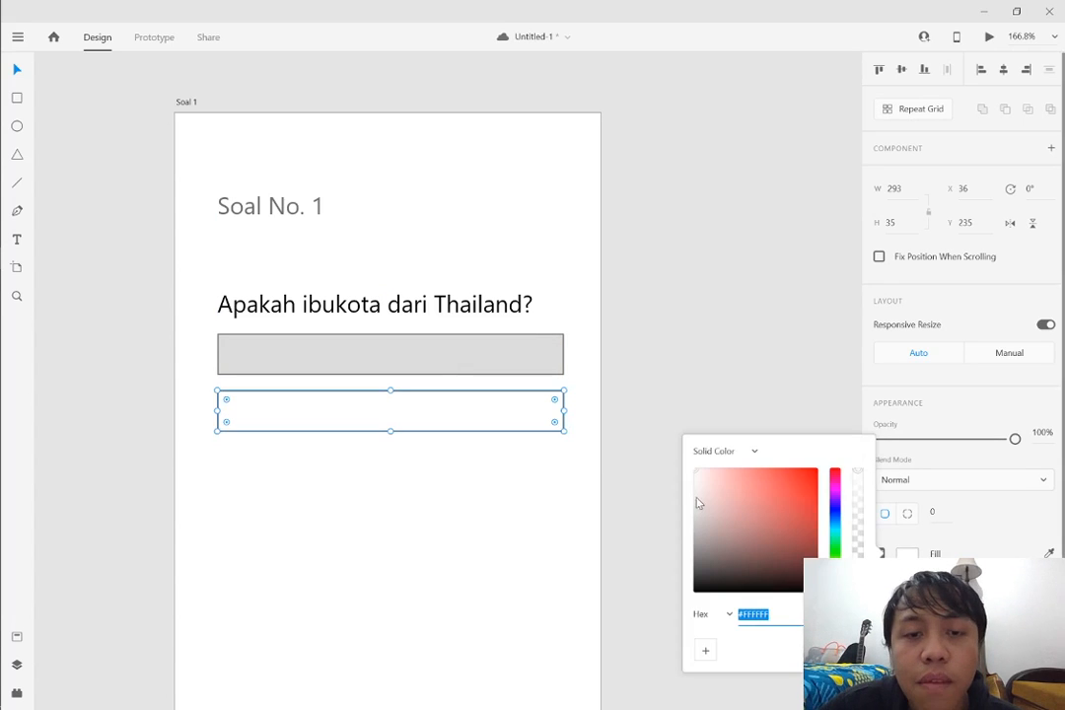
drag(696, 490, 678, 480)
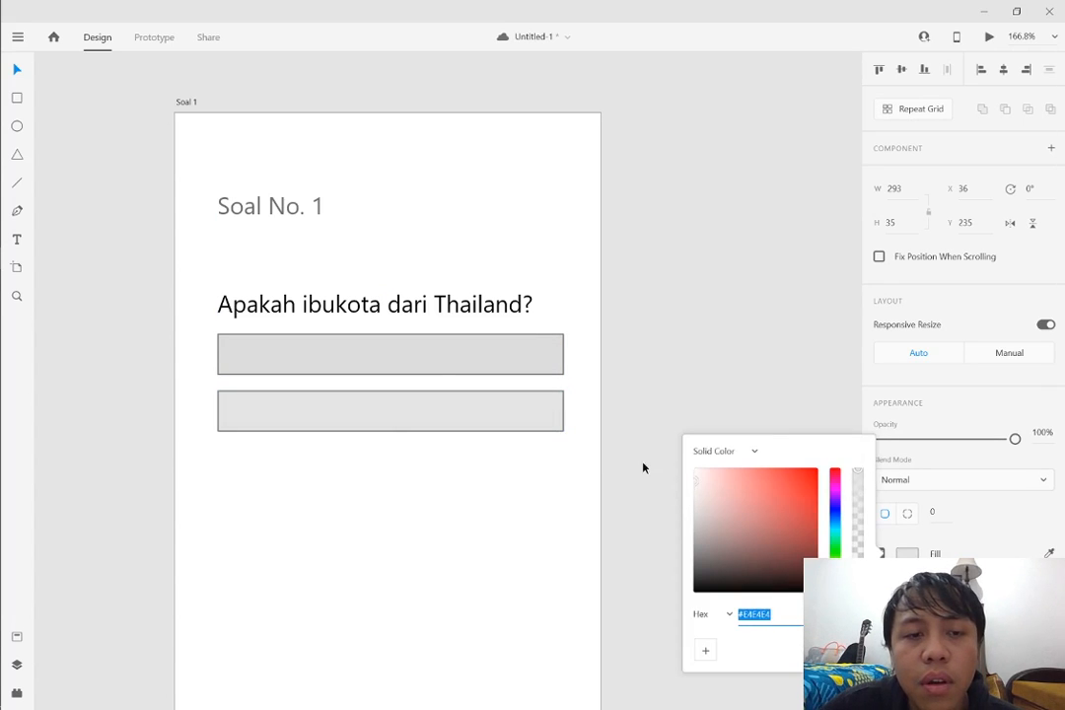
key(Escape)
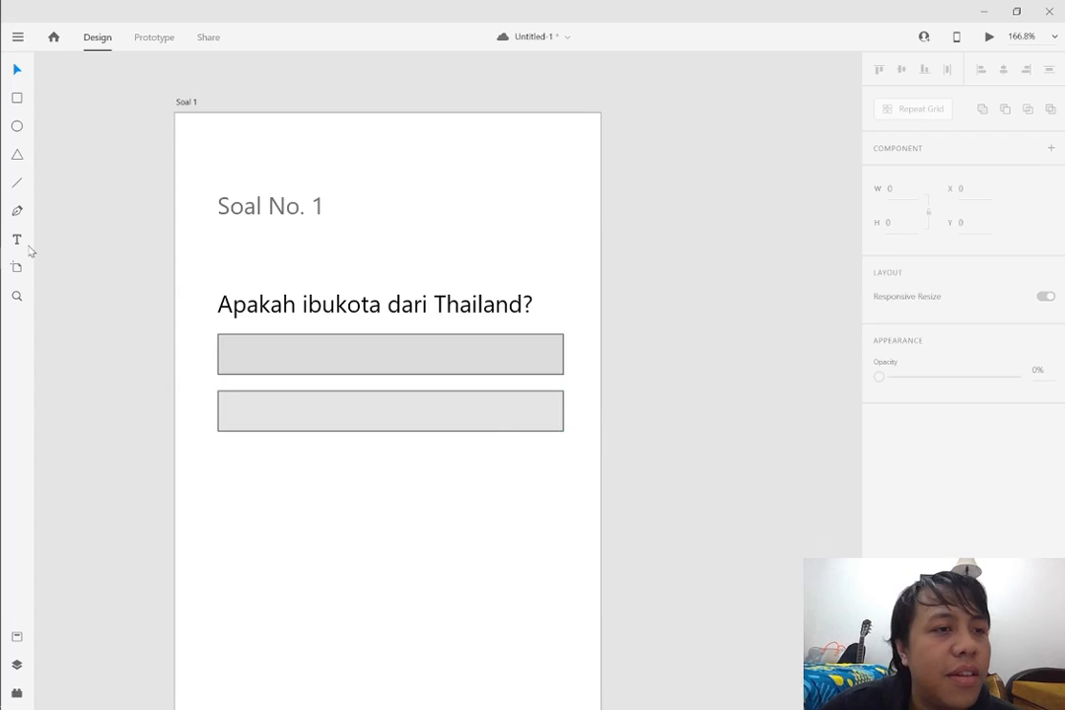
Add the text "Bangkok" at font size 14 and place it inside the second answer box
click(17, 238)
click(237, 351)
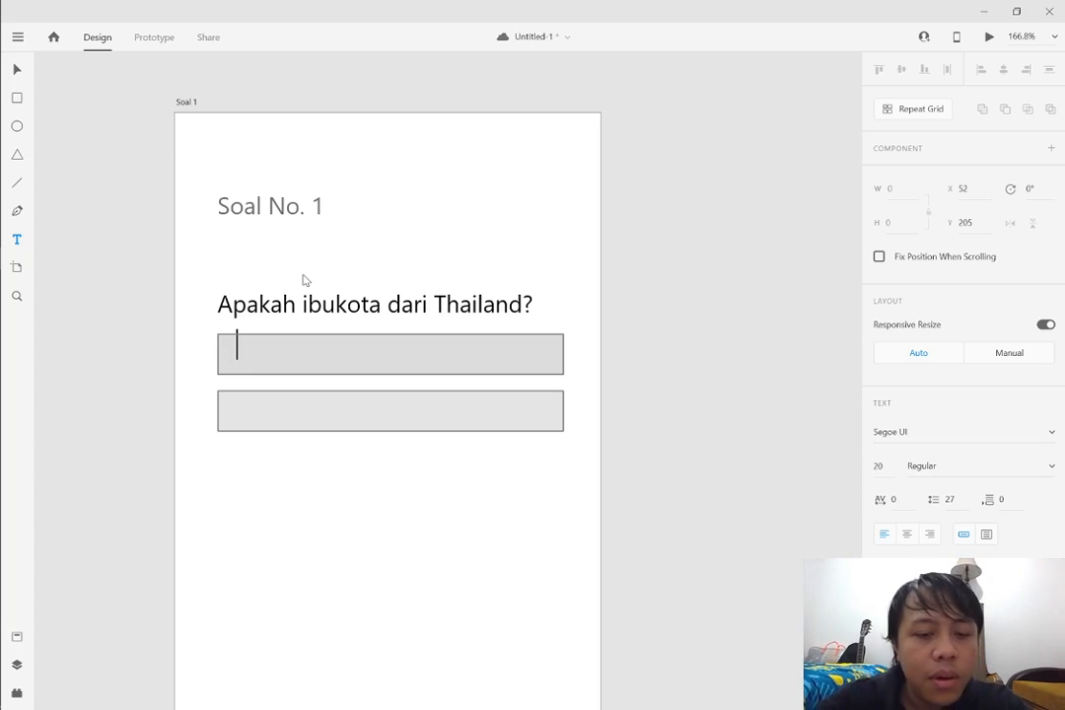
text(Bangkok)
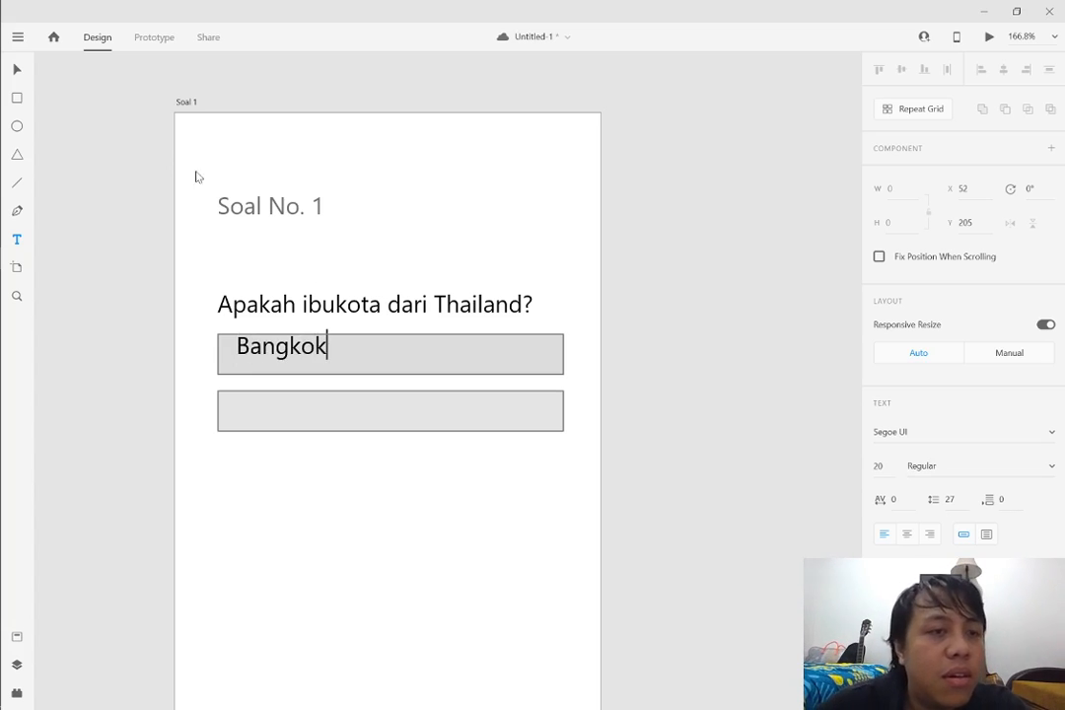
key(Escape)
click(18, 70)
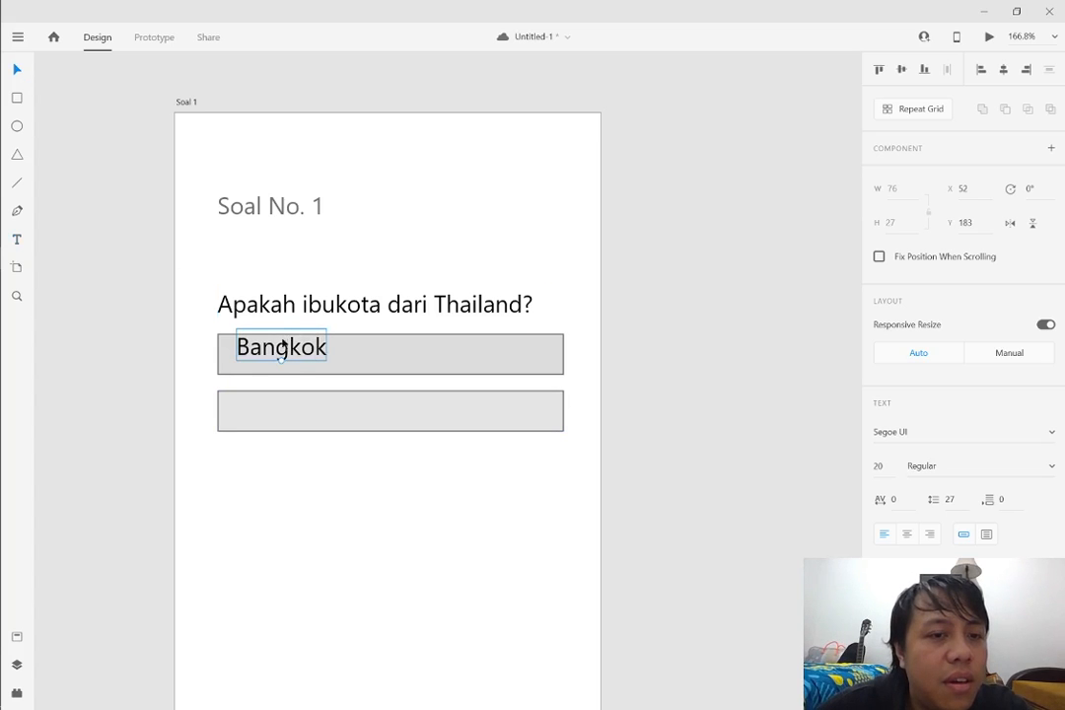
drag(281, 362, 272, 422)
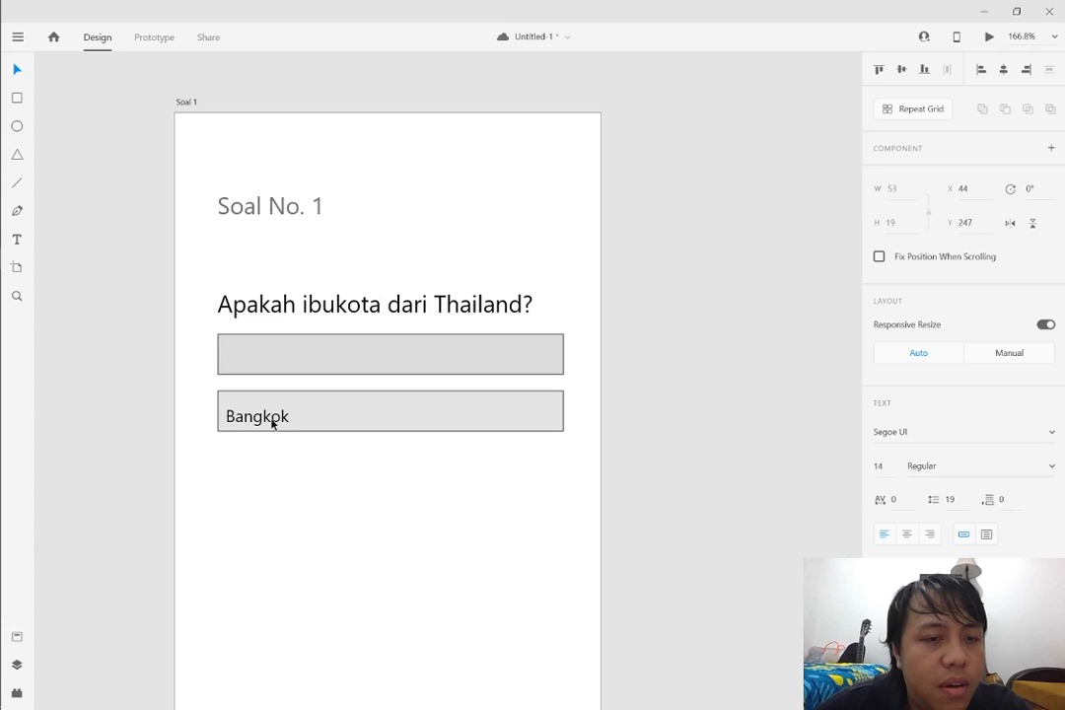
Place a copy of the Bangkok label in the first answer box and change its text to "Jakarta"
drag(272, 422, 292, 359)
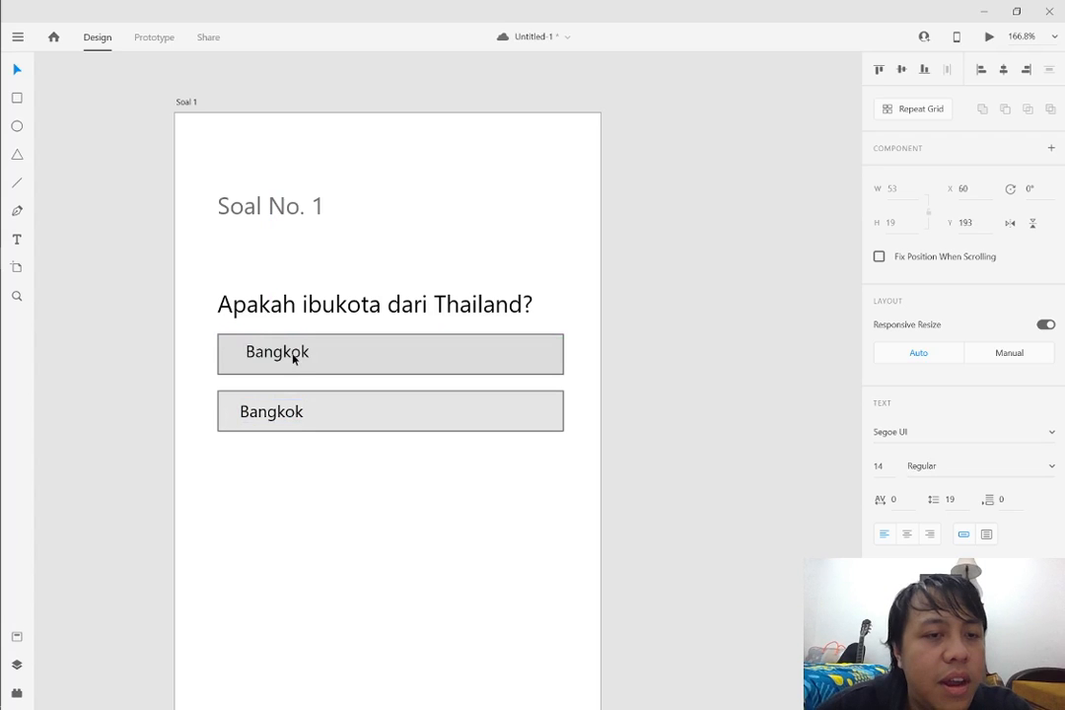
double_click(293, 359)
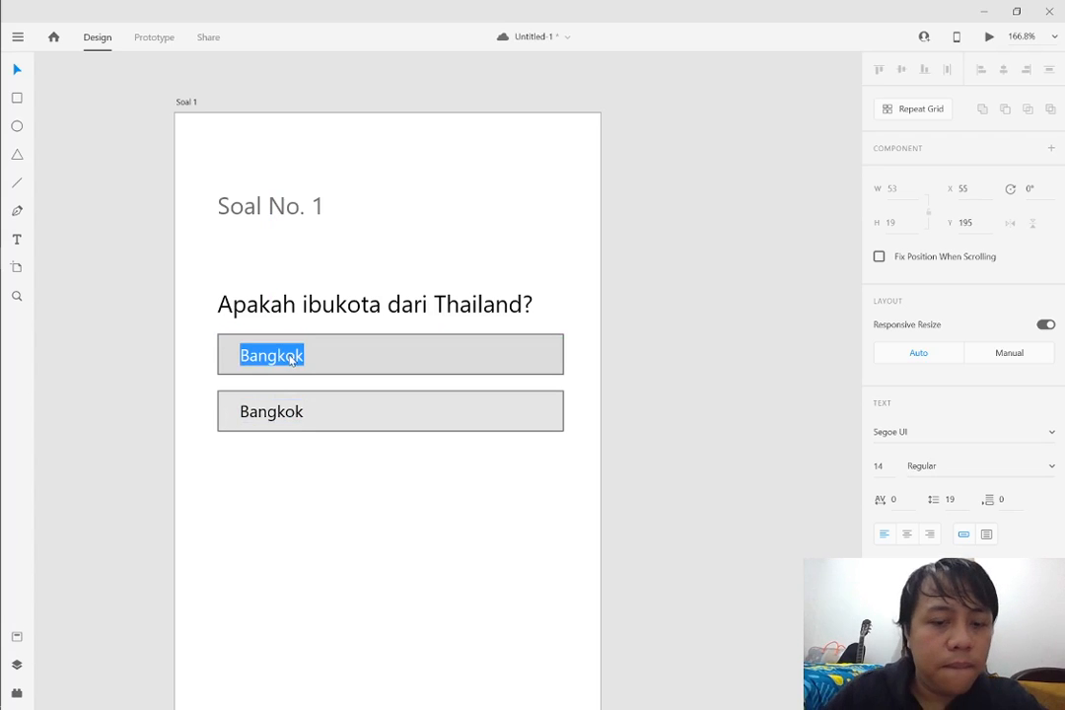
text(Jakarta)
key(Escape)
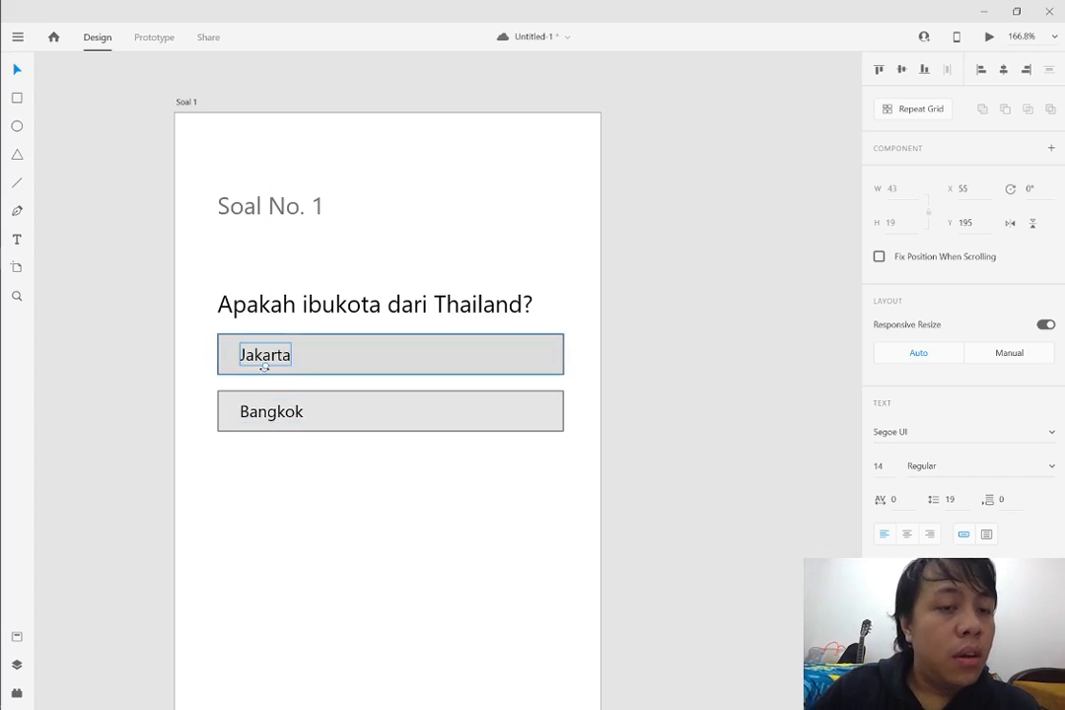
drag(264, 365, 269, 359)
click(434, 503)
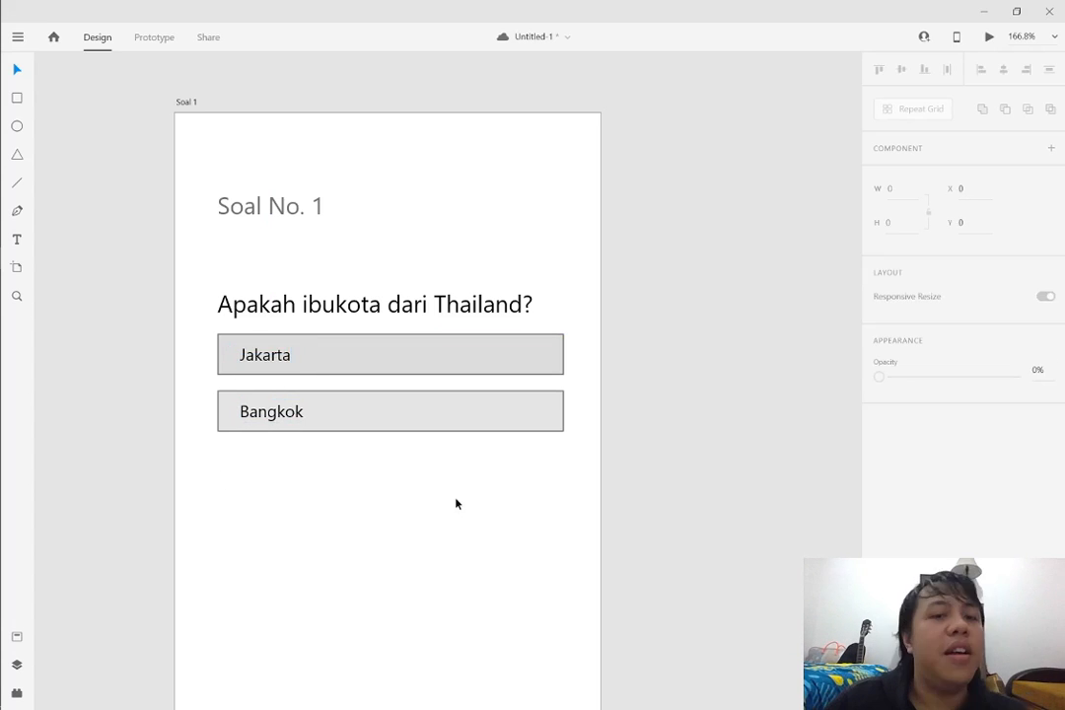
Shift both answer boxes together with their Jakarta and Bangkok labels slightly lower beneath the question
drag(589, 484, 511, 373)
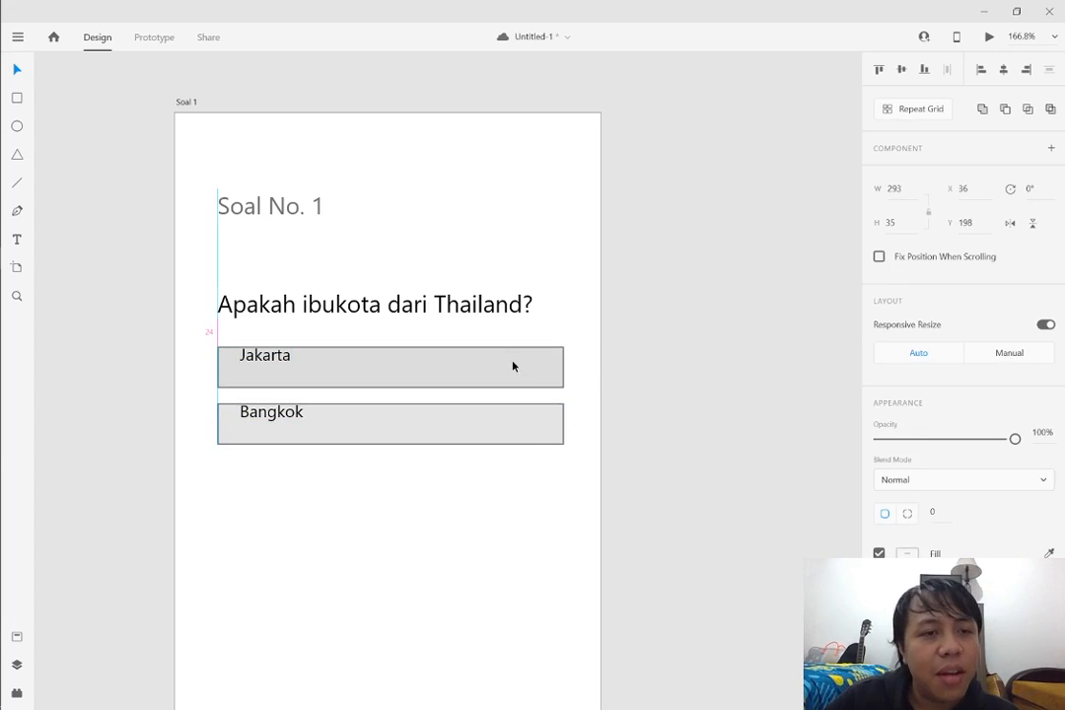
key(ctrl+z)
drag(575, 315, 44, 523)
drag(293, 364, 293, 371)
click(680, 318)
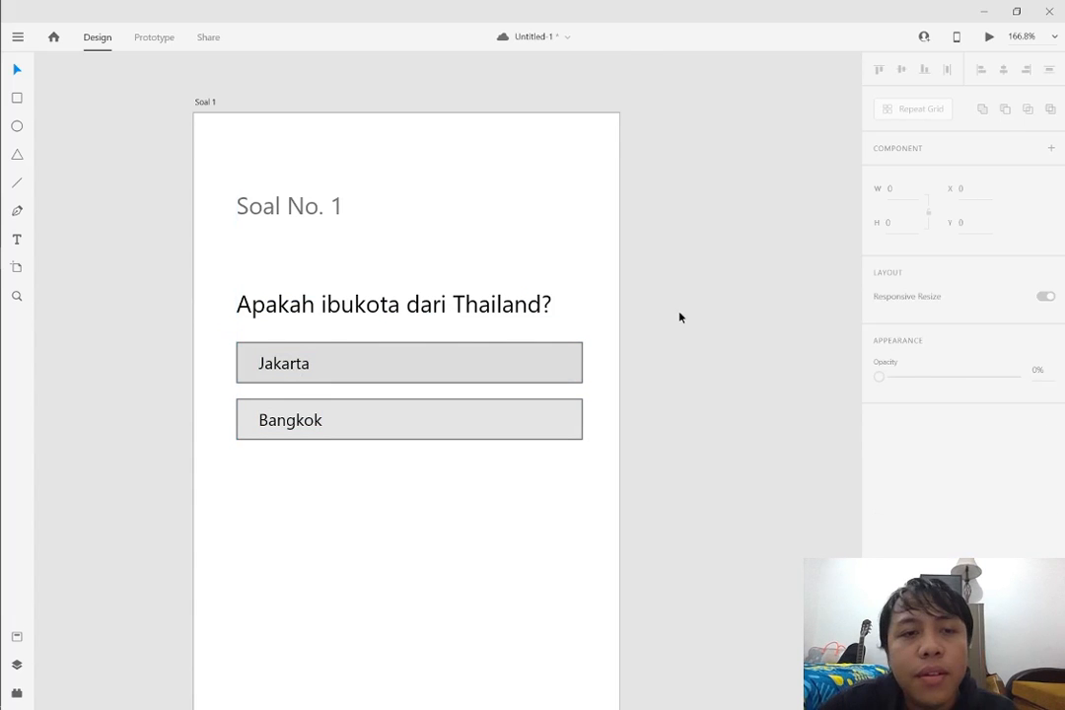
Duplicate the complete Soal 1 artboard
scroll(679, 318, down, 2)
scroll(723, 382, right, 2)
scroll(635, 412, down, 1)
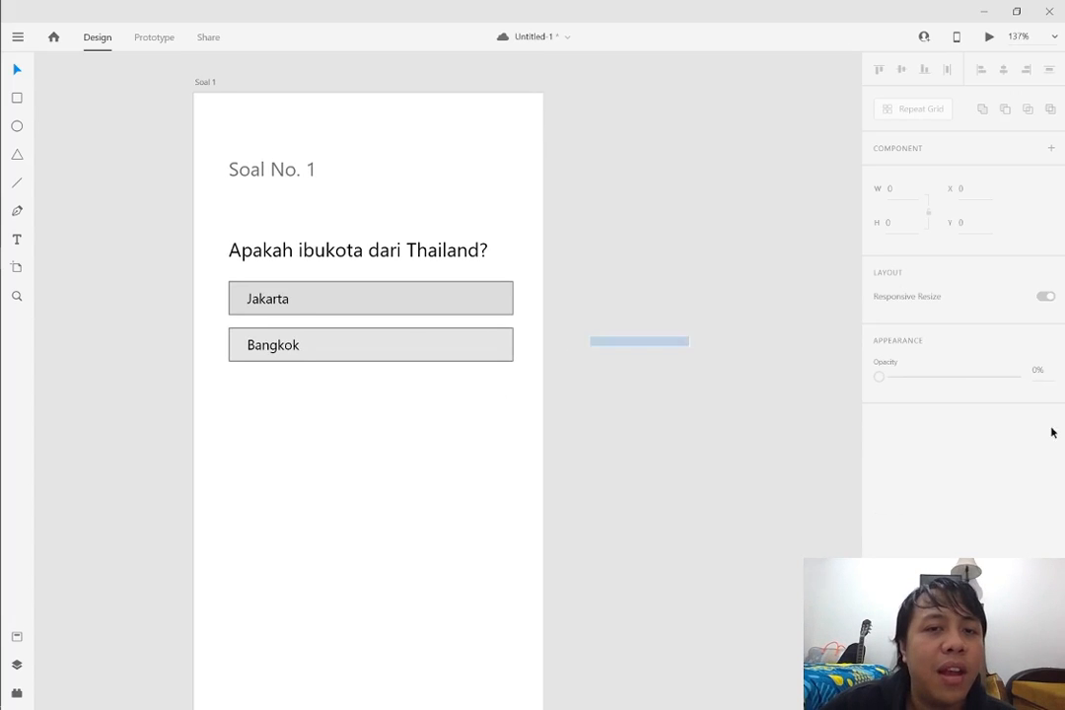
scroll(719, 388, right, 2)
scroll(677, 329, up, 1)
scroll(655, 329, down, 3)
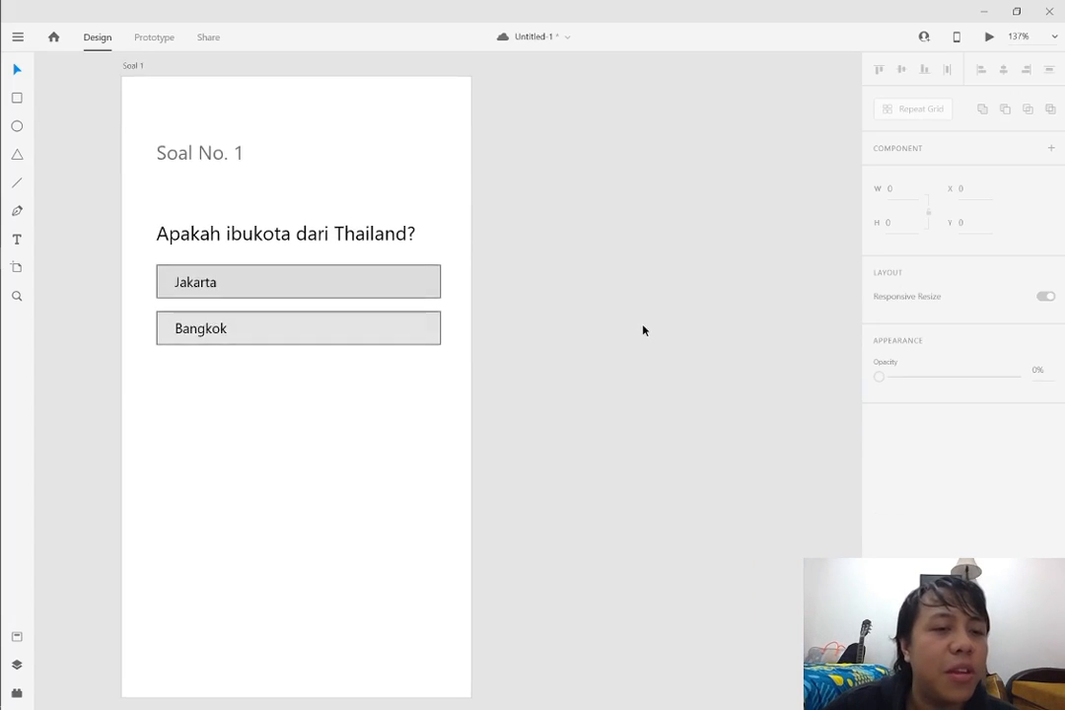
scroll(616, 321, up, 2)
scroll(610, 323, up, 1)
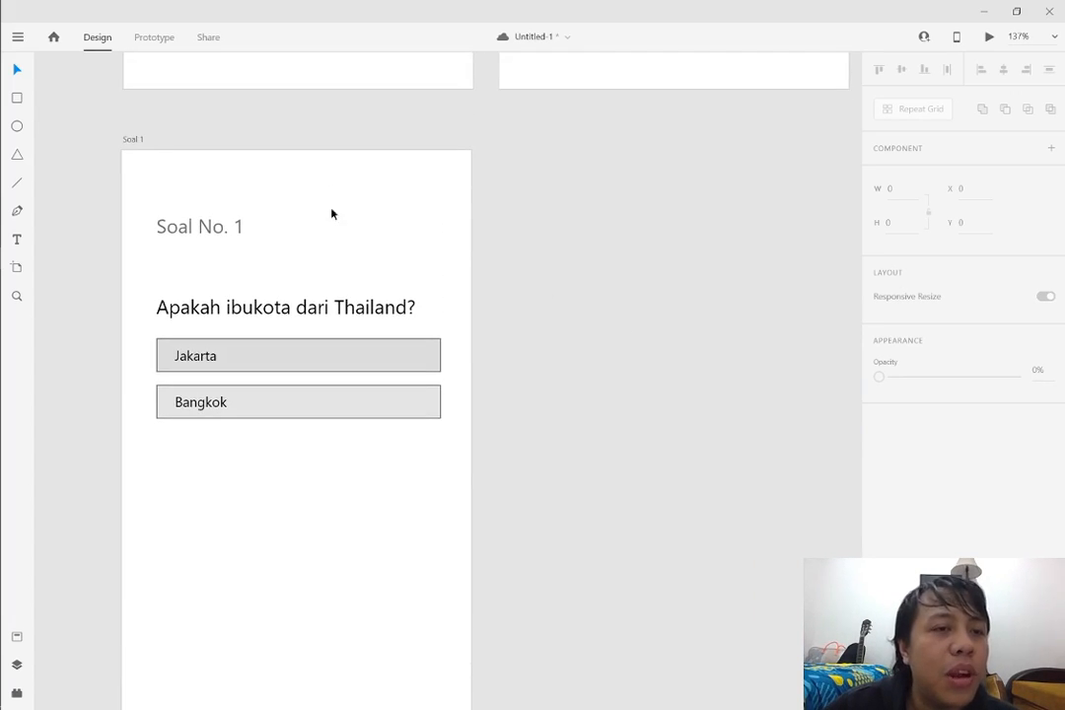
click(125, 140)
key(ctrl+c)
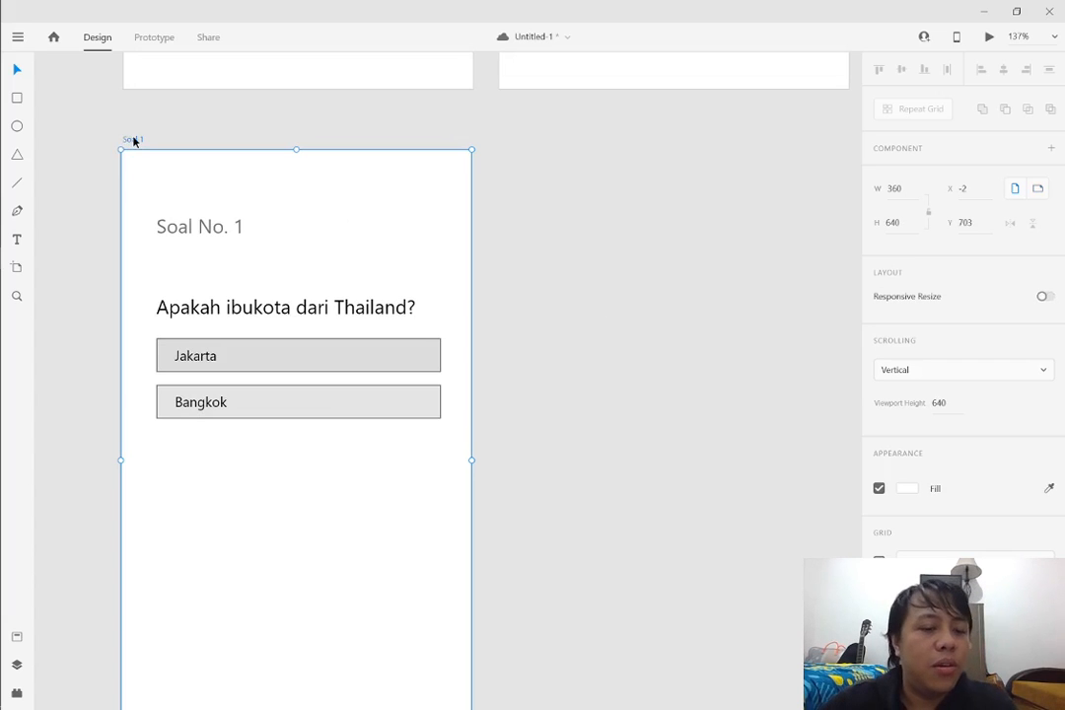
key(ctrl+v)
Move the duplicated artboard to the right side of Soal 1, level with it at X 387, Y 703
scroll(441, 207, up, 2)
scroll(457, 223, down, 1)
scroll(457, 223, down, 1)
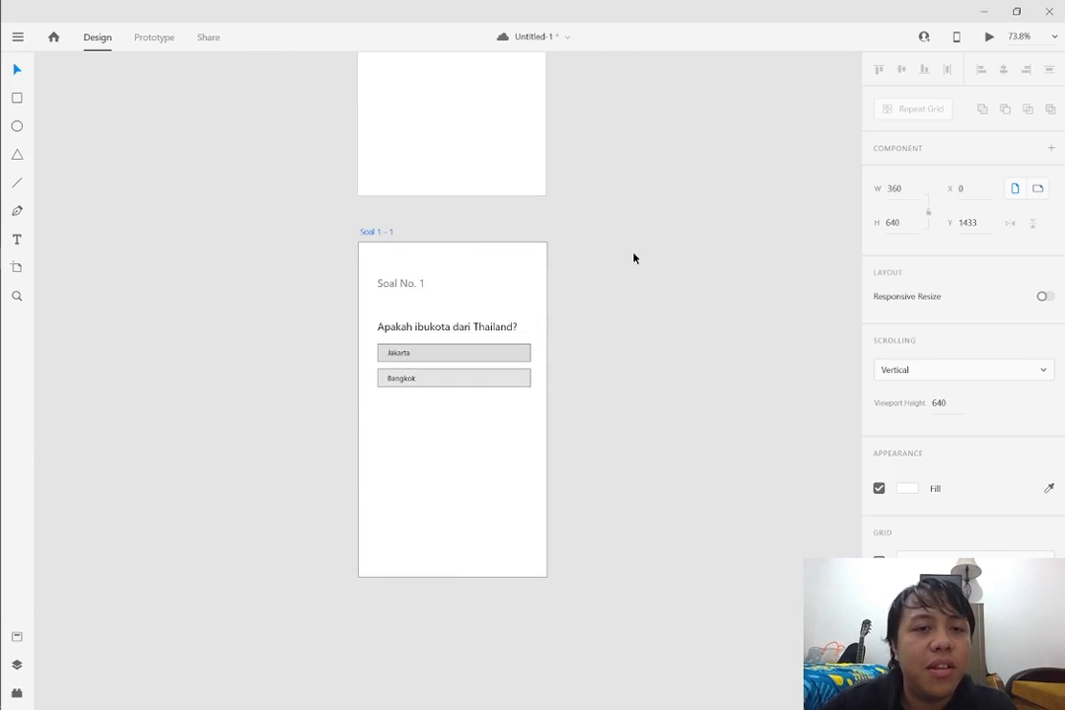
scroll(632, 256, up, 1)
scroll(511, 387, up, 3)
scroll(511, 387, up, 3)
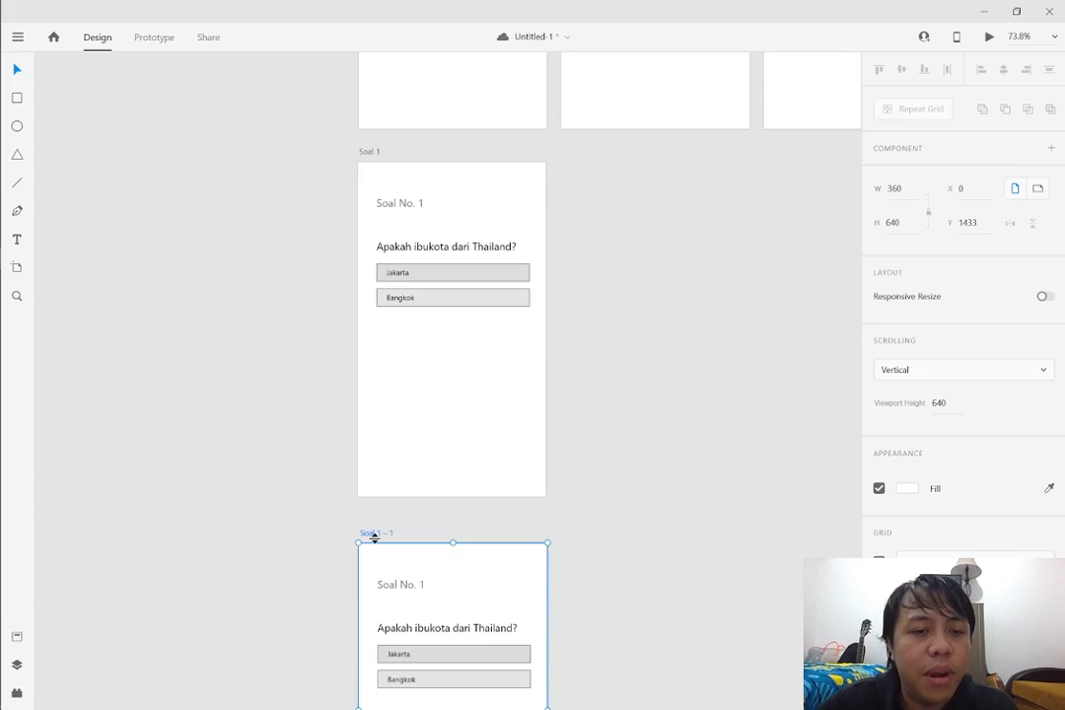
drag(378, 534, 583, 155)
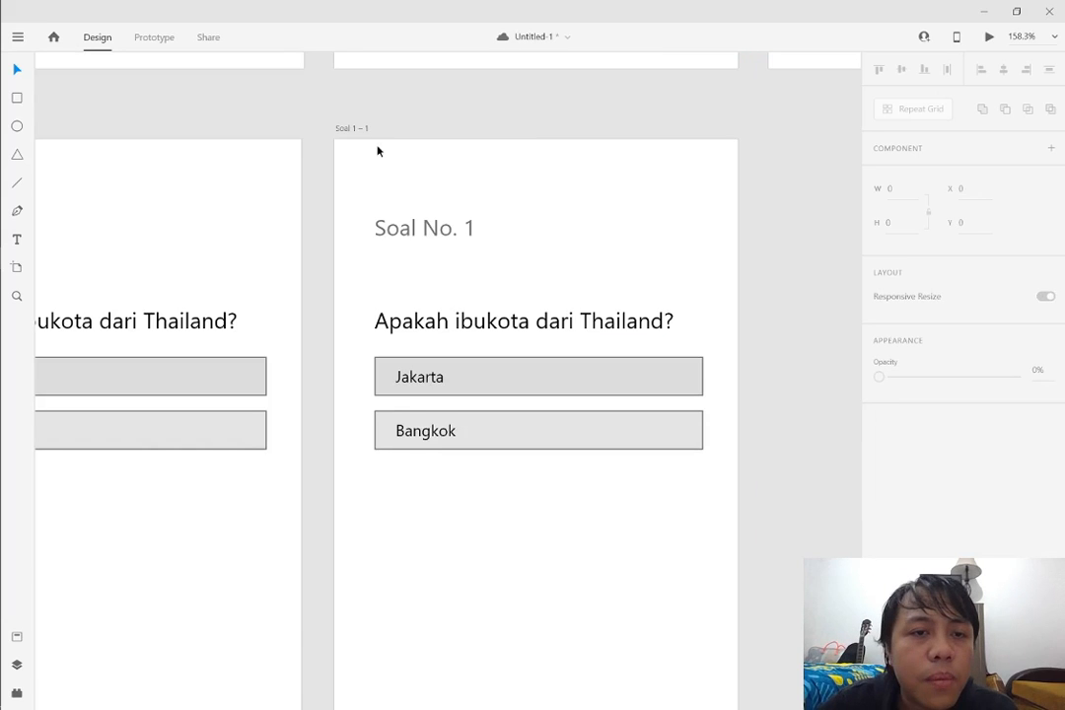
Rename the duplicated artboard as "Jawaban Benar"
double_click(354, 129)
text(Jaw)
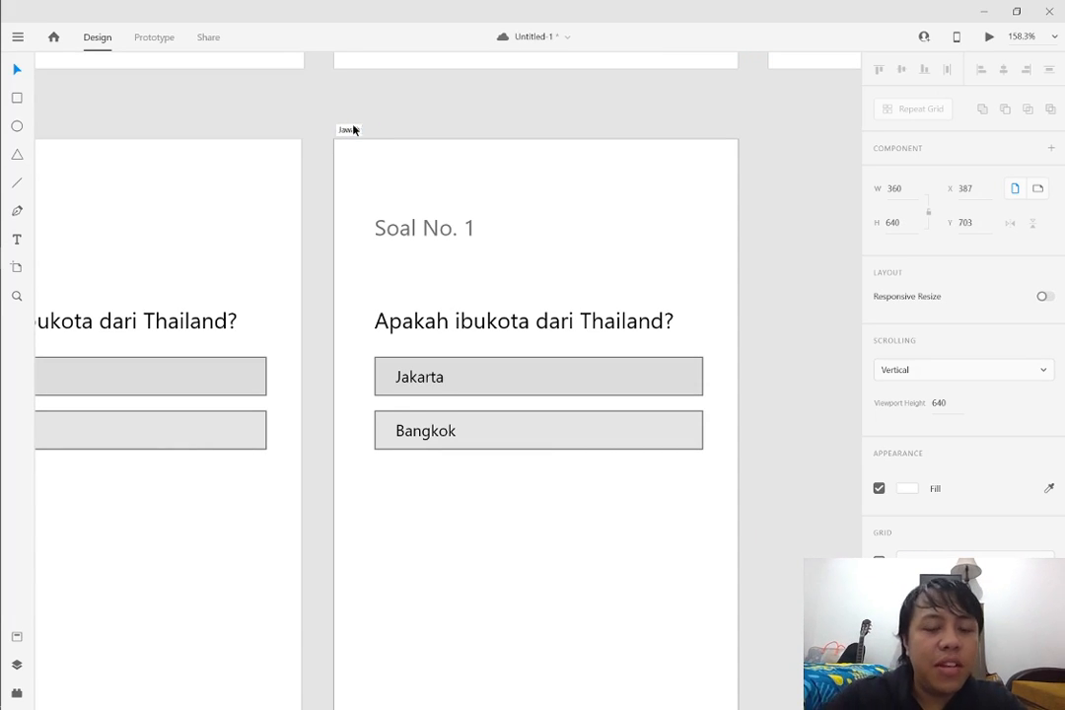
text(aban Benar)
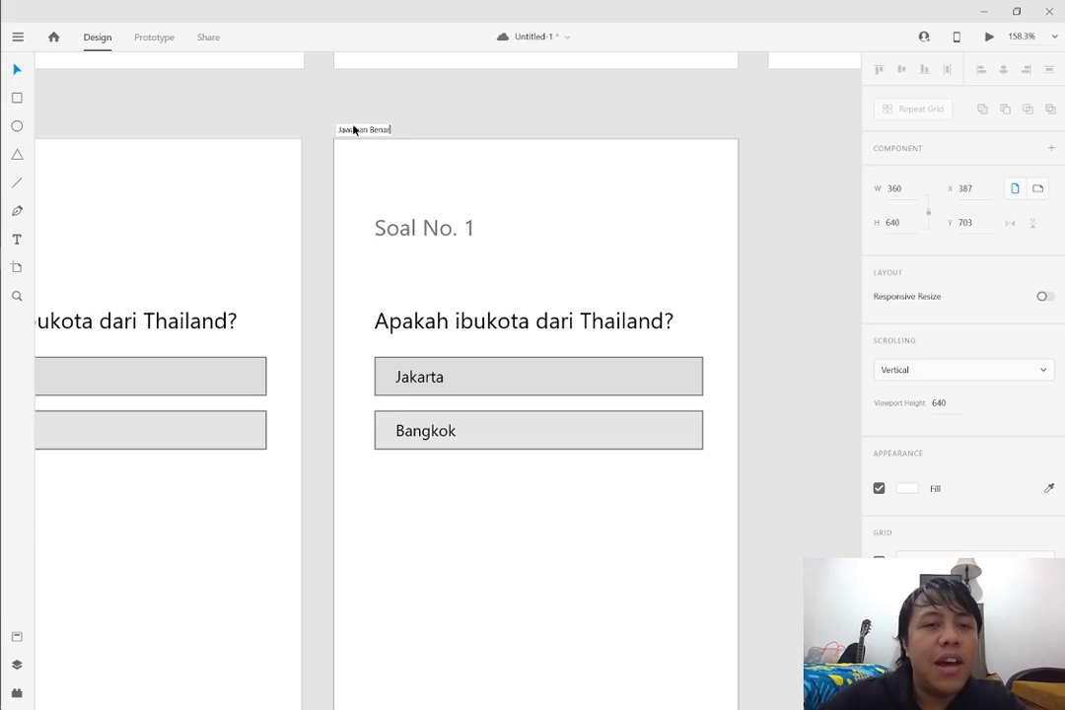
click(620, 259)
Remove the Soal No. 1 heading and answer boxes from the Jawaban Benar artboard and replace the question text with "Jawaban Benar!"
drag(482, 207, 418, 251)
key(Delete)
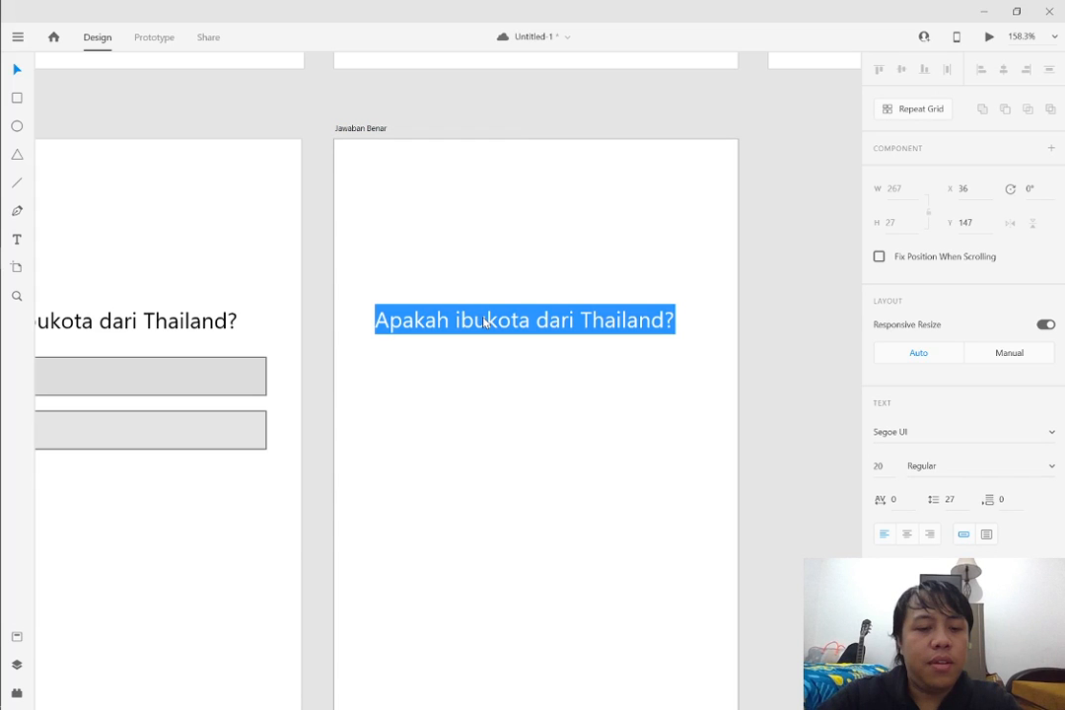
key(ctrl+v)
Enlarge the "Jawaban Benar!" text to size 40 and position it near the middle of its artboard at X 44
mouse_move(451, 335)
mouse_down()
mouse_move(451, 402)
mouse_move(455, 359)
mouse_up()
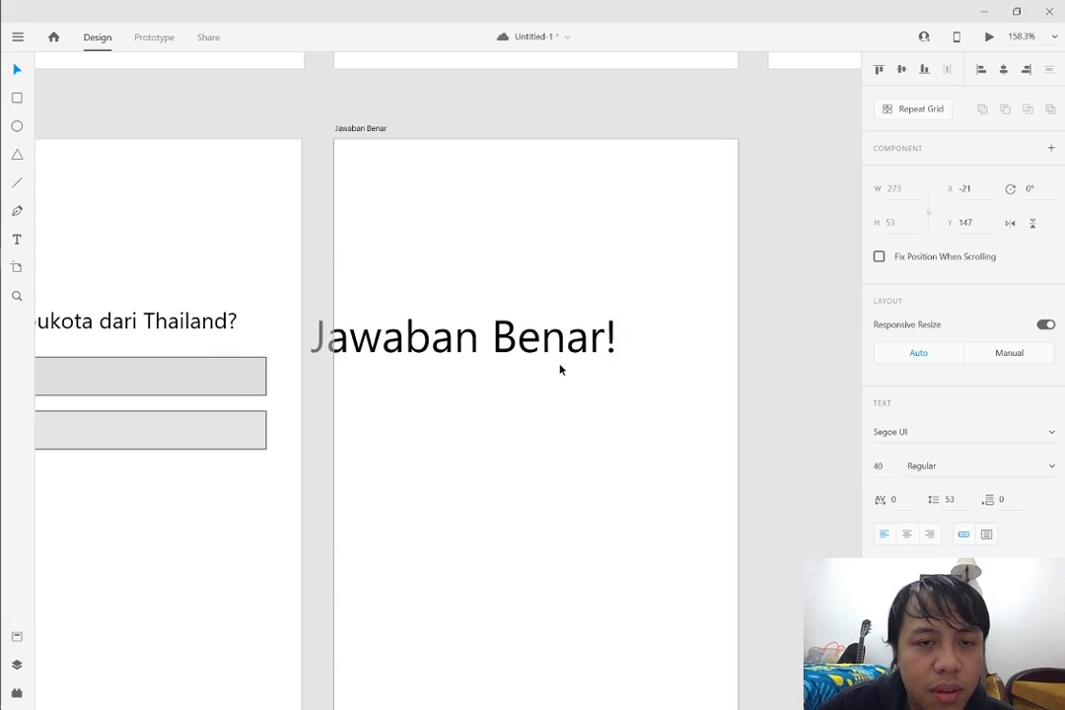
drag(560, 369, 553, 431)
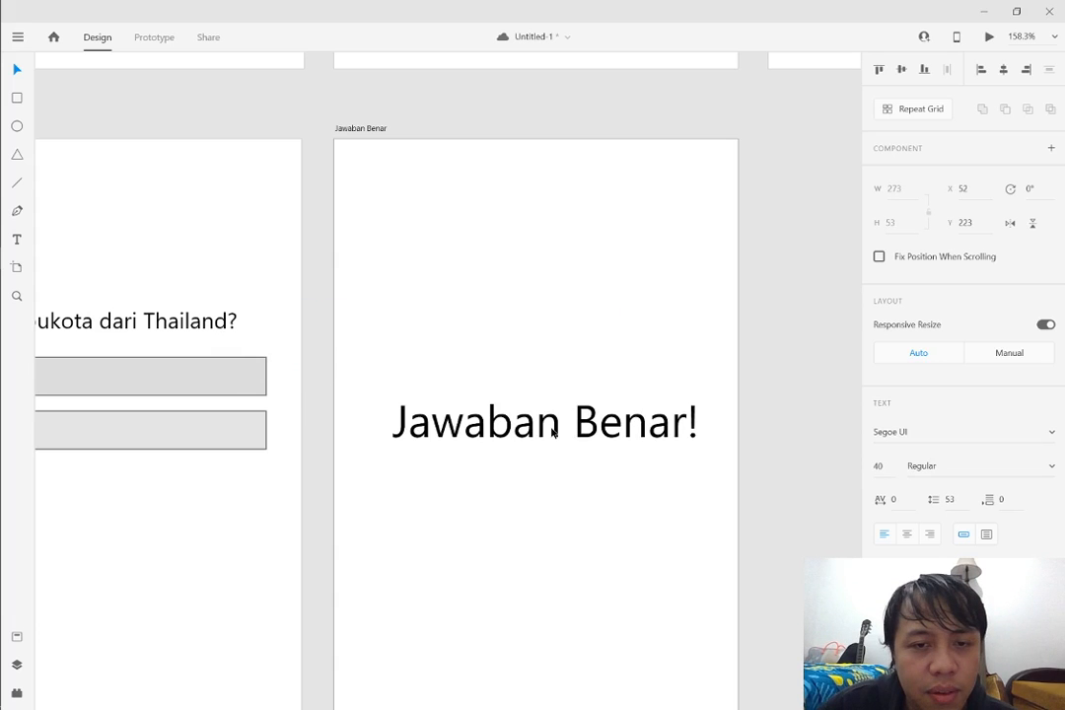
drag(611, 375, 598, 389)
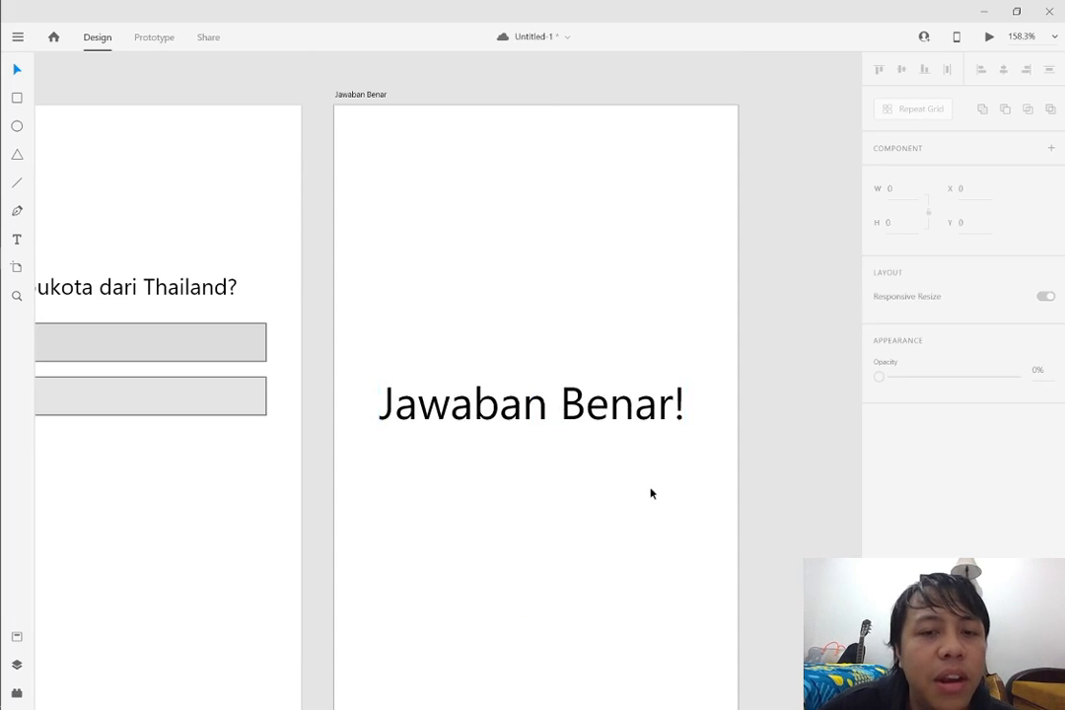
scroll(649, 473, down, 1)
scroll(650, 473, down, 2)
scroll(646, 431, up, 2)
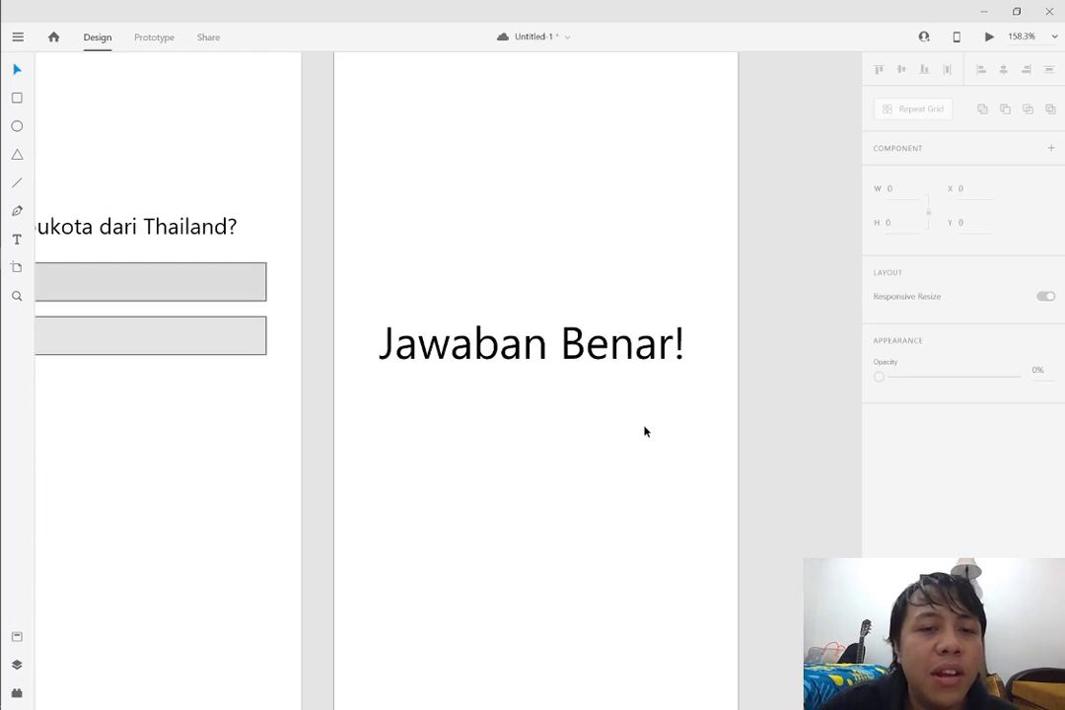
scroll(644, 430, down, 4)
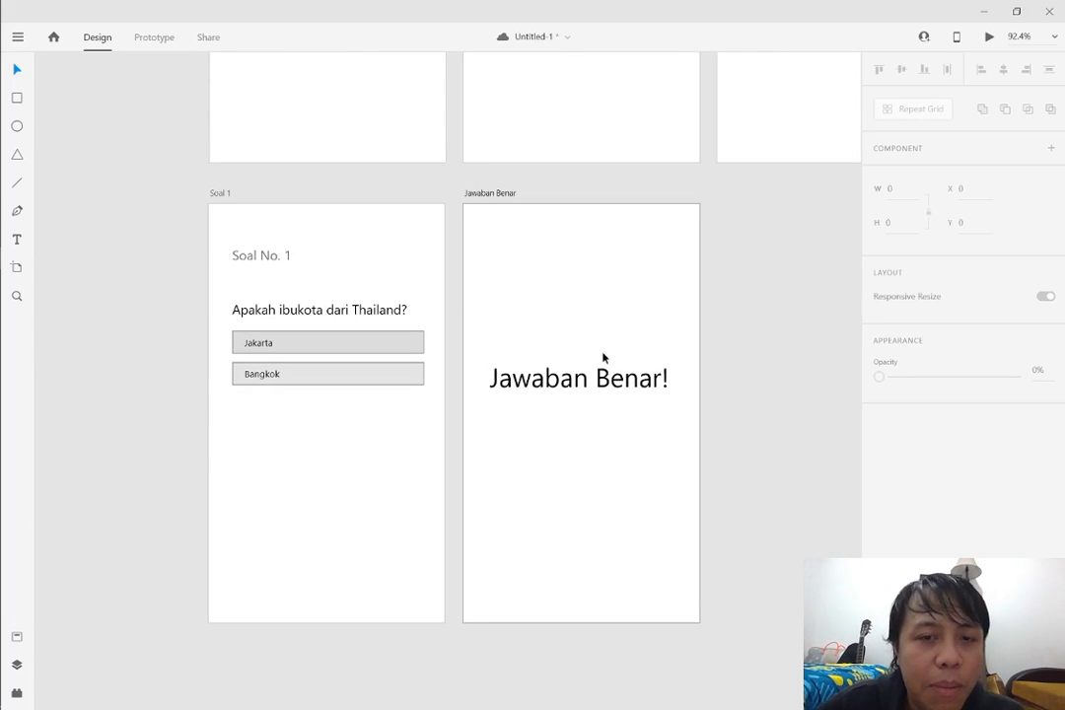
drag(618, 378, 620, 379)
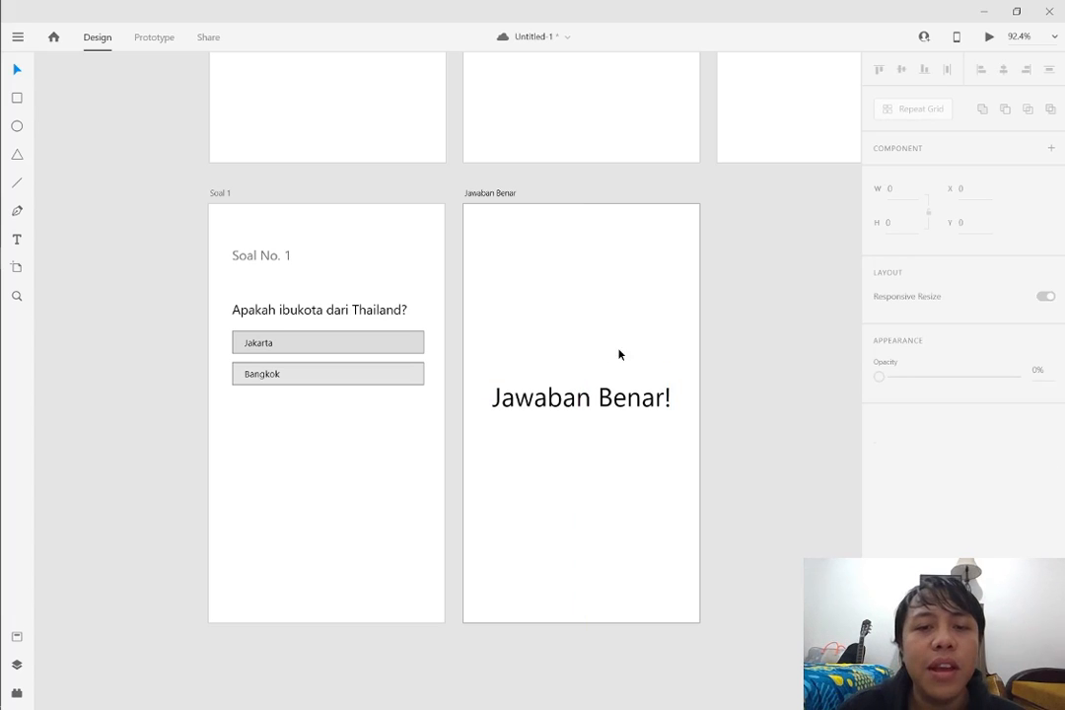
scroll(618, 353, down, 1)
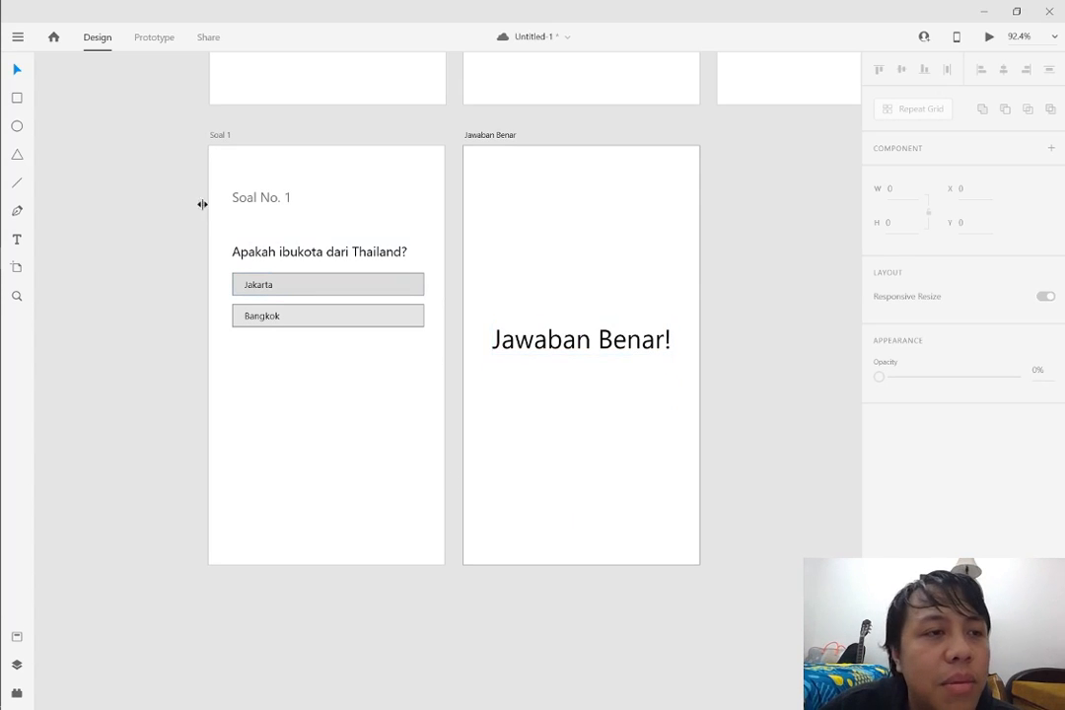
click(617, 342)
click(698, 313)
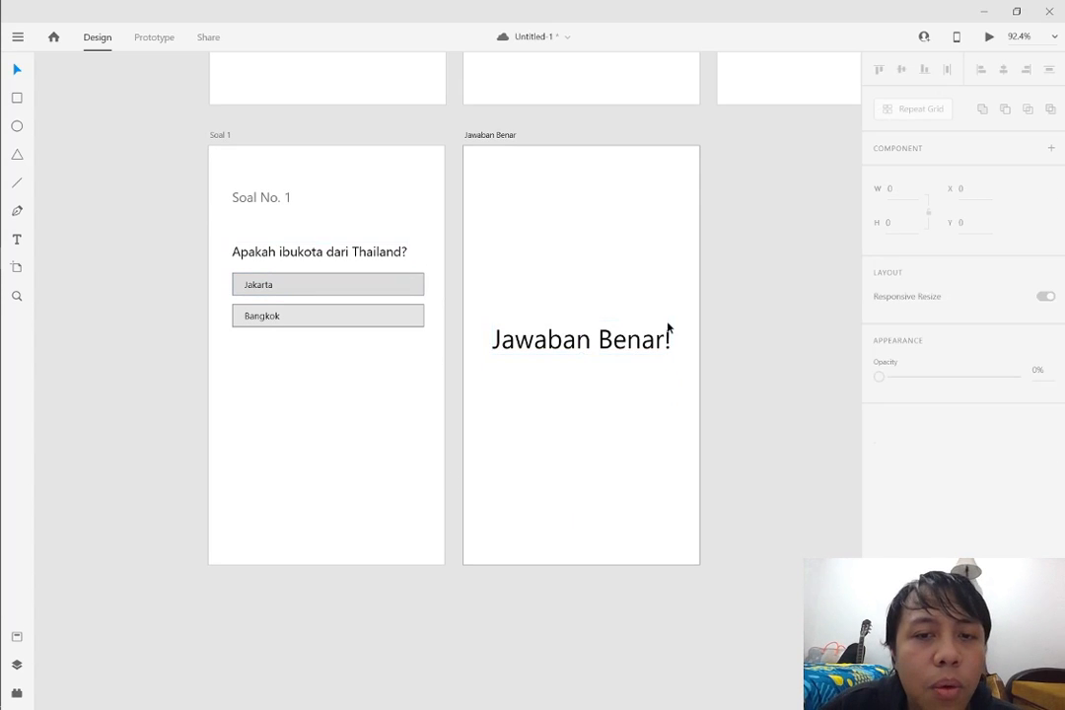
click(668, 335)
click(661, 367)
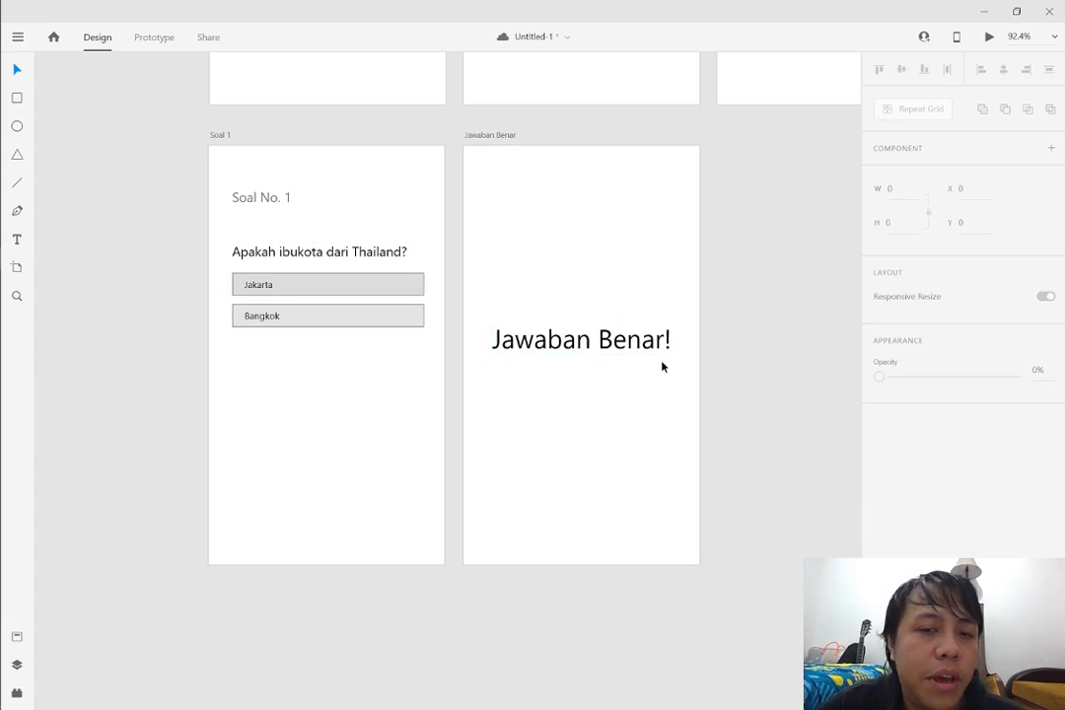
Duplicate the "Jawaban Benar!" text directly below itself and change the copy to "Lanjut ke soal berikutnya >>>"
drag(634, 347, 634, 382)
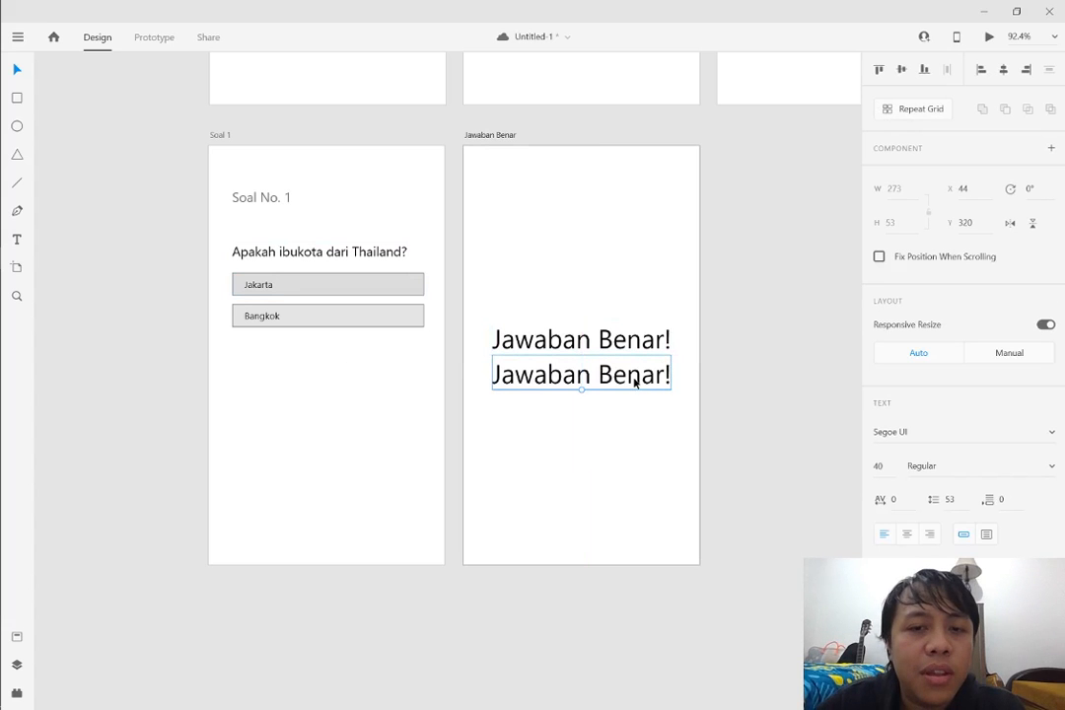
double_click(634, 383)
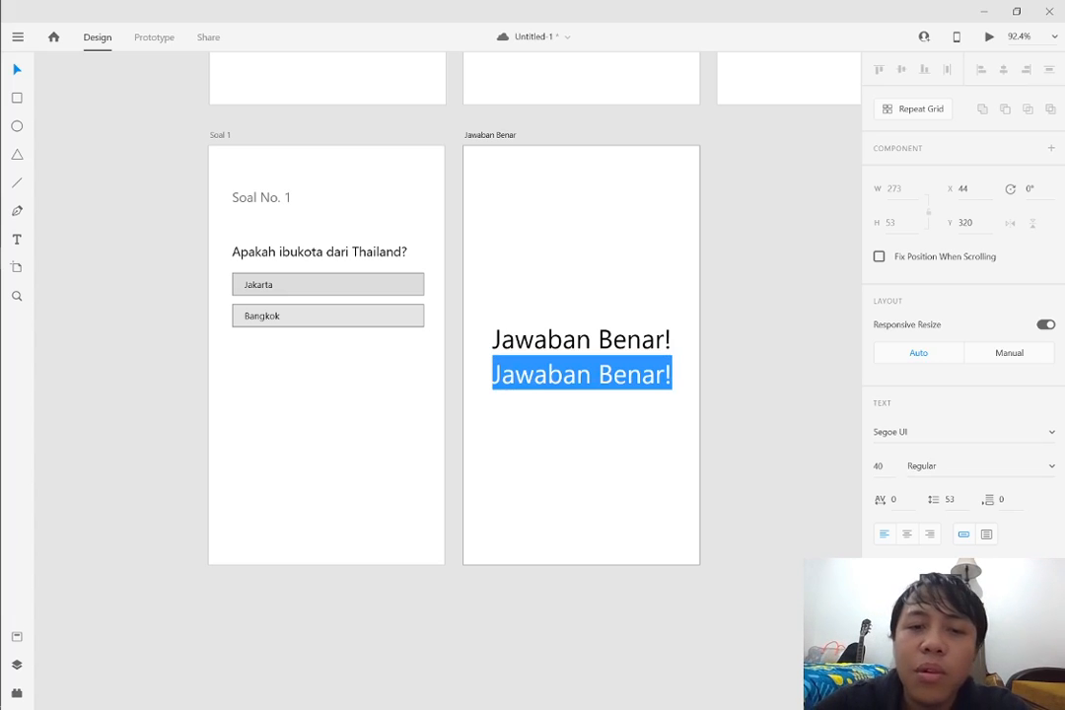
text(Lanjut ke so)
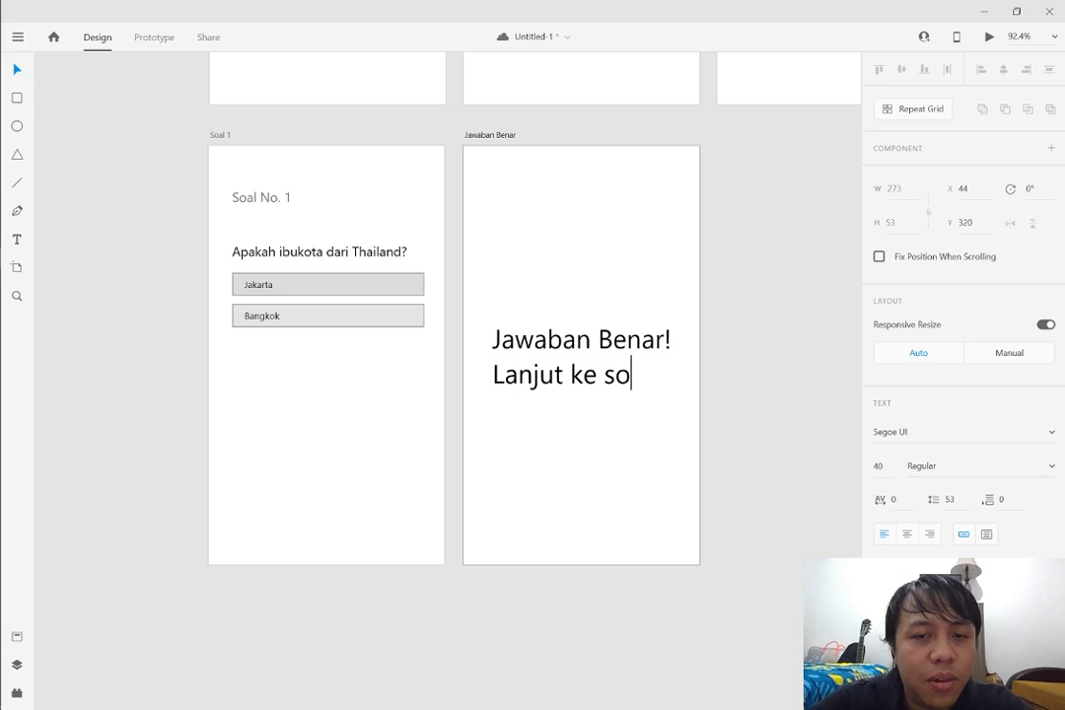
text(al berikutnya)
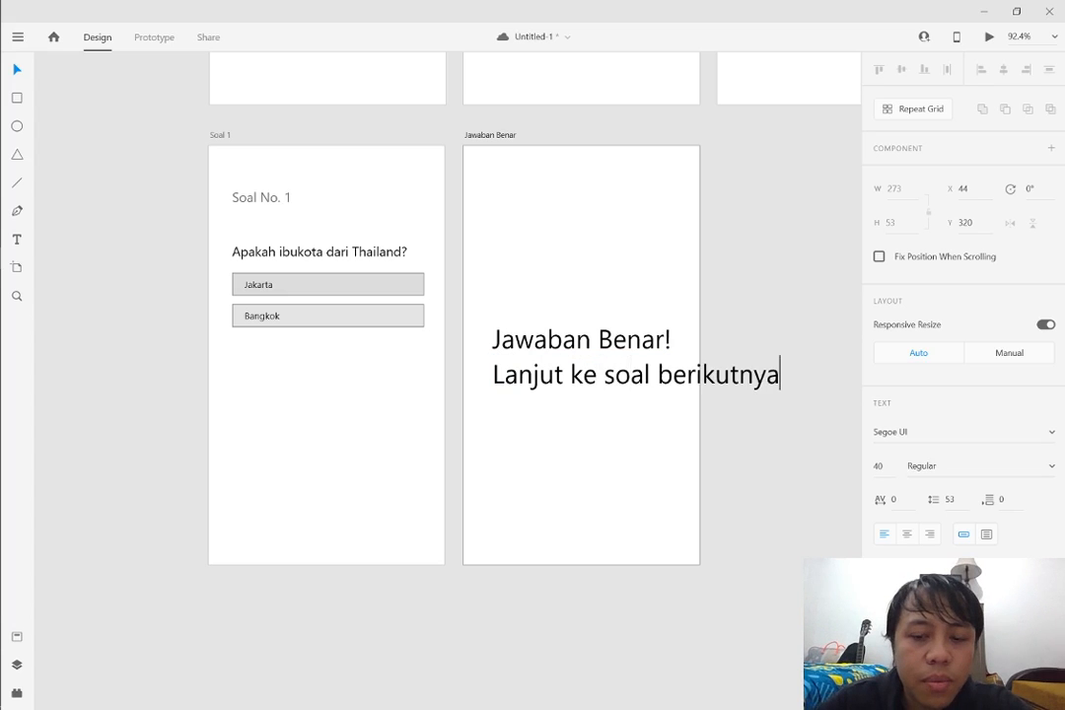
text( >>>)
key(shift+Home)
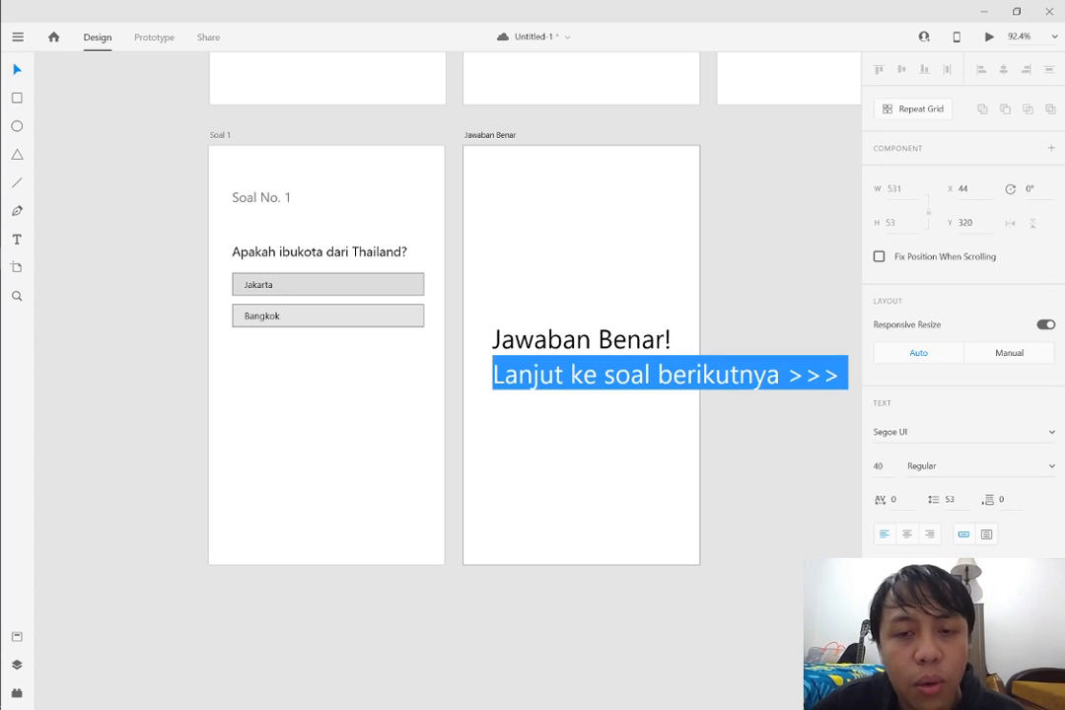
key(Escape)
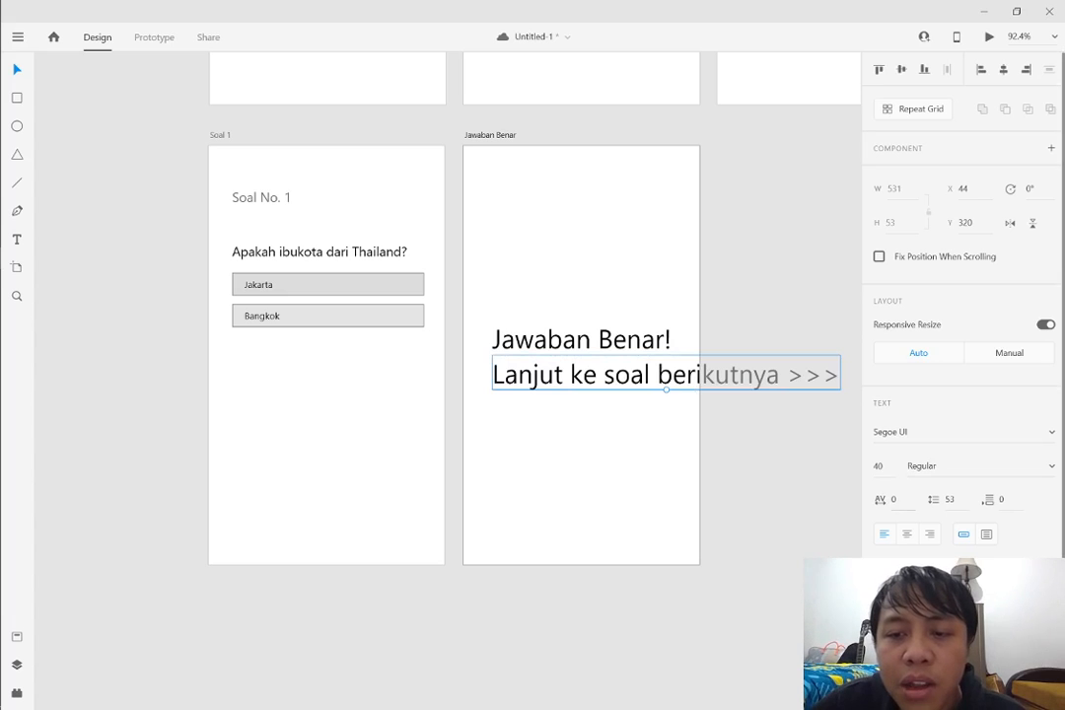
Set the "Lanjut ke soal berikutnya >>>" text to size 16 and center it under the heading at X 69, Y 333
double_click(716, 376)
click(879, 466)
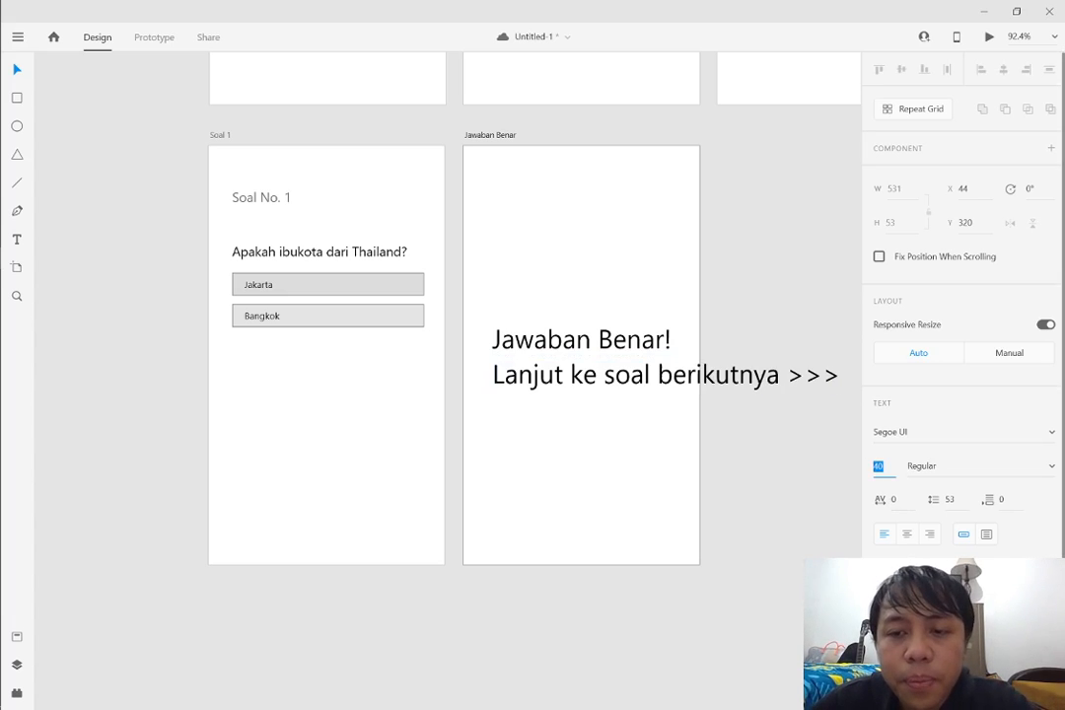
text(12)
key(Return)
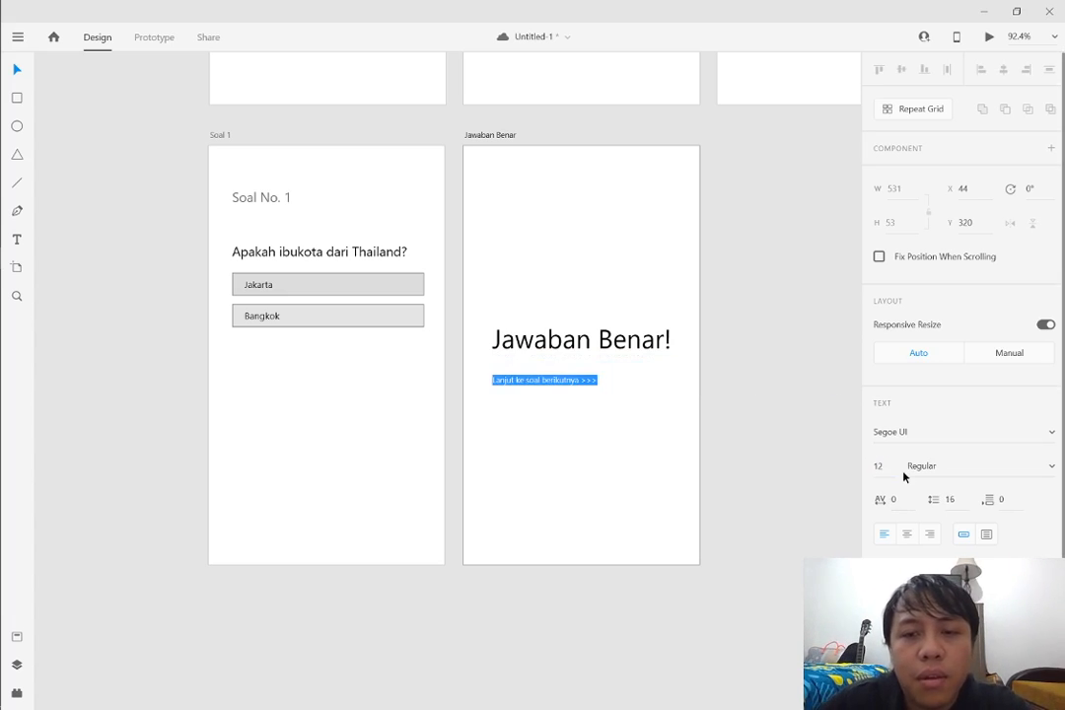
text(16)
key(Return)
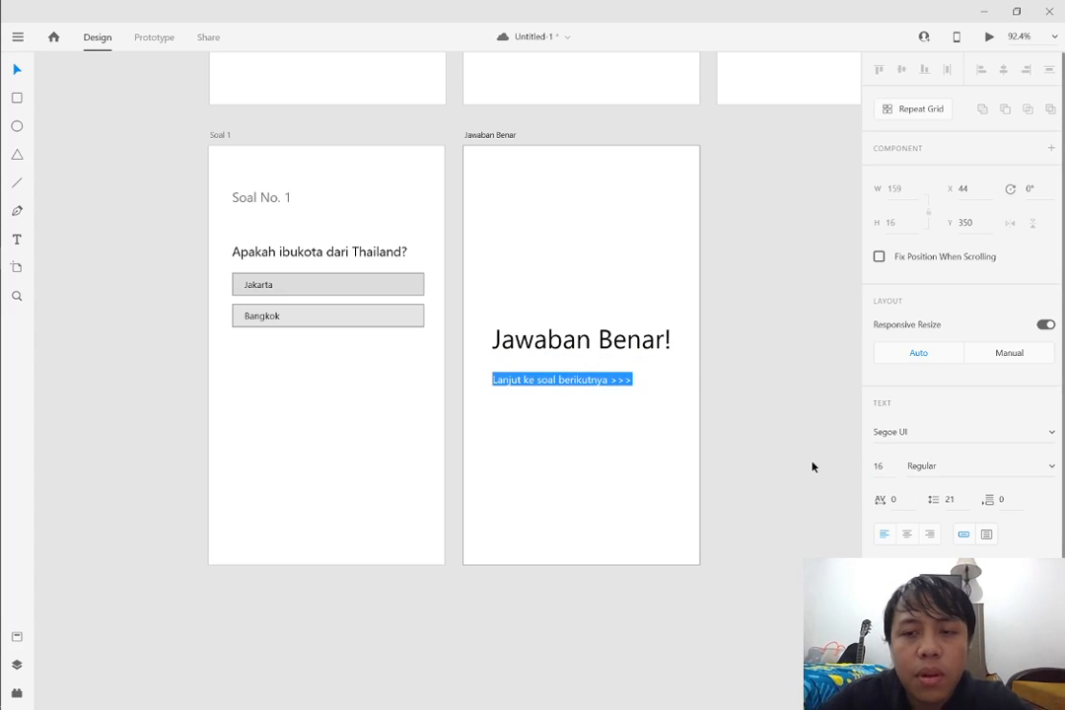
key(Escape)
mouse_move(610, 381)
mouse_down()
mouse_move(645, 379)
mouse_move(590, 373)
mouse_move(612, 381)
mouse_up()
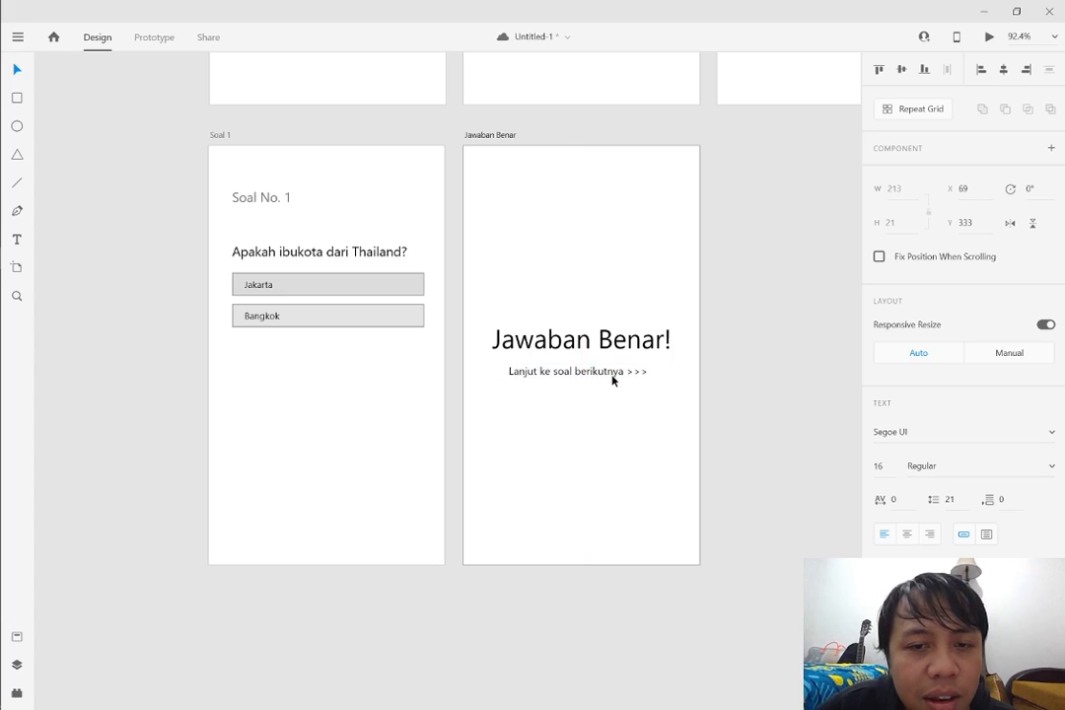
click(693, 408)
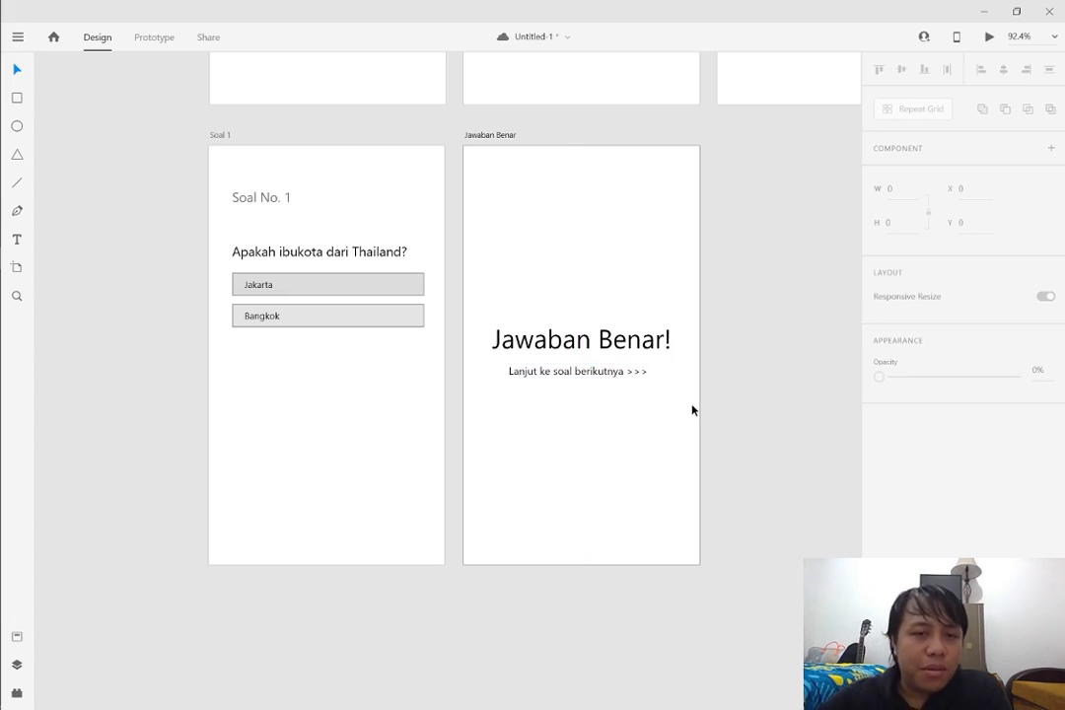
Duplicate the Jawaban Benar artboard and place the copy beside the original, level with it and evenly spaced
drag(732, 345, 788, 431)
mouse_move(737, 448)
mouse_down()
mouse_move(1021, 460)
mouse_move(744, 466)
mouse_up()
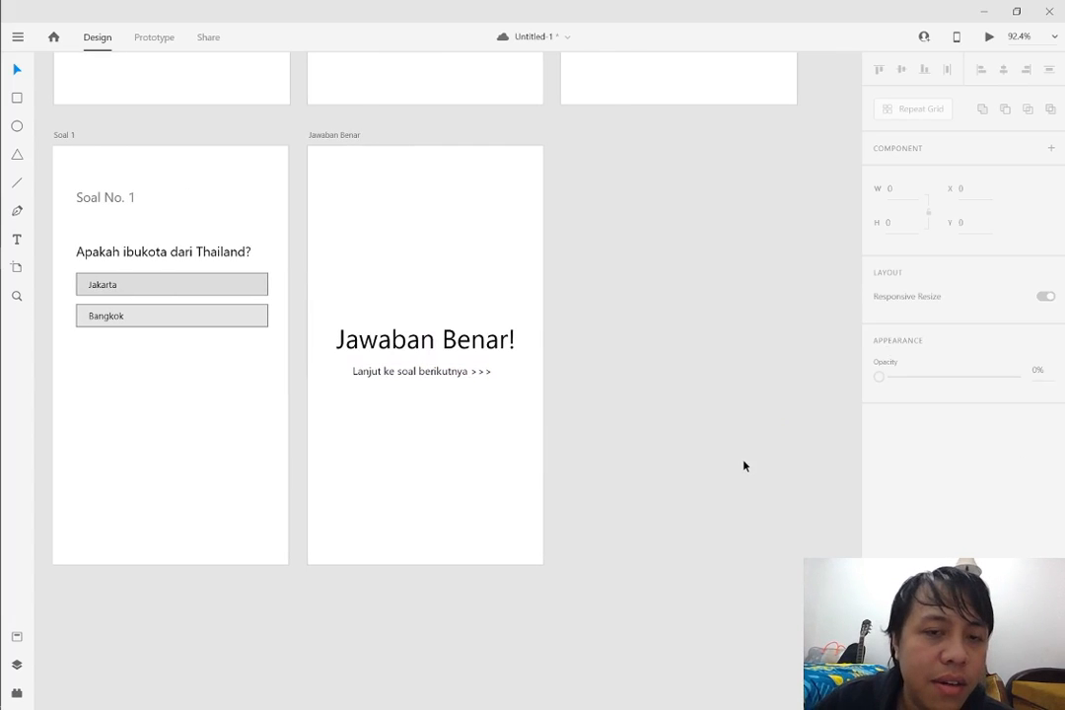
click(326, 140)
drag(345, 143, 611, 152)
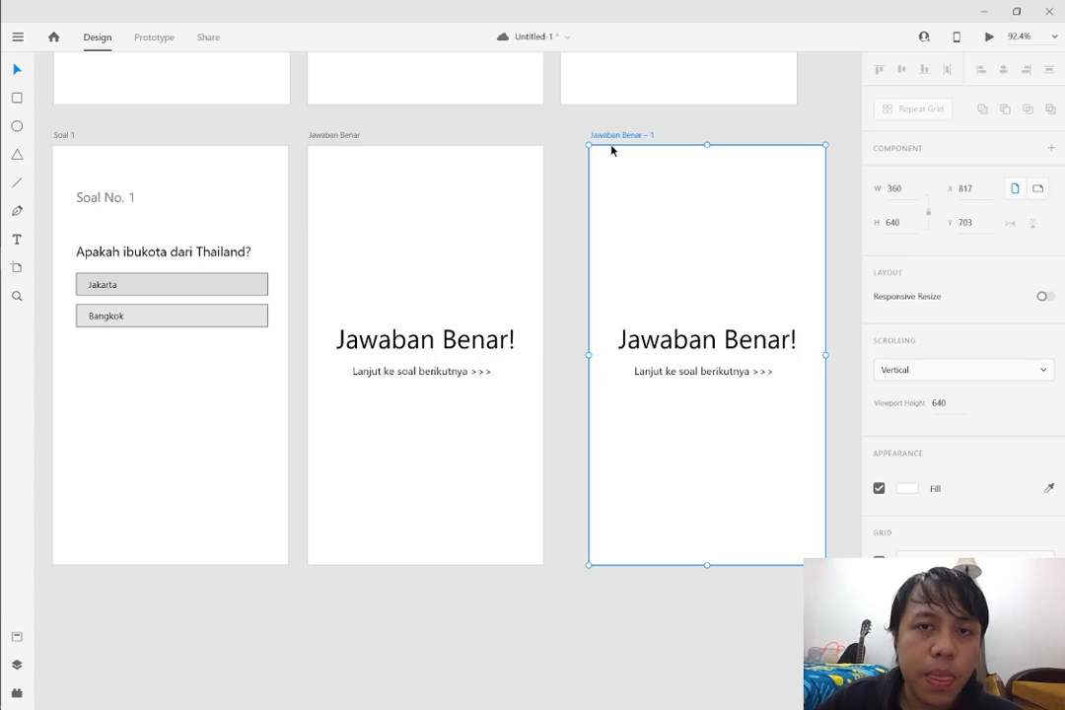
drag(612, 150, 585, 150)
Change the heading on the duplicated artboard to "Jawaban Salah!"
double_click(680, 340)
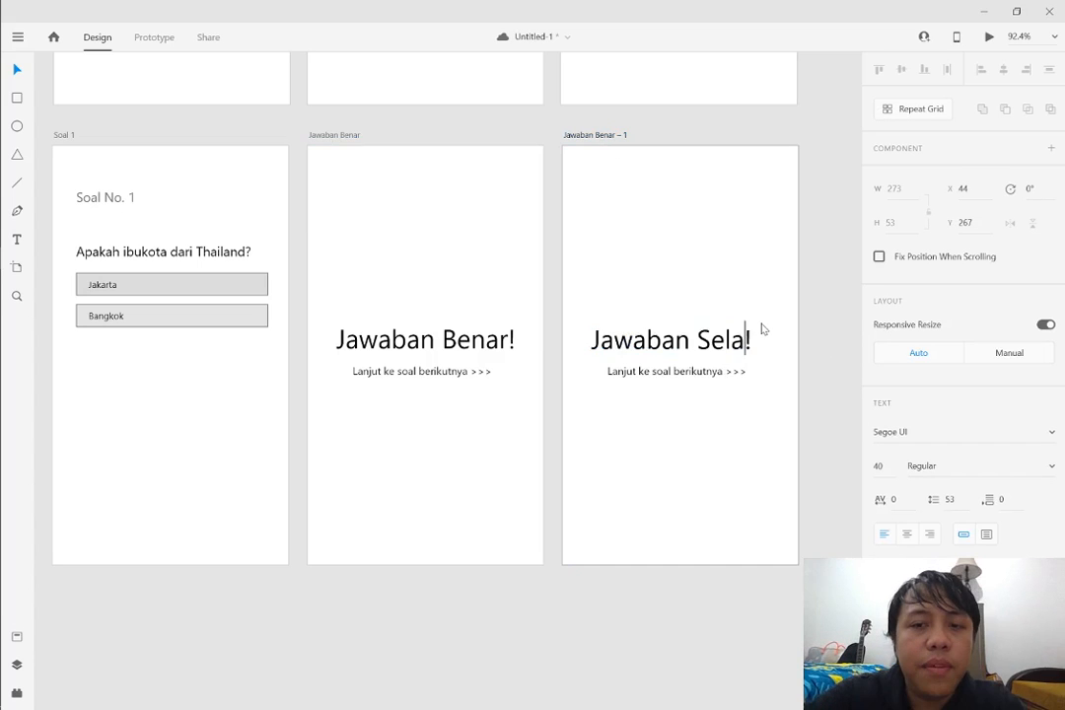
key(BackSpace)
key(BackSpace)
key(BackSpace)
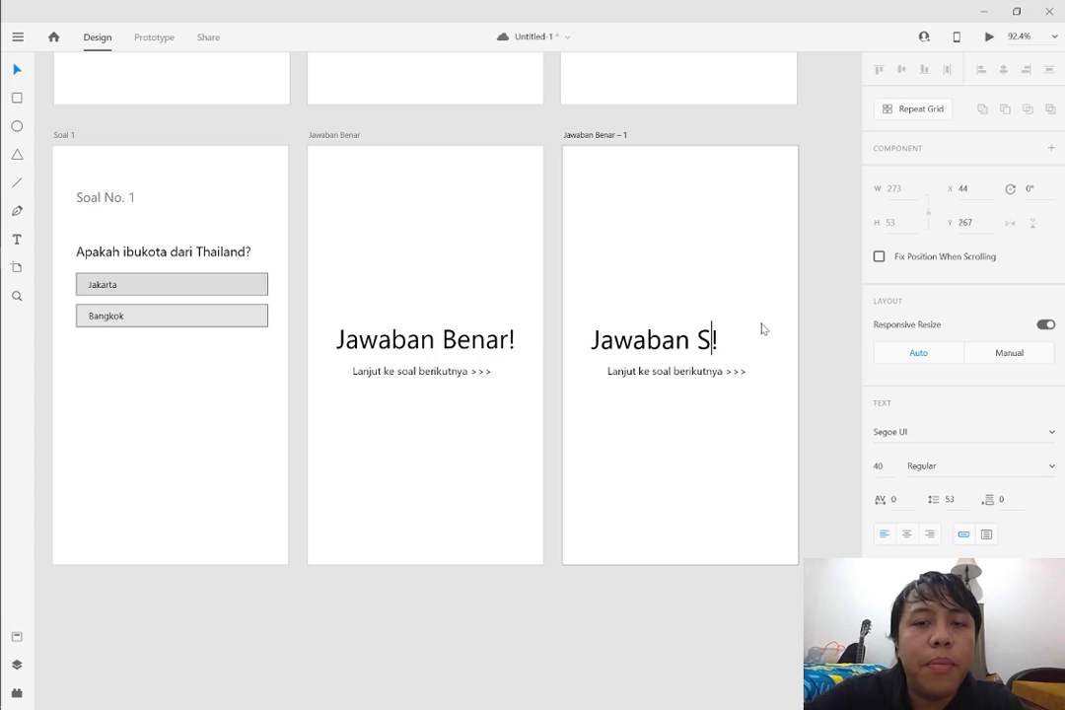
text(alah)
click(730, 376)
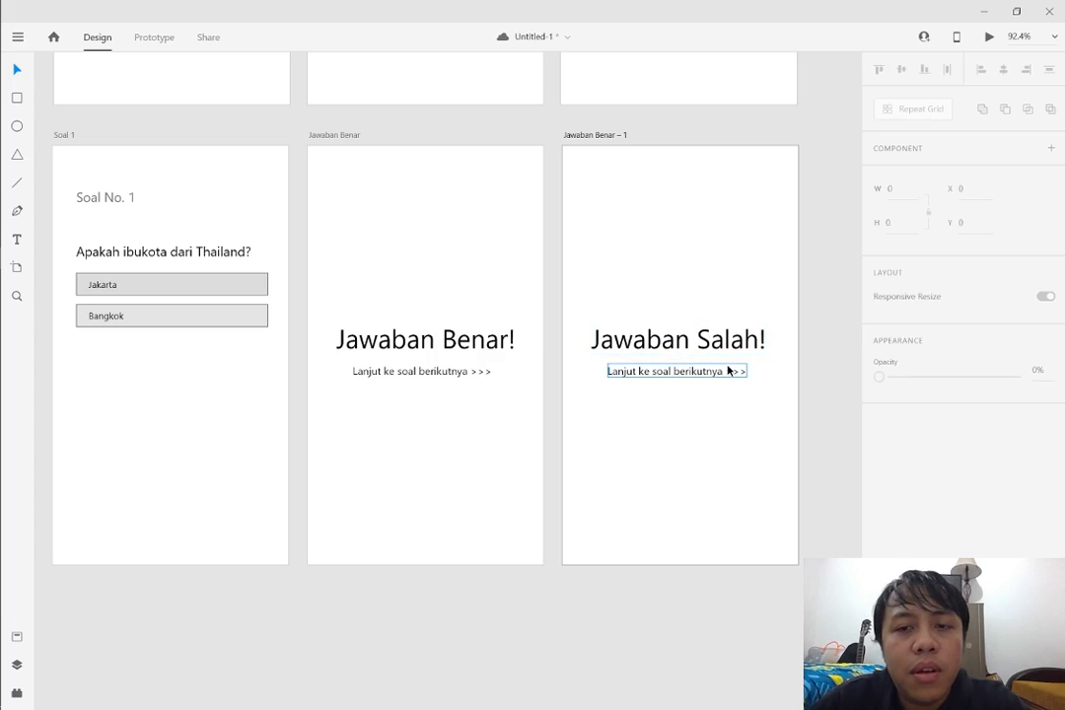
Replace the "Lanjut ke soal berikutnya >>>" text under "Jawaban Salah!" with "Kembali ke menu utama..."
double_click(729, 371)
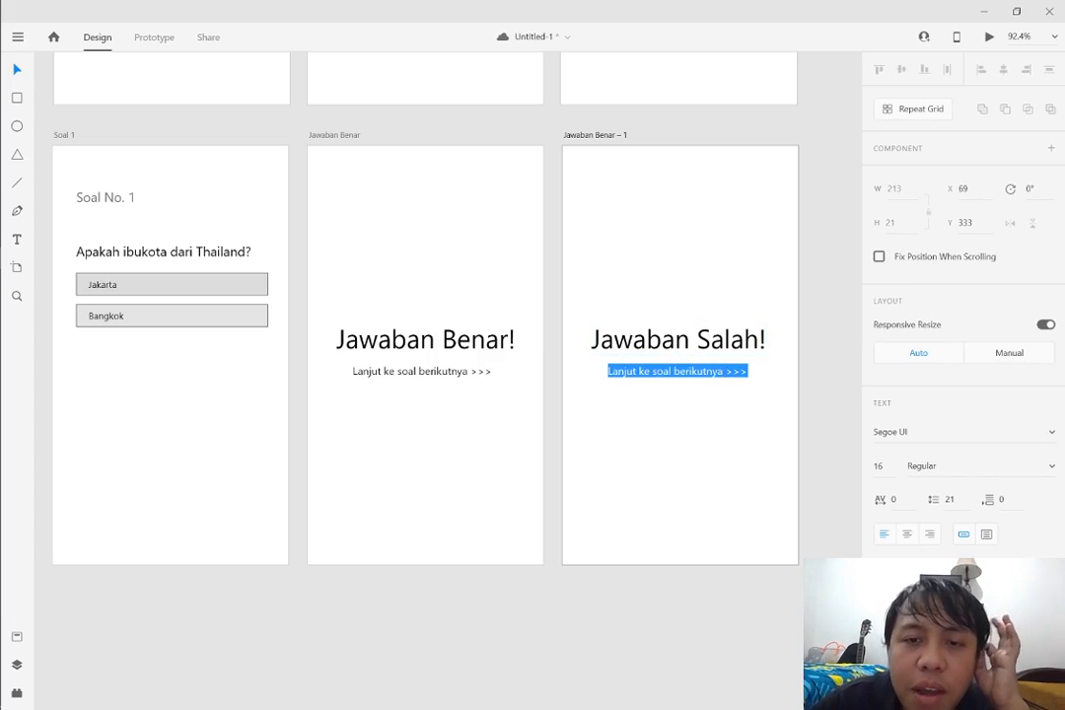
text(Kembaliu)
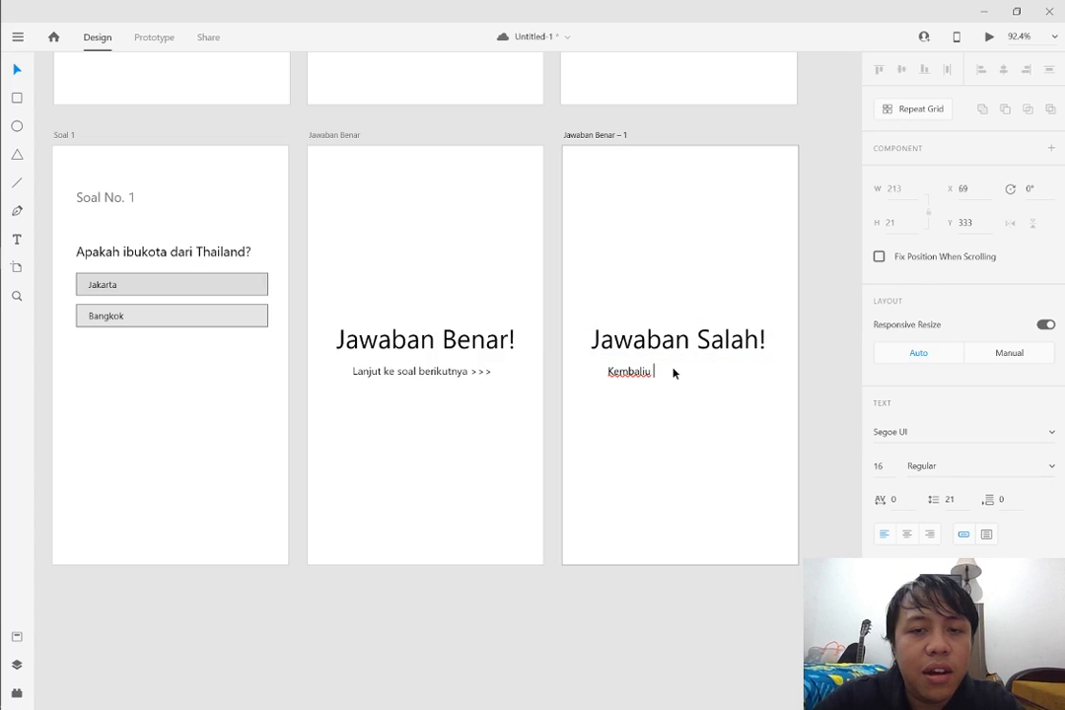
key(BackSpace)
text(ke menu)
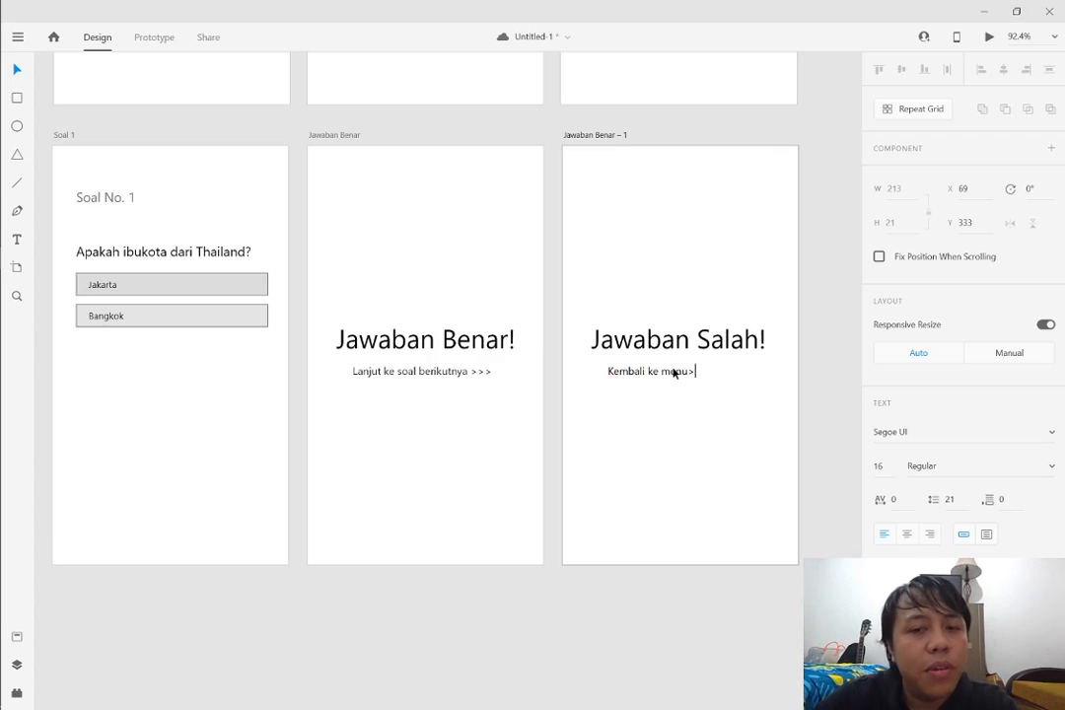
text( >>>)
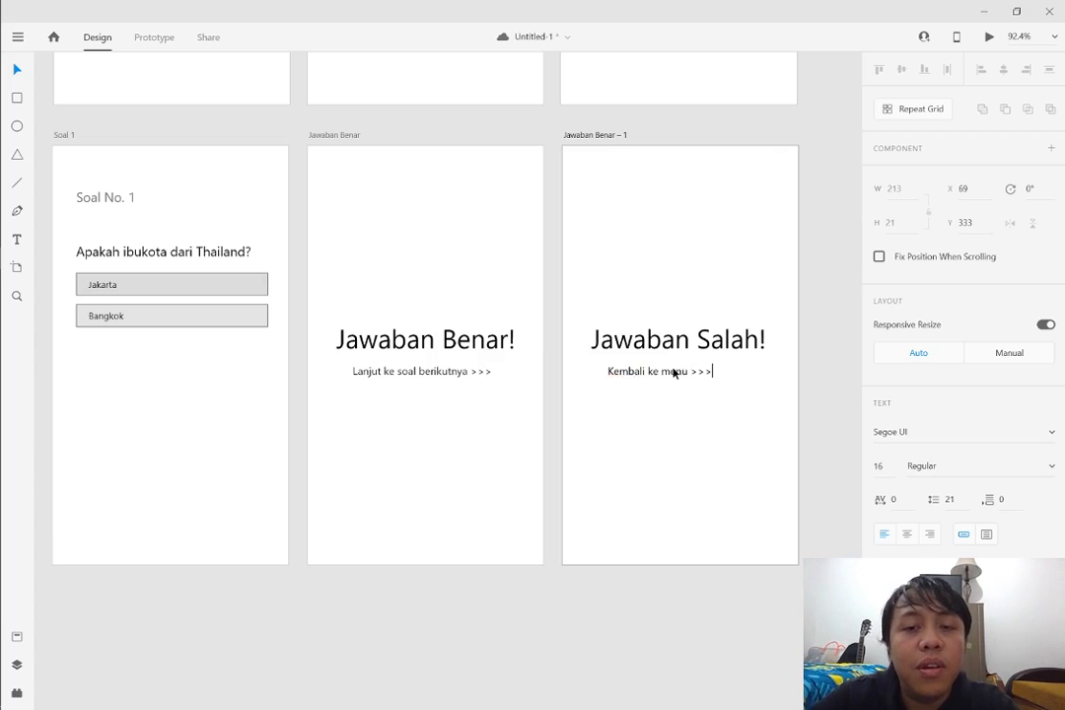
key(BackSpace)
key(BackSpace)
key(BackSpace)
key(BackSpace)
text(utama)
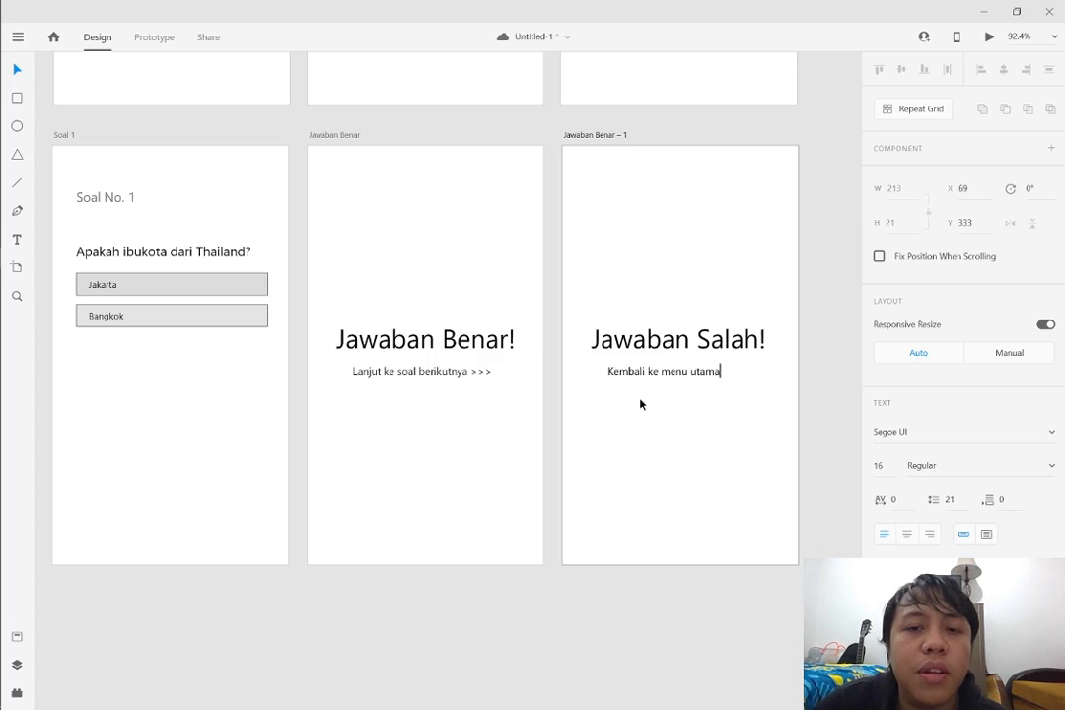
key(Escape)
text(...)
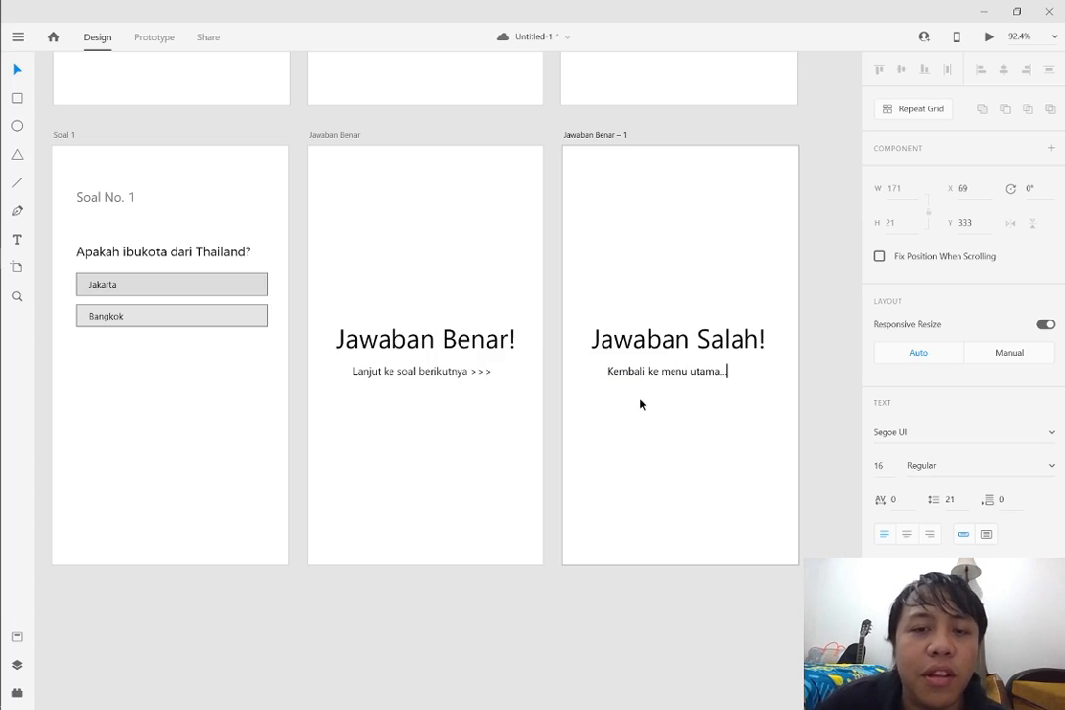
Move the "Kembali ke menu utama..." text slightly lower and center it horizontally on its artboard
click(26, 69)
click(653, 380)
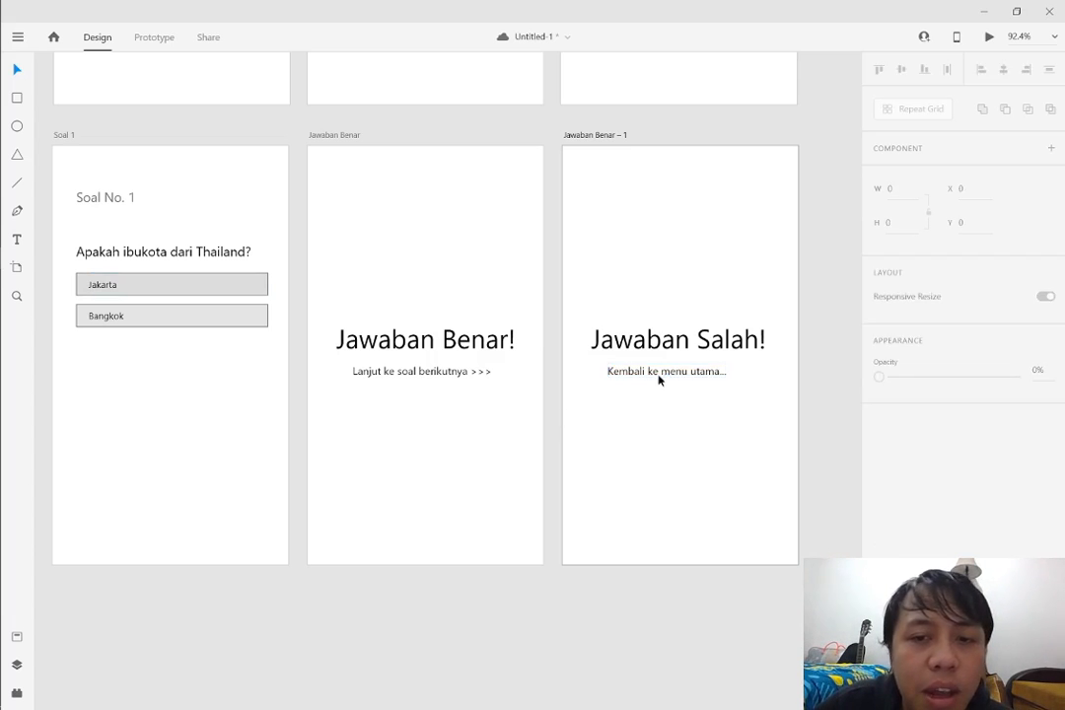
drag(677, 371, 695, 390)
click(756, 389)
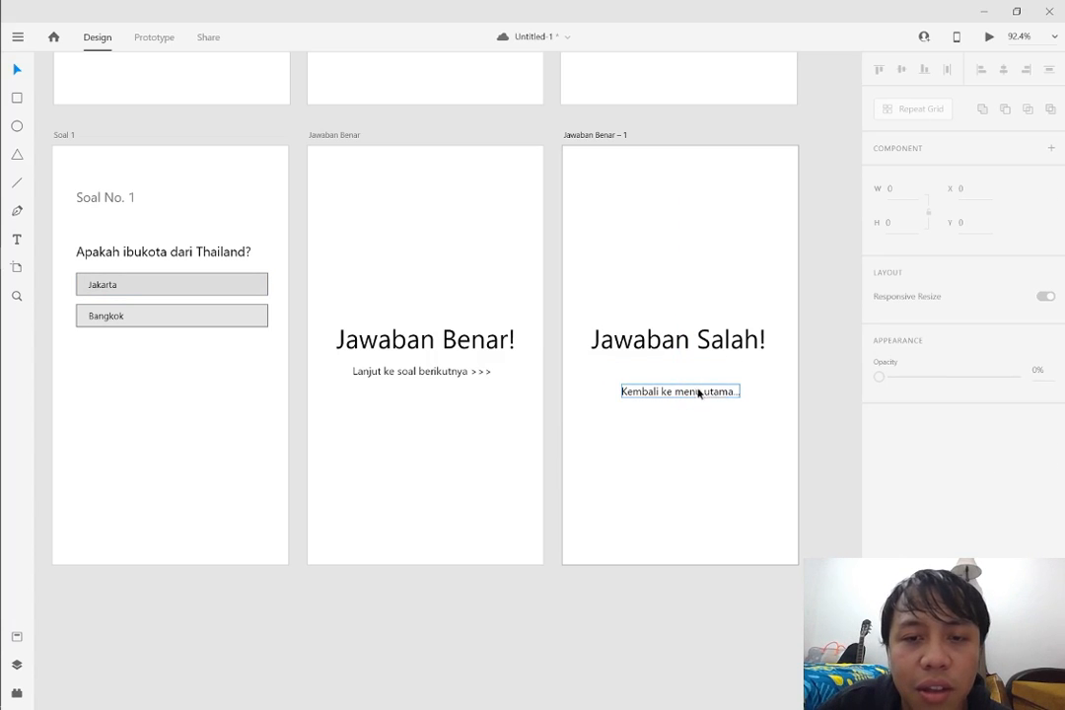
Duplicate the "Jawaban Salah!" heading just below itself and change the copy to "Kamu kalah"
click(689, 352)
drag(689, 352, 688, 372)
double_click(688, 371)
key(BackSpace)
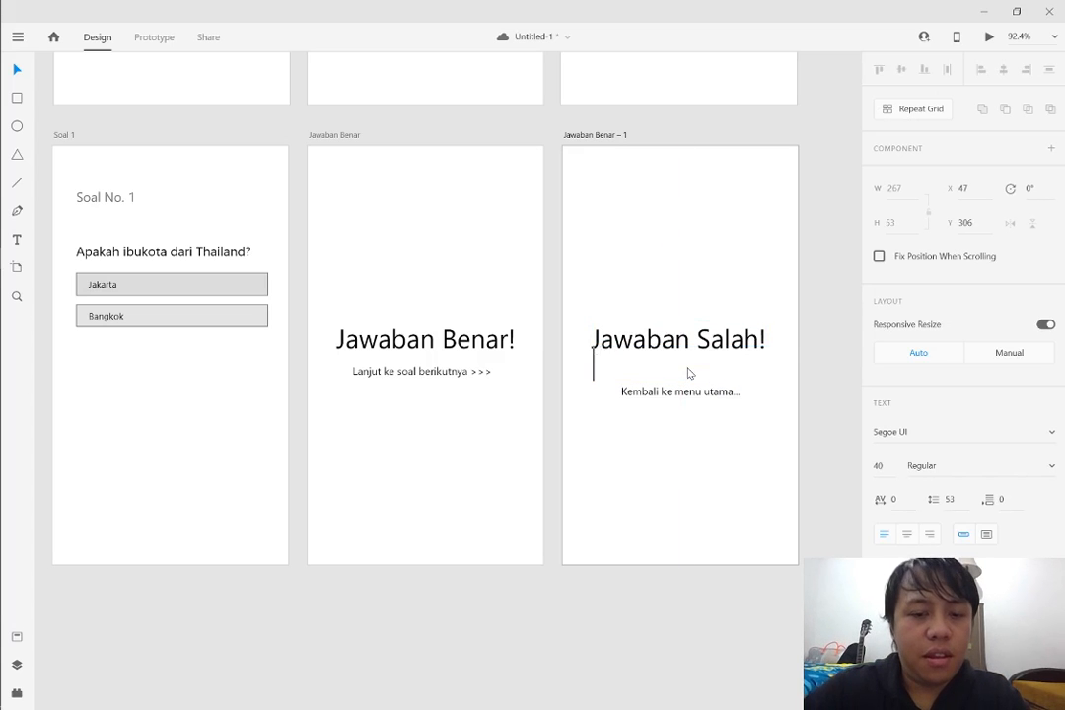
text(Kamu kalah)
key(ctrl+a)
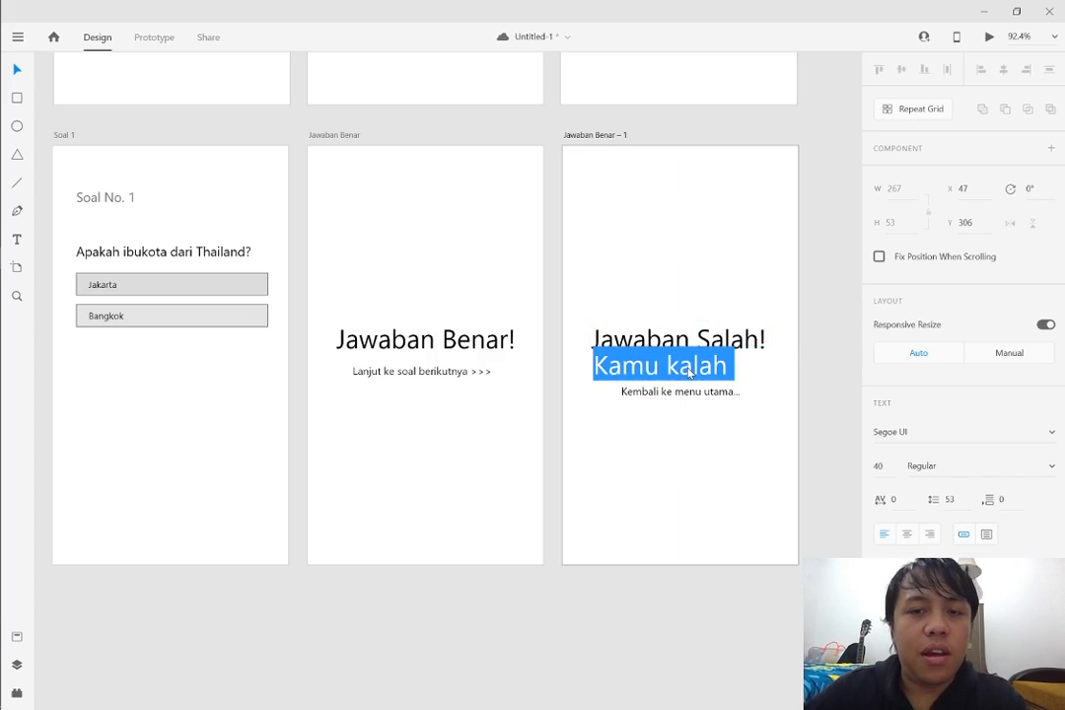
key(Escape)
Set "Kamu kalah" to size 16, center it under the heading, and lower "Kembali ke menu utama..." to Y 409
click(887, 468)
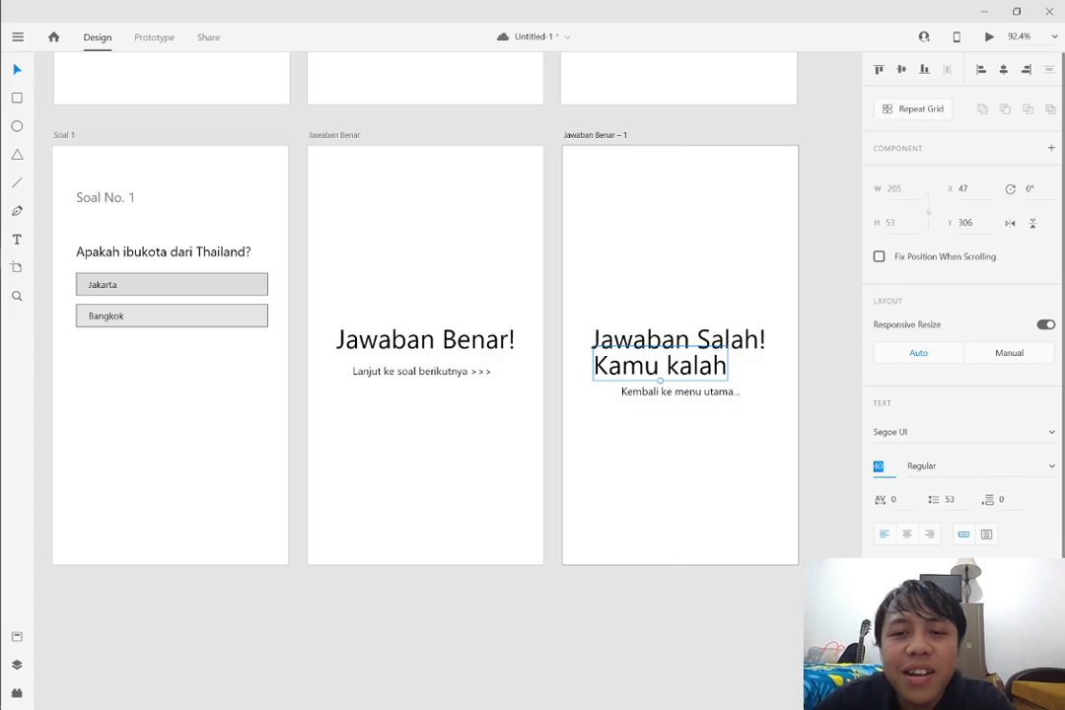
text(16)
key(Return)
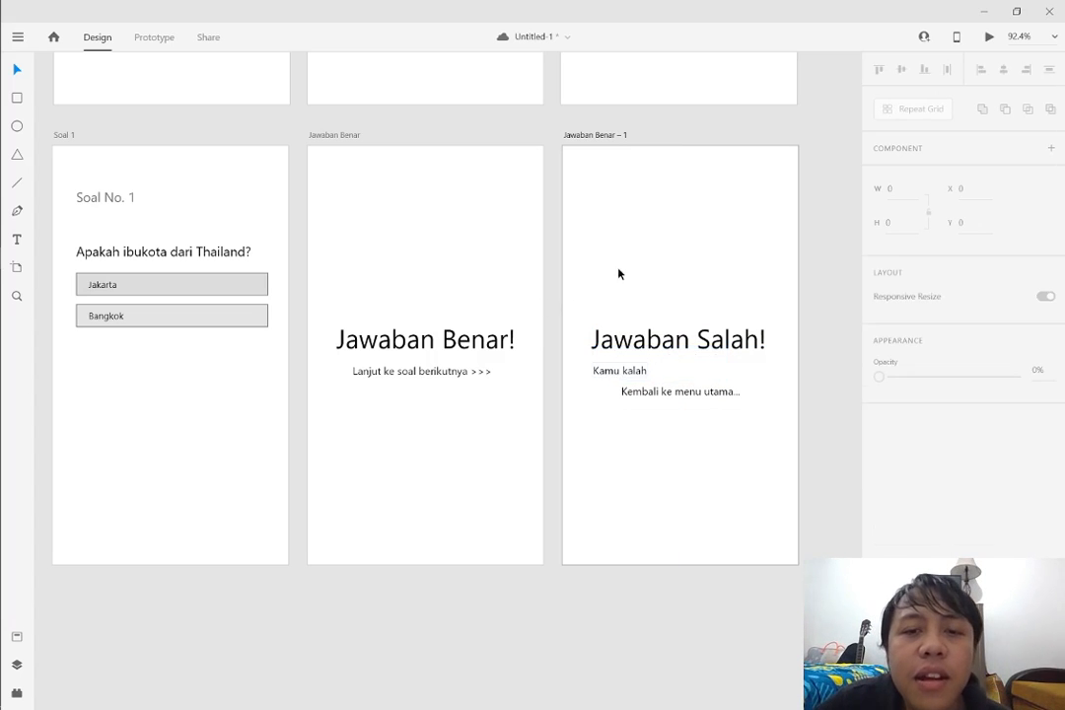
drag(620, 370, 705, 371)
click(718, 408)
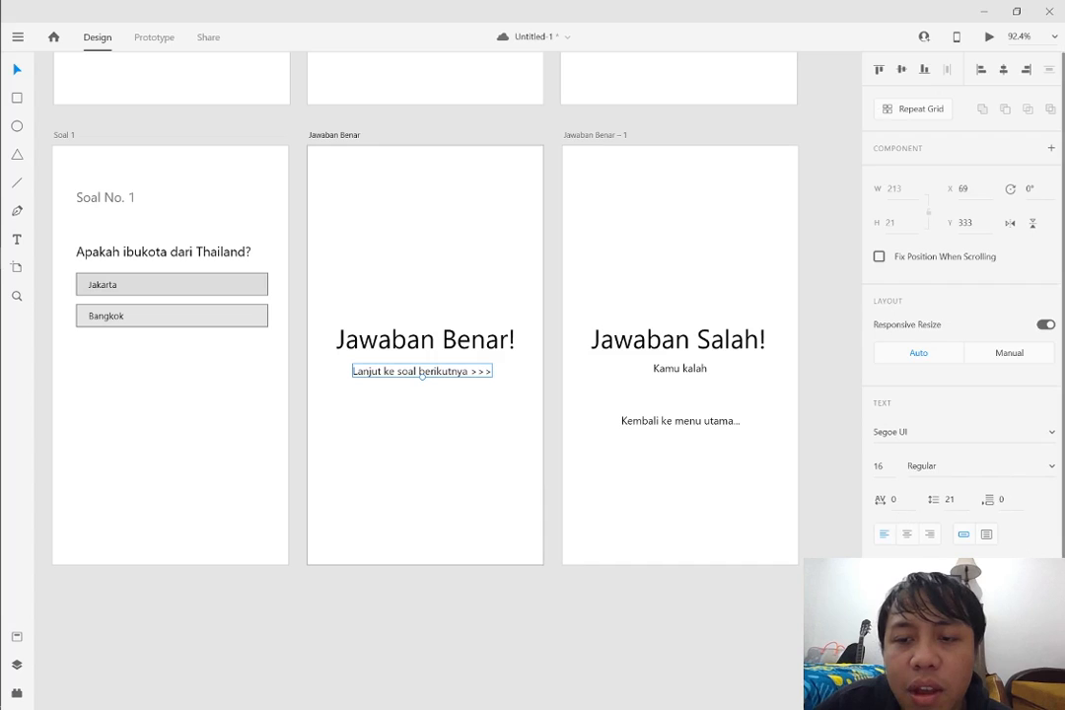
Change the fill color of the "Lanjut ke soal berikutnya >>>" text to blue #0028FF
scroll(907, 552, down, 2)
click(909, 551)
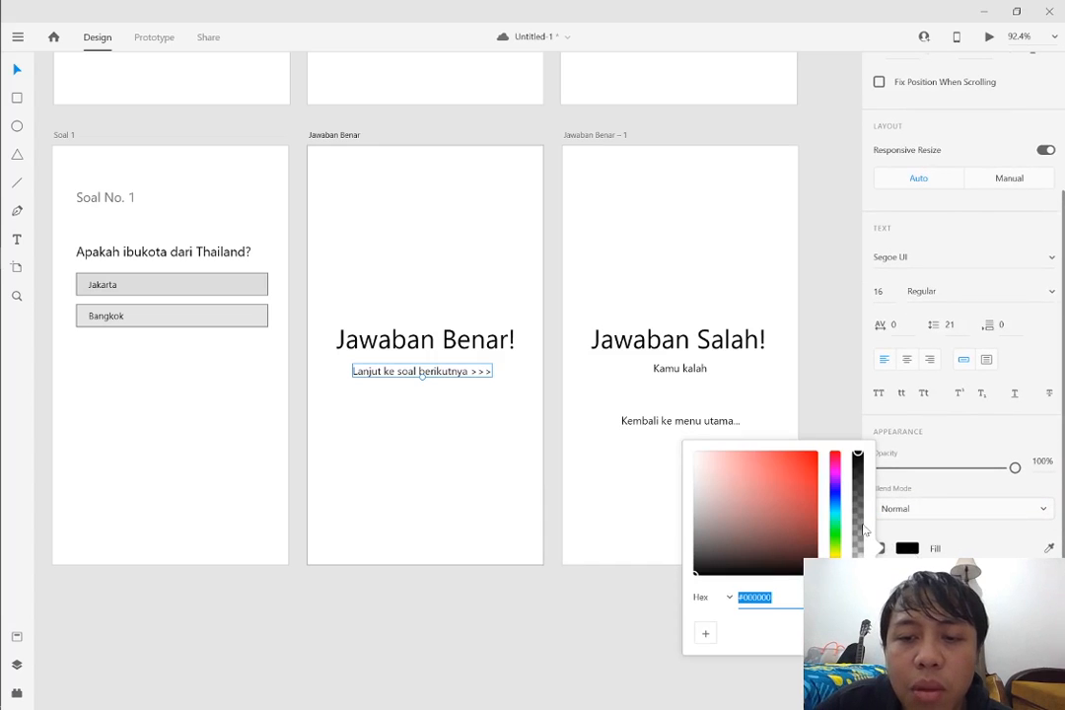
click(836, 497)
drag(813, 497, 820, 452)
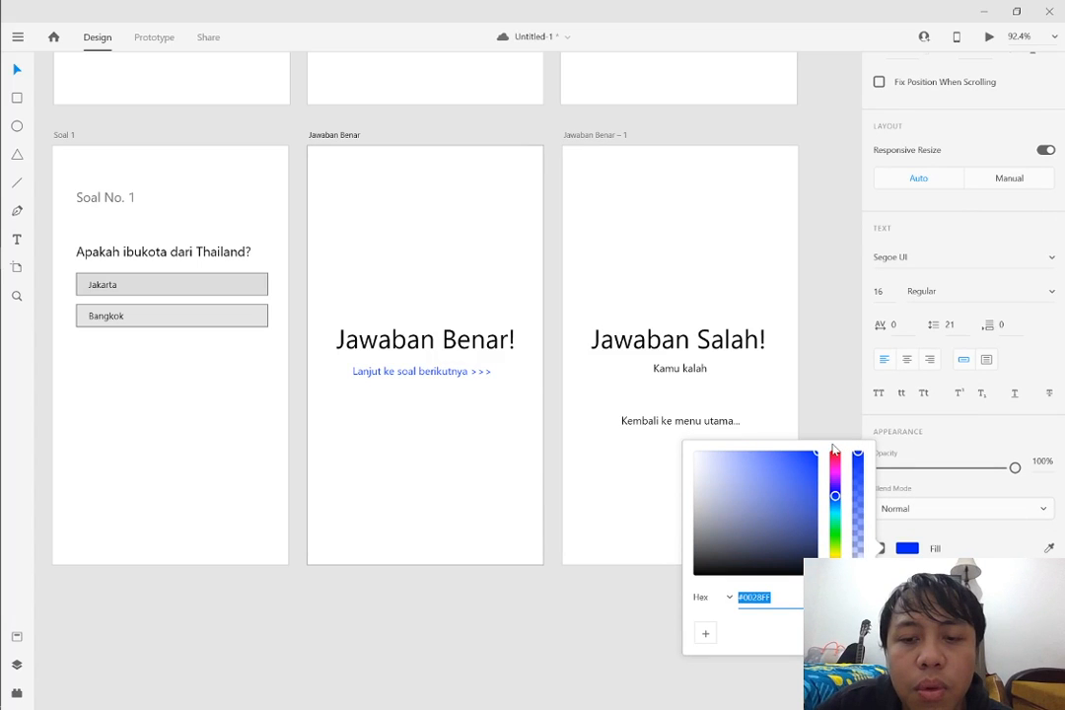
Change the fill color of the "Kembali ke menu utama..." text to blue-violet #2300FF
click(711, 422)
scroll(966, 395, down, 4)
click(906, 548)
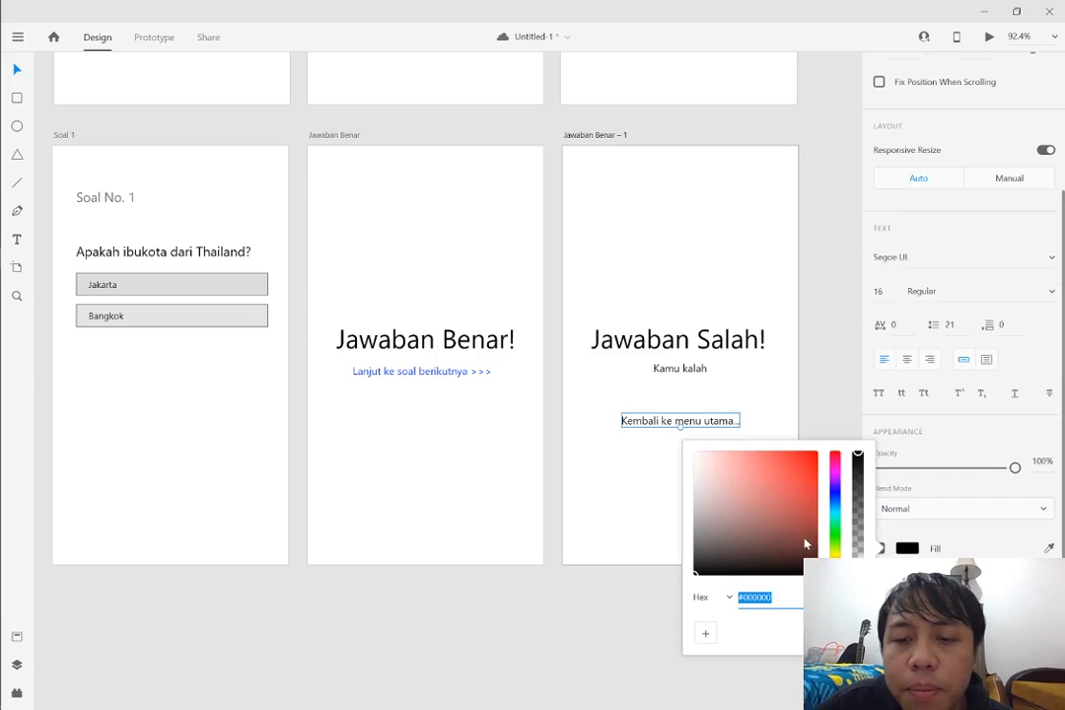
click(835, 490)
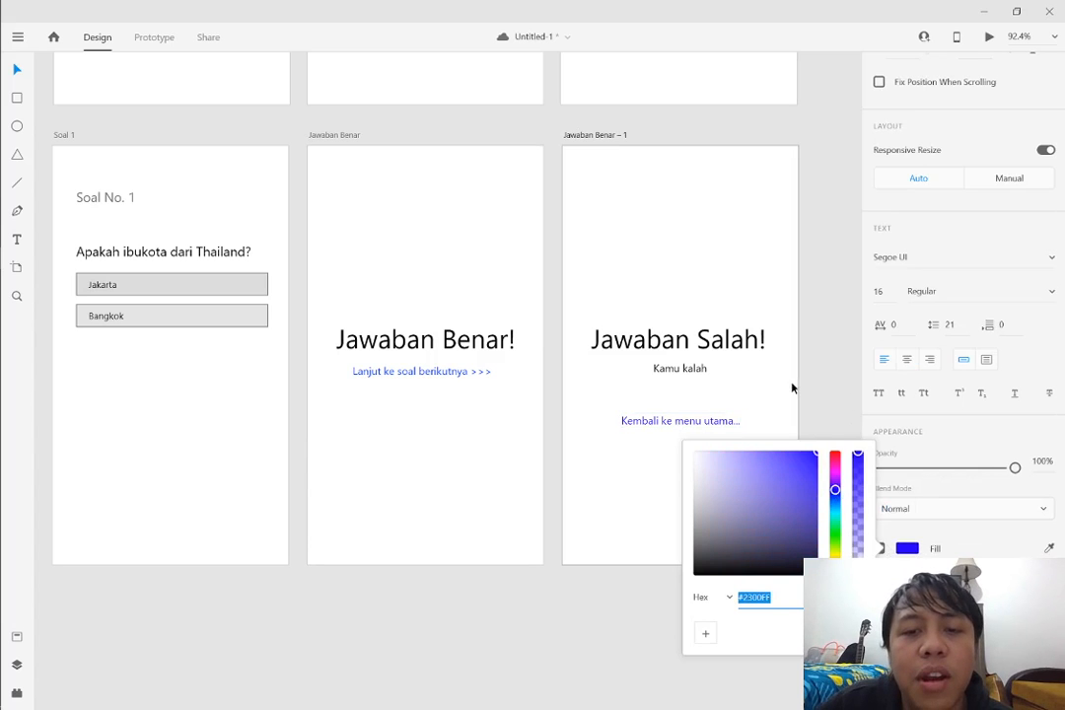
click(731, 406)
click(725, 421)
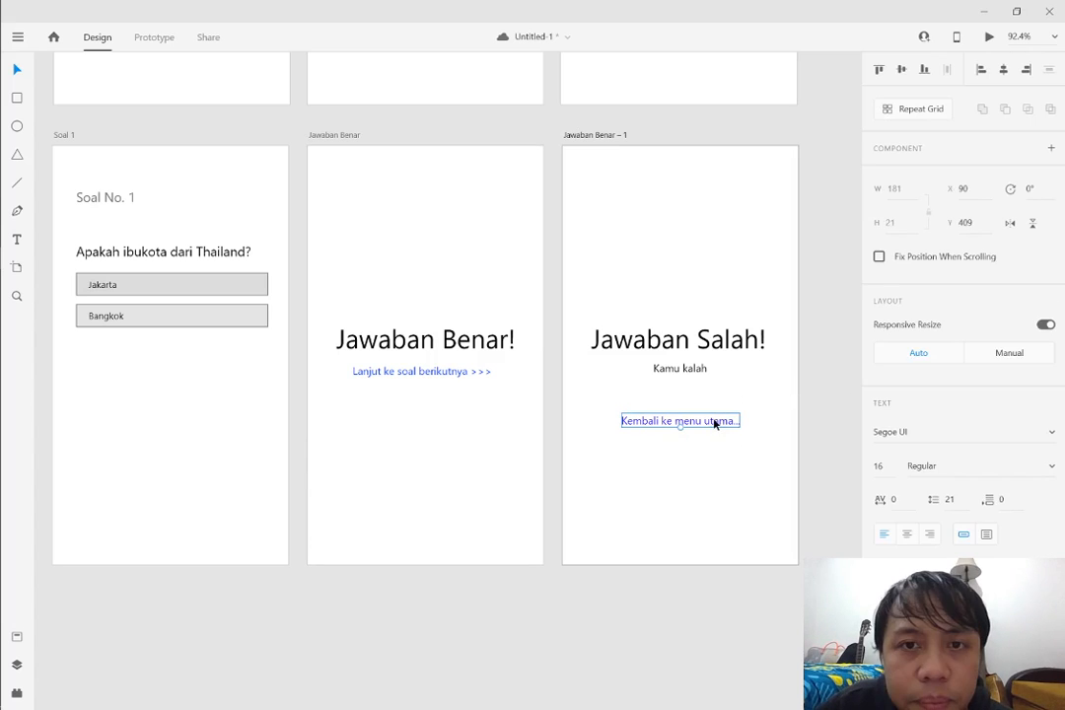
click(679, 451)
scroll(678, 451, down, 1)
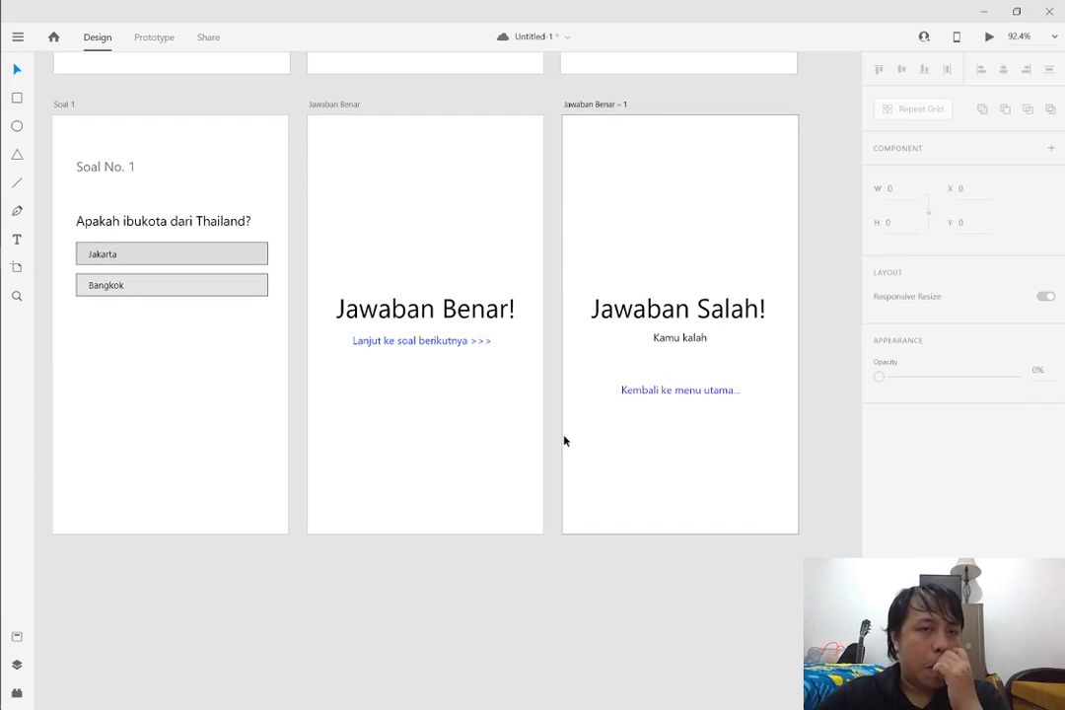
scroll(563, 439, down, 1)
scroll(530, 444, up, 2)
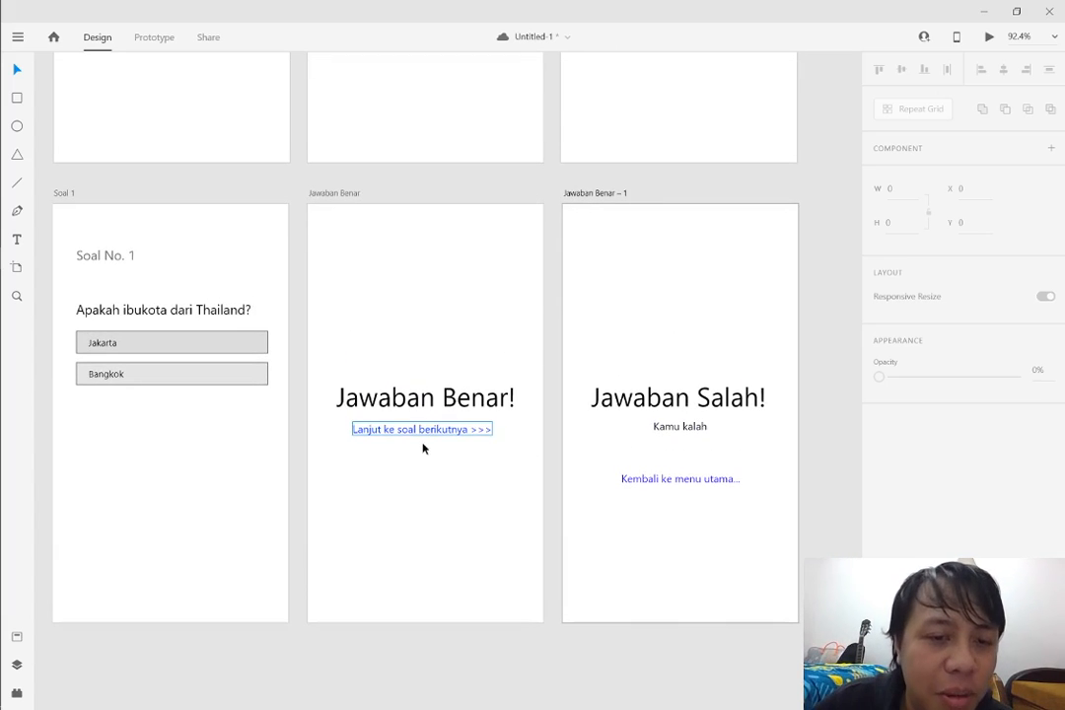
scroll(426, 461, down, 1)
scroll(385, 424, down, 2)
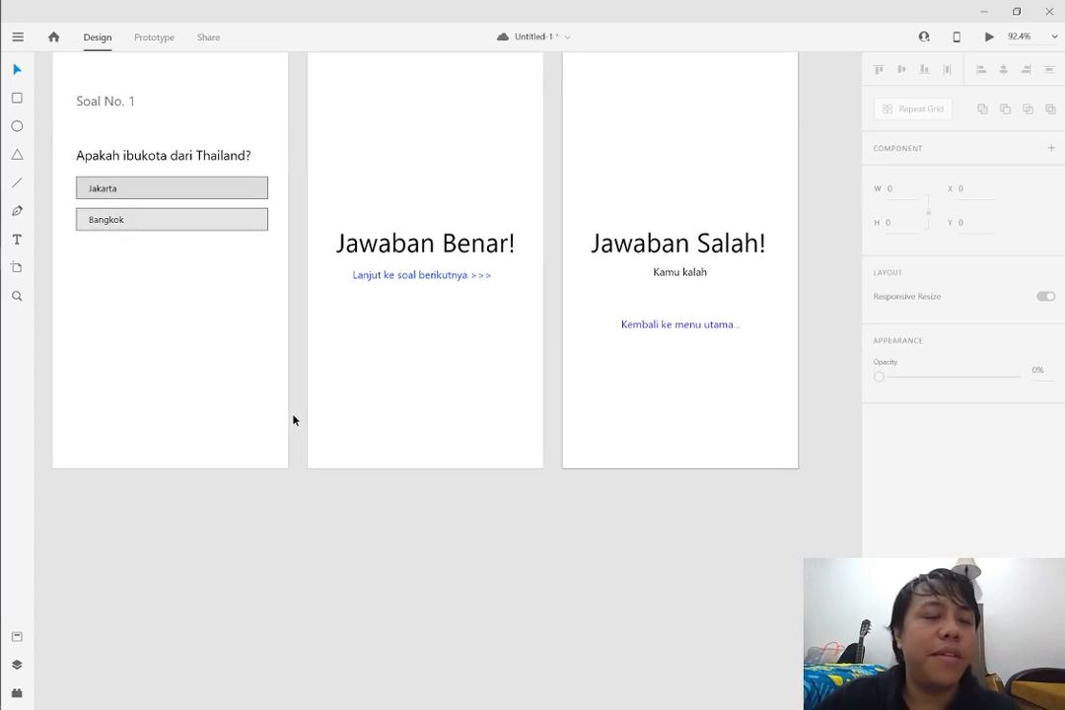
scroll(273, 425, down, 3)
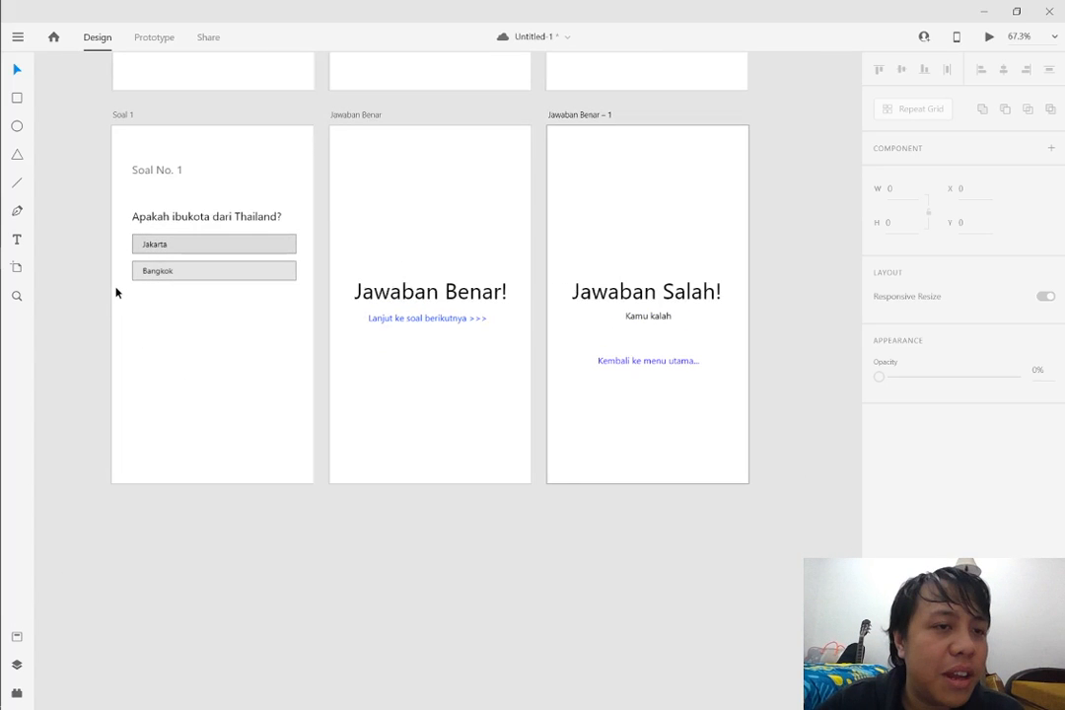
scroll(115, 293, up, 1)
scroll(696, 105, up, 3)
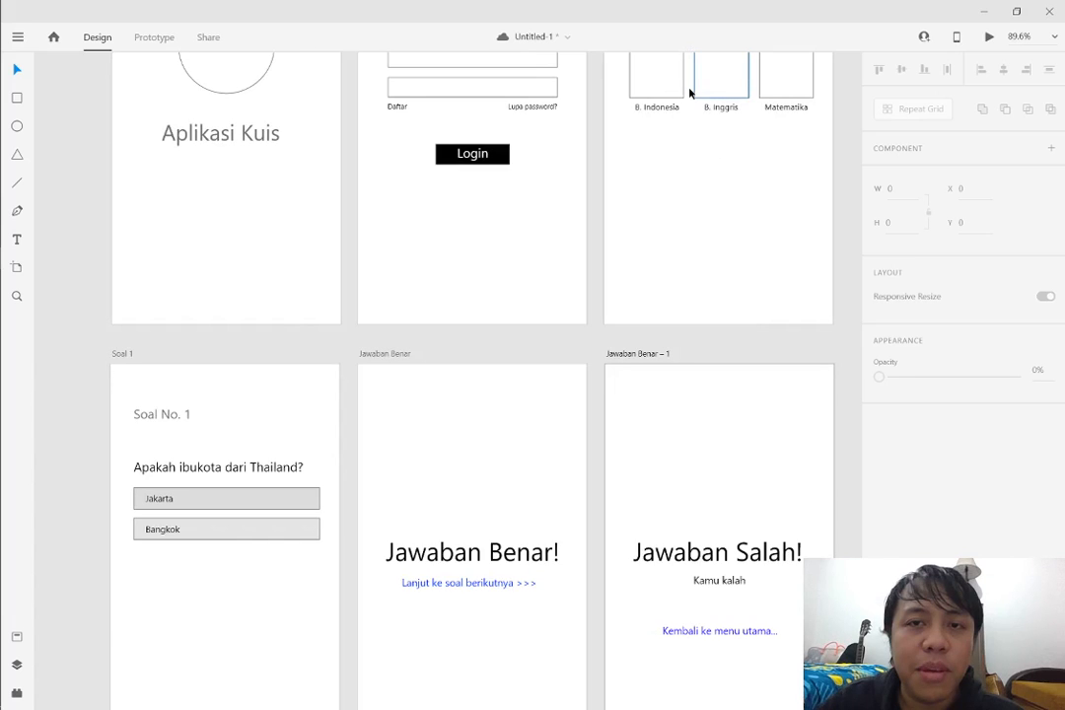
Duplicate the "Soal 1" question artboard, with the copy placed just right of the "Jawaban Salah!" artboard
scroll(689, 93, down, 3)
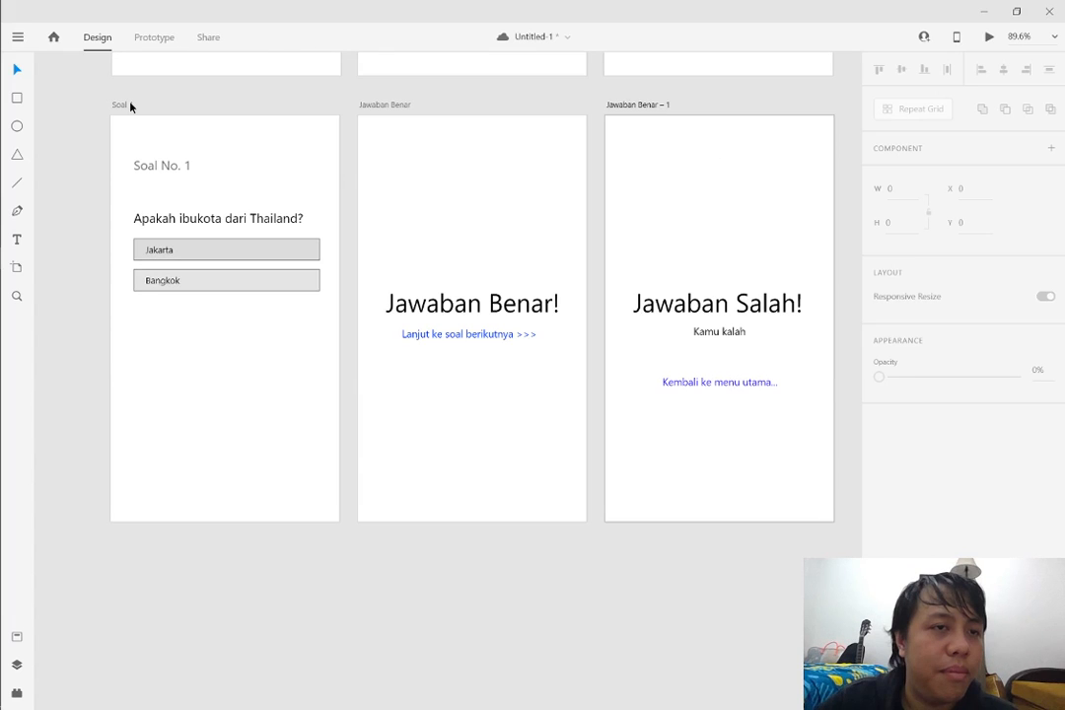
click(129, 104)
key(ctrl+d)
drag(337, 171, 333, 228)
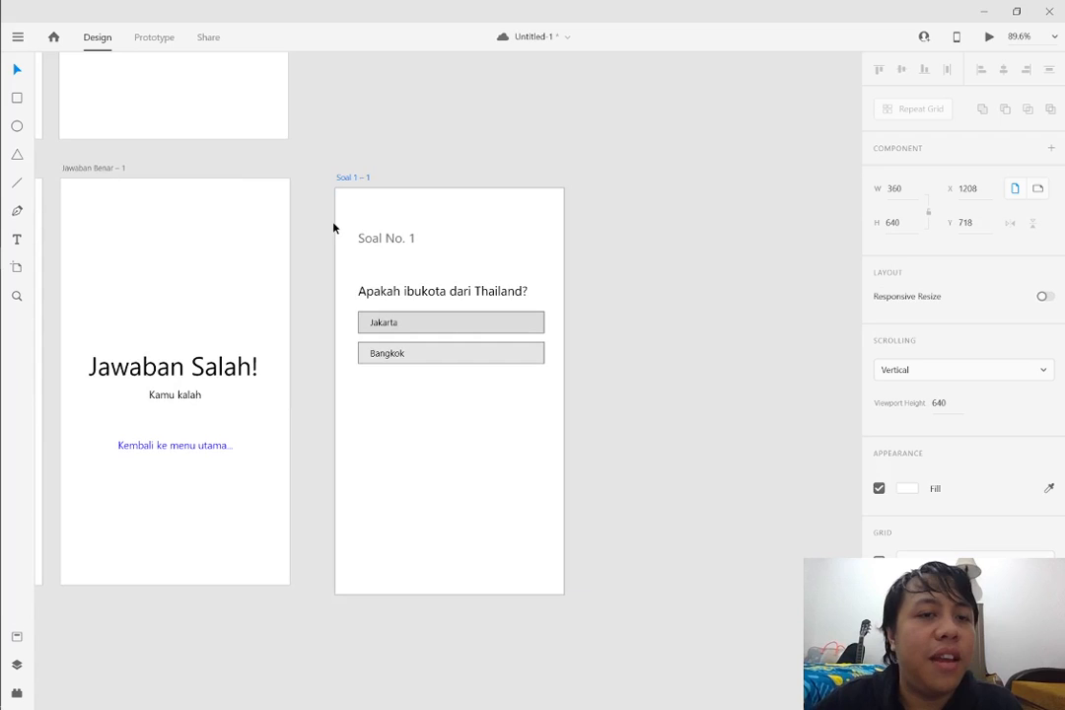
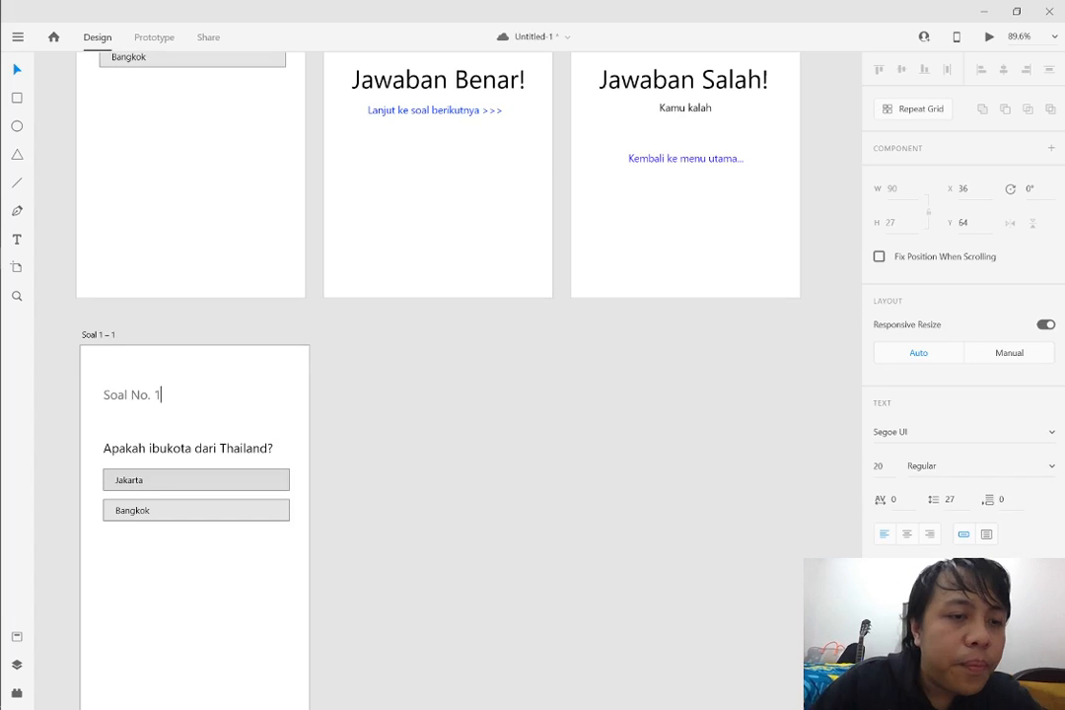
Renumber the copied artboard's heading to "Soal No. 2" and align the artboard under the left edge of the original question artboard
key(BackSpace)
text(2)
click(307, 289)
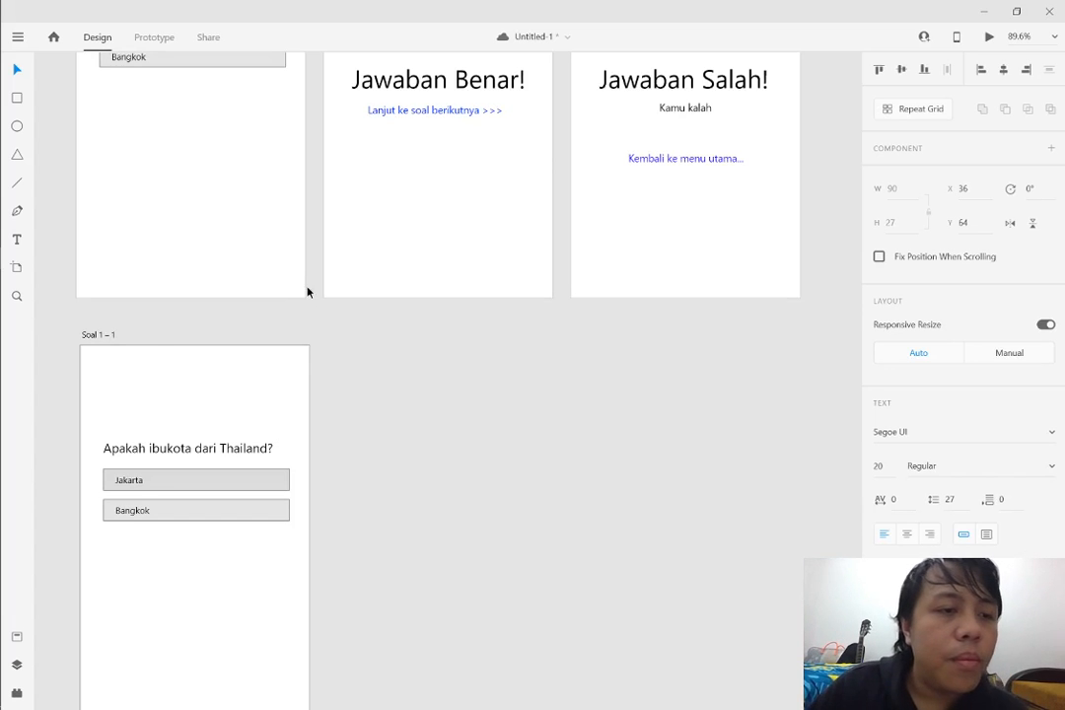
click(99, 334)
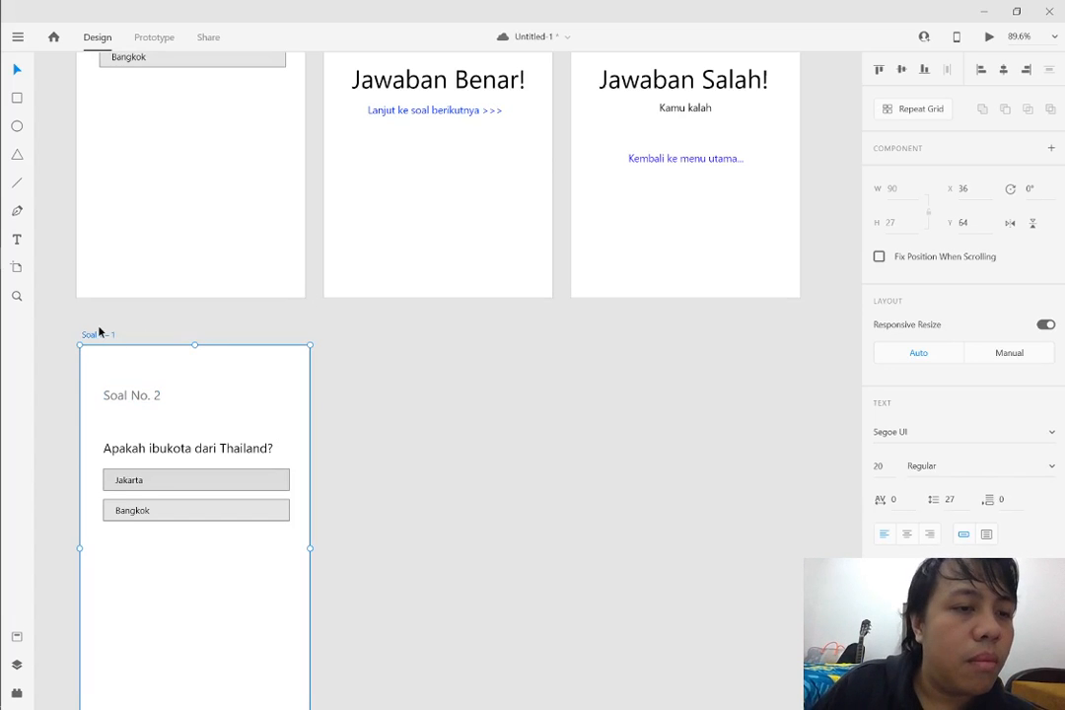
drag(98, 333, 90, 328)
click(320, 411)
Replace the question on the copied artboard with "Makanan yang digoreng dadakan disebut?", breaking the line before "disebut?"
scroll(320, 404, down, 3)
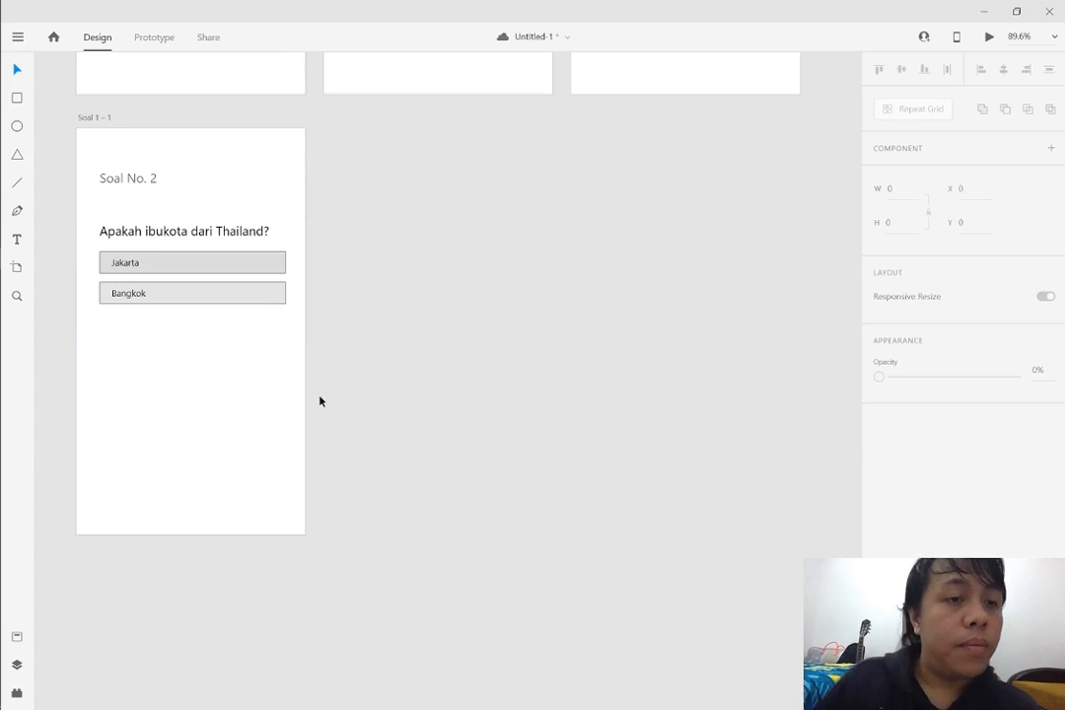
double_click(152, 215)
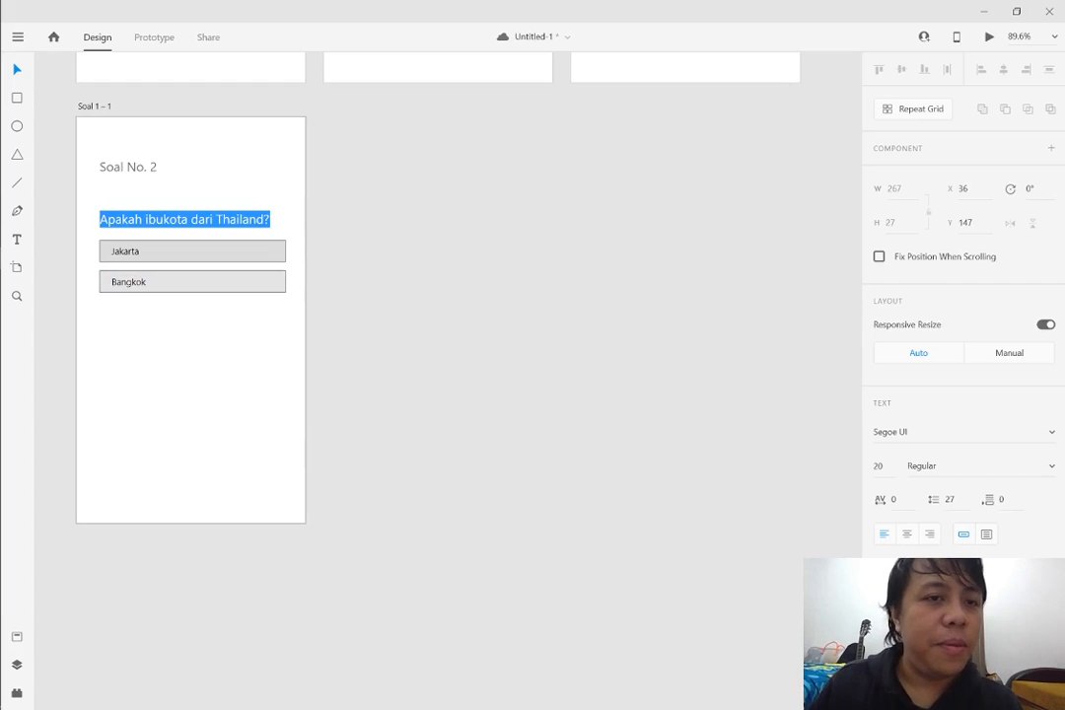
key(Right)
key(ctrl+shift+Left)
key(ctrl+shift+Left)
key(ctrl+shift+Left)
key(ctrl+shift+Left)
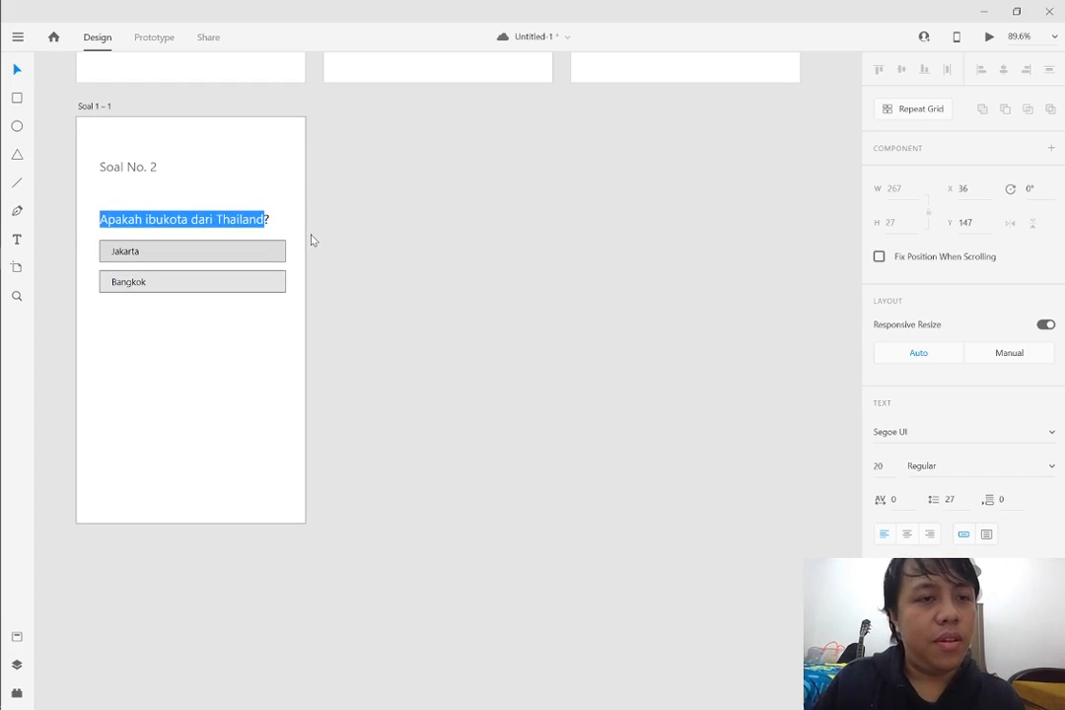
text(Makanan )
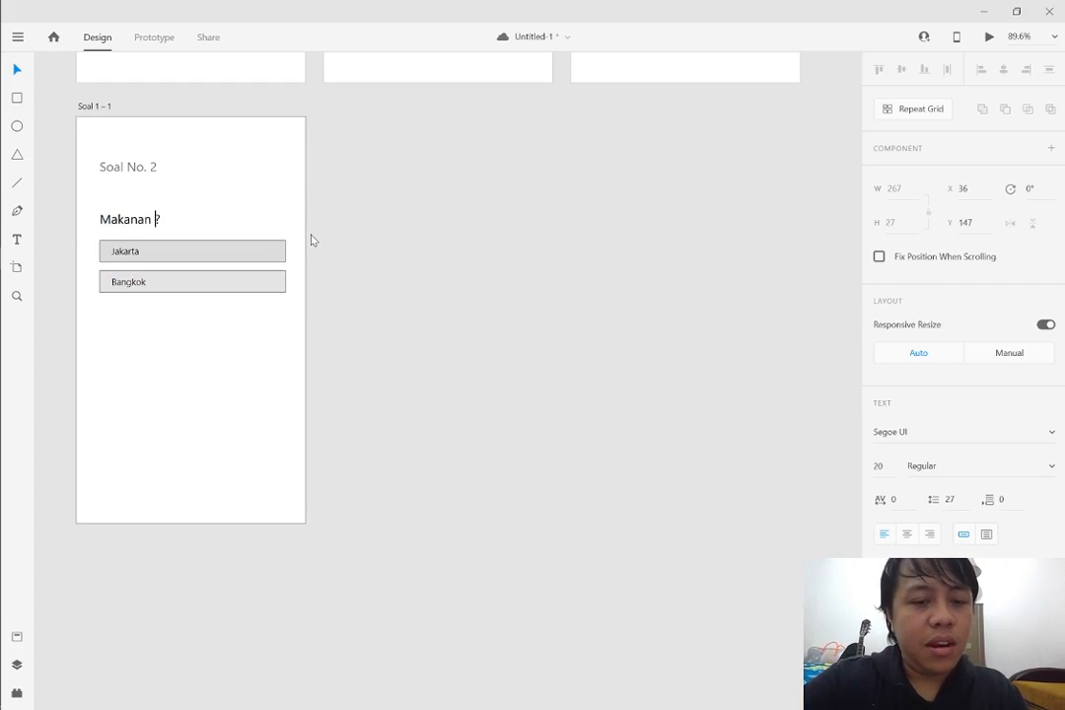
text(yang di)
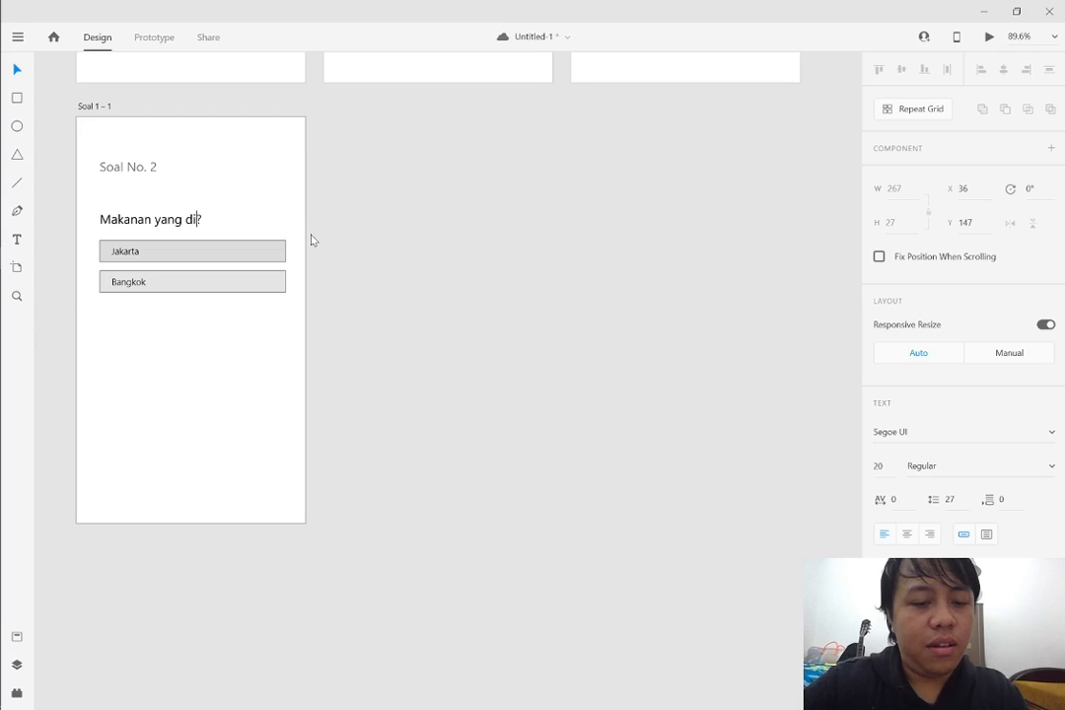
text(goreng )
text(dadakan)
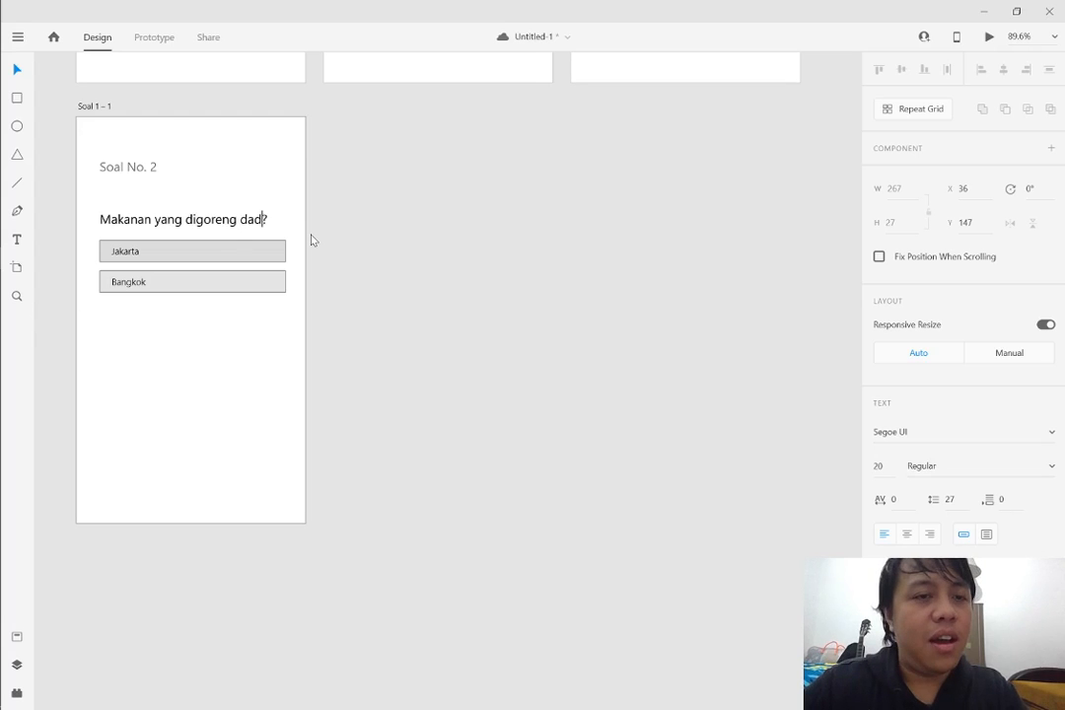
key(Return)
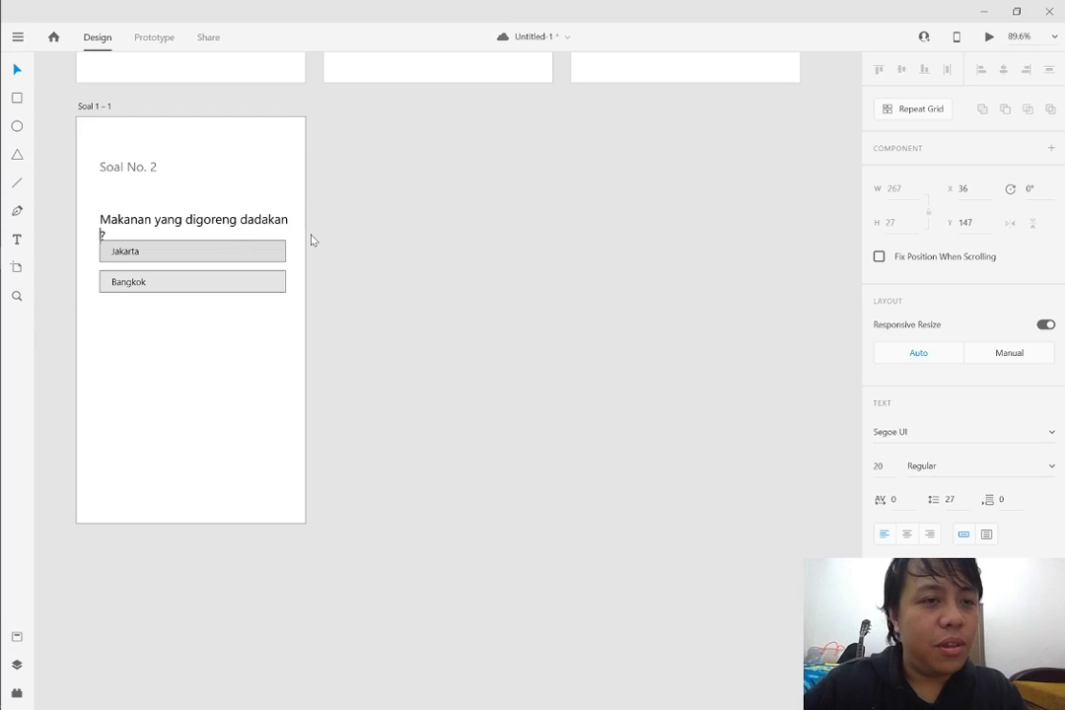
text(disebut)
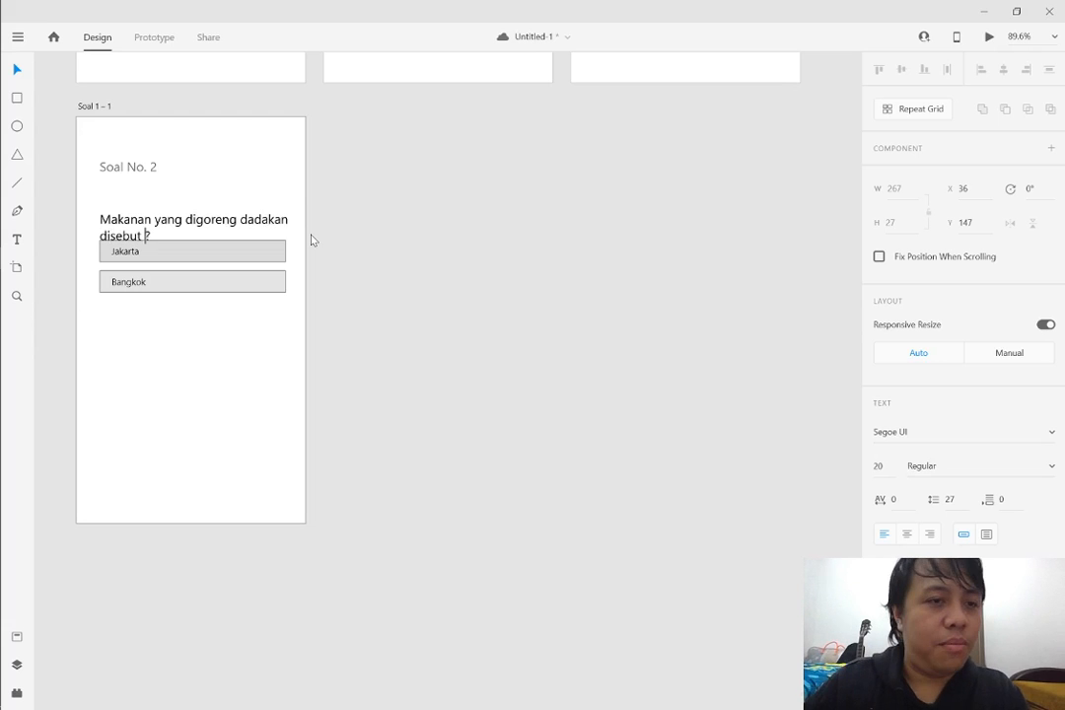
key(BackSpace)
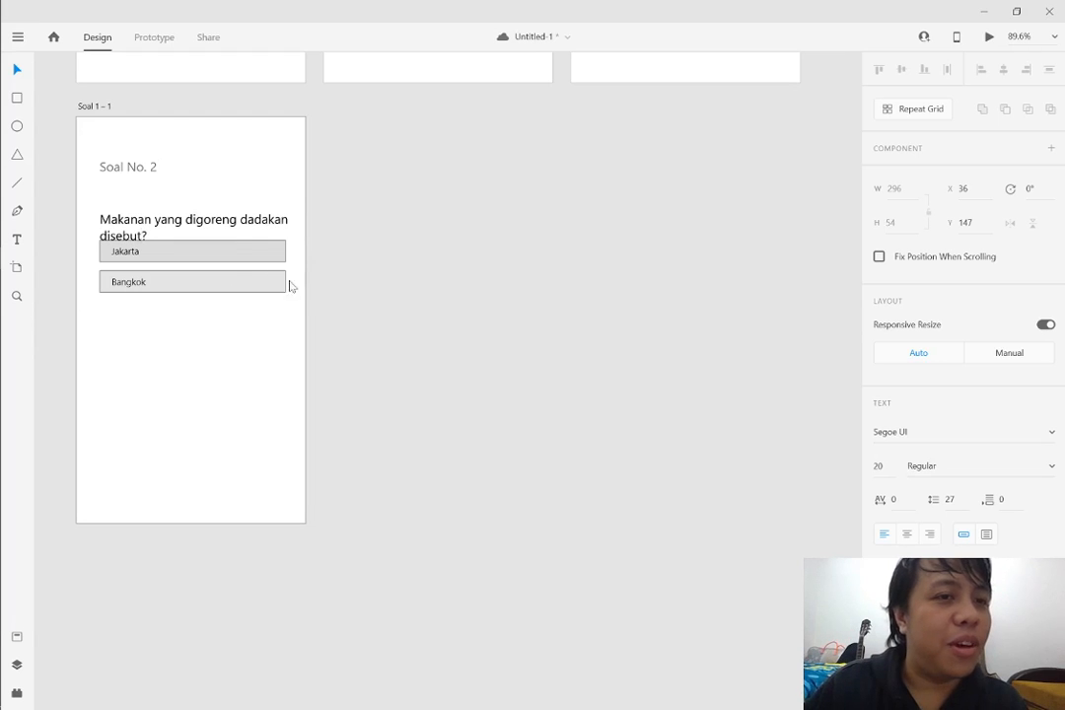
key(Escape)
Delete the "Jakarta" label from the first answer box of question 2
click(276, 259)
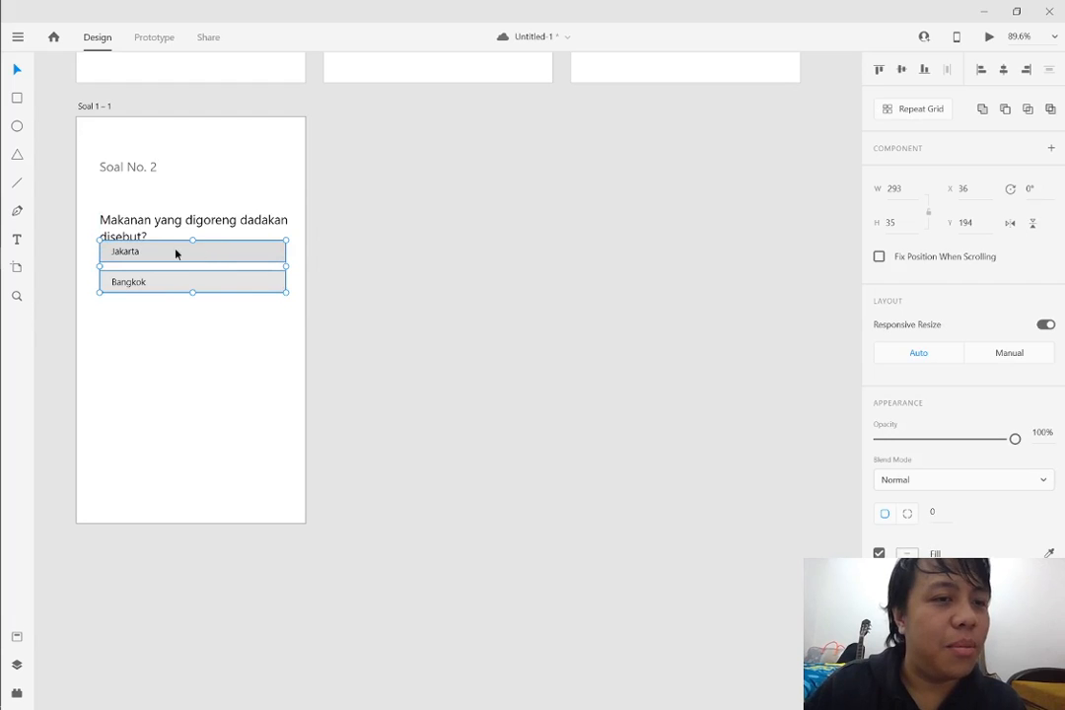
double_click(135, 252)
drag(135, 251, 133, 271)
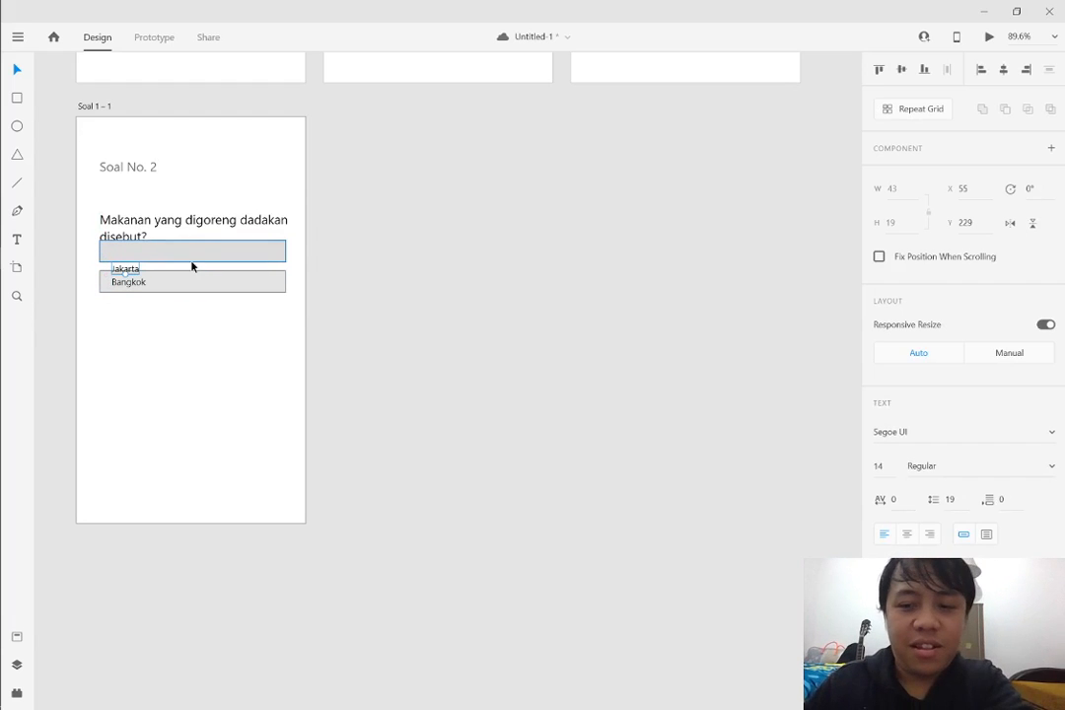
key(Delete)
drag(87, 239, 228, 254)
click(290, 306)
key(ctrl+z)
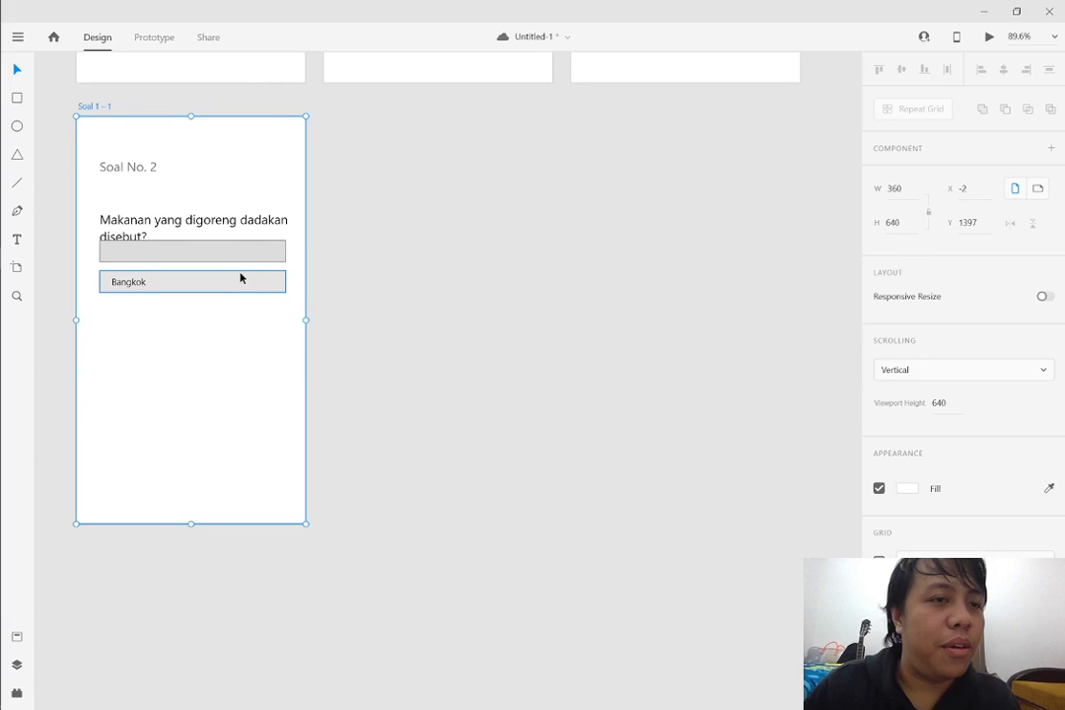
Insert "khas Sunda" after "Makanan" in the question and rewrap it so "digoreng dadakan disebut?" forms the second line
double_click(148, 220)
text(khas)
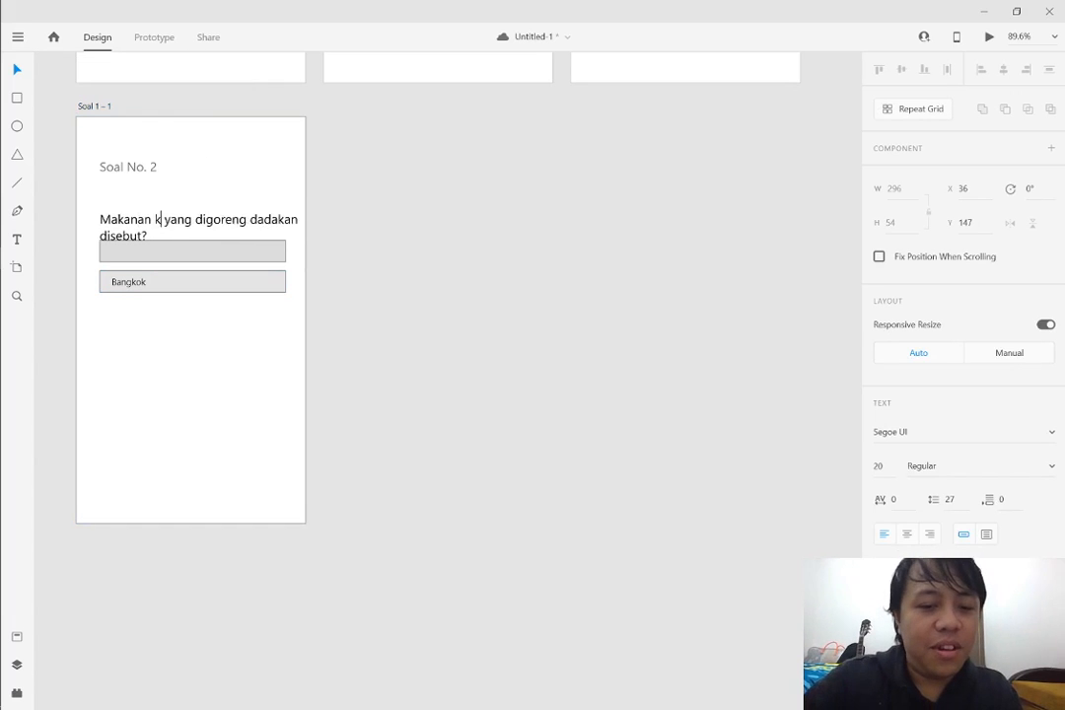
text( sunda)
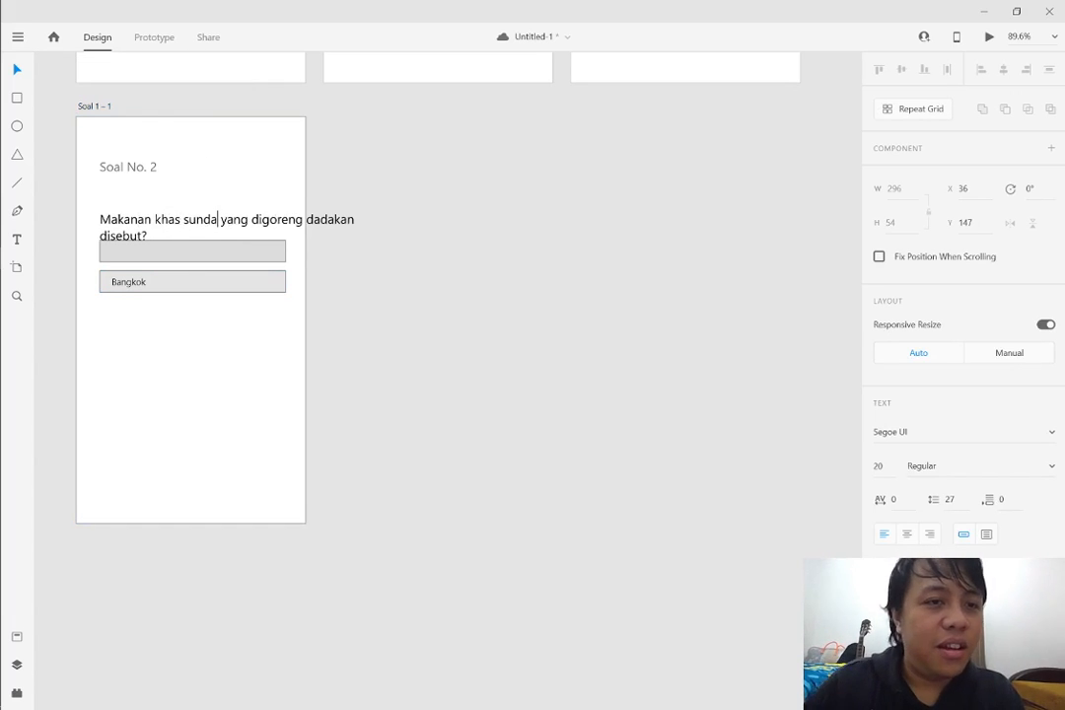
key(Left)
key(Left)
key(Left)
key(Left)
key(BackSpace)
text(S)
key(ctrl+Right)
key(ctrl+Right)
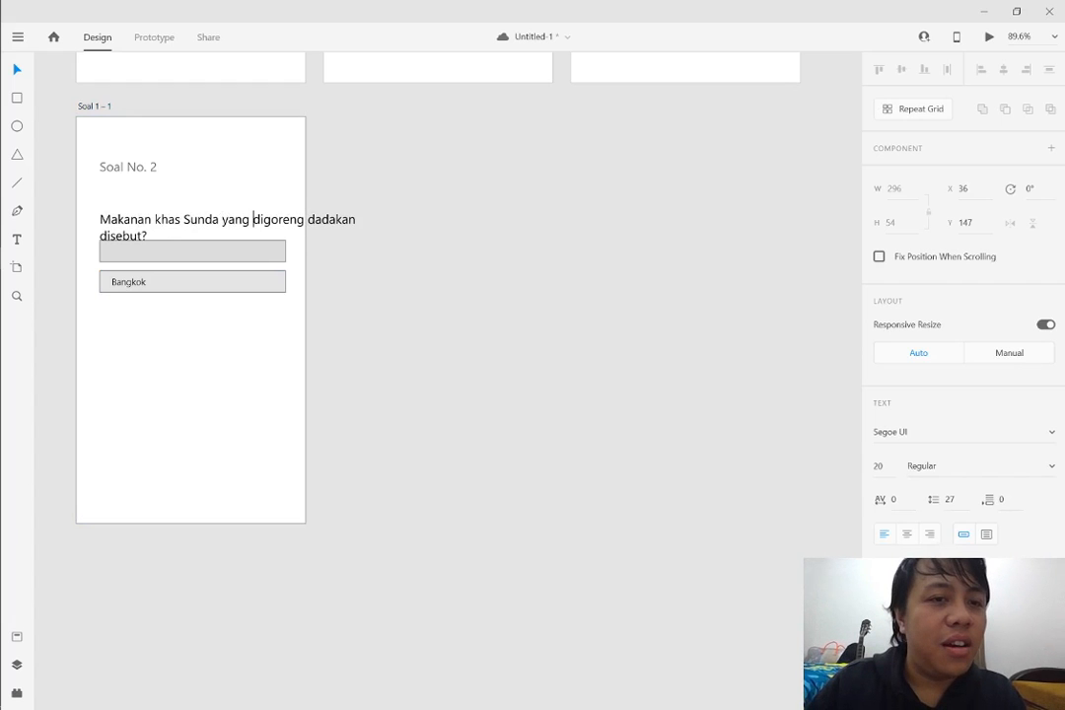
key(ctrl+Right)
key(ctrl+Right)
key(BackSpace)
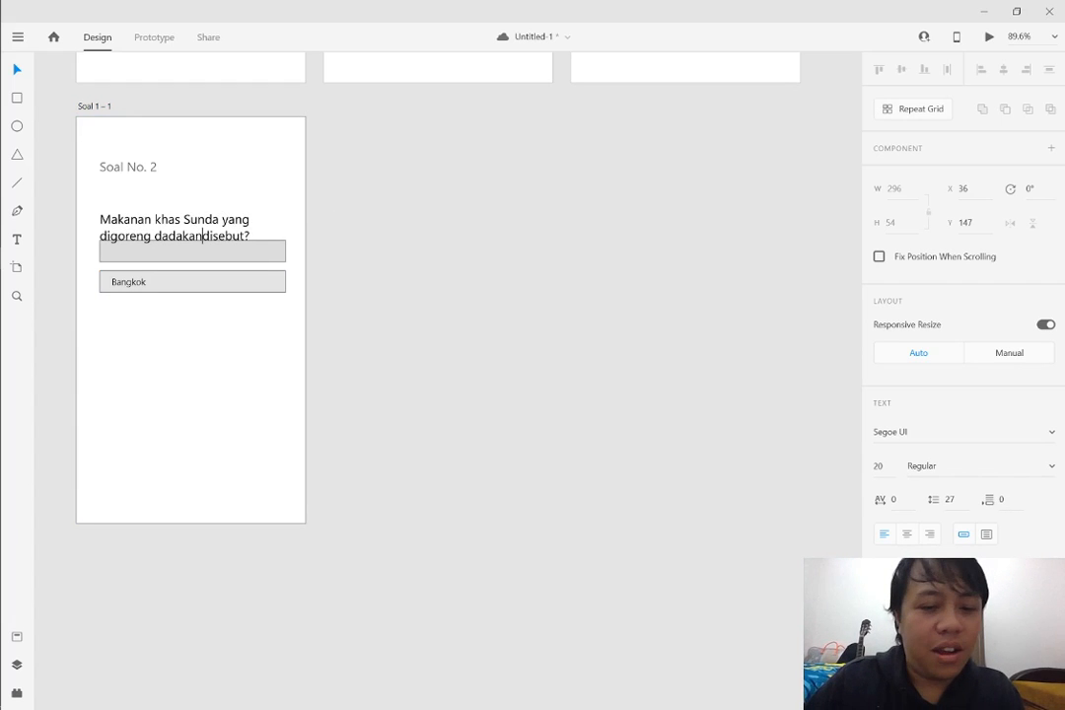
Add "dan harganya 500an" before "disebut?" in the question, starting a third line at "500an"
text(harga)
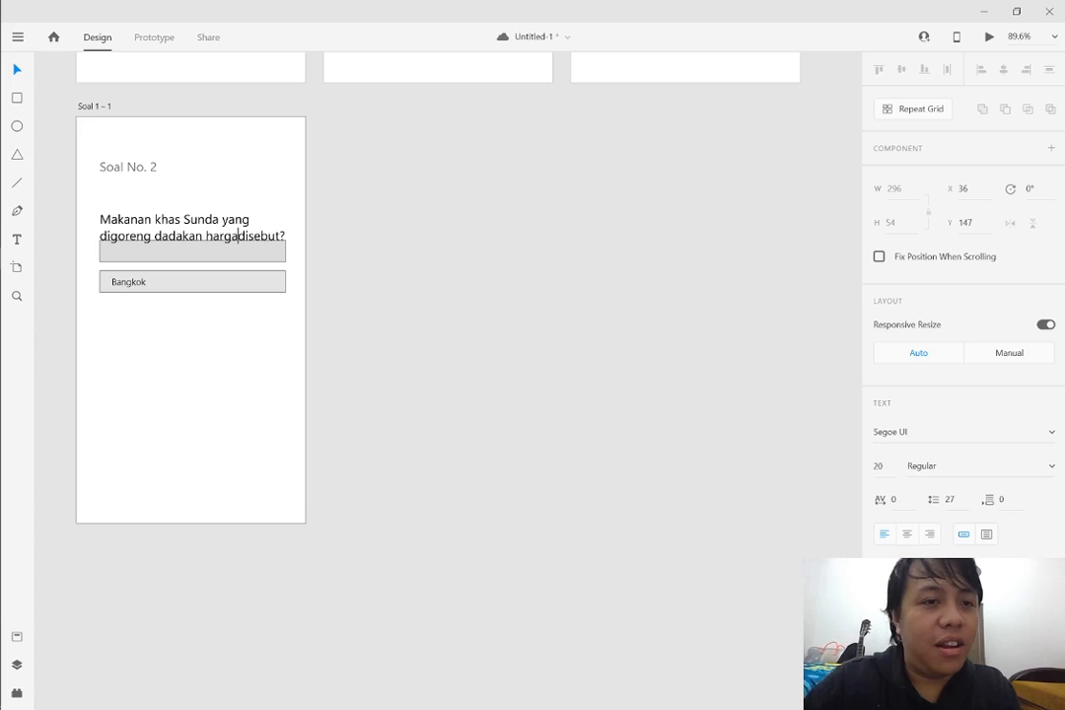
key(ctrl+BackSpace)
text(dan hargan)
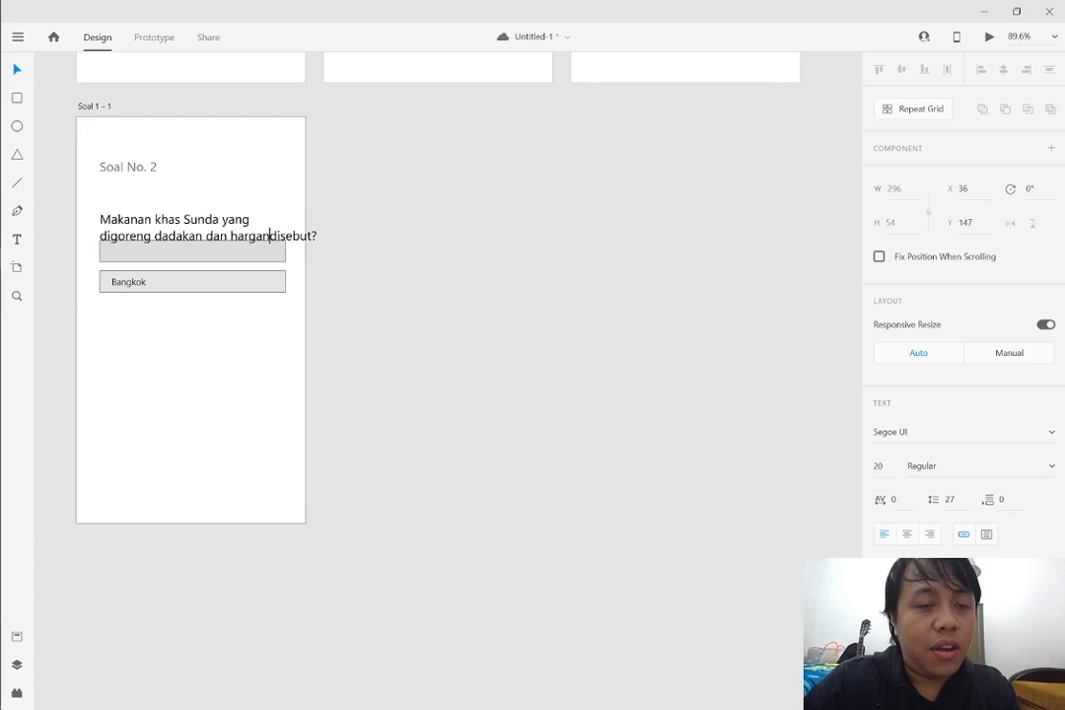
text(ya 500)
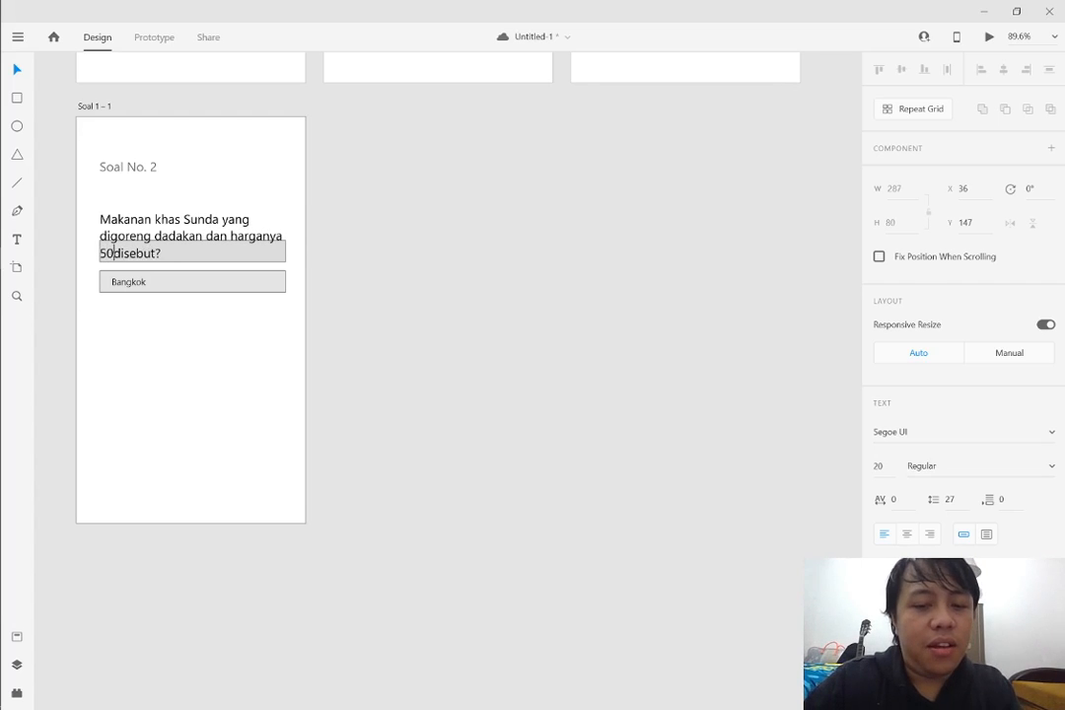
key(BackSpace)
text(an)
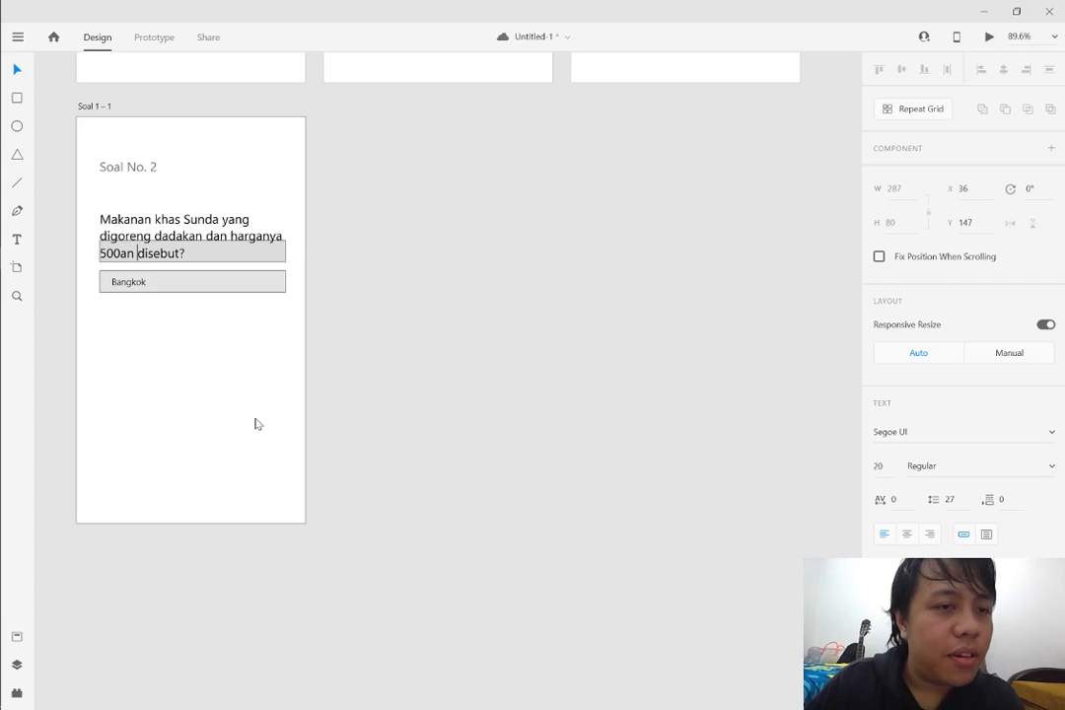
Move both answer boxes below the three-line question, the lower one at X 34, Y 303, and remove the "Bangkok" label
click(278, 259)
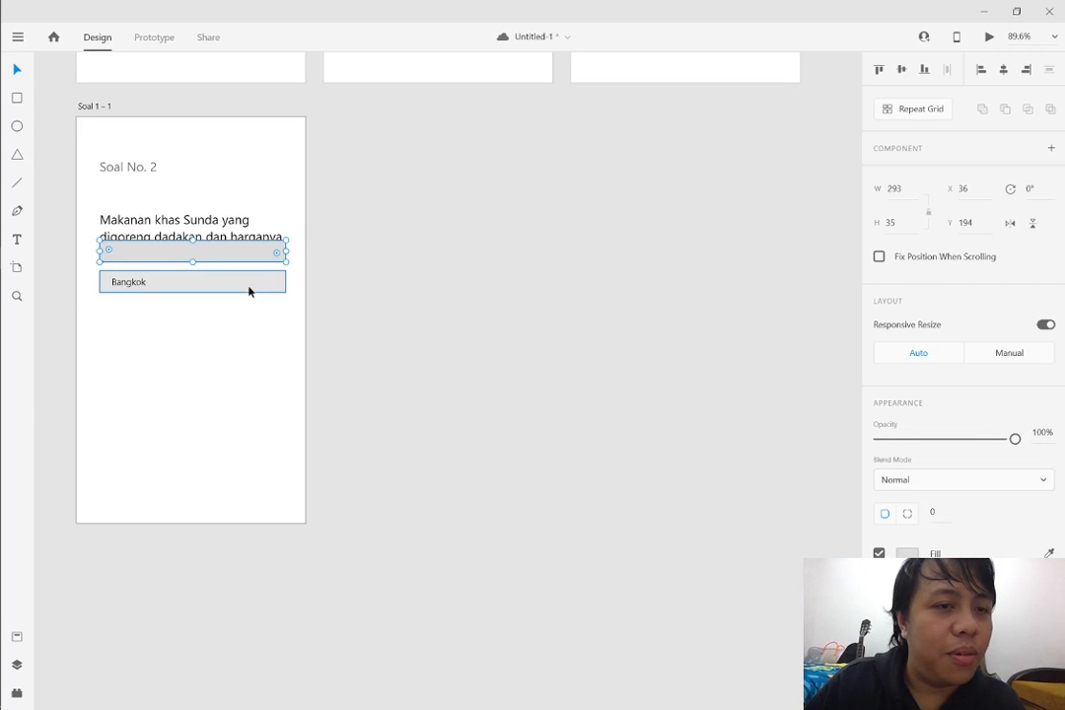
drag(145, 244, 138, 313)
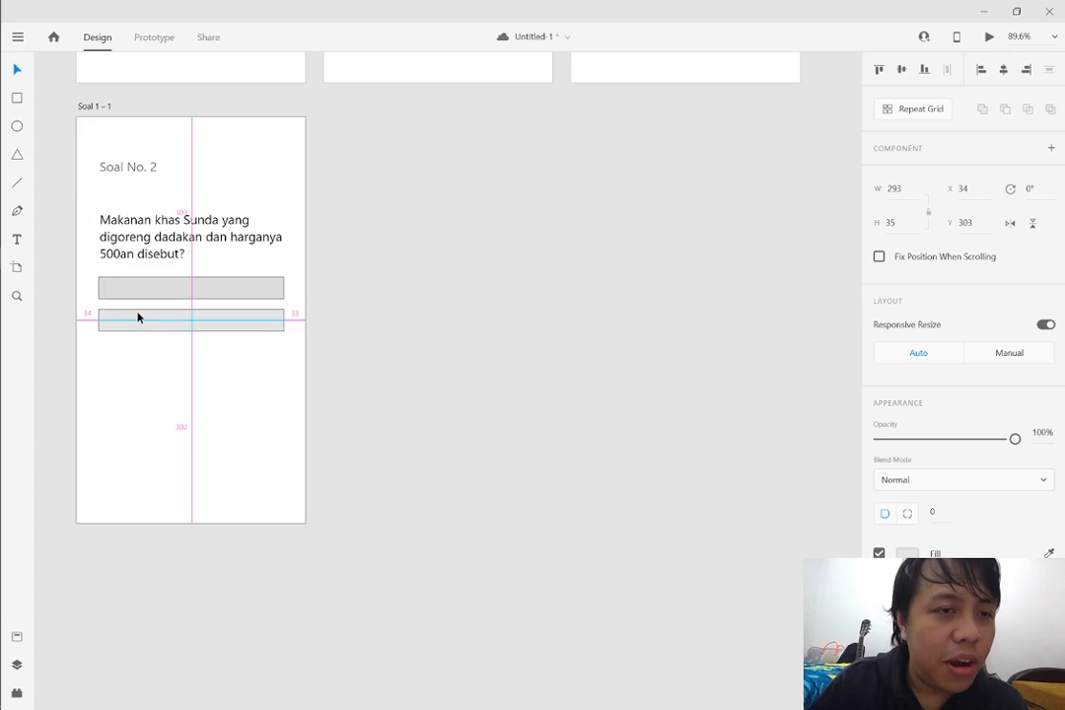
Add the text "Tahu Bulat" in black #000000 to the first answer box, positioned at X 45, Y 259
key(t)
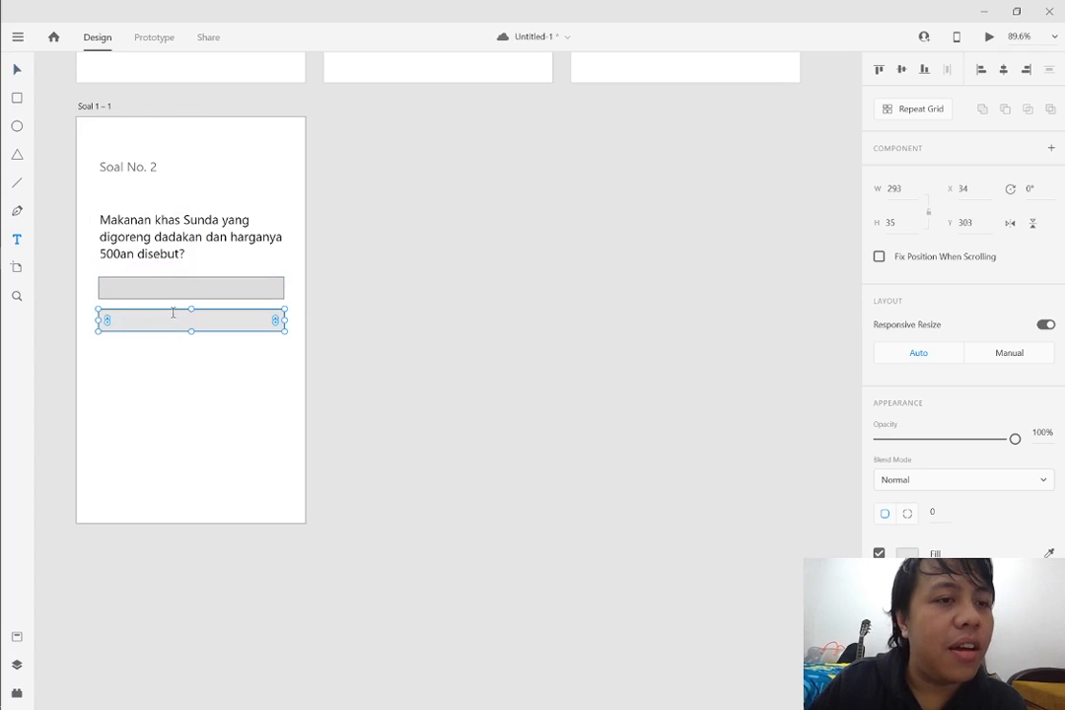
click(114, 288)
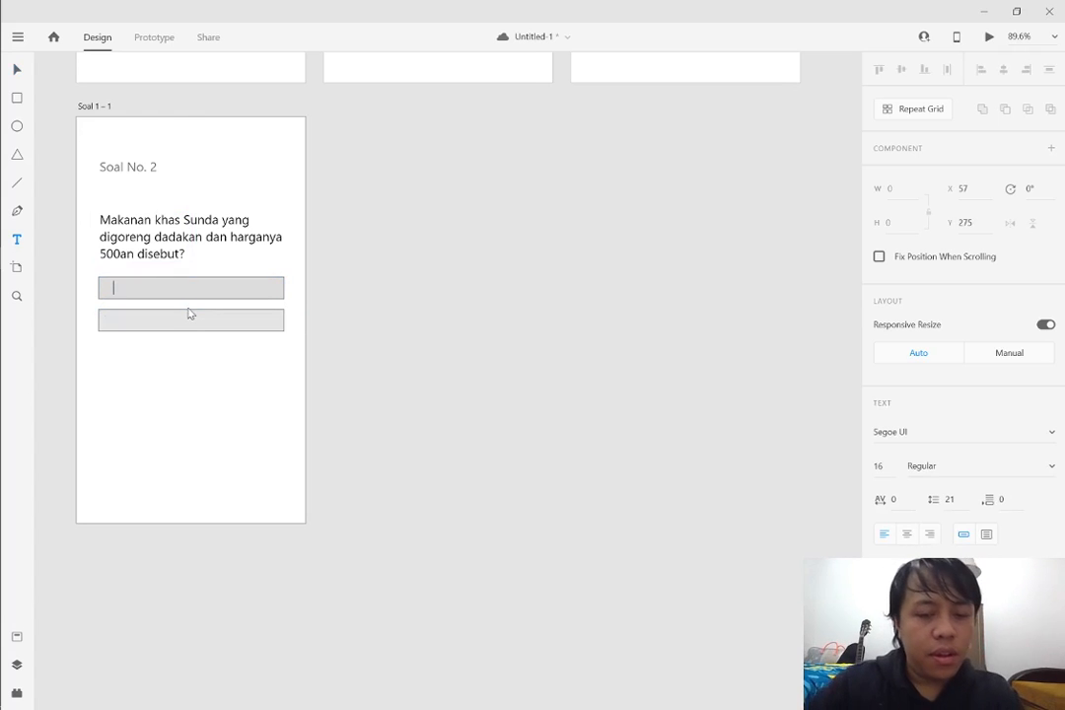
text(Tahu Bulat)
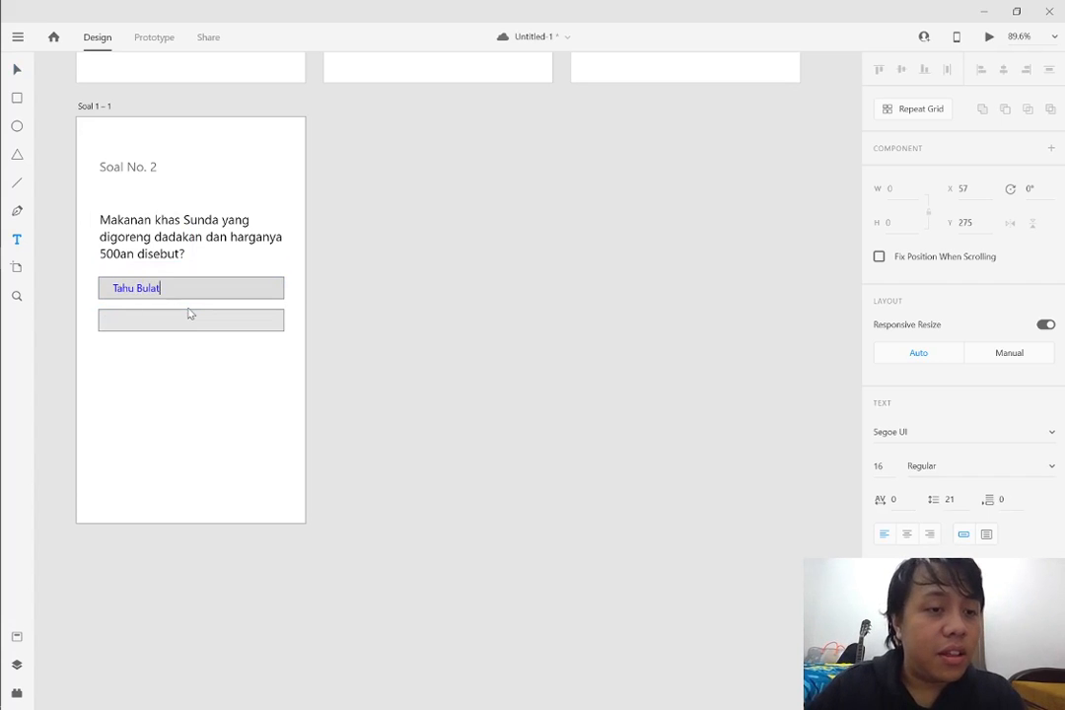
key(ctrl+a)
scroll(973, 539, down, 4)
click(906, 549)
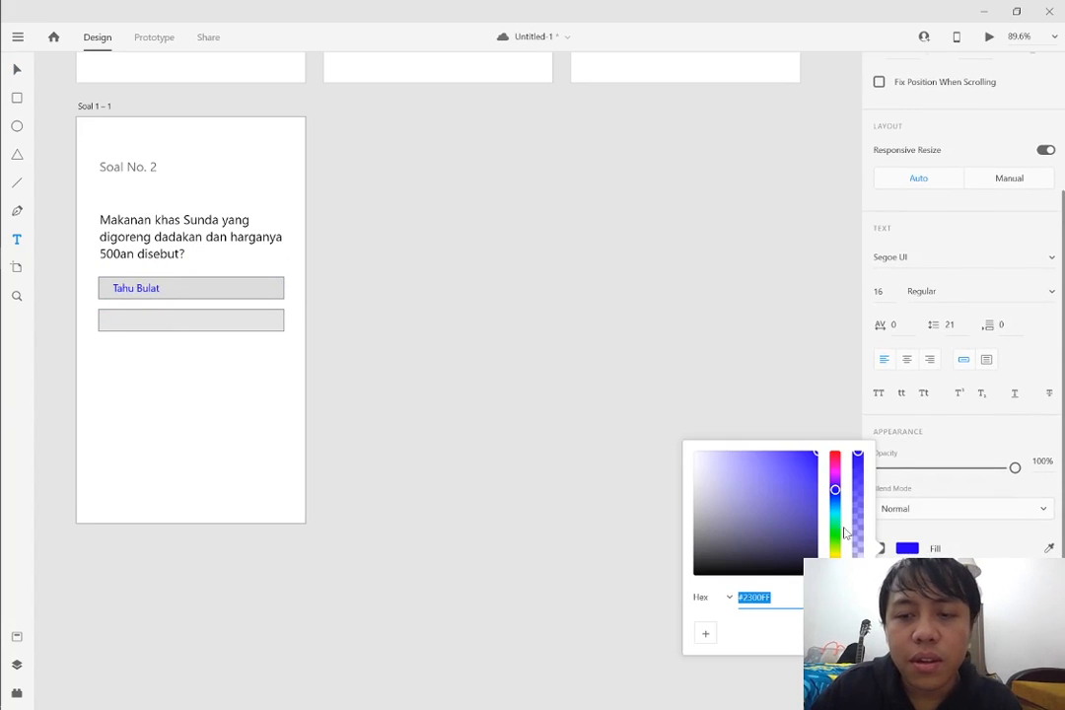
drag(751, 528, 684, 610)
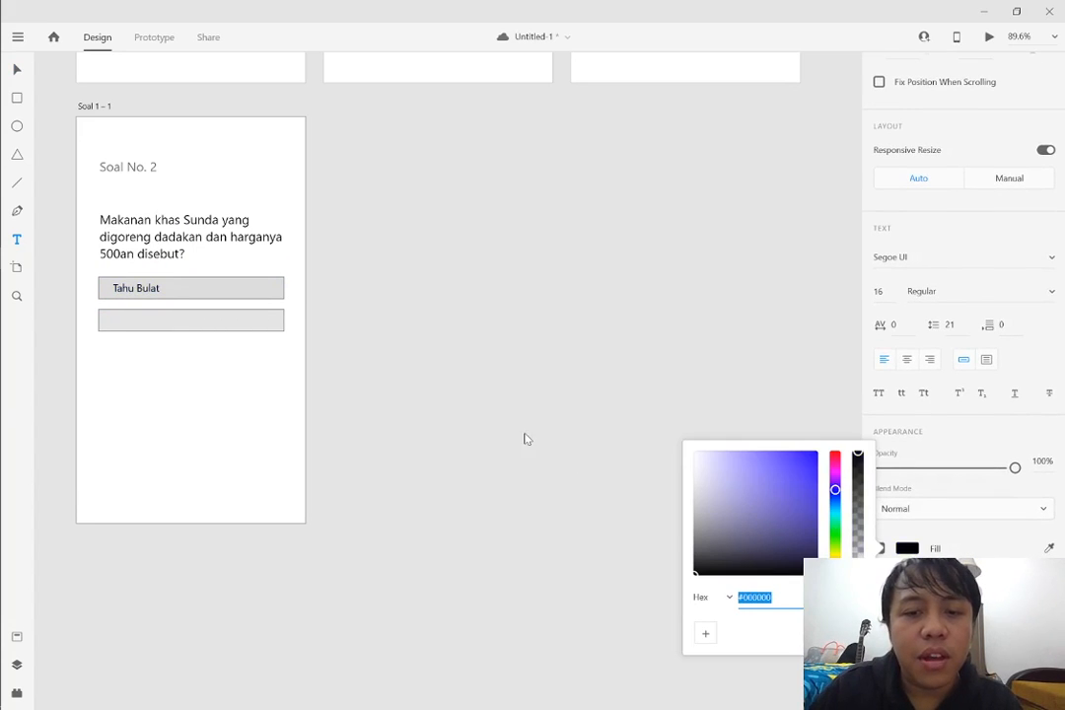
key(Escape)
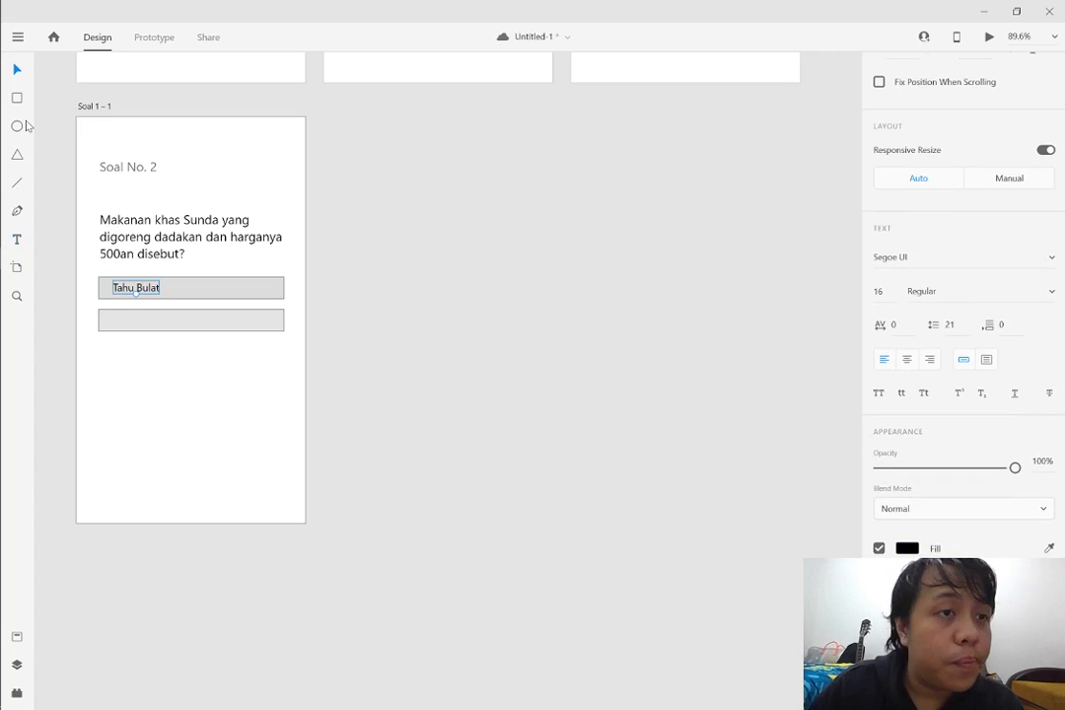
drag(139, 292, 131, 292)
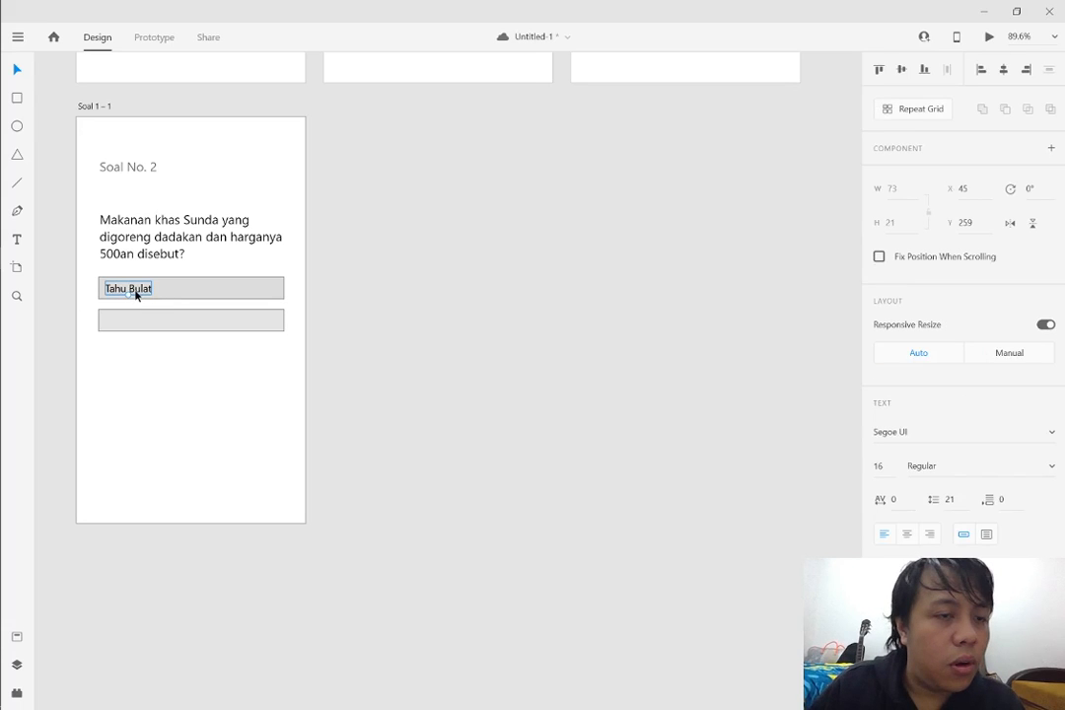
Duplicate the "Tahu Bulat" text into the second answer box at Y 310 and change the copy to "Batagor"
drag(136, 294, 136, 344)
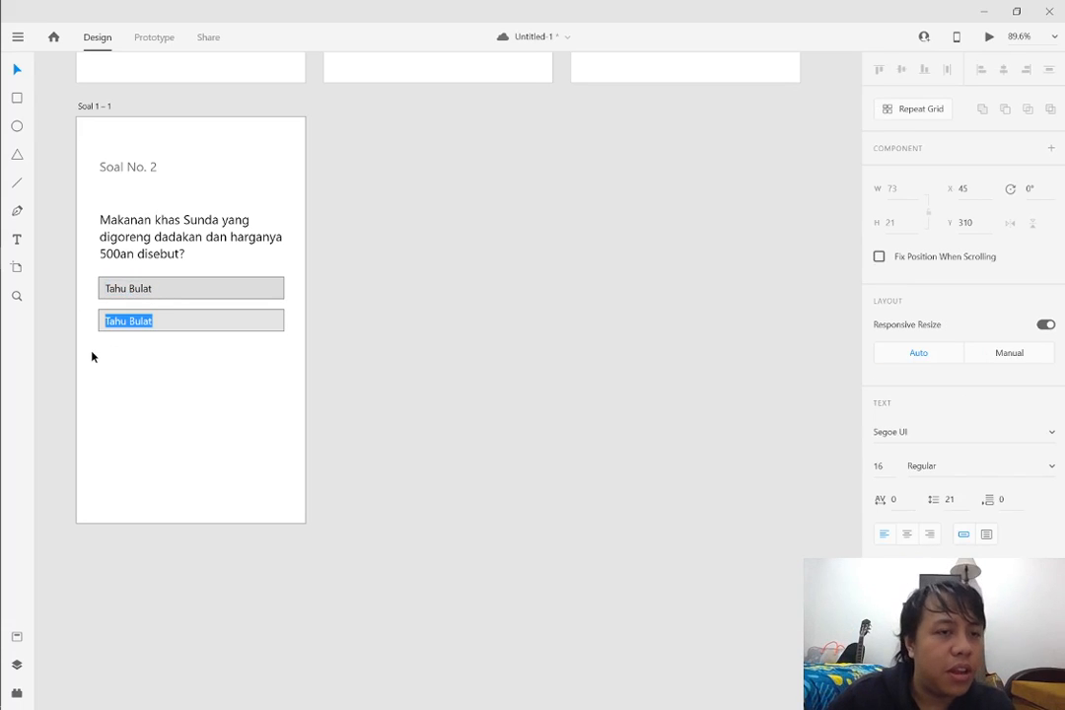
scroll(88, 354, up, 1)
scroll(89, 370, up, 6)
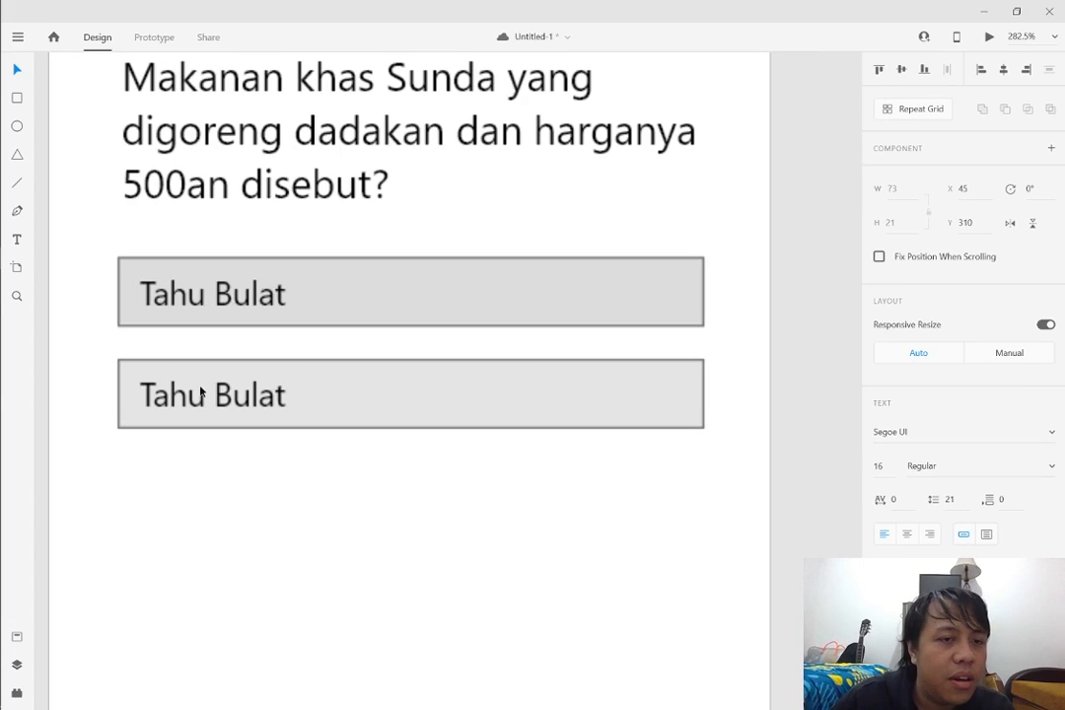
double_click(199, 393)
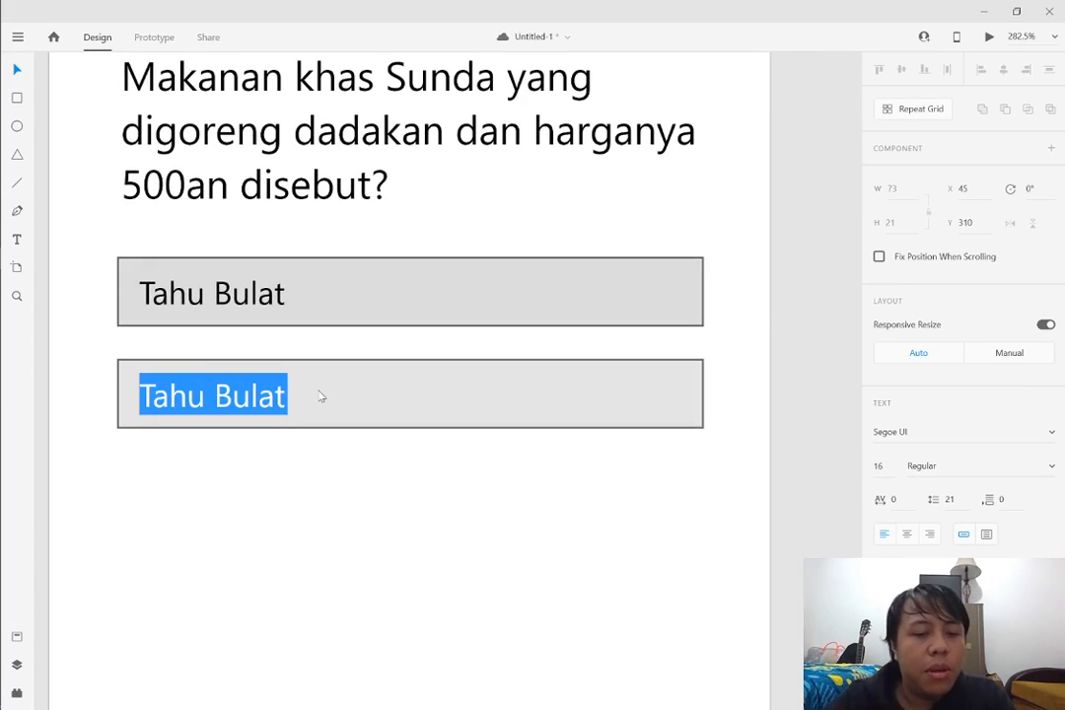
text(Batagor)
key(Escape)
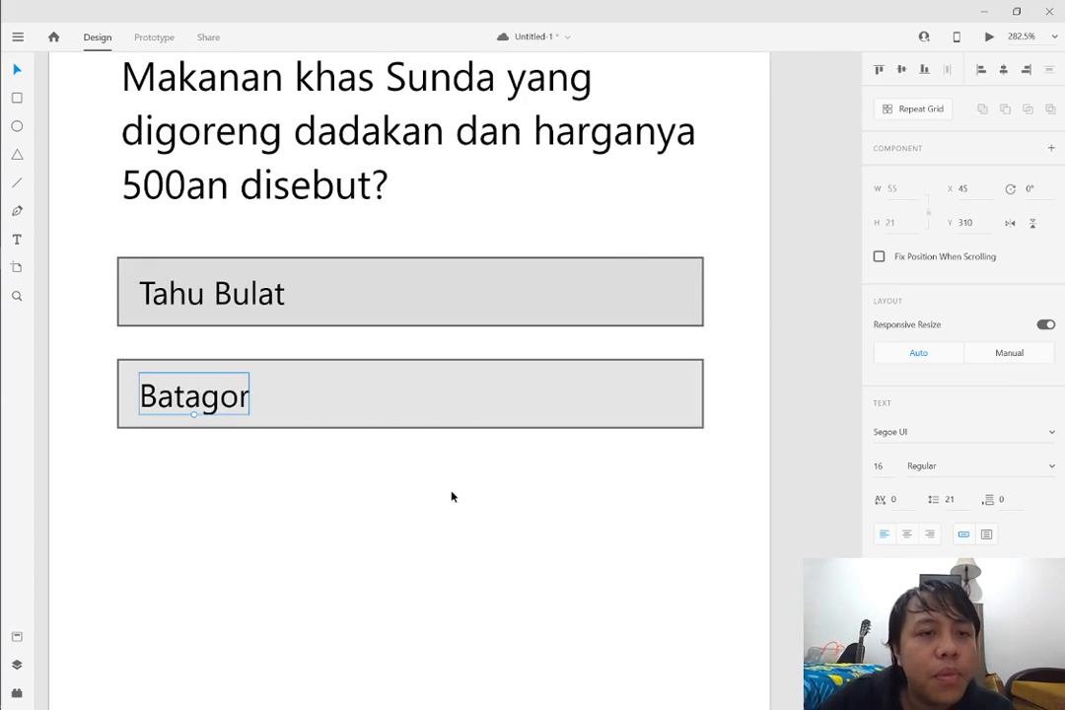
Replace "Batagor" with "Peuyeum" as the second answer on the Soal No. 2 artboard
scroll(451, 496, down, 5)
drag(621, 522, 707, 539)
scroll(523, 535, right, 2)
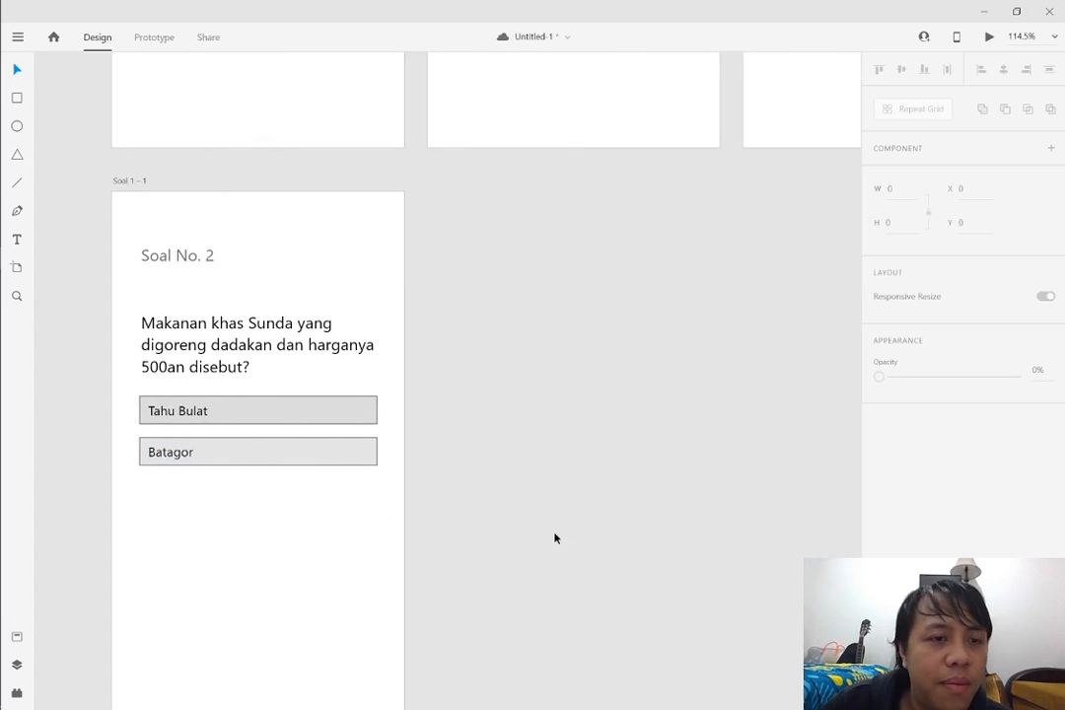
scroll(533, 490, down, 2)
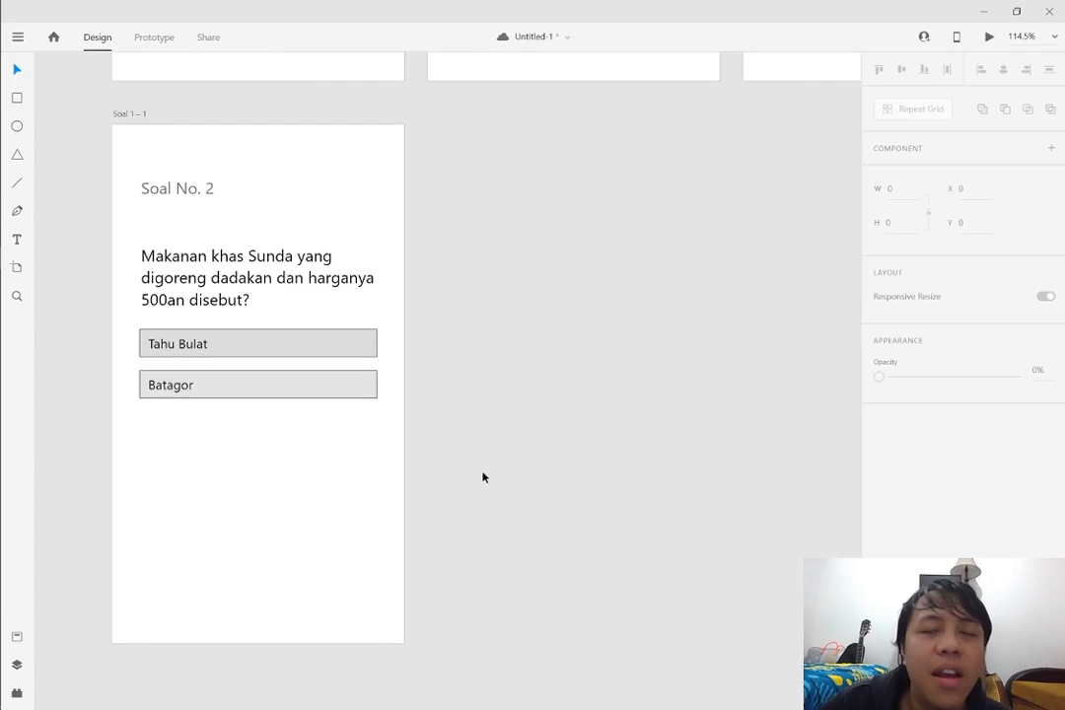
click(183, 390)
double_click(183, 389)
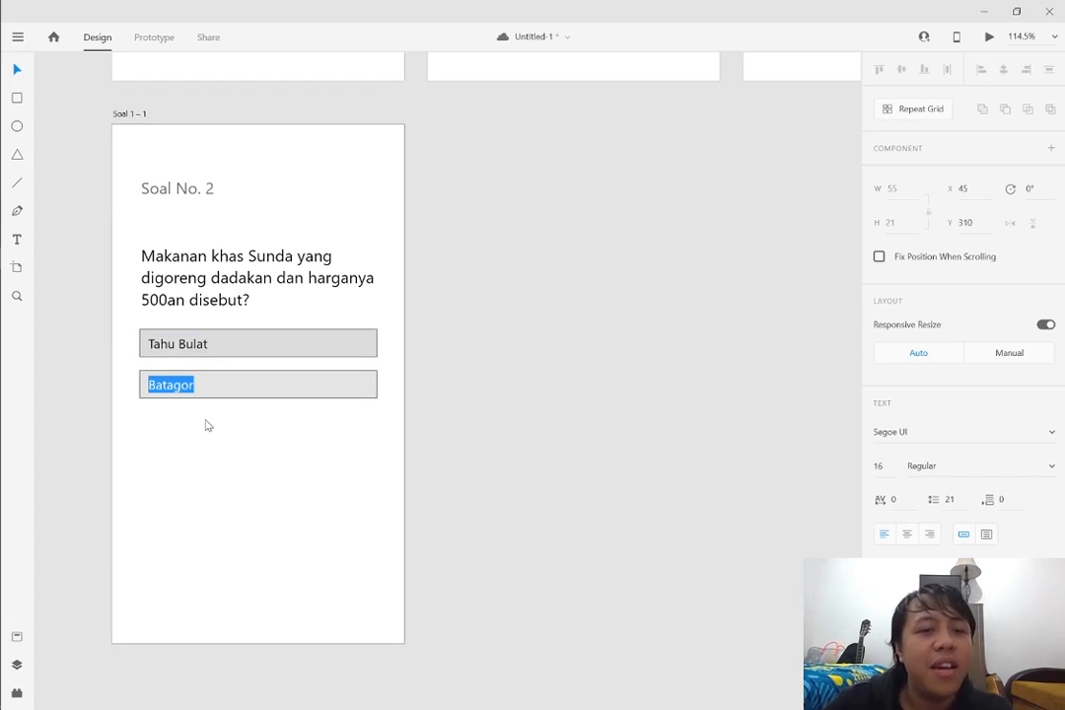
text(Peuyeu)
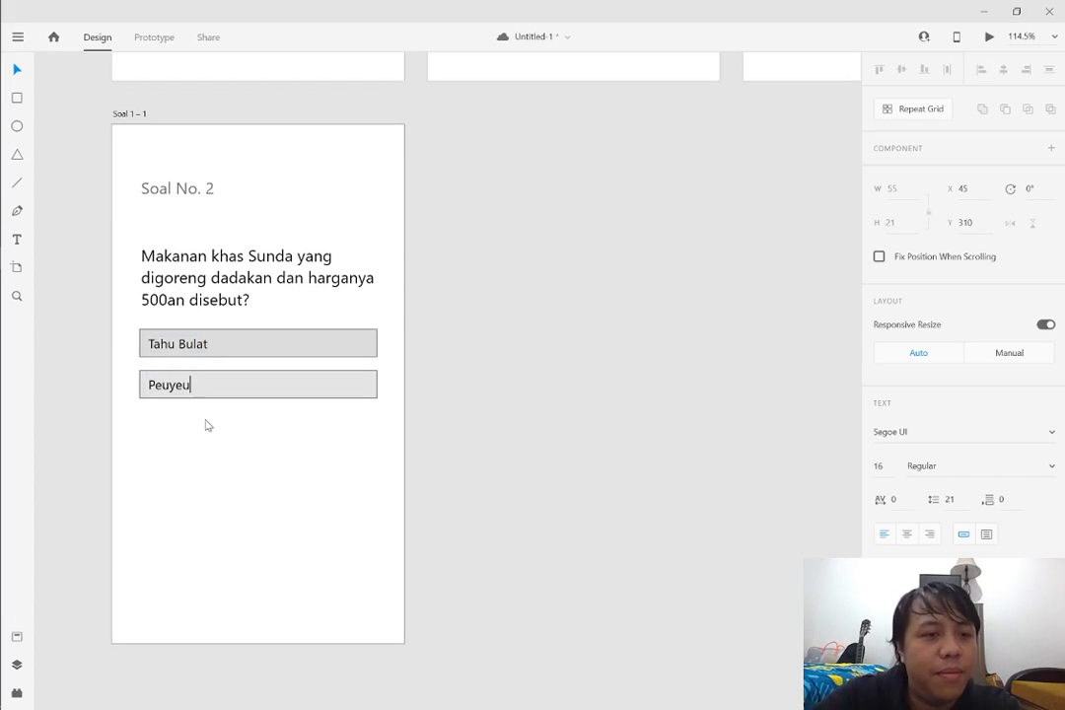
text(m)
key(Escape)
key(Escape)
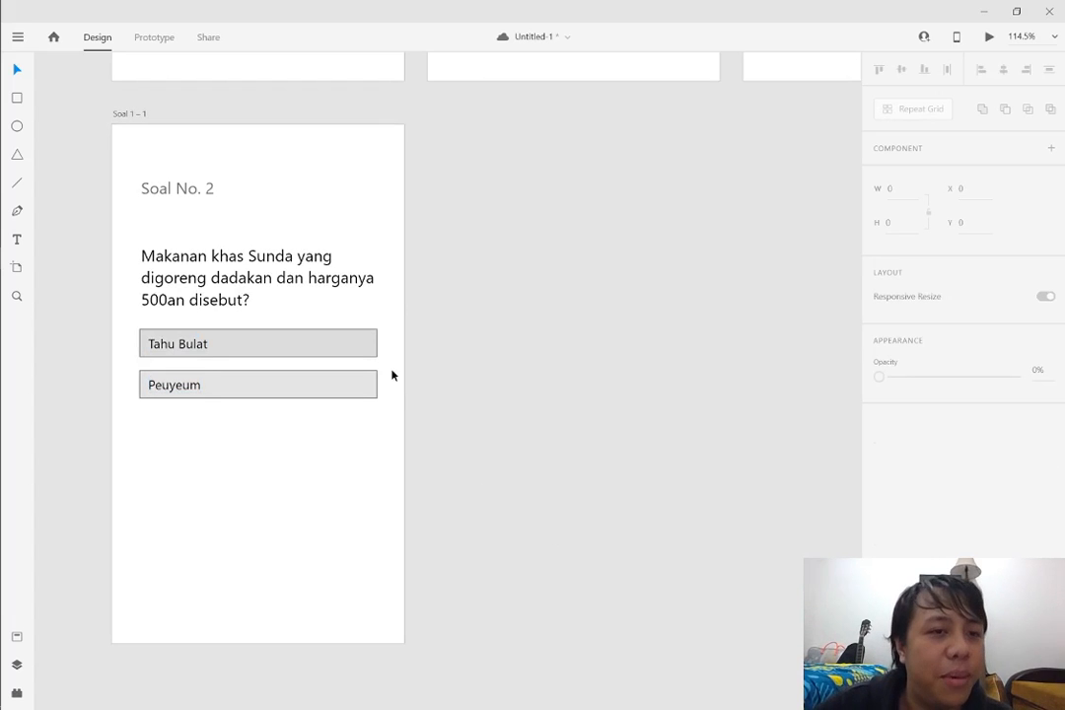
Review the Soal No. 2 artboard alongside the first question and the correct- and wrong-answer artboards
scroll(552, 389, down, 1)
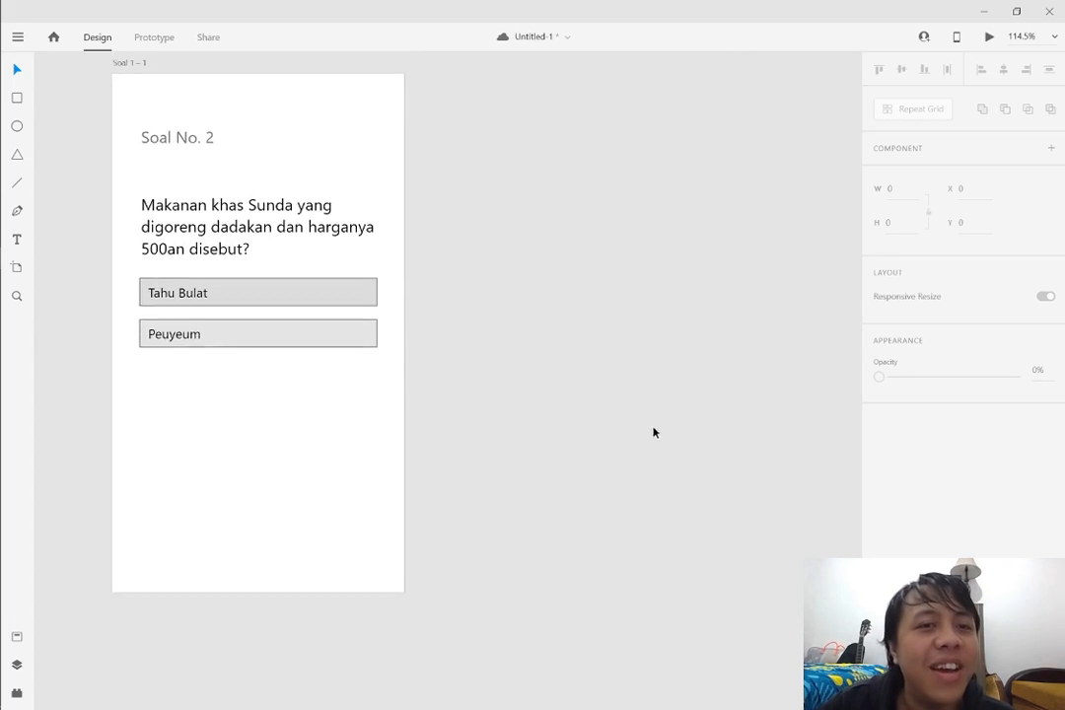
scroll(661, 418, up, 1)
ctrl+scroll(691, 360, down, 3)
scroll(687, 376, up, 2)
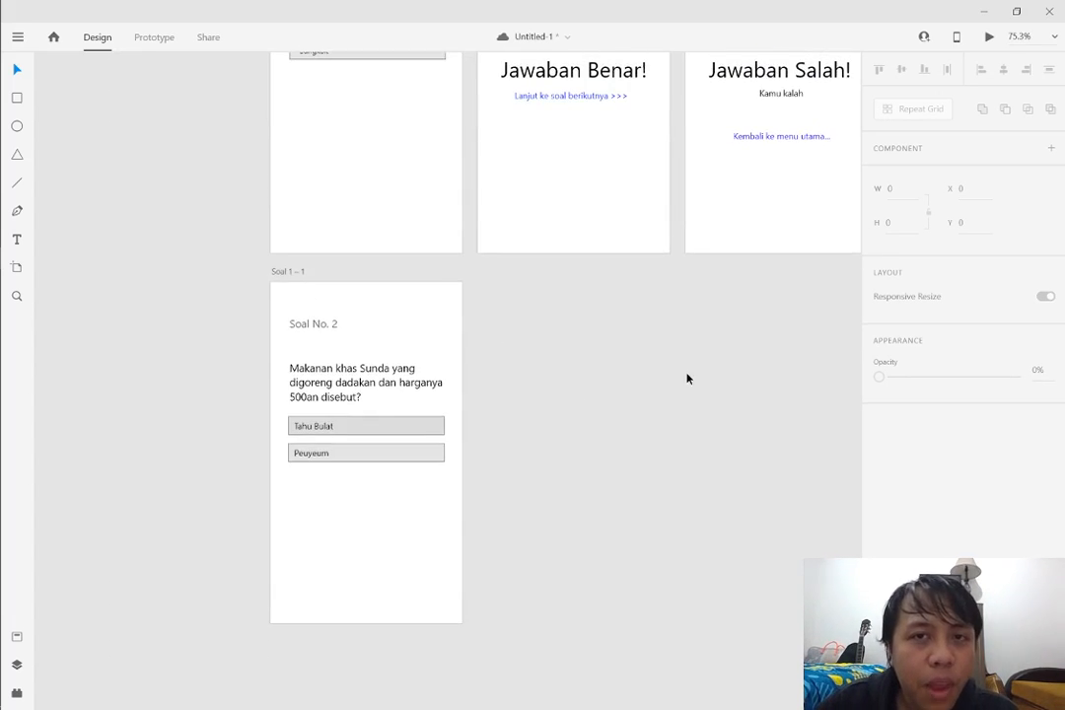
ctrl+scroll(671, 380, up, 4)
ctrl+scroll(645, 390, down, 4)
scroll(642, 376, up, 1)
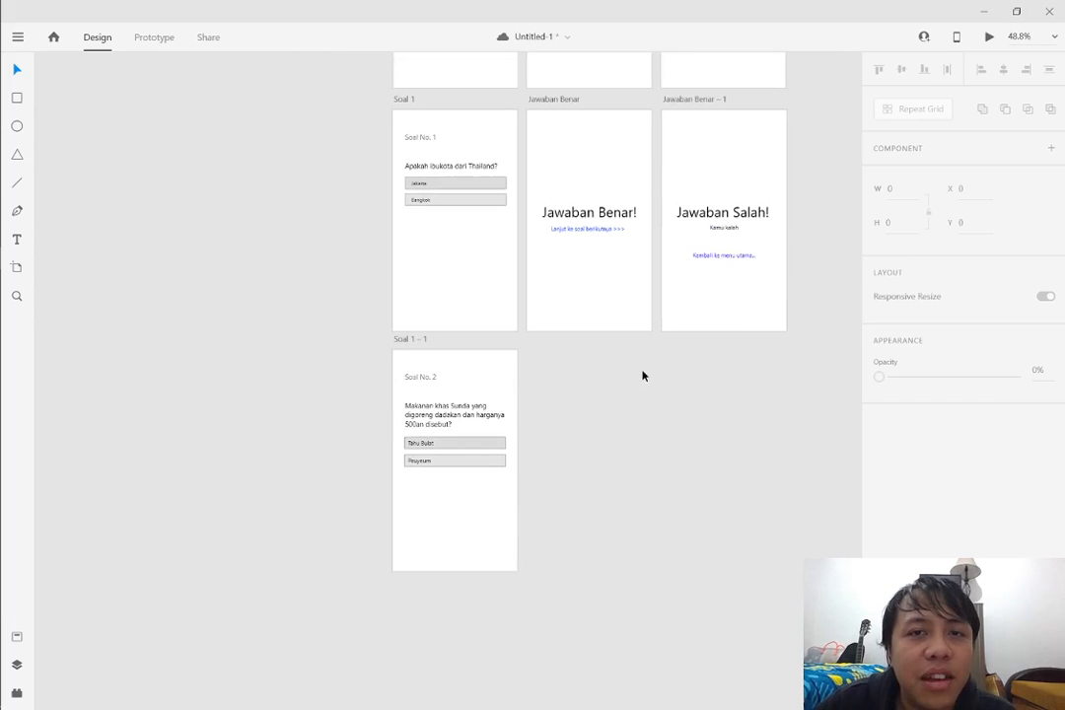
ctrl+scroll(687, 394, up, 3)
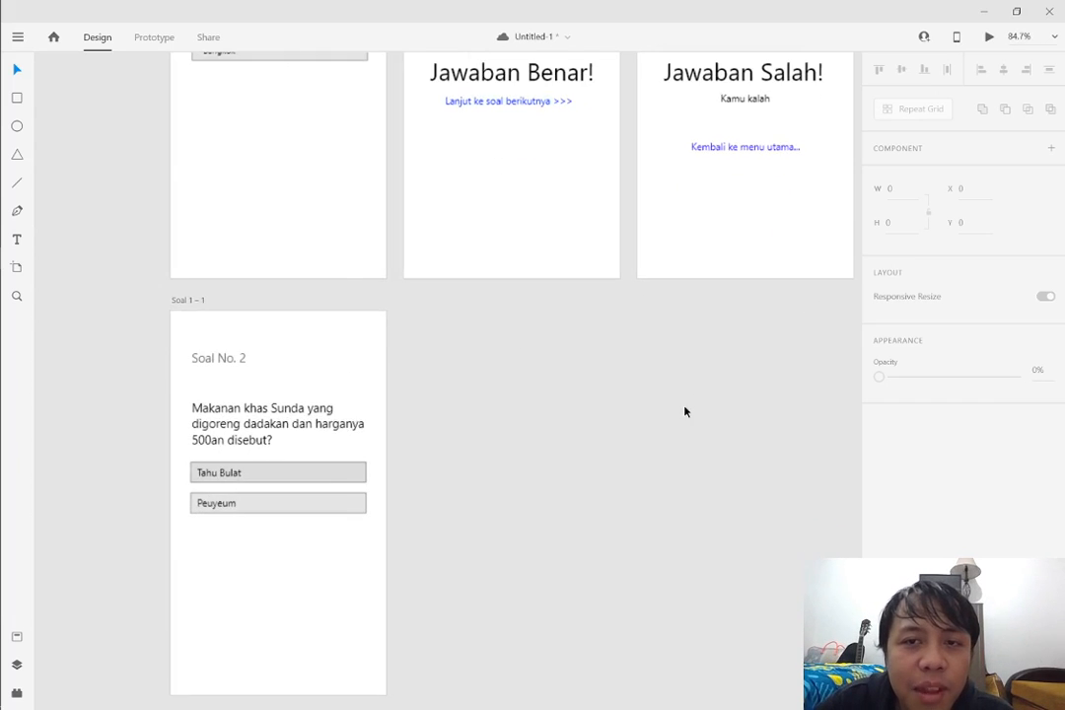
scroll(526, 419, up, 1)
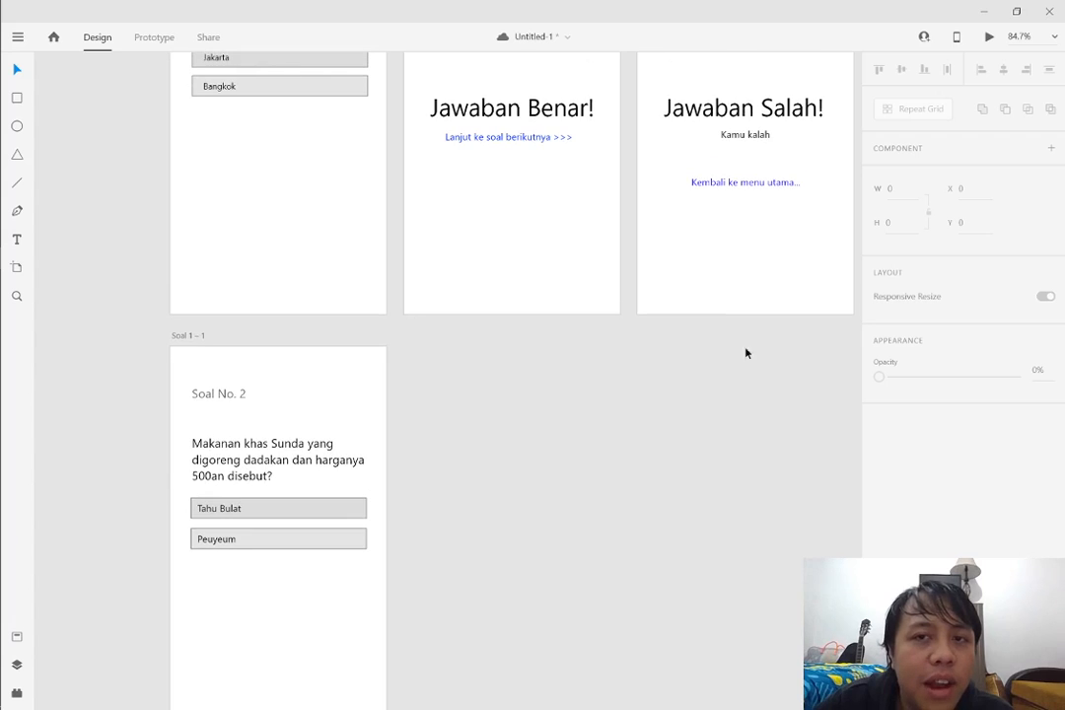
scroll(595, 393, up, 2)
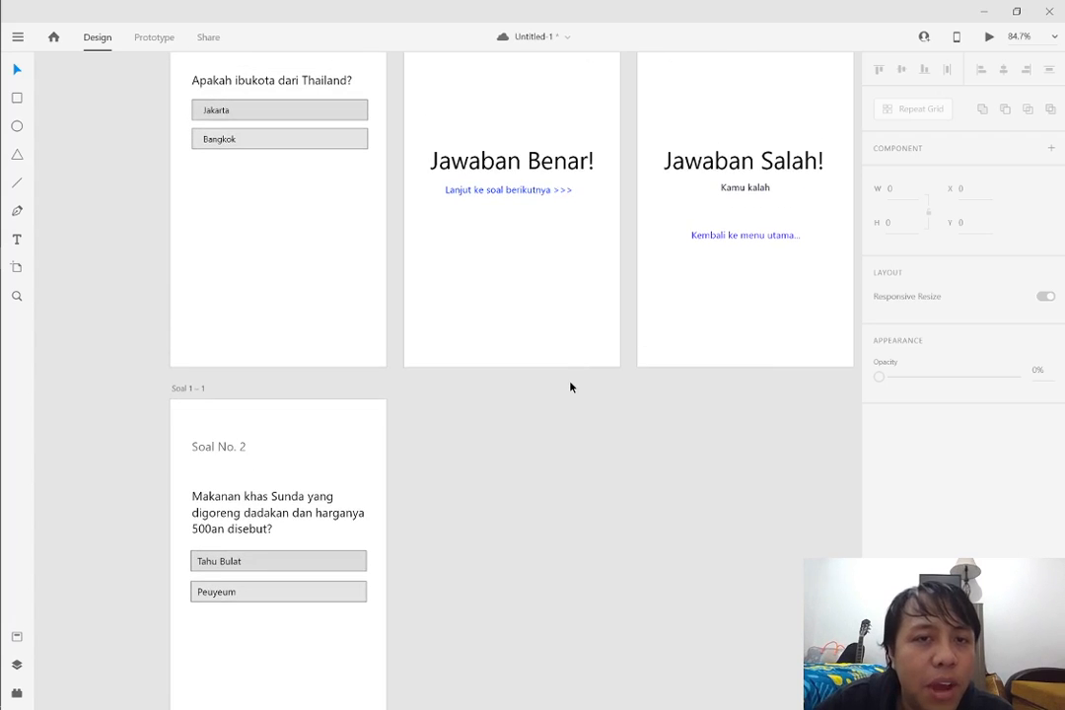
ctrl+scroll(569, 385, down, 3)
ctrl+scroll(575, 340, up, 2)
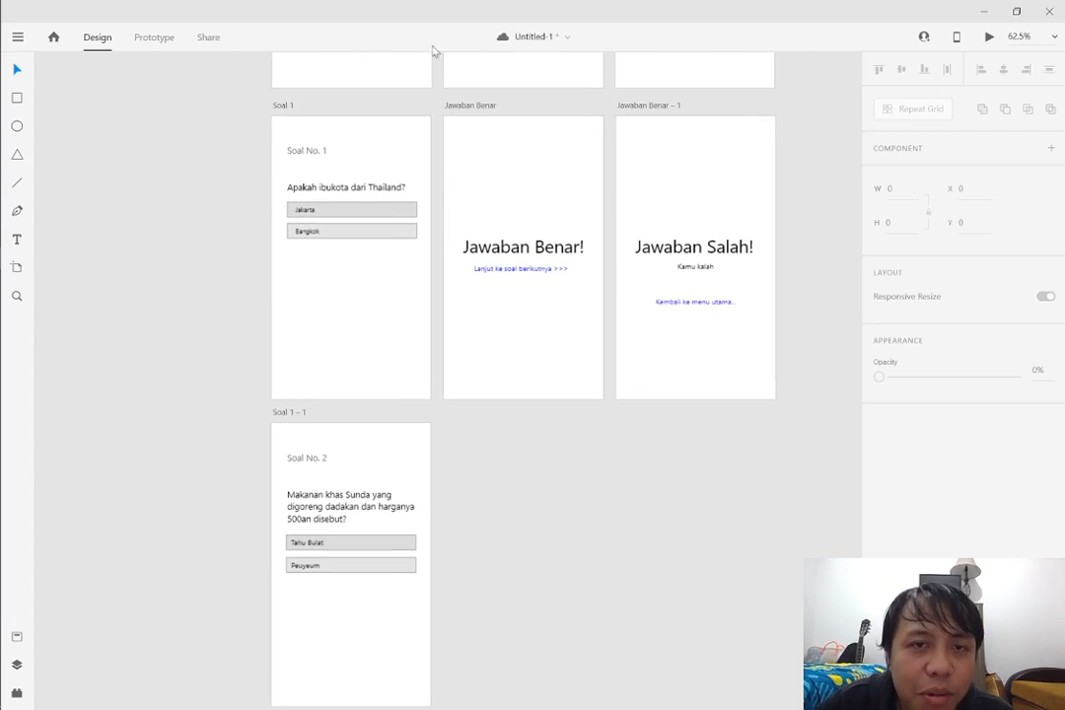
Duplicate the Jawaban Benar artboard and place the copy beside the second question artboard at X 387, Y 1396
click(479, 105)
key(ctrl+v)
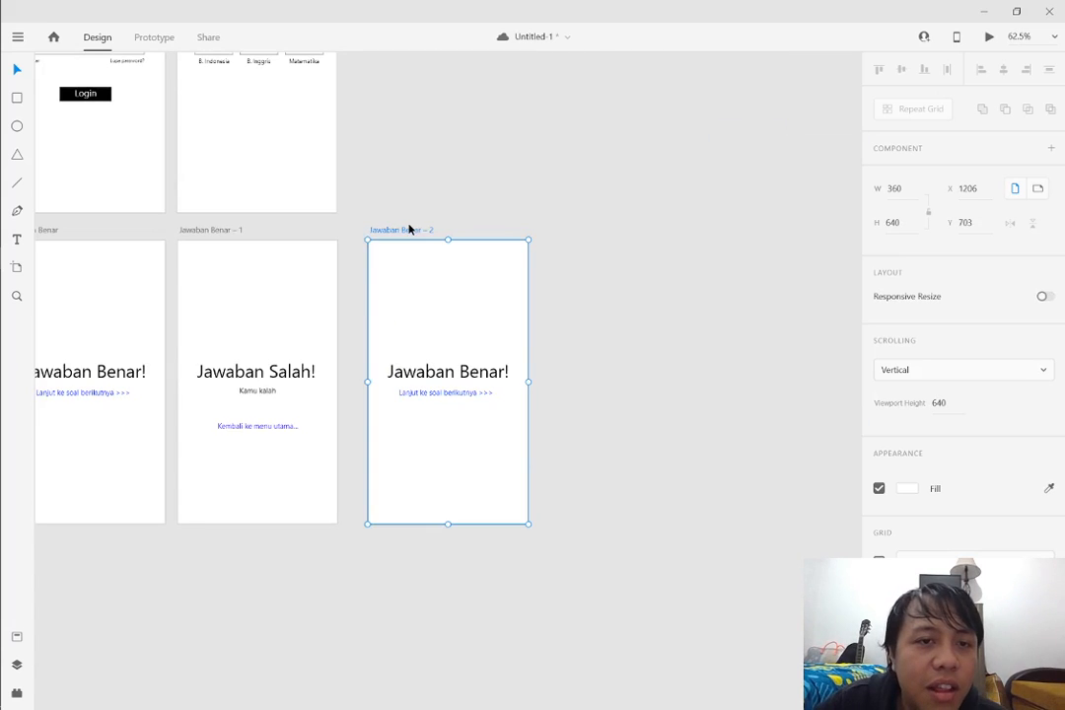
drag(409, 226, 278, 361)
Rename the duplicated artboard as "Kuis Selesai"
double_click(279, 361)
text(Kuis)
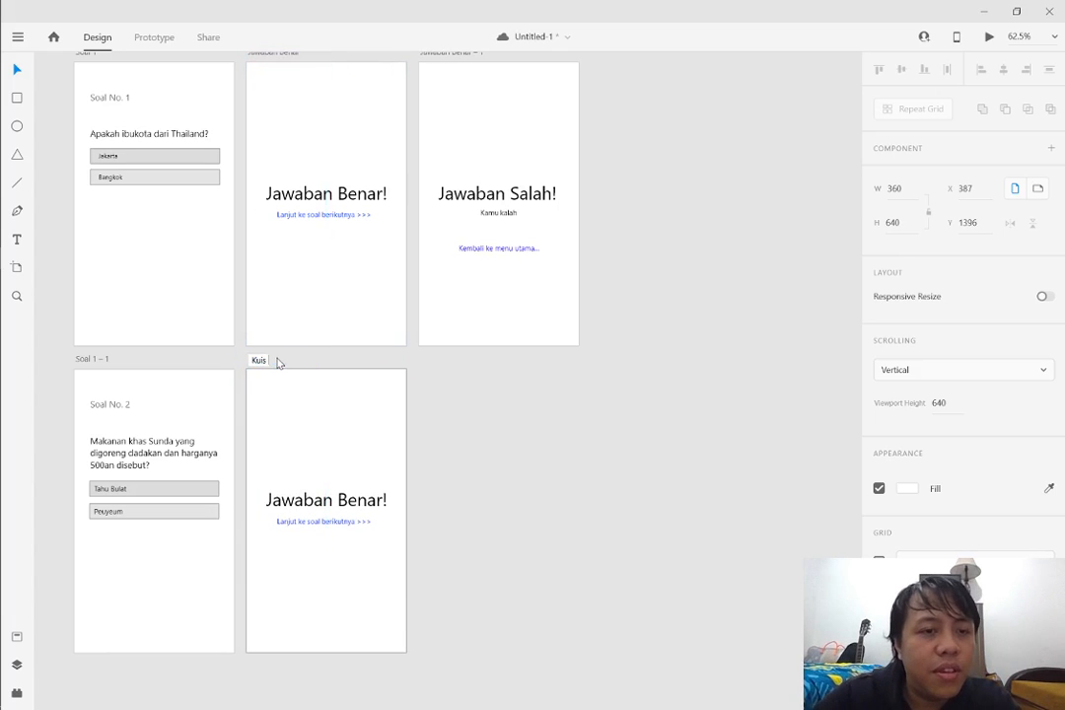
text( Selesai)
key(Return)
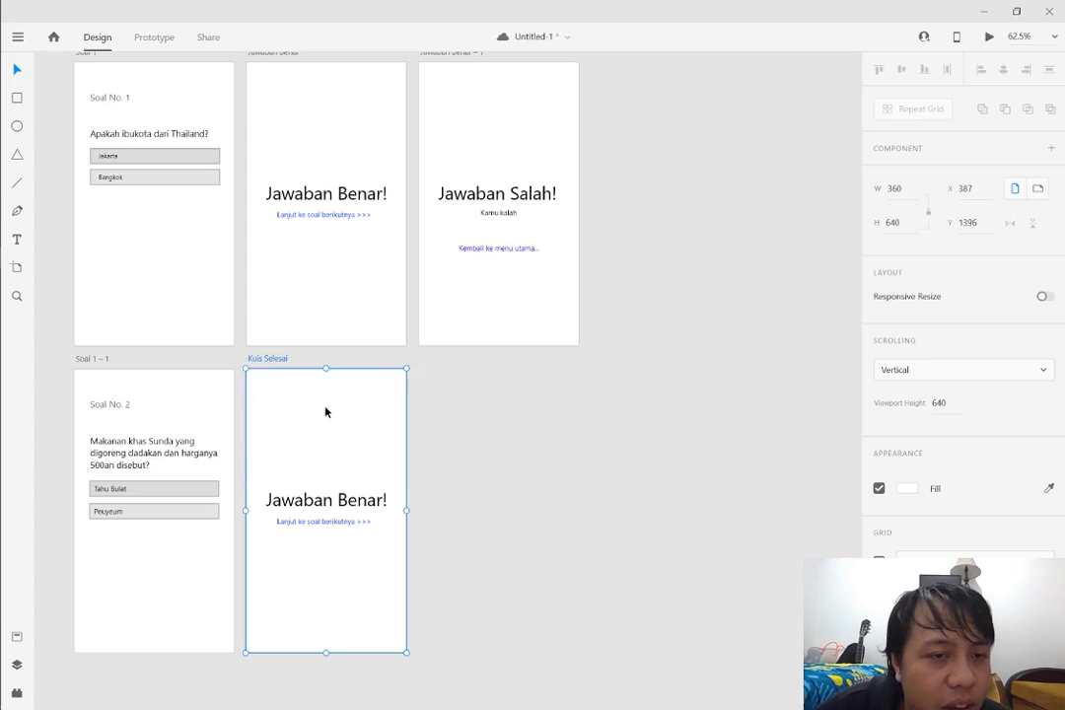
drag(256, 361, 254, 360)
Replace the Kuis Selesai heading with "Selamat!" and, on a second line, "Anda telah menyelesaikan kuis!"
click(225, 418)
drag(498, 569, 2, 570)
scroll(379, 616, up, 5)
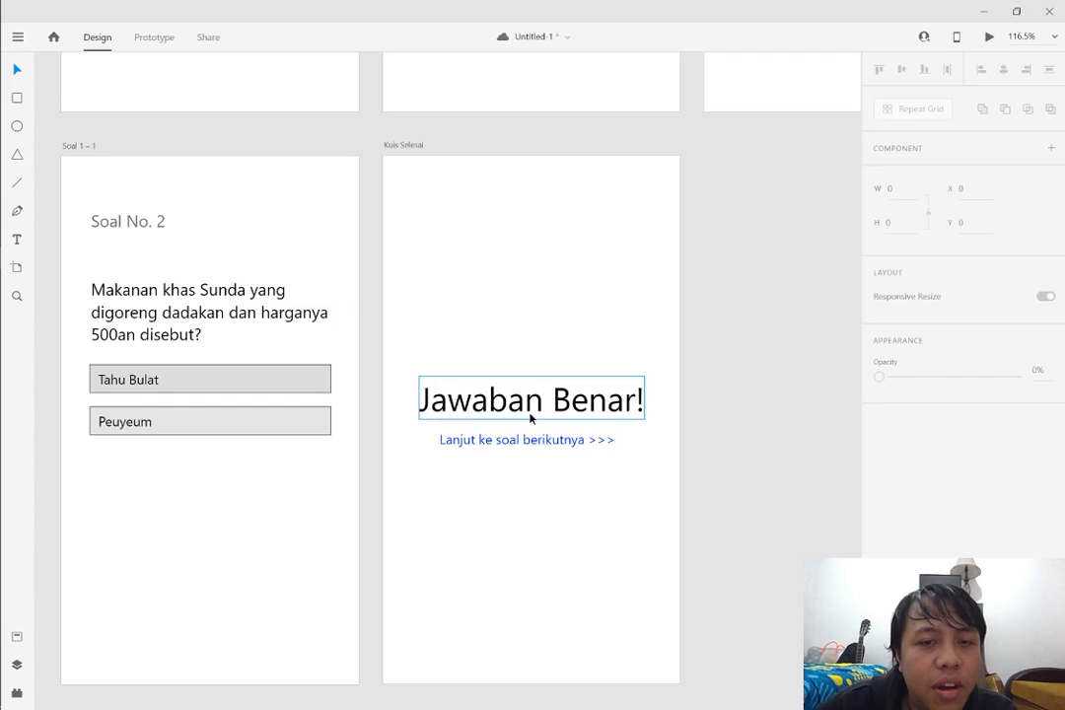
double_click(531, 399)
text(Sel)
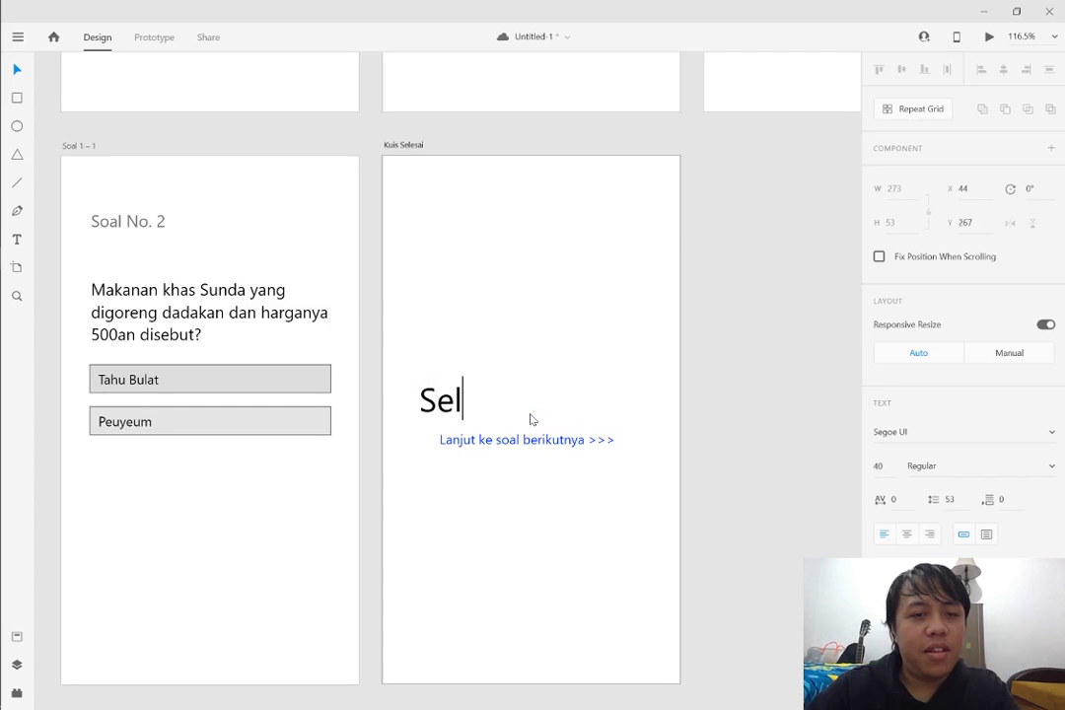
text(amat!)
key(Return)
text(Anda te)
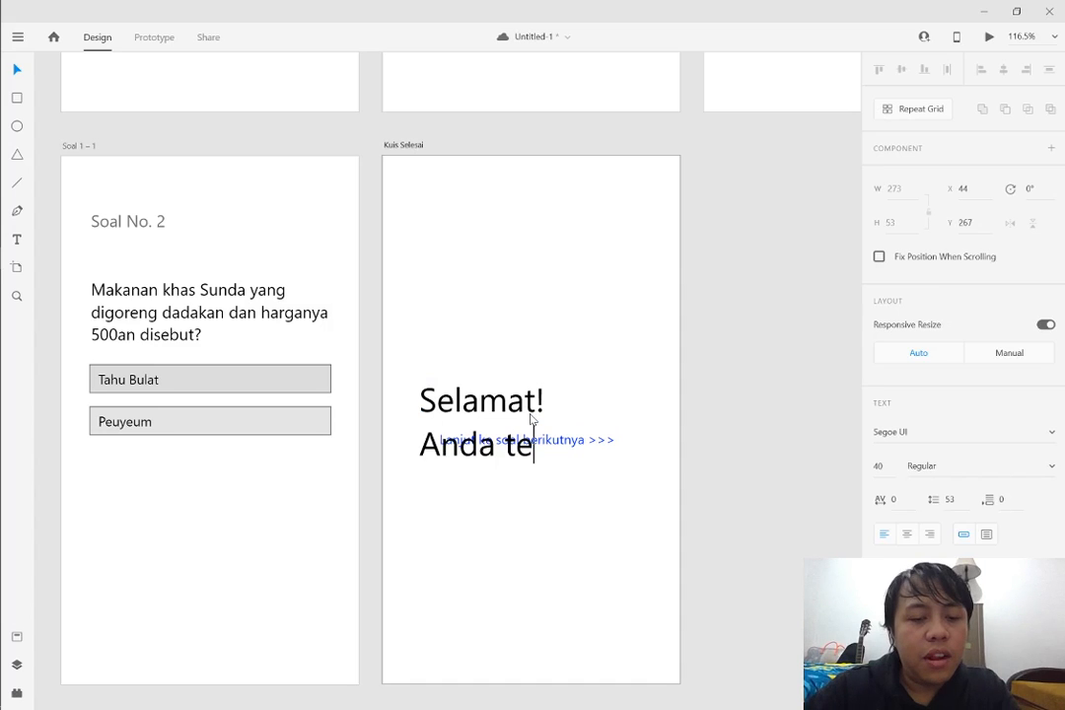
text(lah menyelesaikan K)
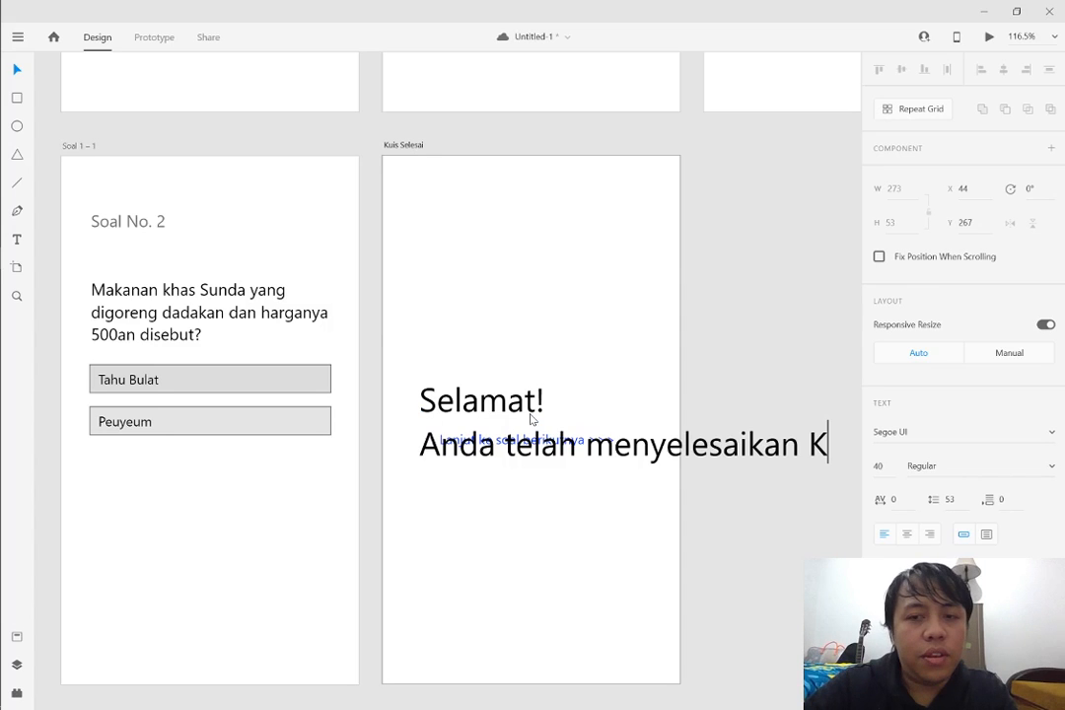
key(BackSpace)
text(kuis)
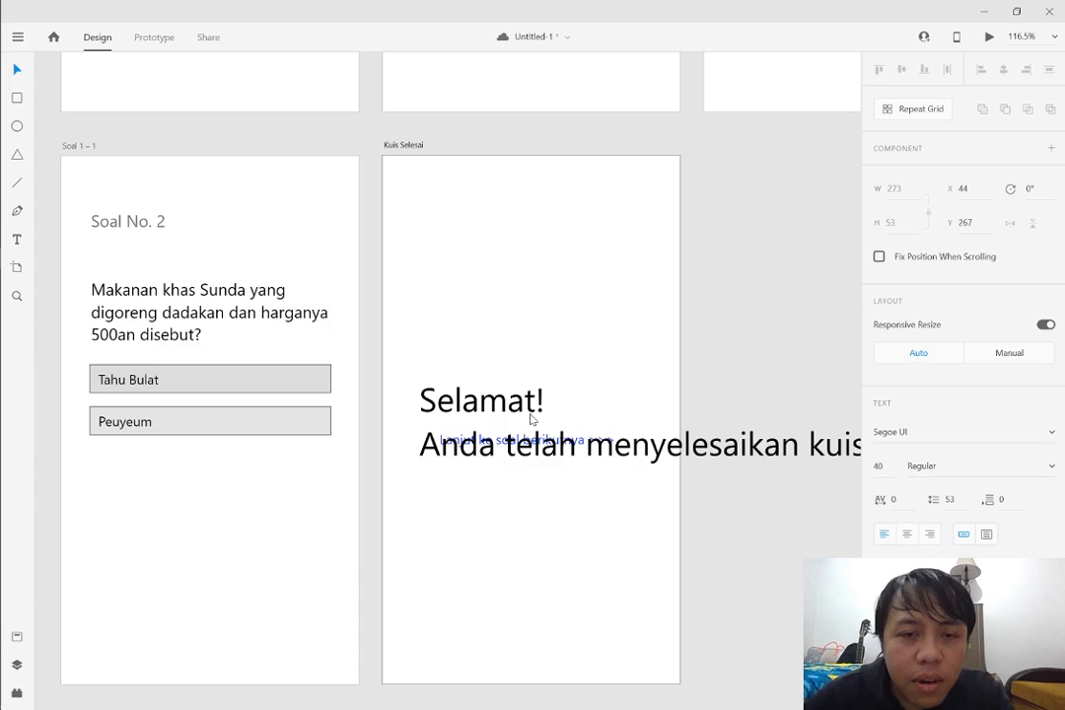
Set the two-line congratulation text to font size 24 and centre-align it
key(ctrl+a)
click(880, 467)
key(ctrl+a)
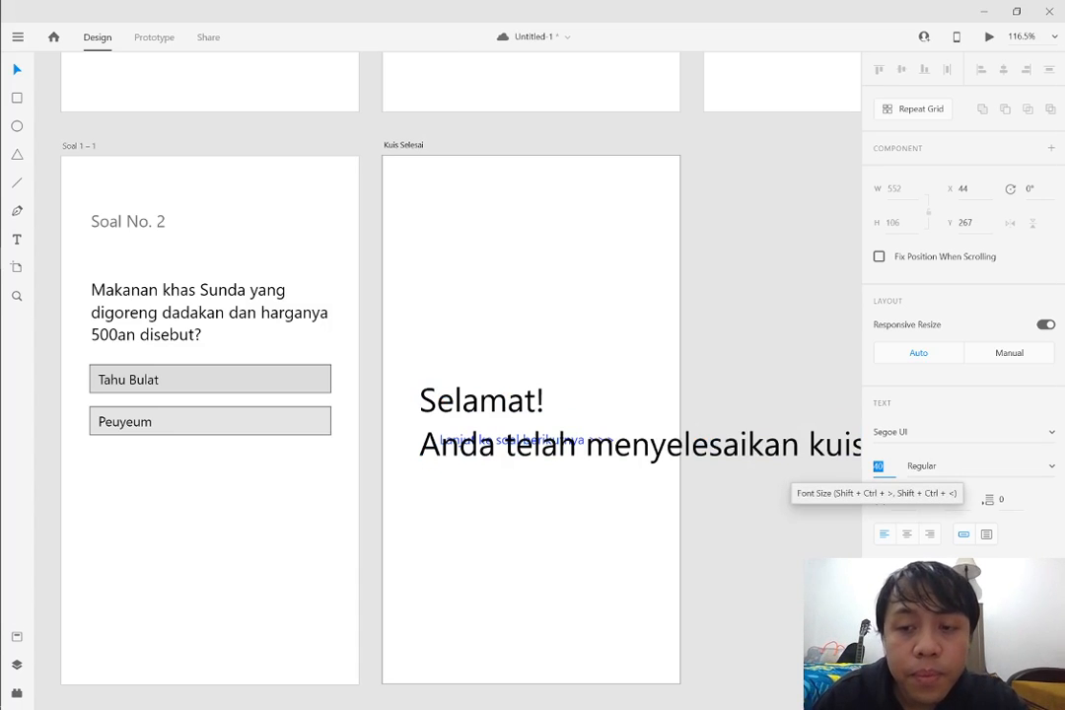
text(24)
key(Return)
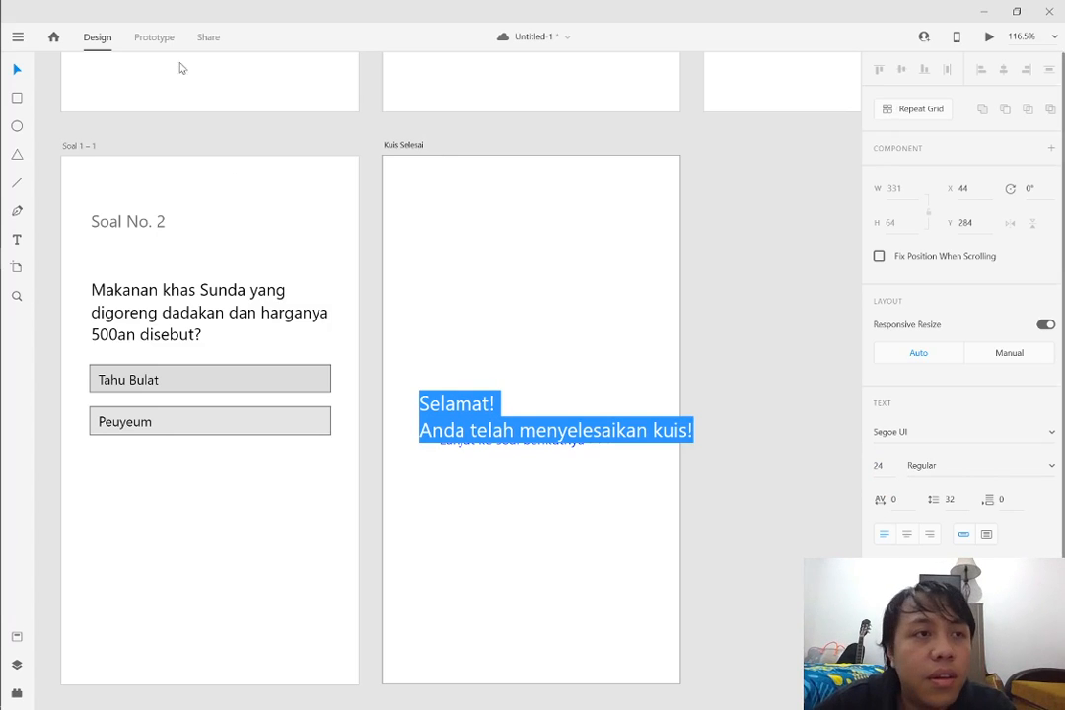
click(22, 66)
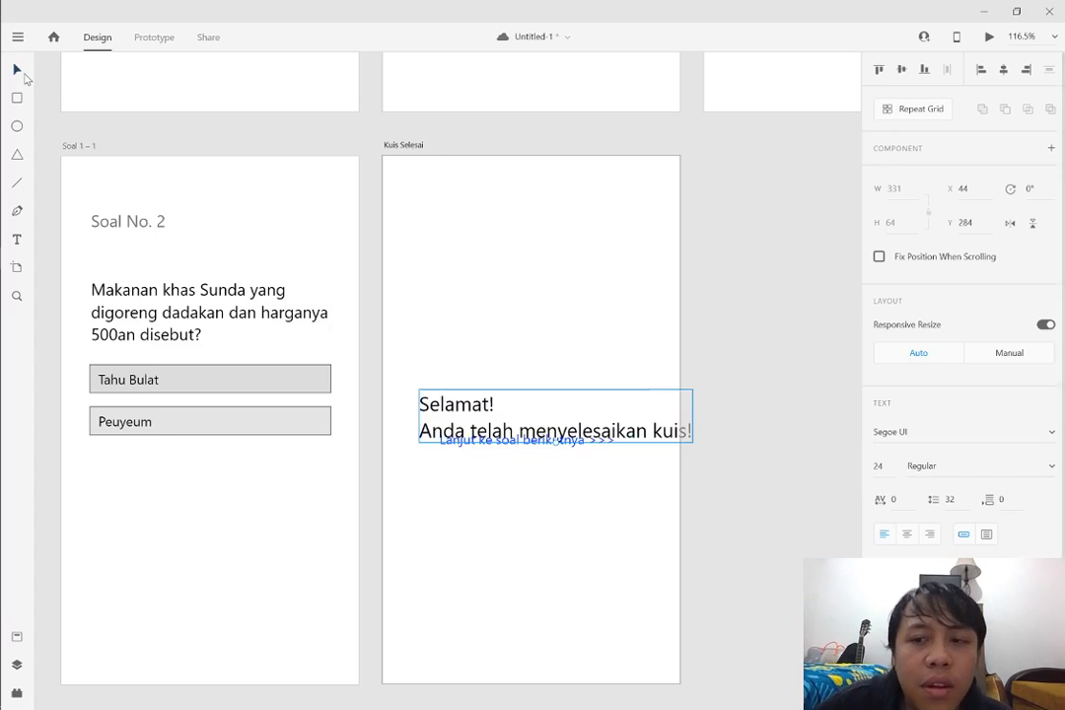
click(906, 533)
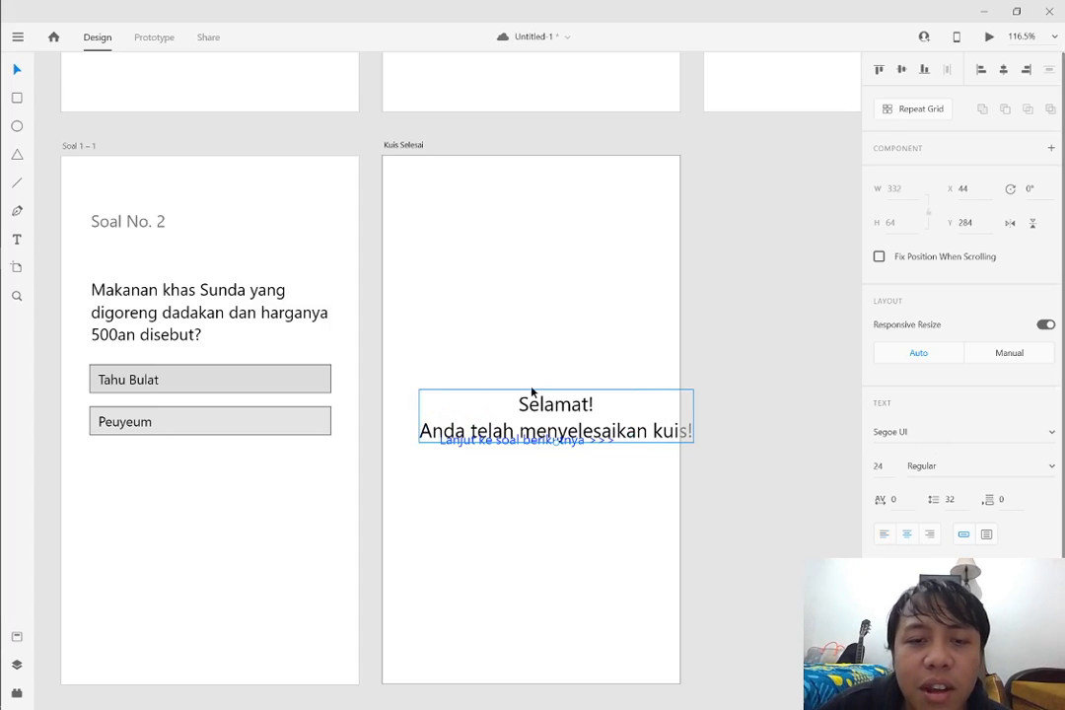
Reduce the congratulation text to font size 20 and move it above the blue link, to X 42, Y 223
drag(532, 400, 518, 343)
click(876, 465)
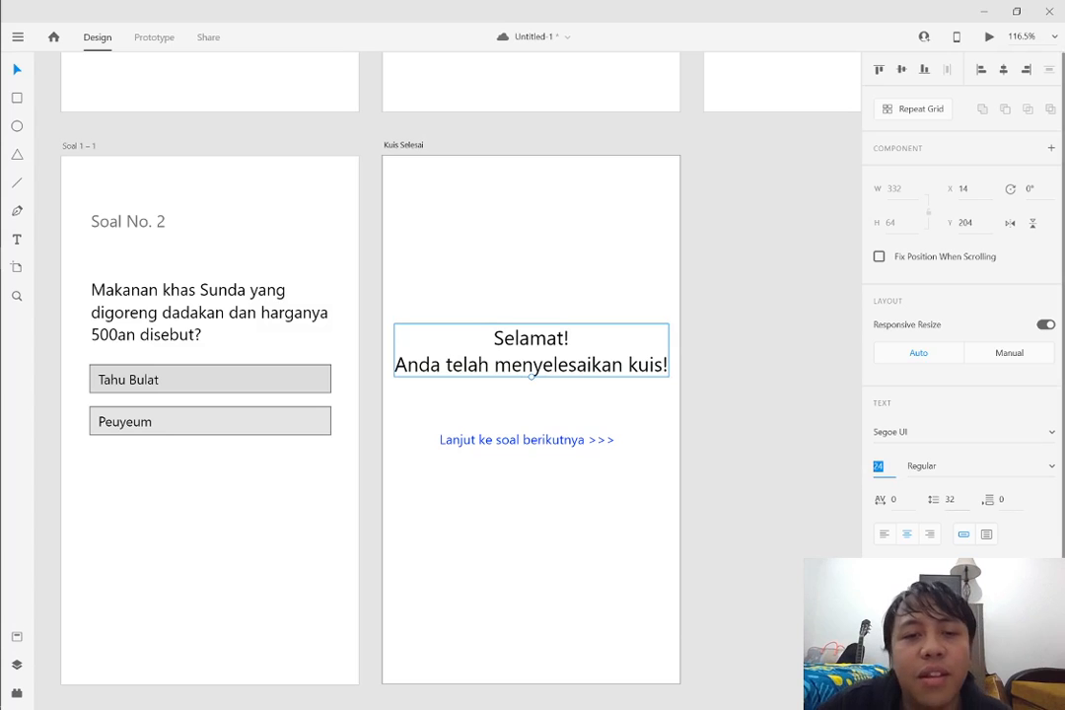
text(20)
key(Return)
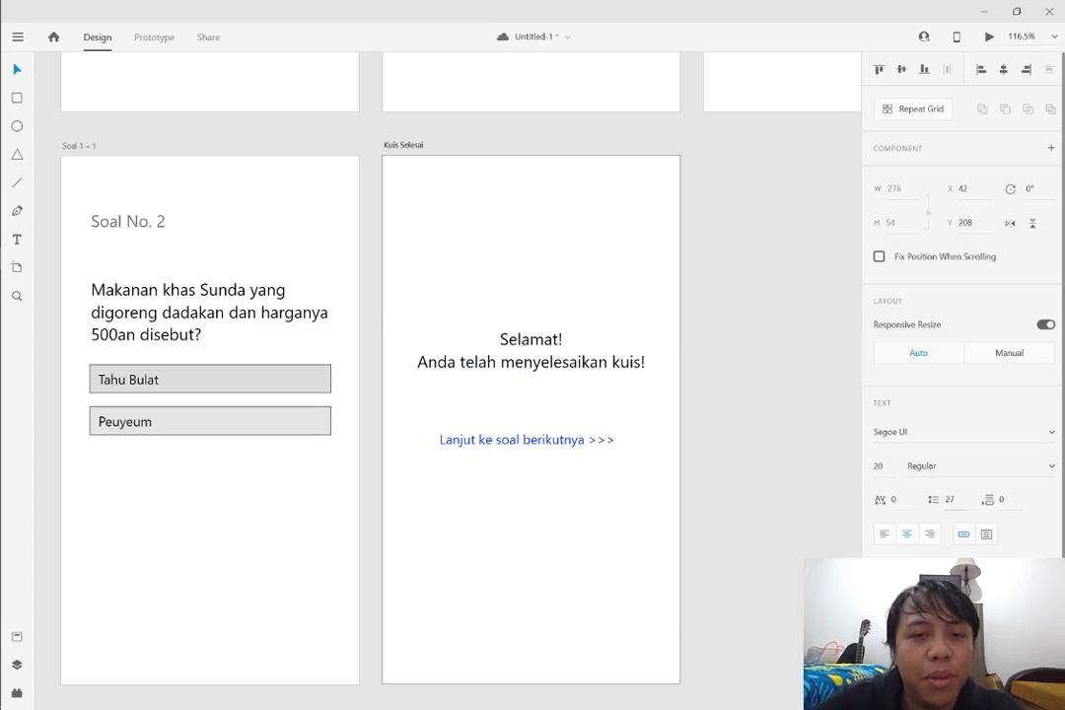
click(744, 392)
drag(552, 363, 552, 375)
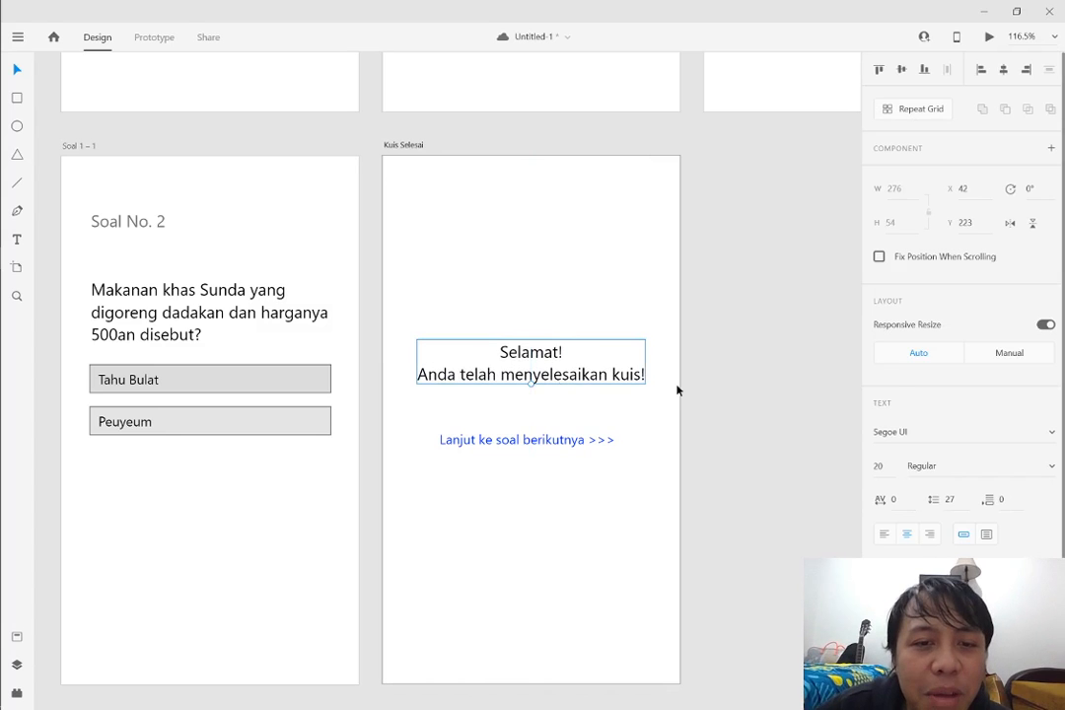
click(733, 437)
Copy the "Kembali ke menu utama..." link from the Jawaban Salah artboard onto the Kuis Selesai artboard
scroll(690, 424, down, 1)
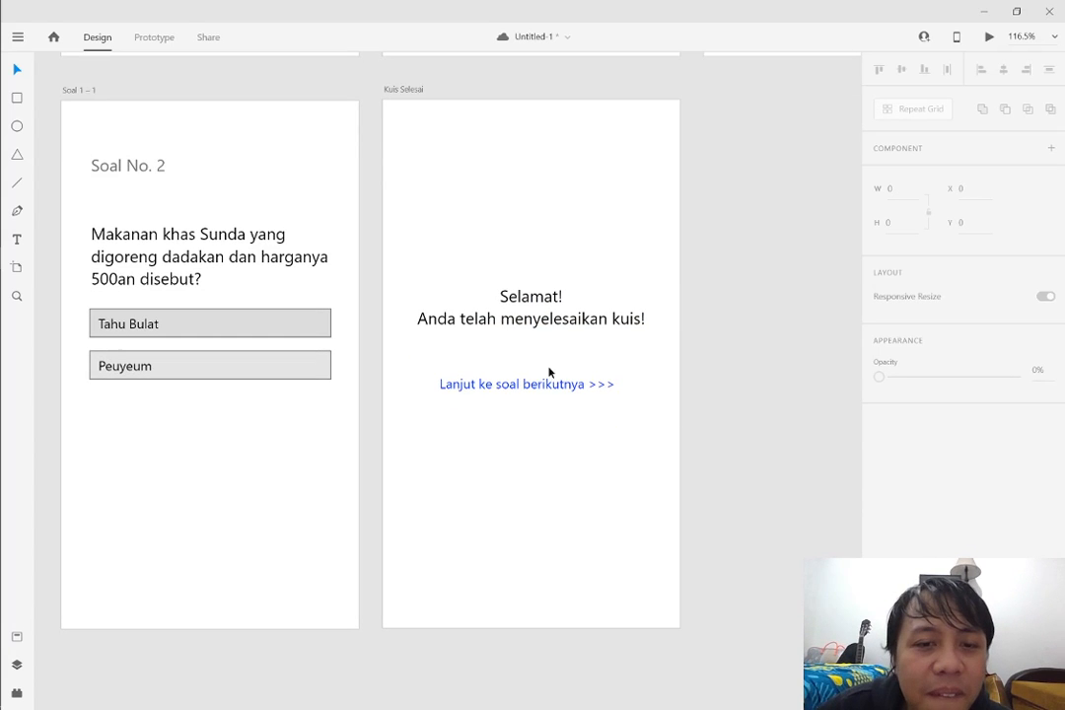
click(502, 385)
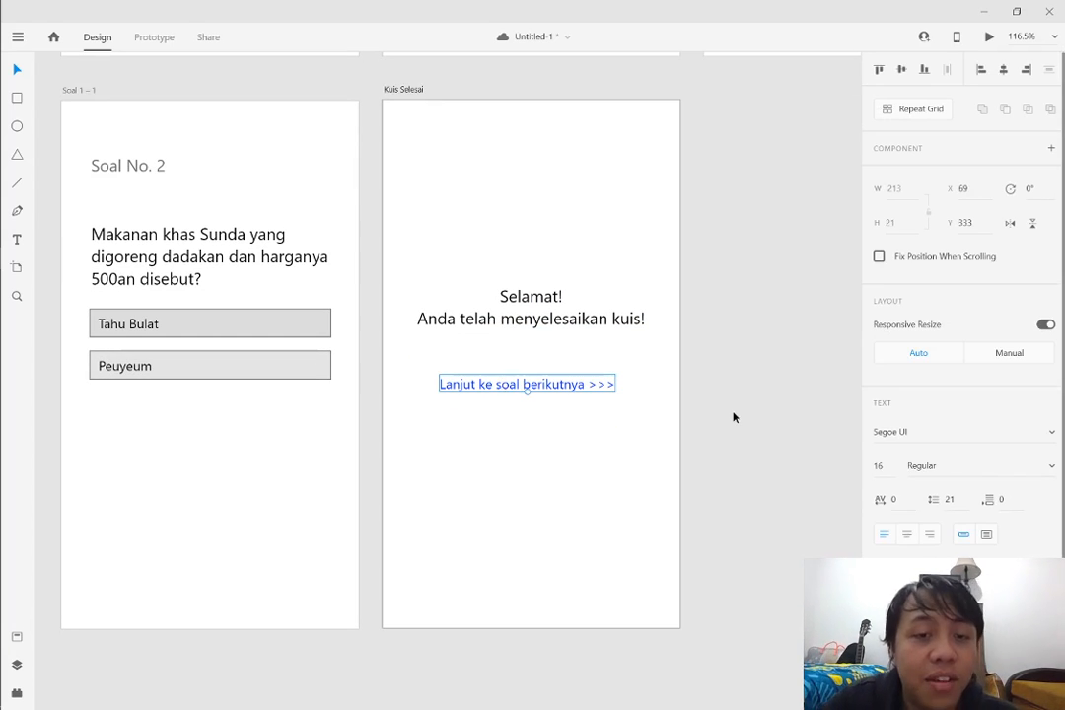
scroll(654, 359, up, 1)
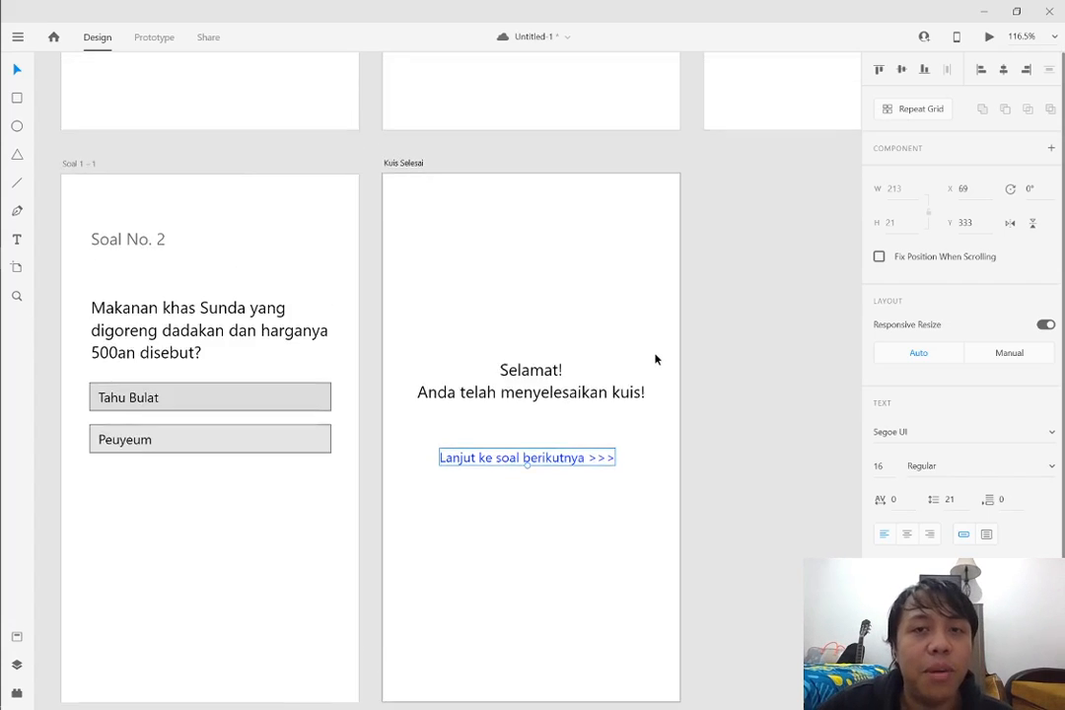
scroll(654, 360, up, 5)
scroll(814, 342, right, 1)
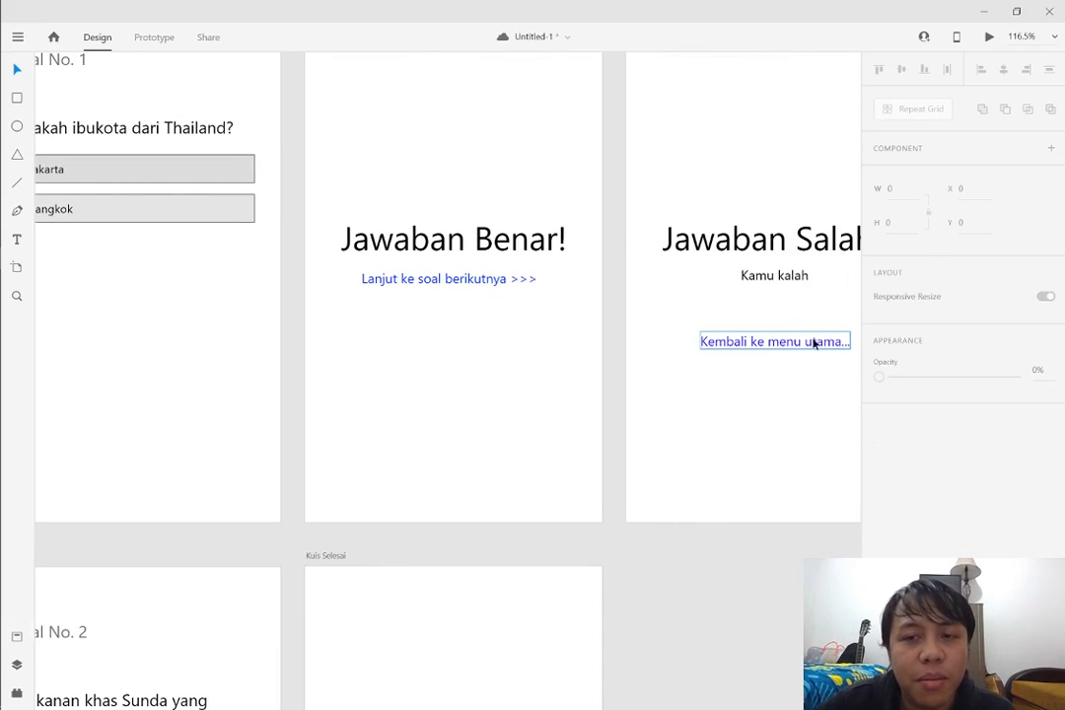
click(814, 342)
drag(777, 347, 459, 647)
scroll(459, 648, down, 5)
Delete the "Lanjut ke soal berikutnya >>>" link from Kuis Selesai and put "Kembali ke menu utama..." centred below the congratulation text
click(433, 426)
key(Delete)
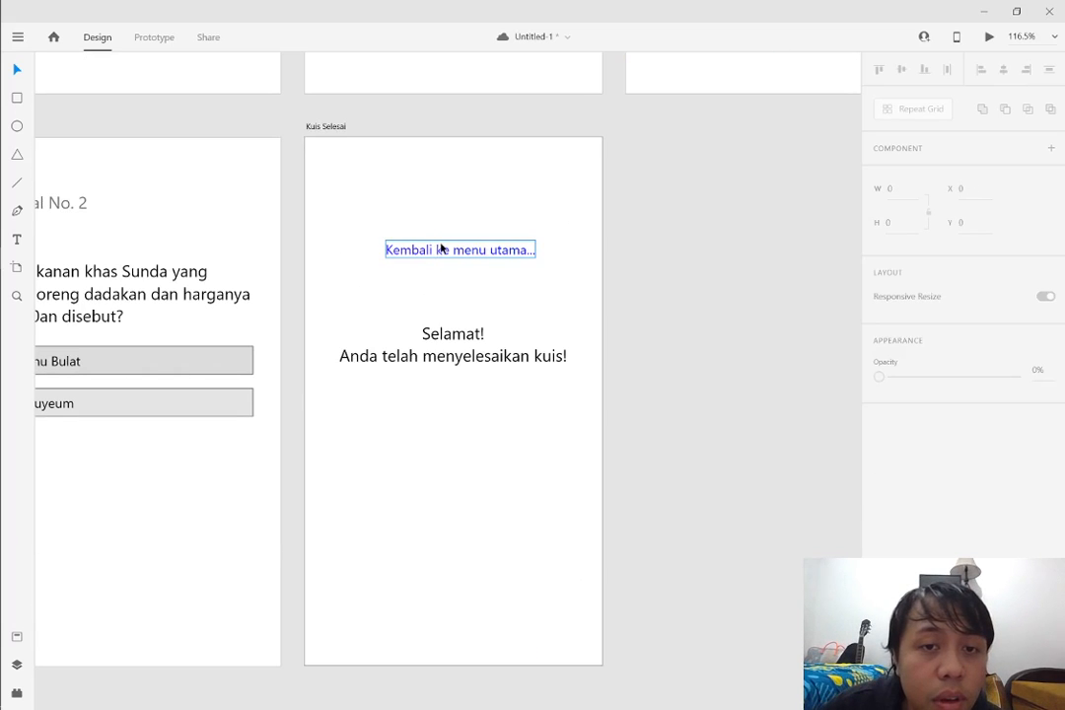
drag(441, 249, 434, 415)
click(656, 380)
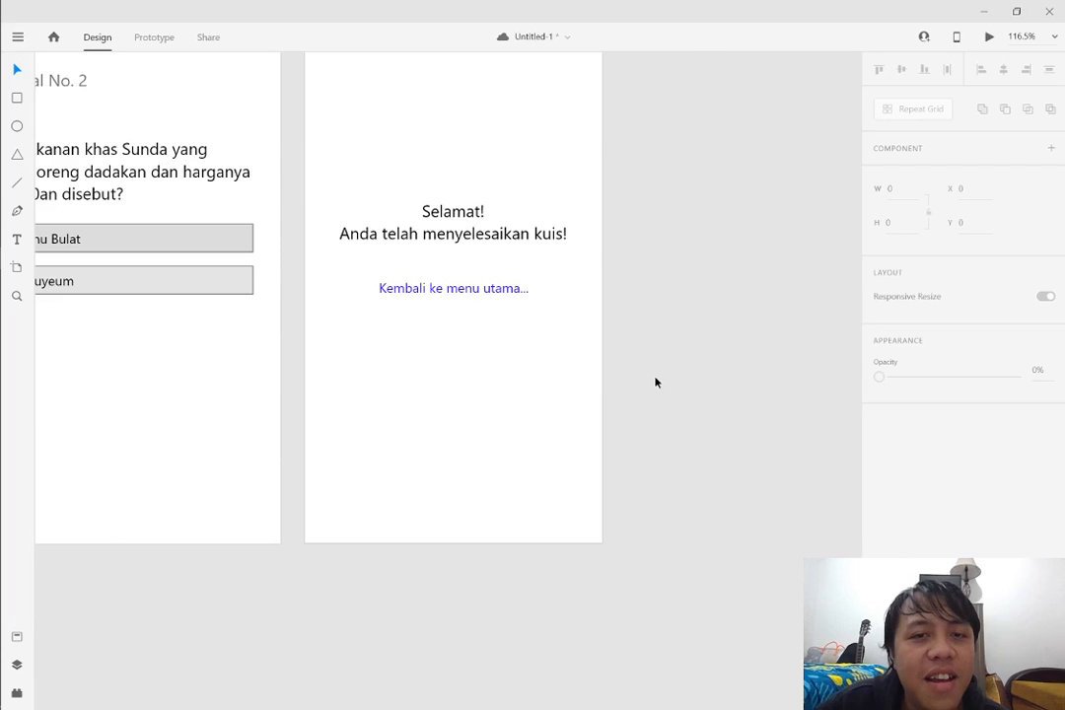
key(ctrl+0)
scroll(737, 335, up, 6)
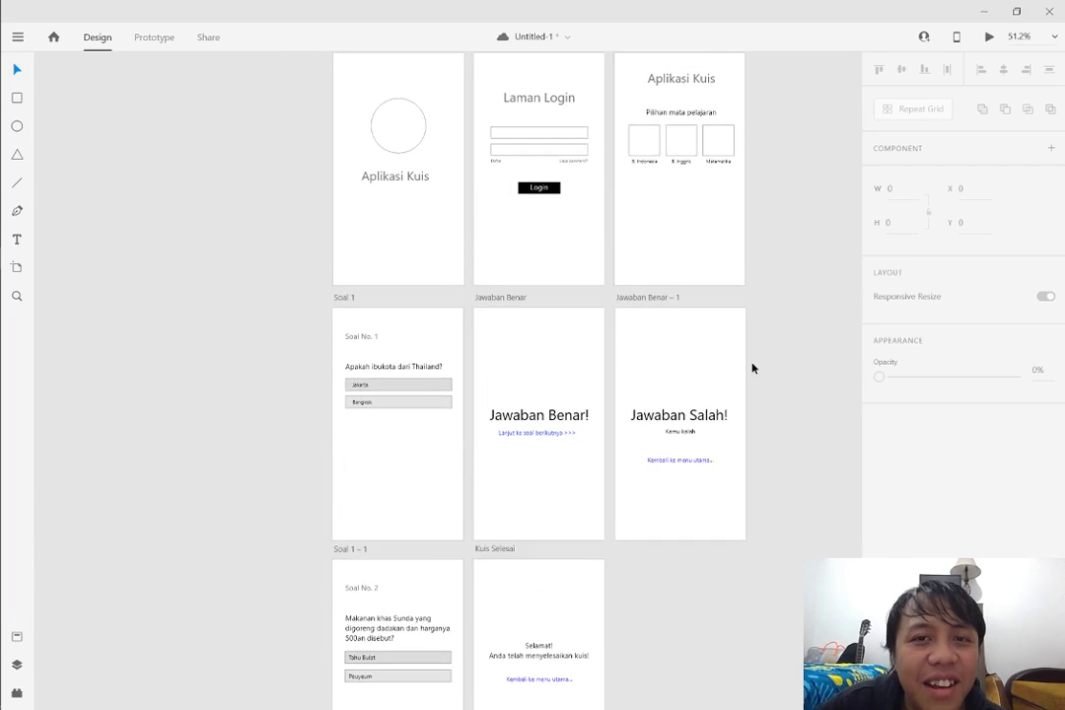
scroll(752, 372, down, 1)
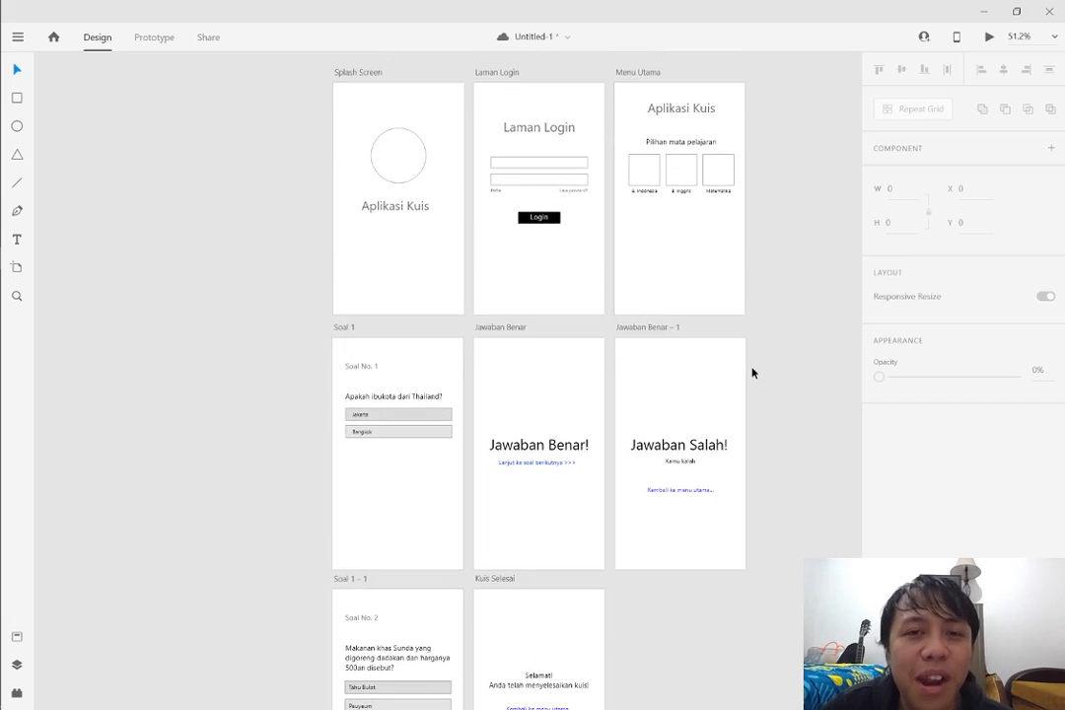
Move the "Aplikasi Kuis" title on the Splash Screen artboard slightly lower beneath the circle, to X 79, Y 320
scroll(821, 293, up, 1)
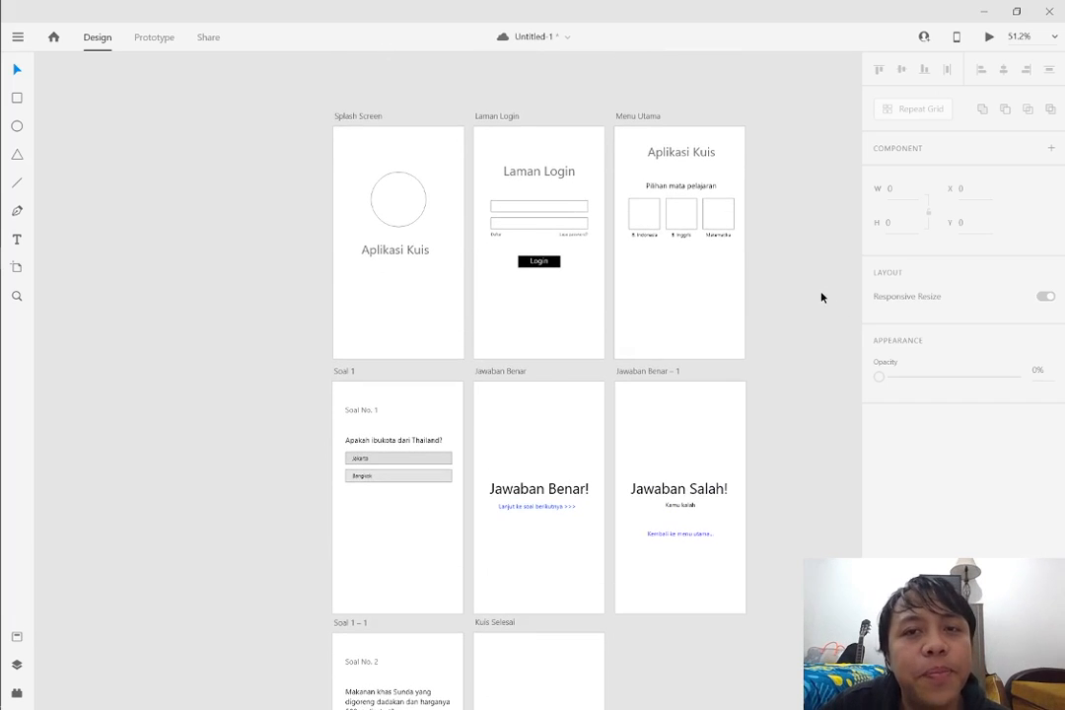
scroll(535, 264, up, 1)
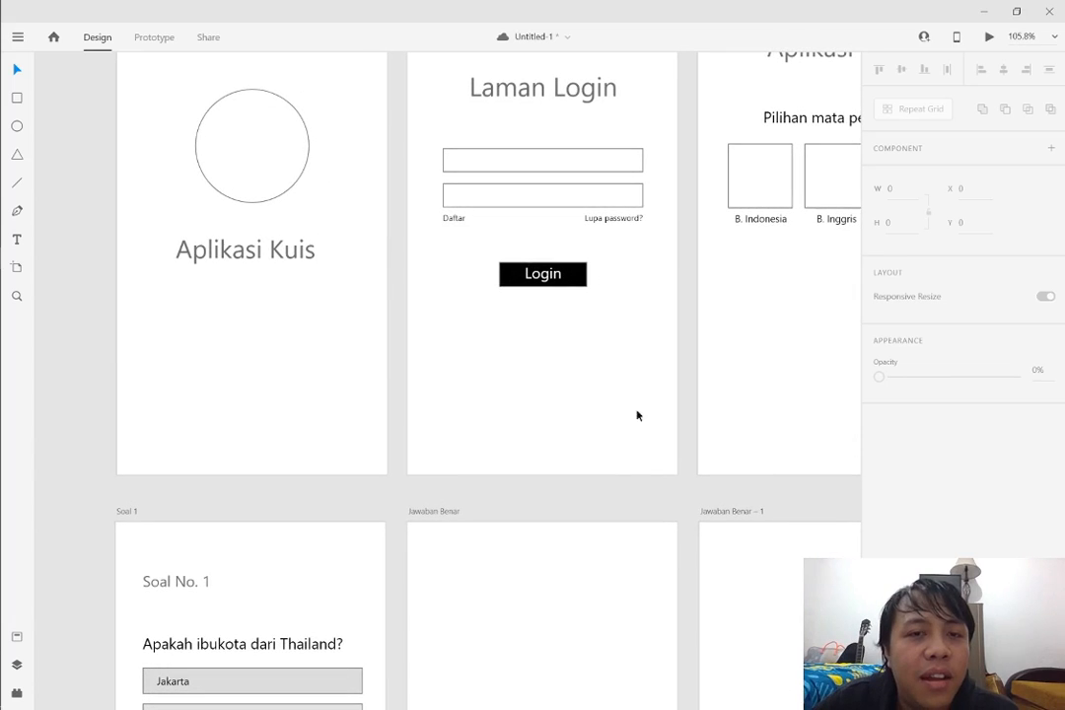
drag(601, 483, 939, 487)
scroll(731, 326, down, 3)
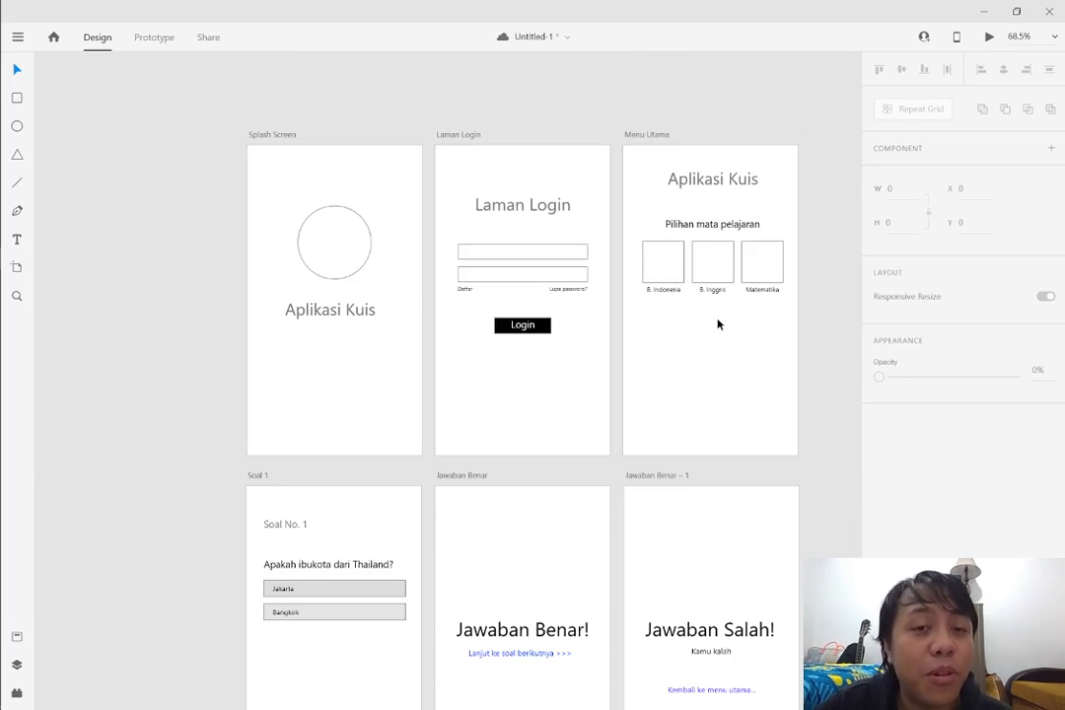
drag(608, 104, 971, 127)
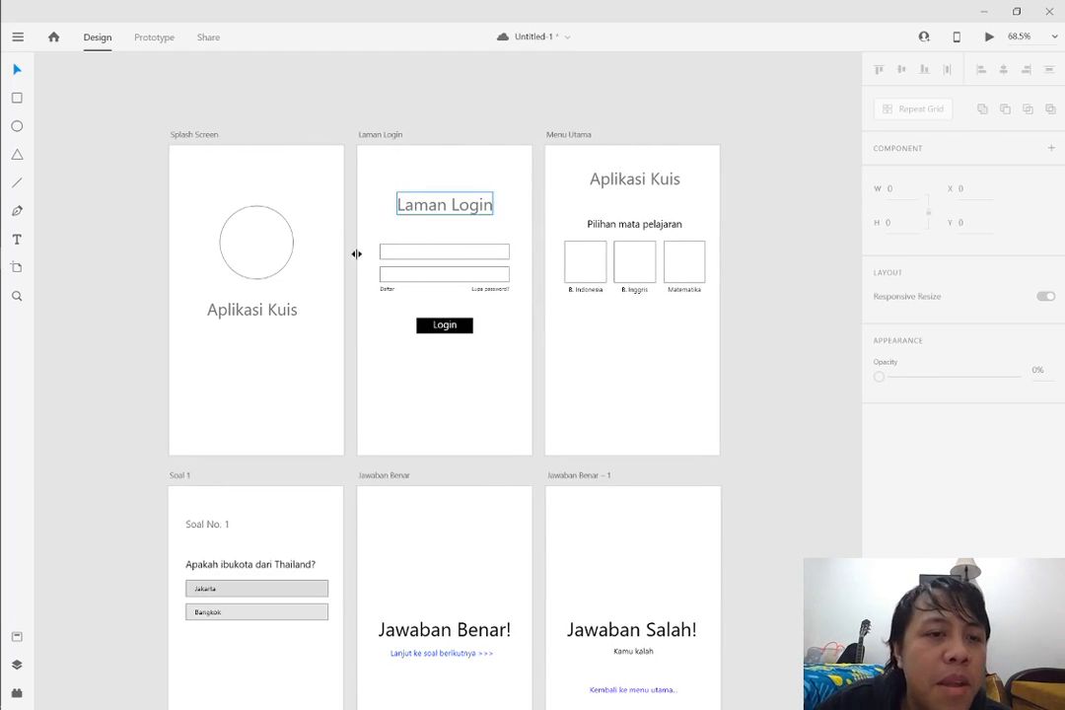
click(275, 311)
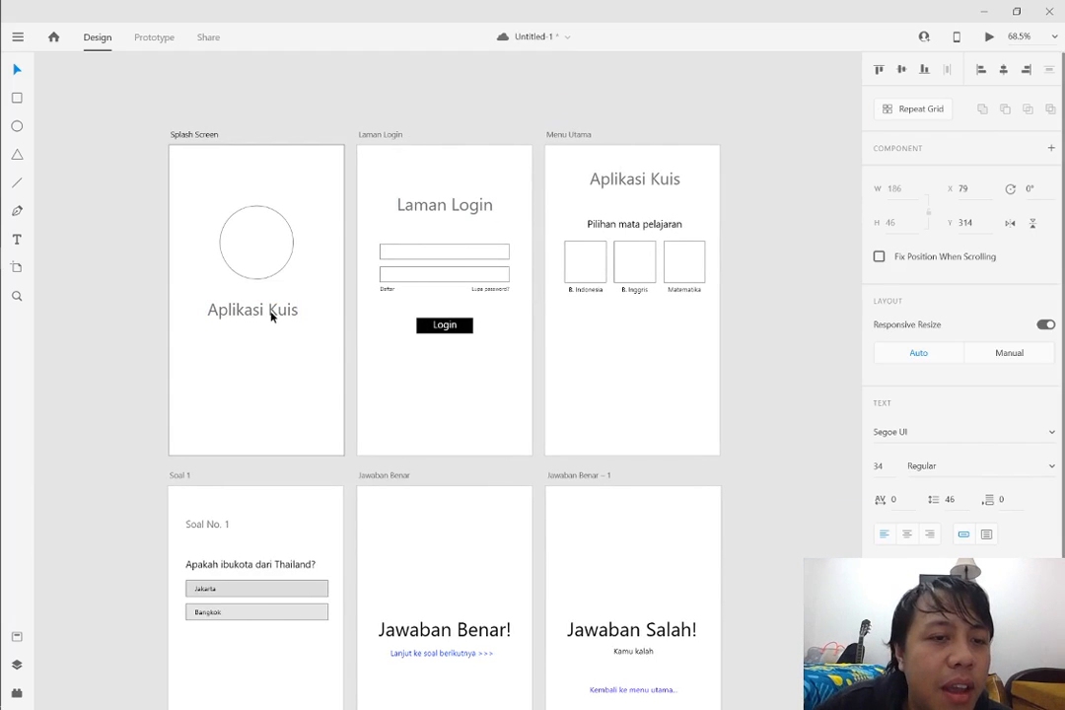
click(301, 110)
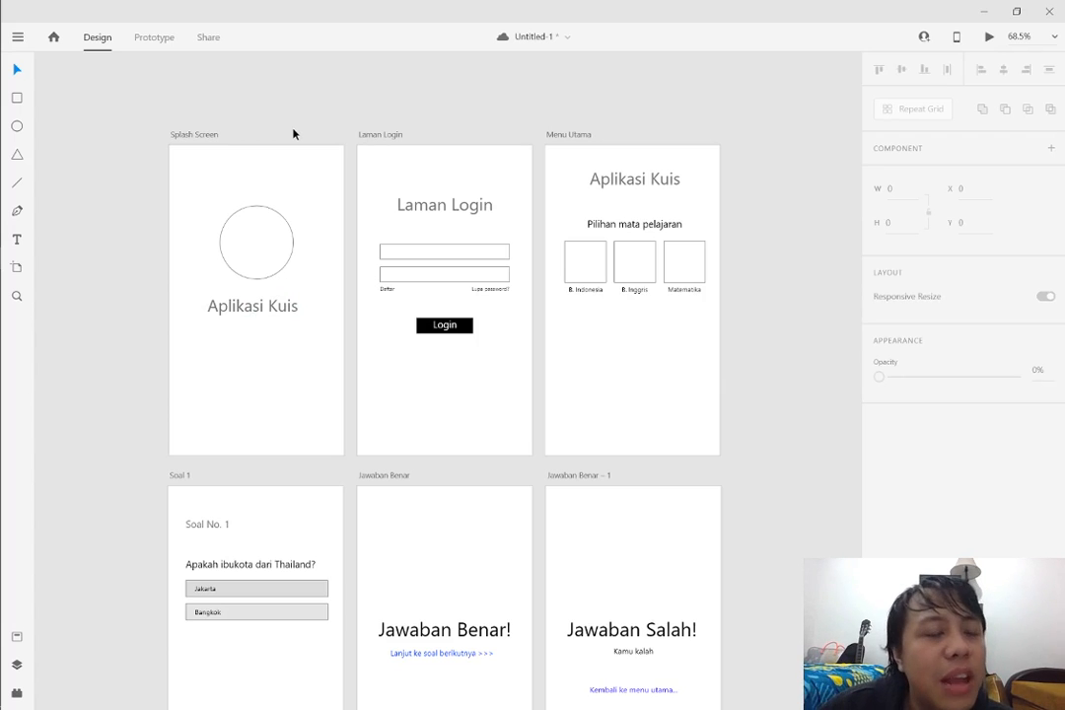
click(263, 307)
drag(263, 307, 265, 314)
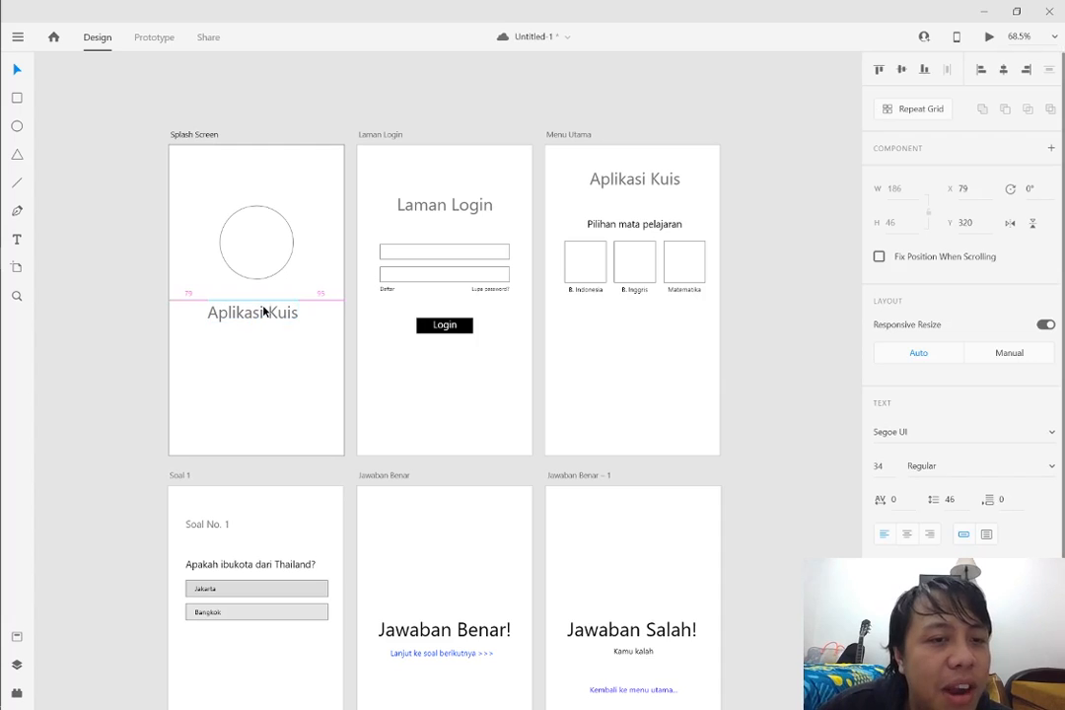
click(253, 138)
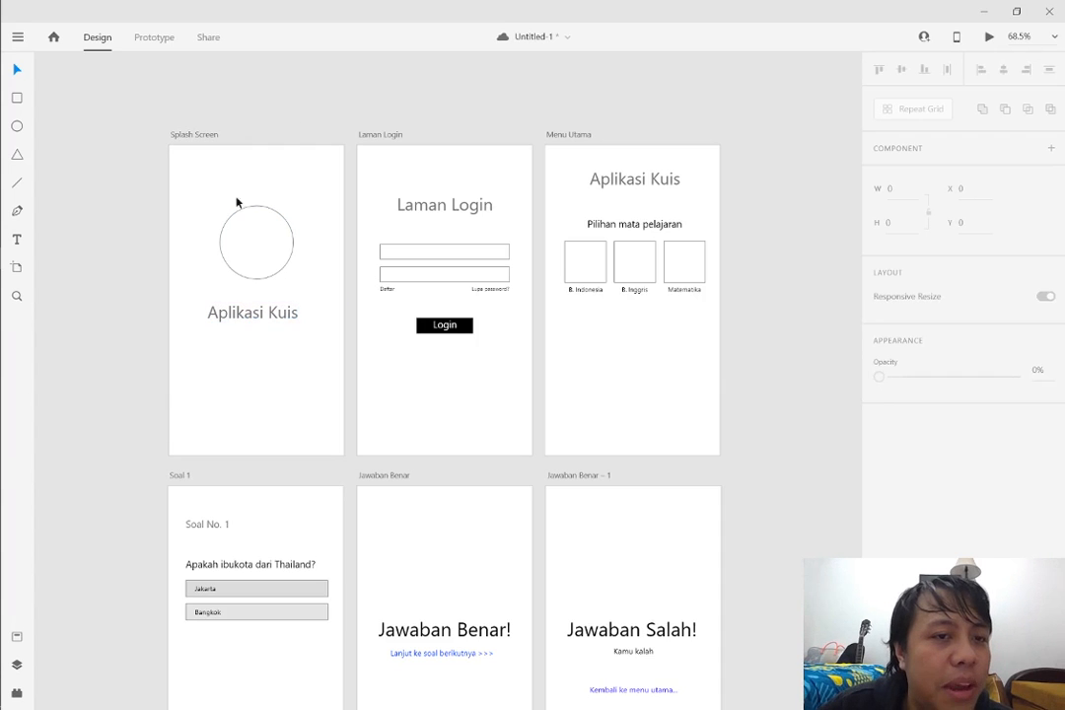
Review the Splash Screen's circle and title, and the Laman Login artboard's input fields, "Daftar" and "Lupa password?" links and Login button
click(269, 237)
click(266, 312)
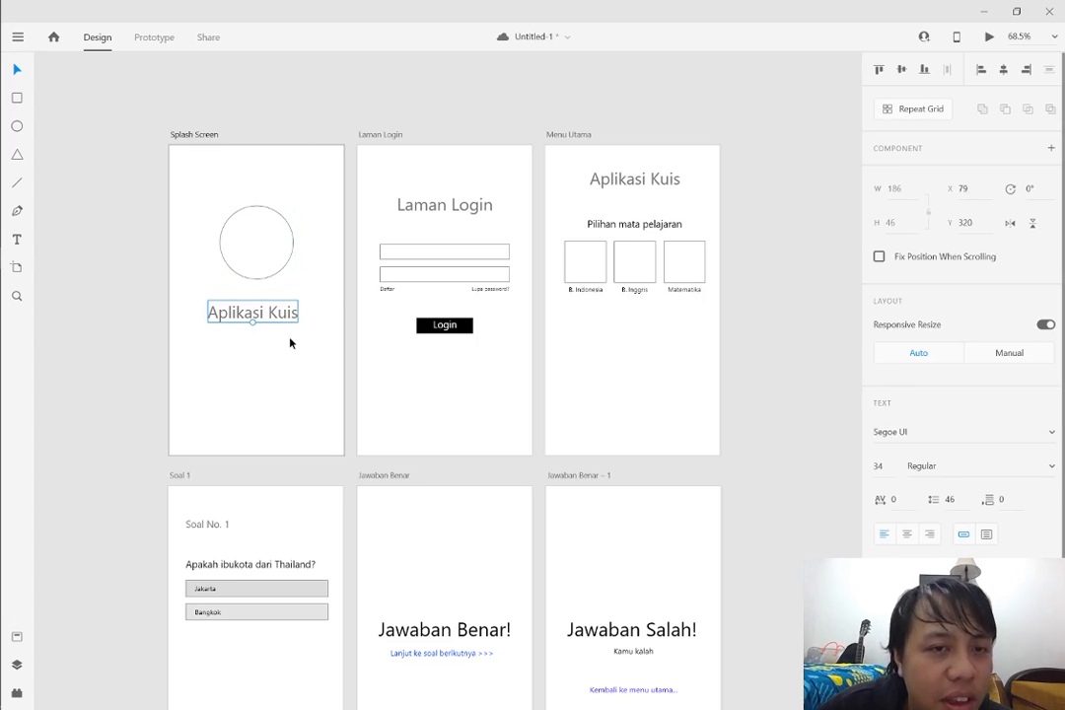
click(291, 342)
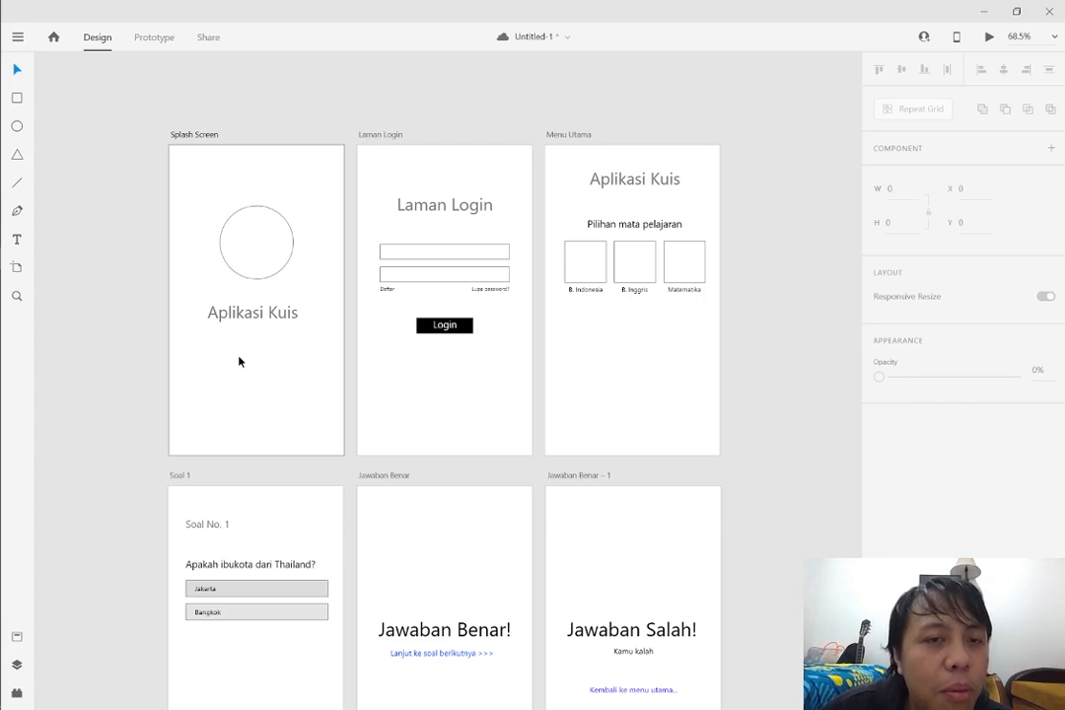
scroll(239, 361, up, 1)
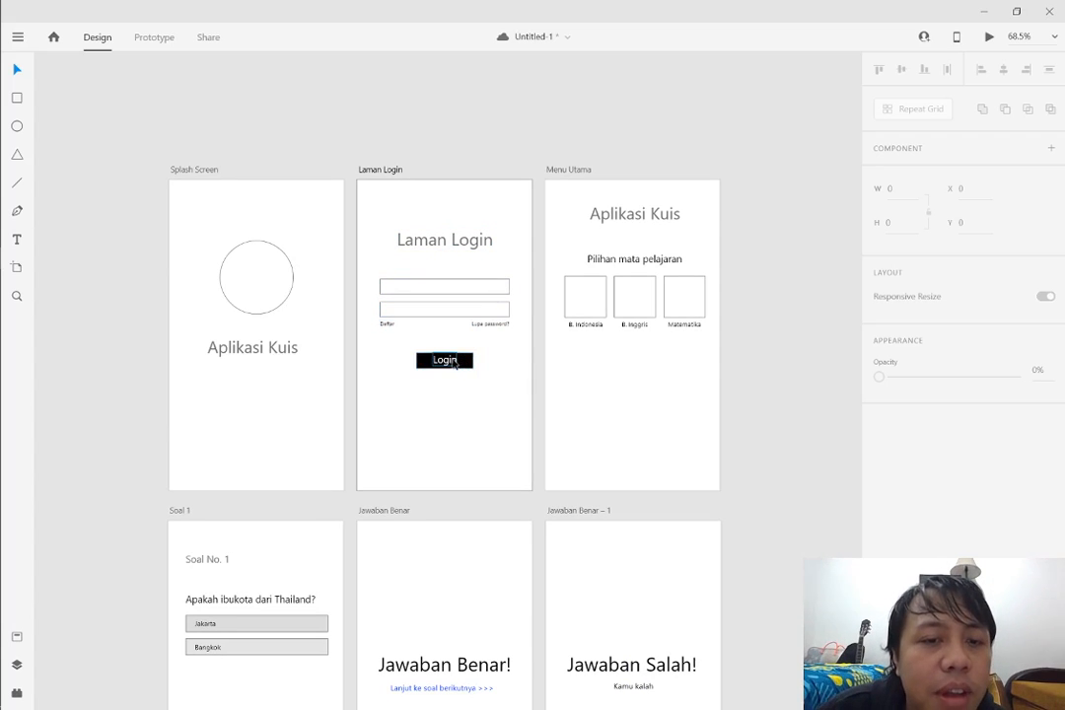
click(449, 361)
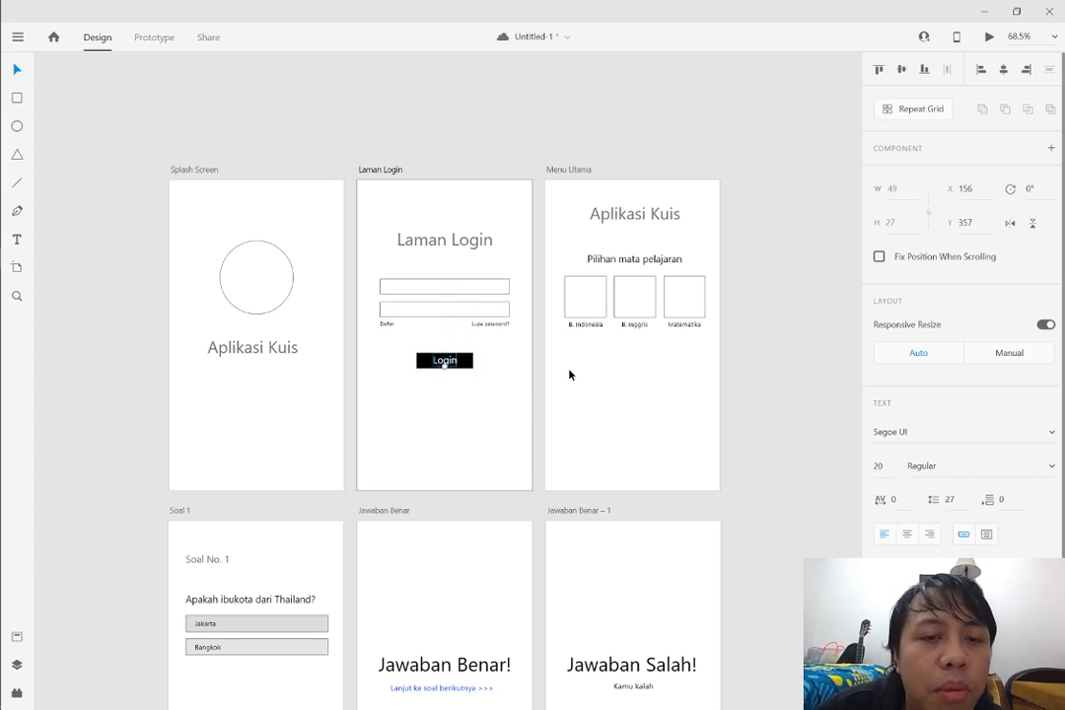
click(515, 393)
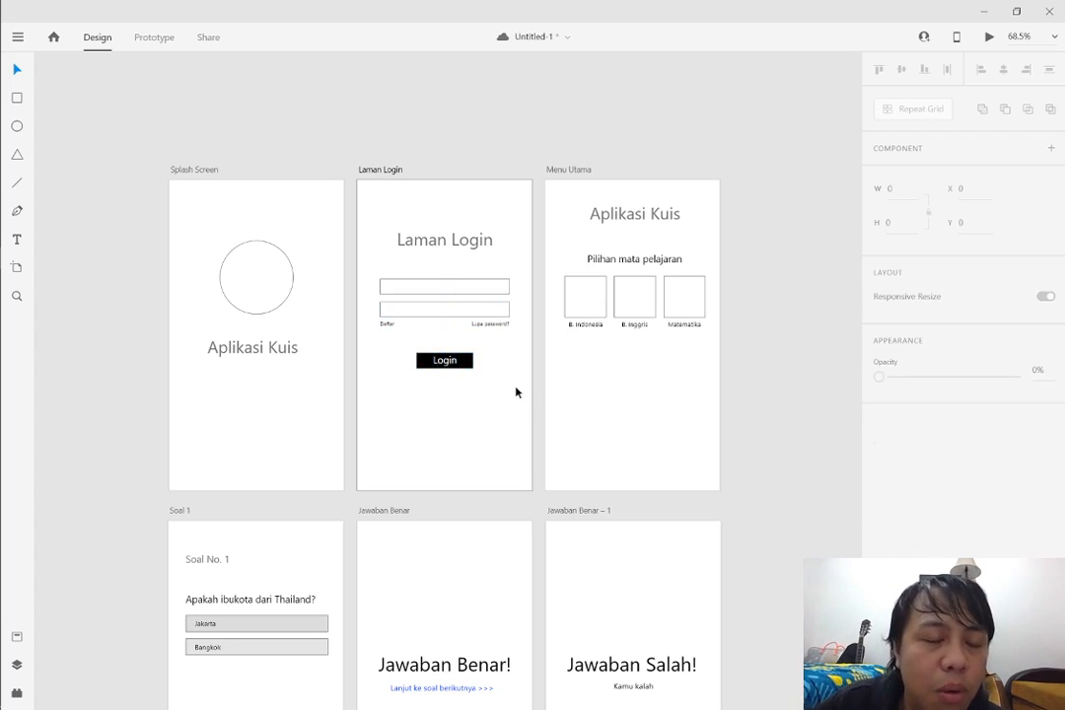
click(508, 333)
click(428, 325)
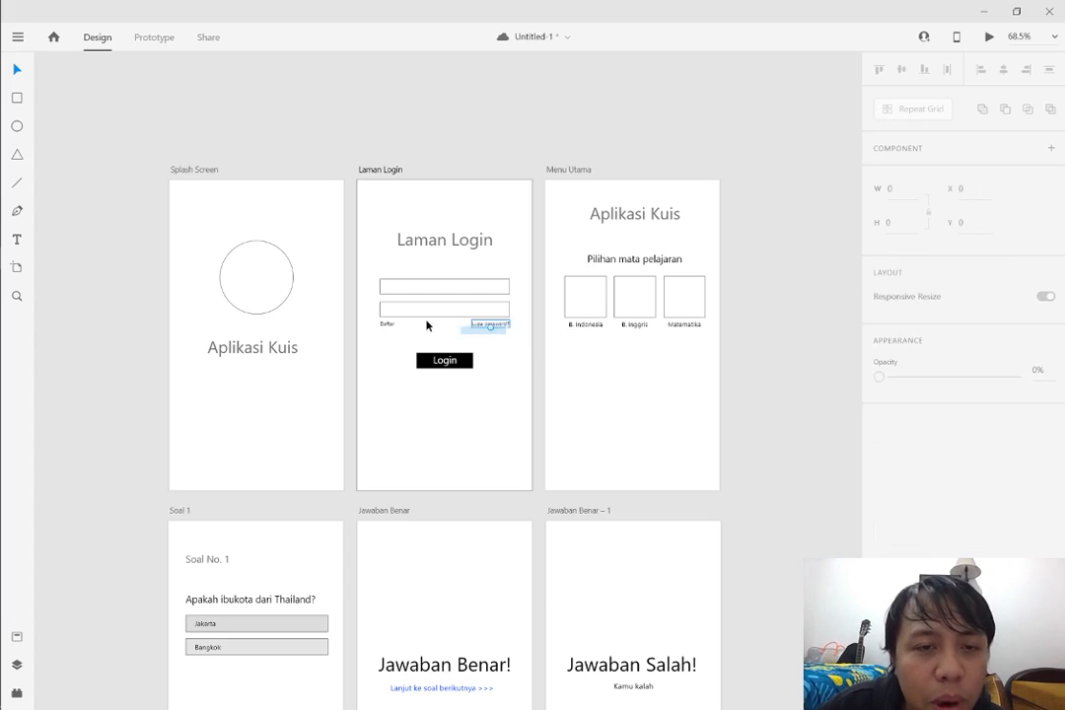
drag(507, 327, 369, 319)
click(461, 351)
scroll(494, 351, down, 2)
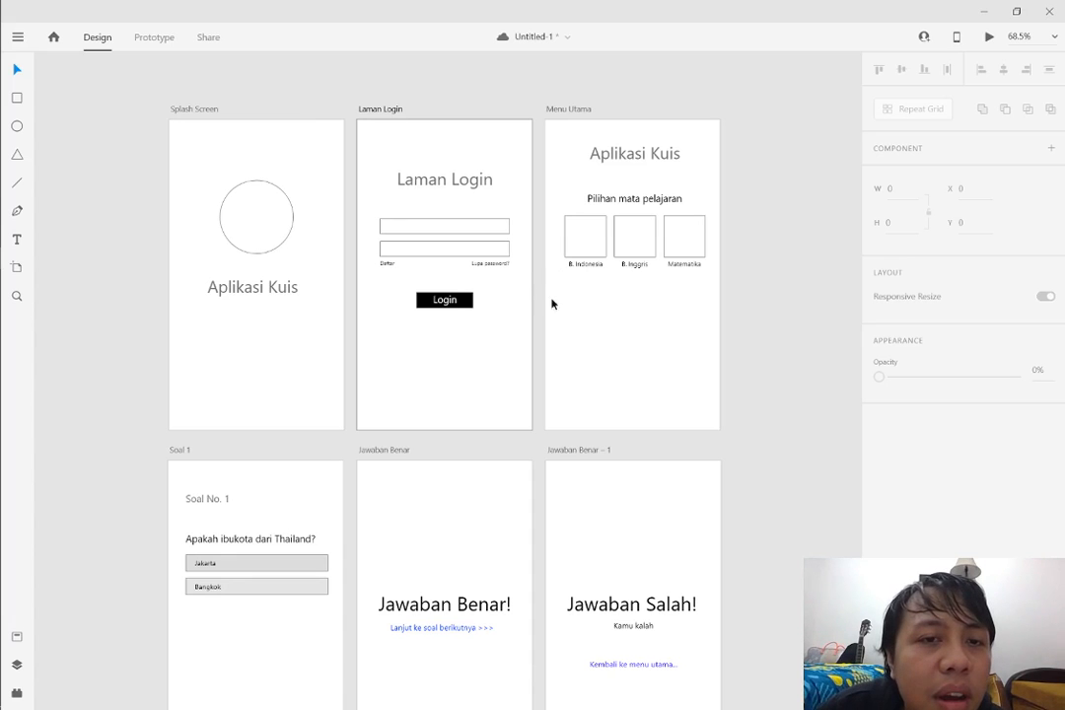
click(455, 309)
click(582, 306)
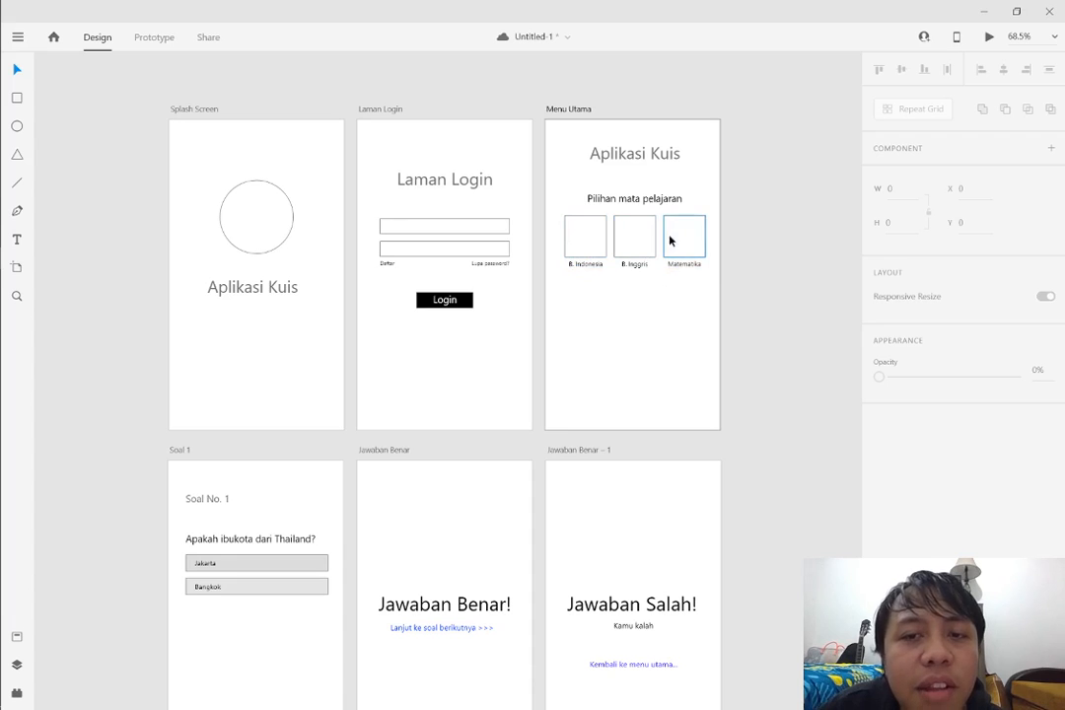
Examine the three subject boxes on Menu Utama, the answer options on Soal 1, and the heading and link on Jawaban Benar
click(586, 254)
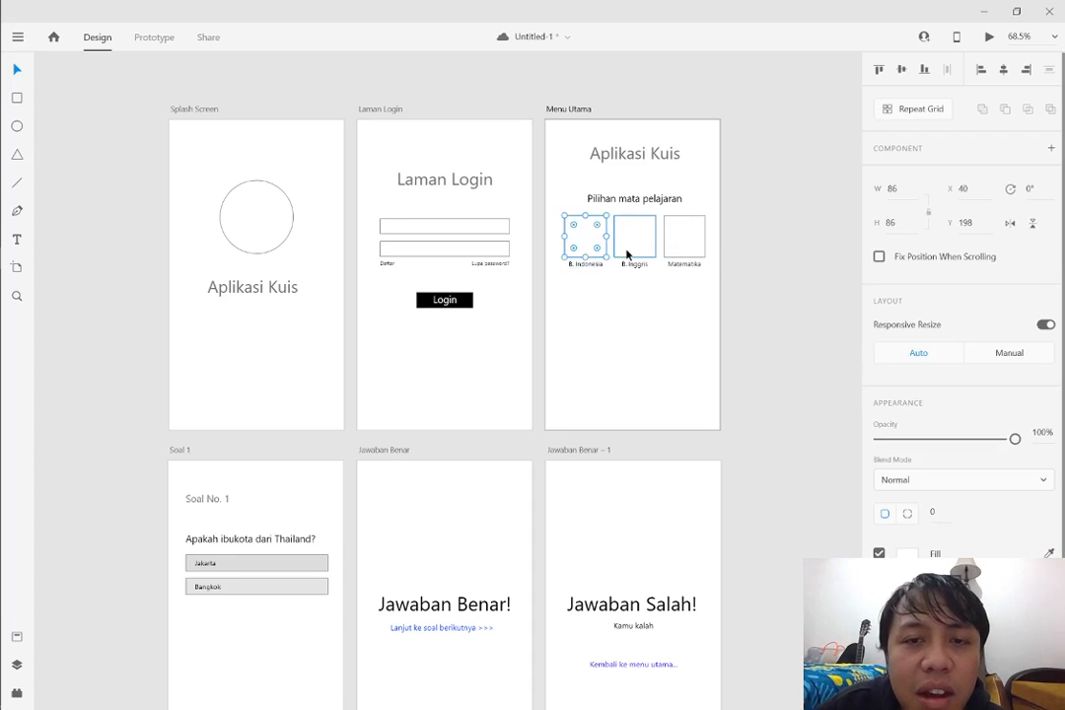
click(634, 242)
click(683, 255)
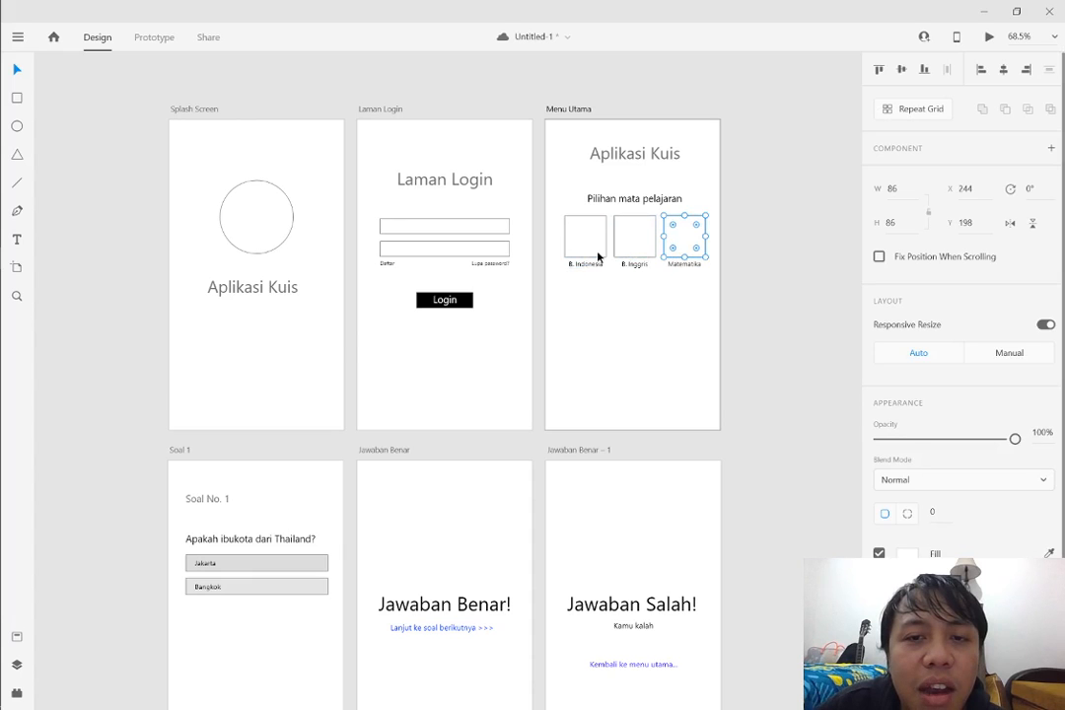
scroll(331, 423, down, 2)
scroll(331, 423, down, 2)
scroll(160, 337, up, 5)
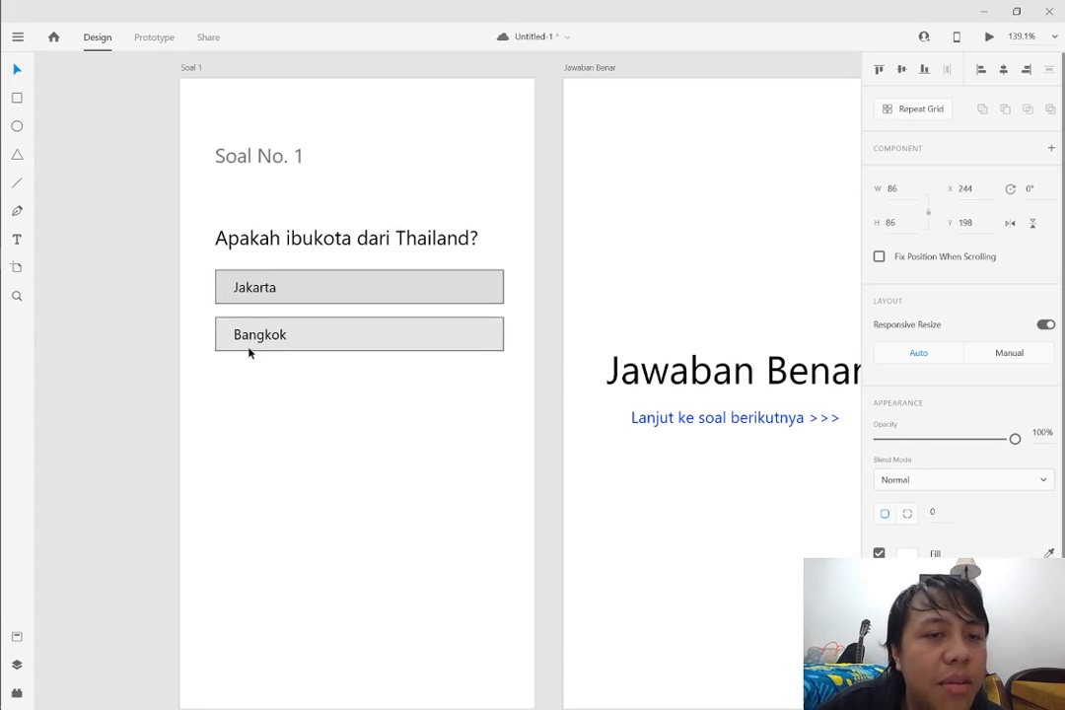
scroll(390, 347, up, 1)
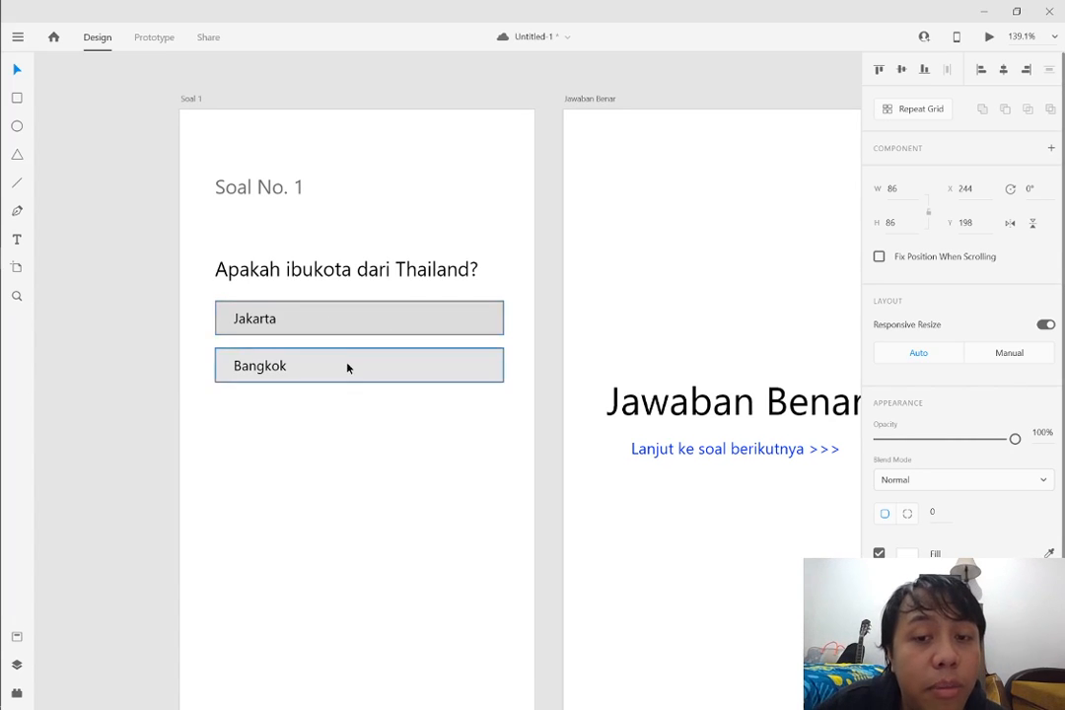
scroll(347, 369, down, 2)
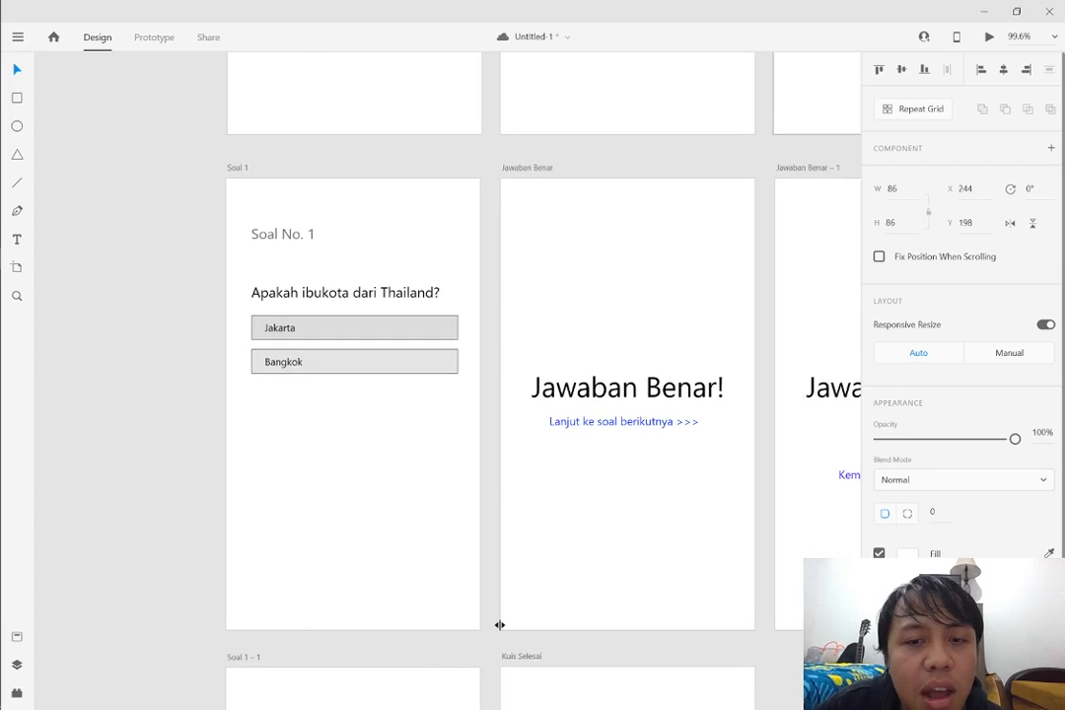
scroll(500, 624, right, 5)
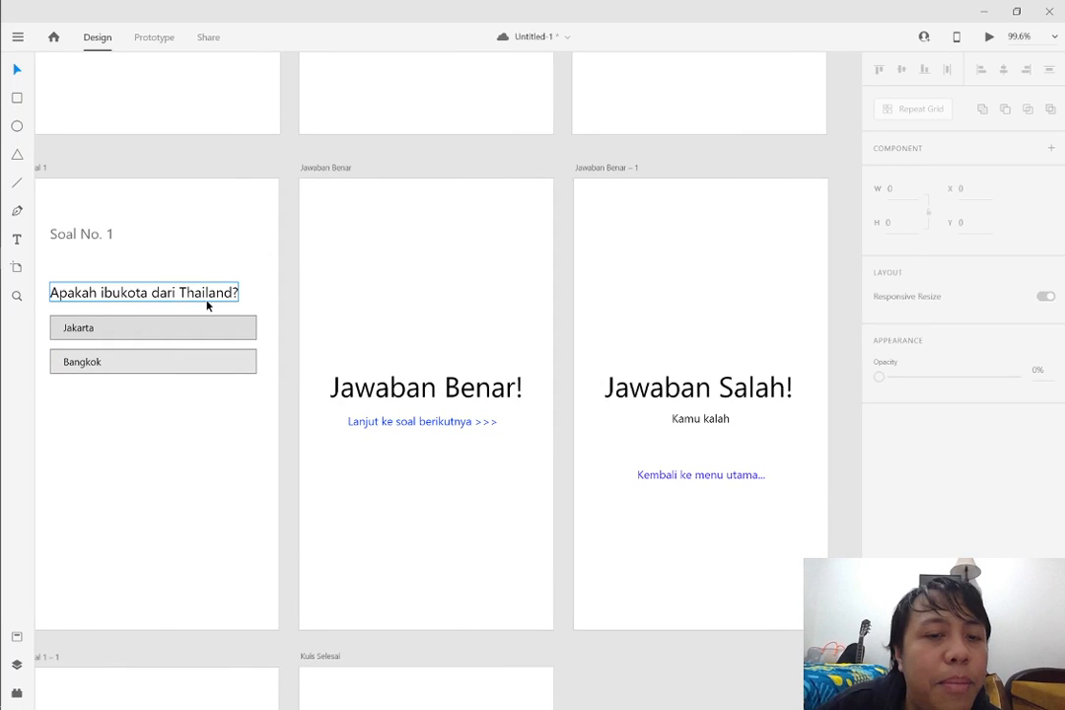
click(446, 387)
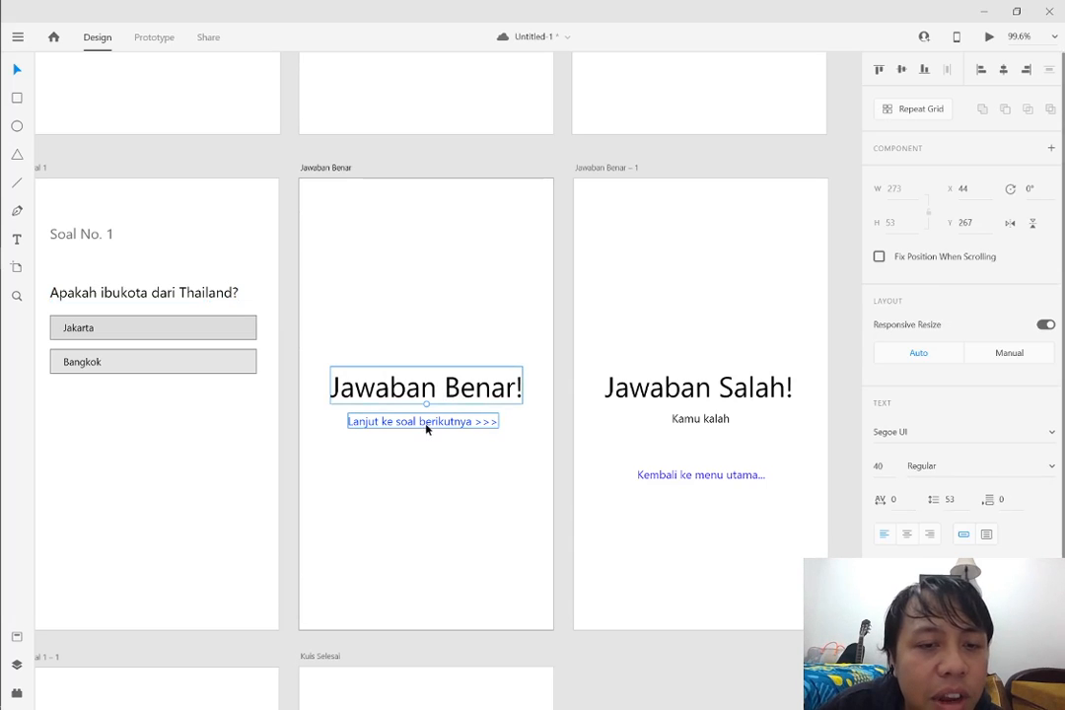
click(426, 423)
scroll(492, 480, down, 2)
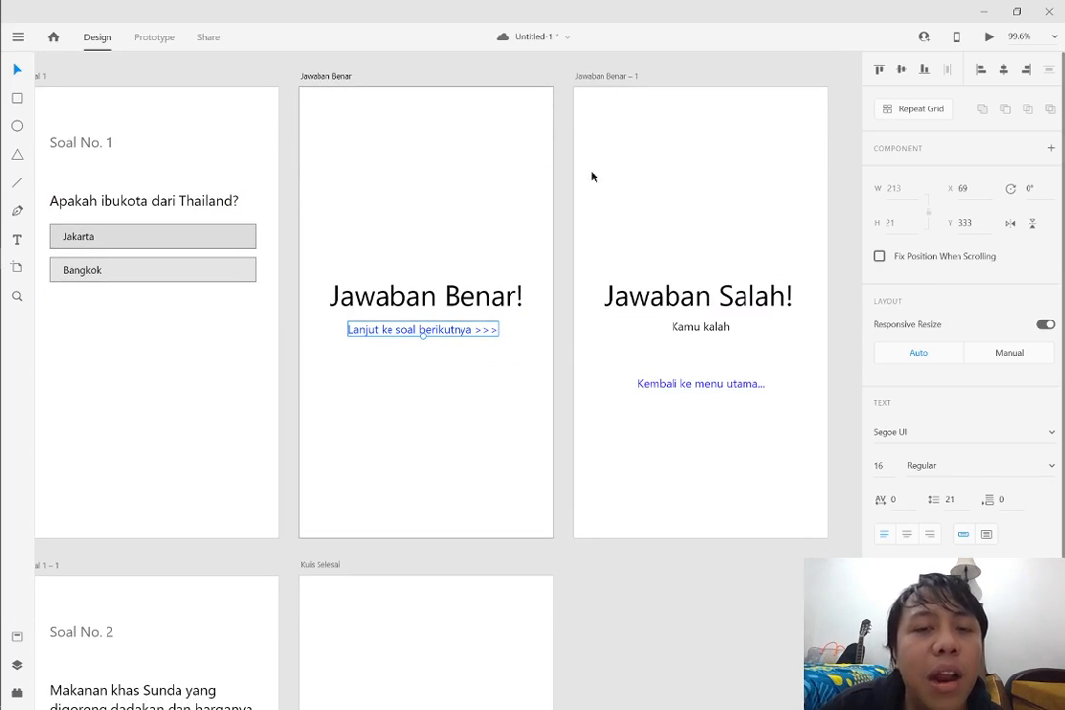
Review the second question and Kuis Selesai artboards, and check the artboard rows from the last one back up to the first
click(166, 465)
scroll(215, 478, left, 3)
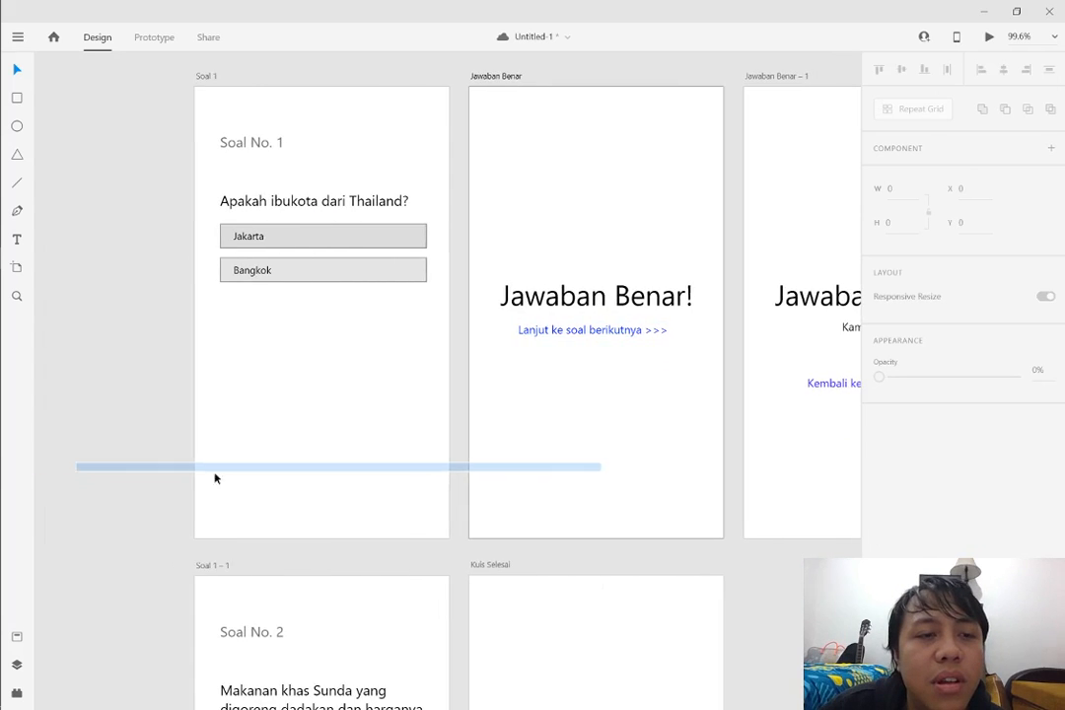
scroll(388, 465, down, 10)
scroll(388, 465, up, 3)
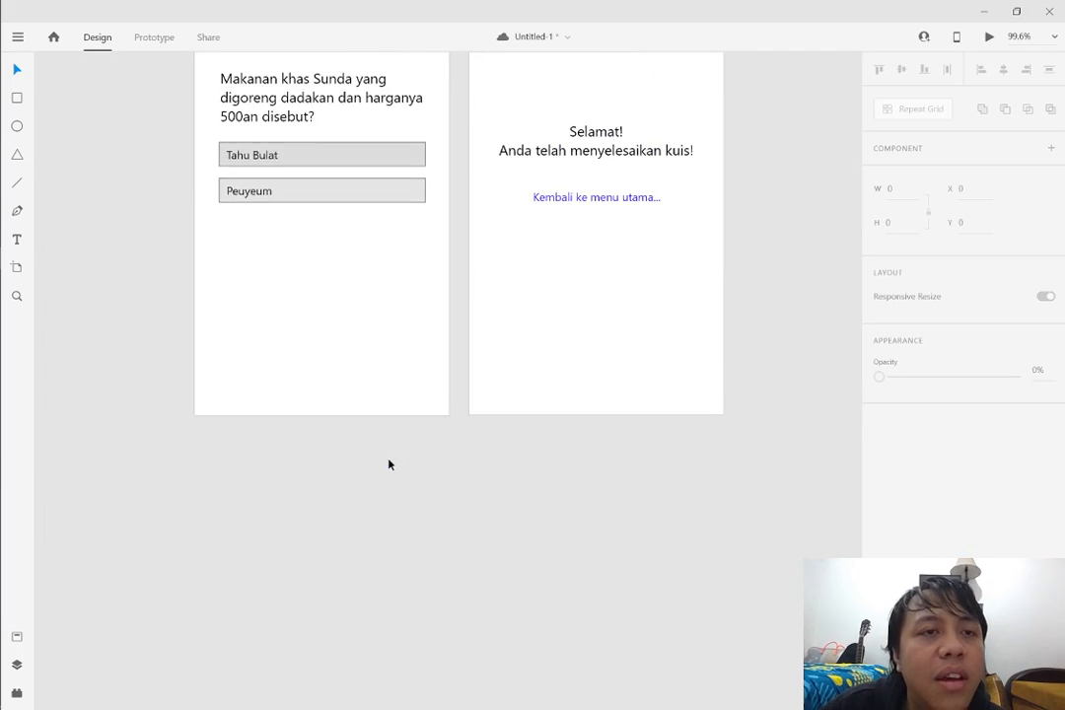
scroll(388, 464, up, 3)
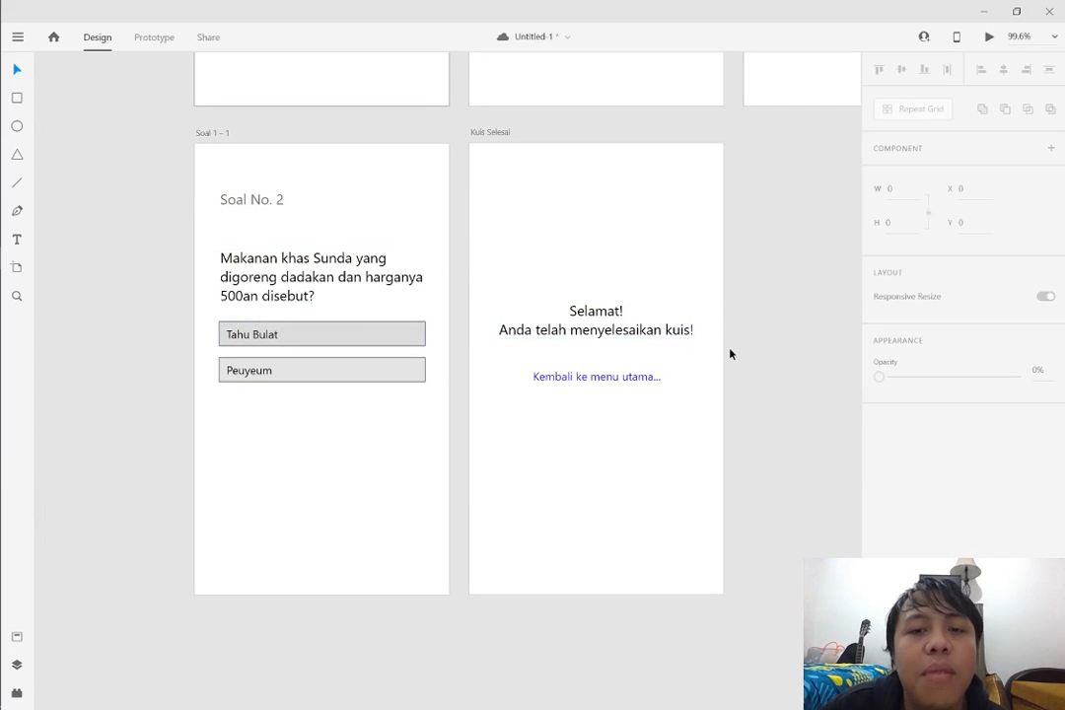
scroll(751, 323, right, 5)
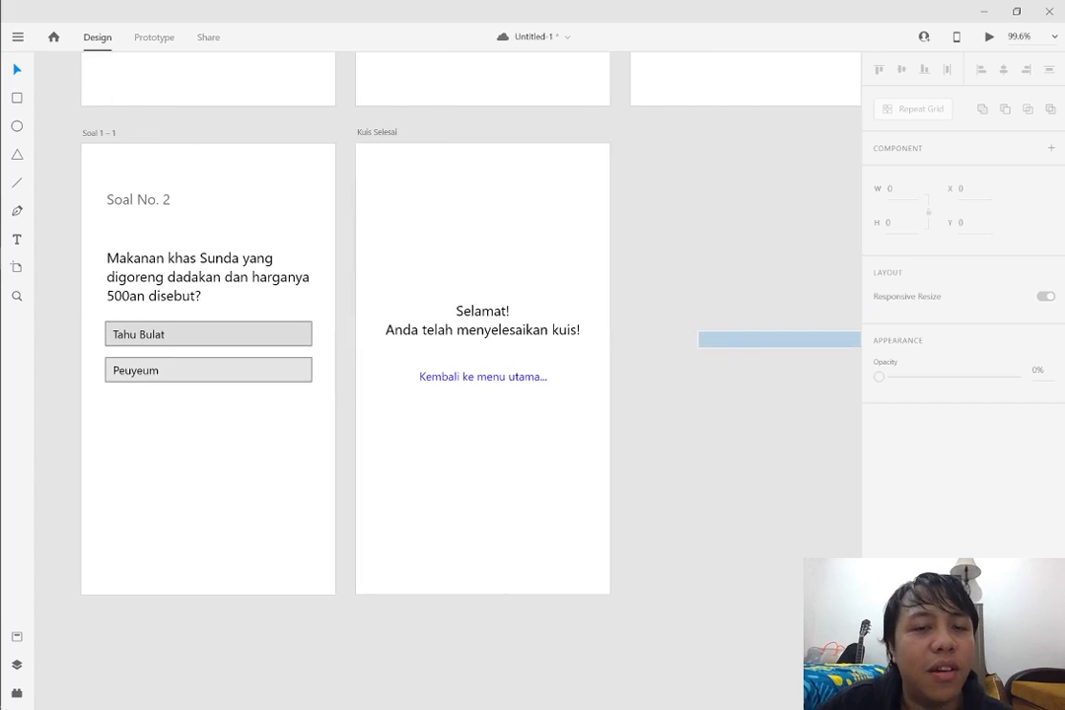
scroll(690, 347, down, 5)
scroll(724, 319, up, 4)
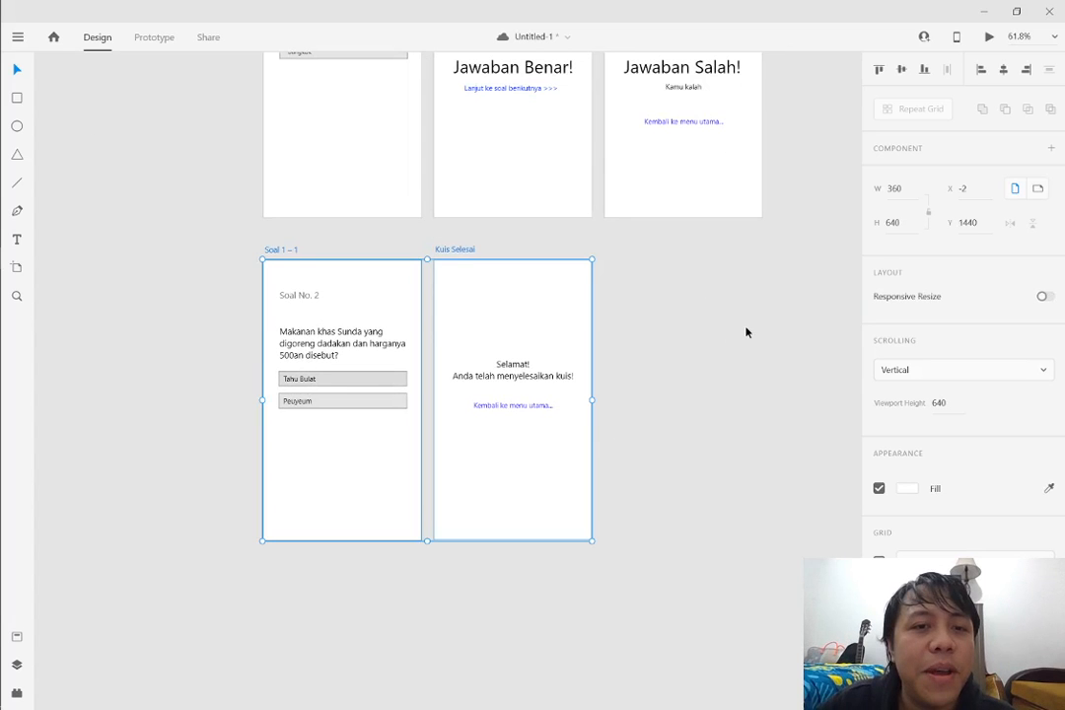
scroll(779, 257, up, 3)
click(804, 176)
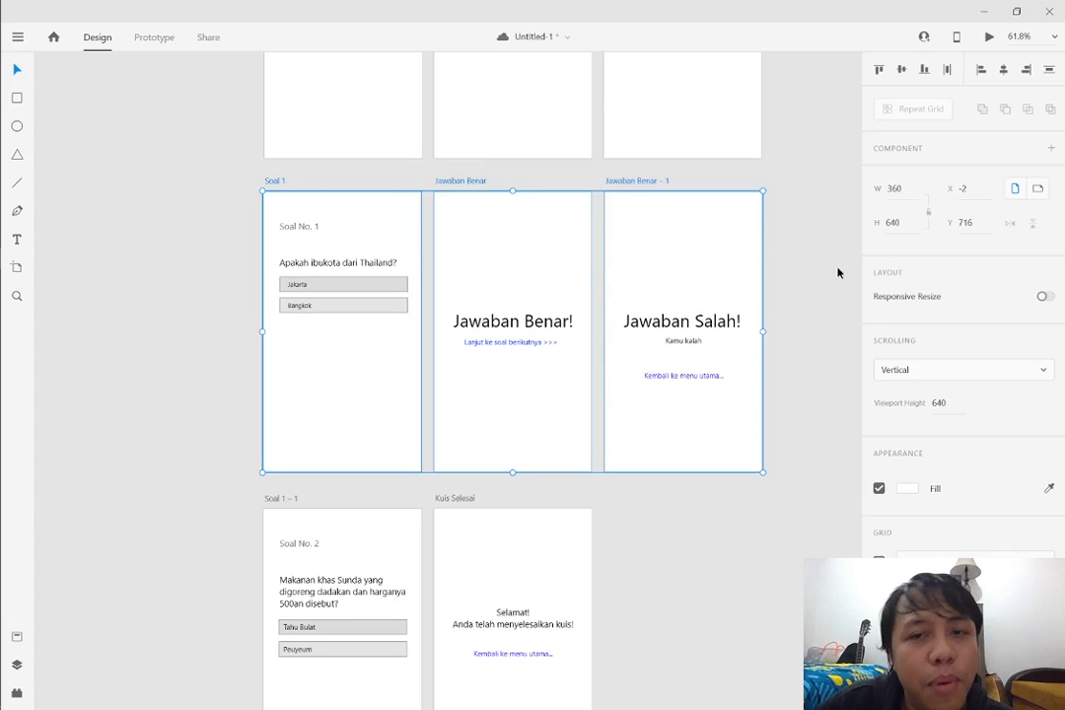
scroll(833, 281, up, 2)
click(824, 297)
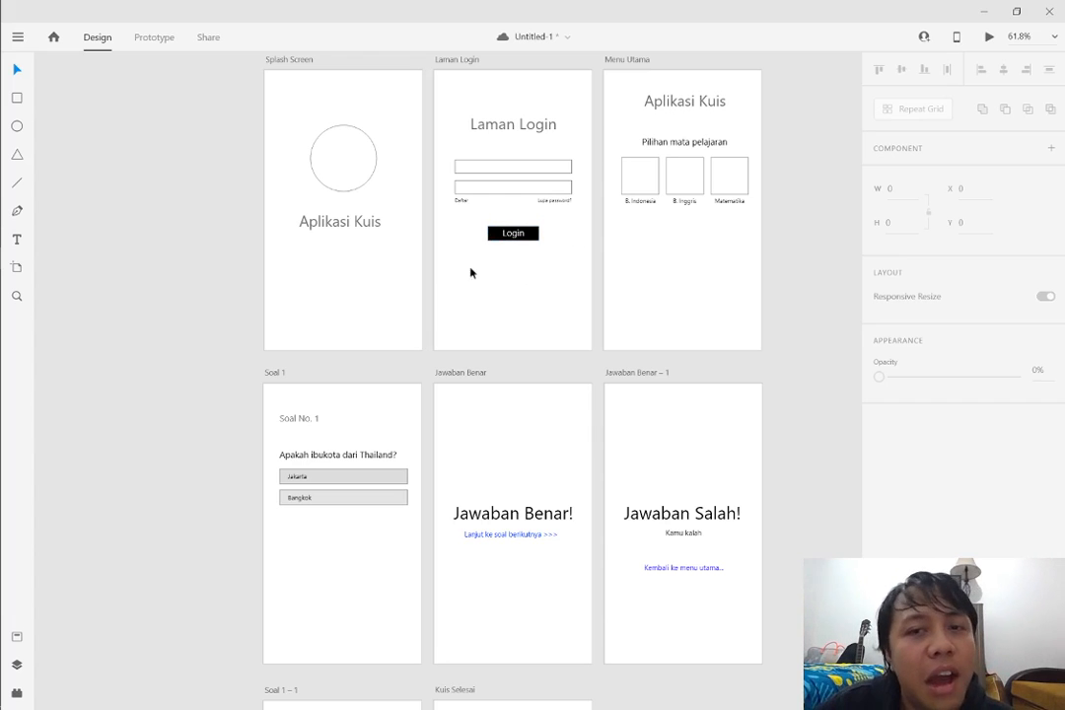
Switch the document from Design to Prototype mode and clear the artboard selection
scroll(440, 311, down, 1)
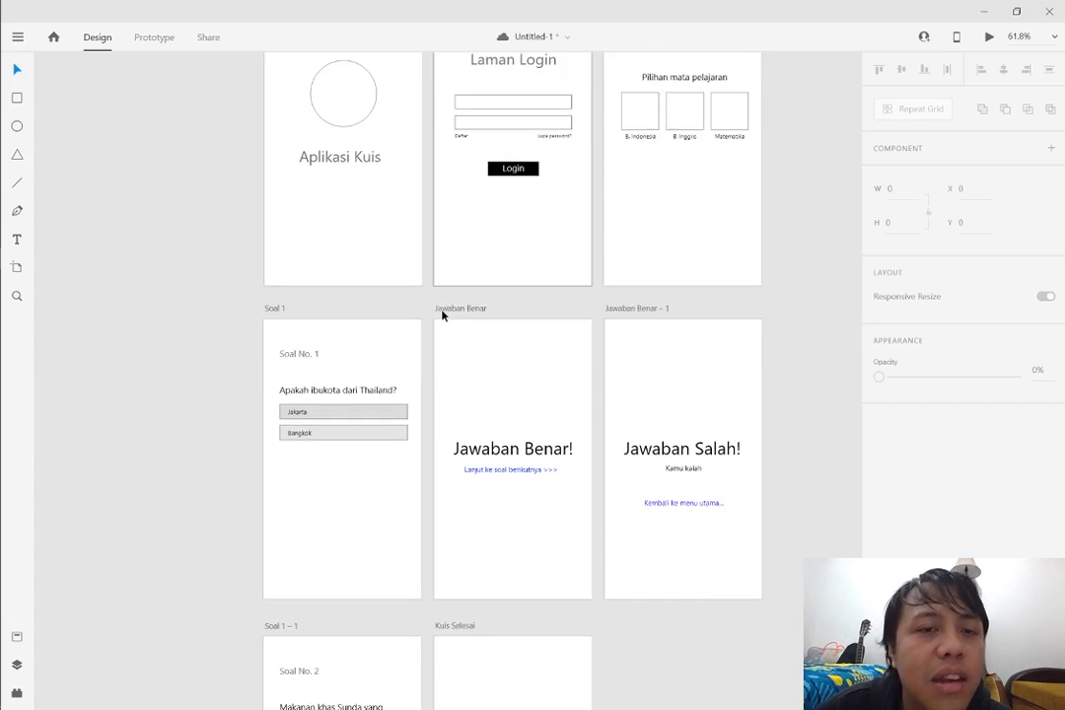
scroll(473, 312, up, 3)
scroll(472, 311, down, 1)
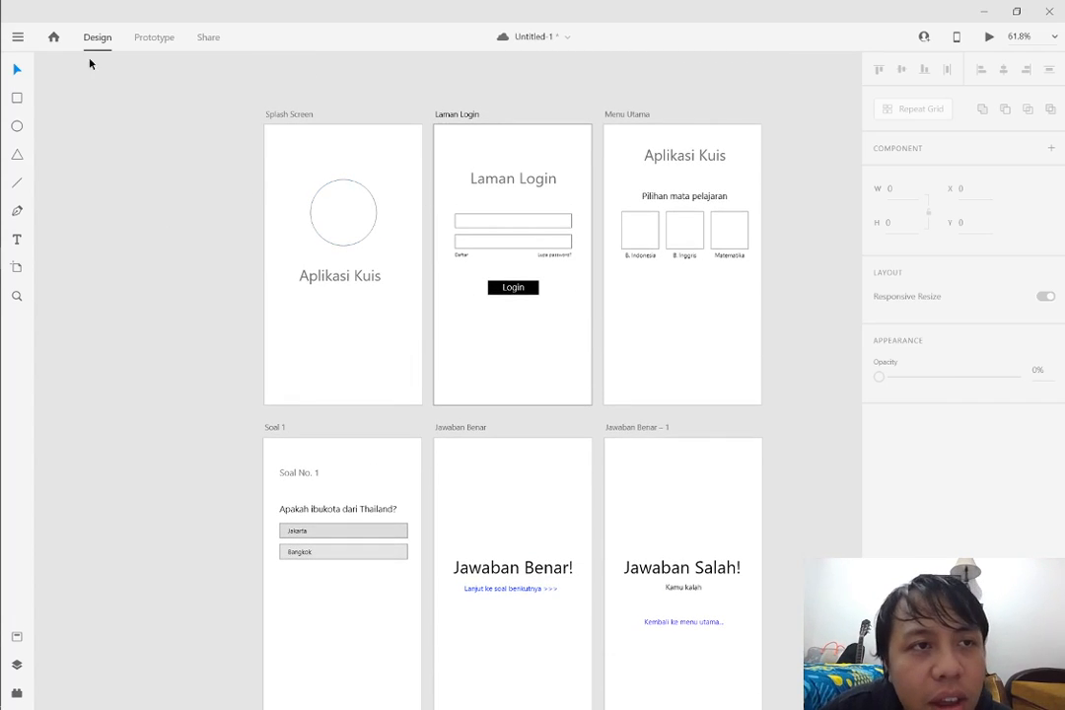
click(163, 39)
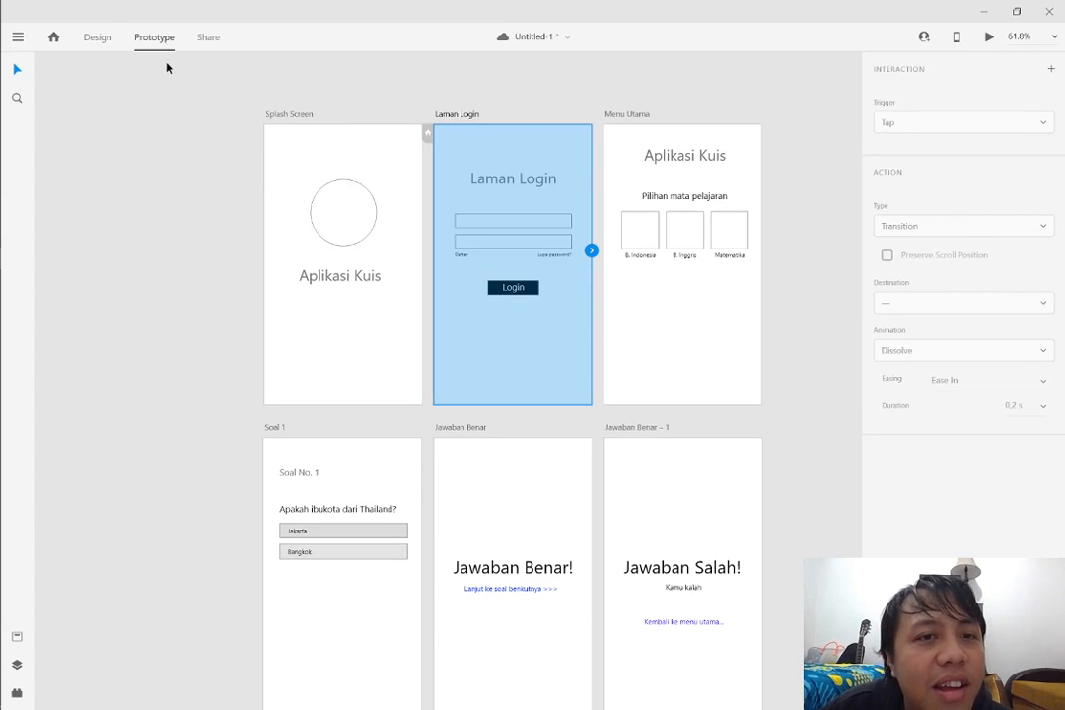
click(166, 66)
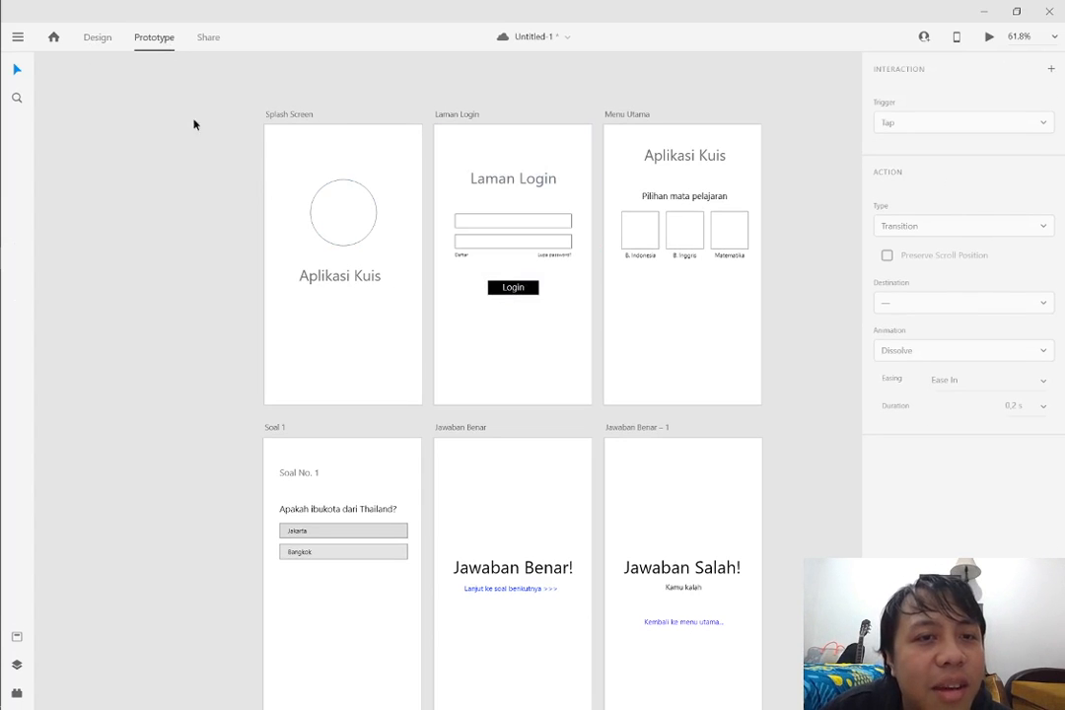
Link the whole Splash Screen artboard to the Laman Login artboard as a prototype transition
click(333, 189)
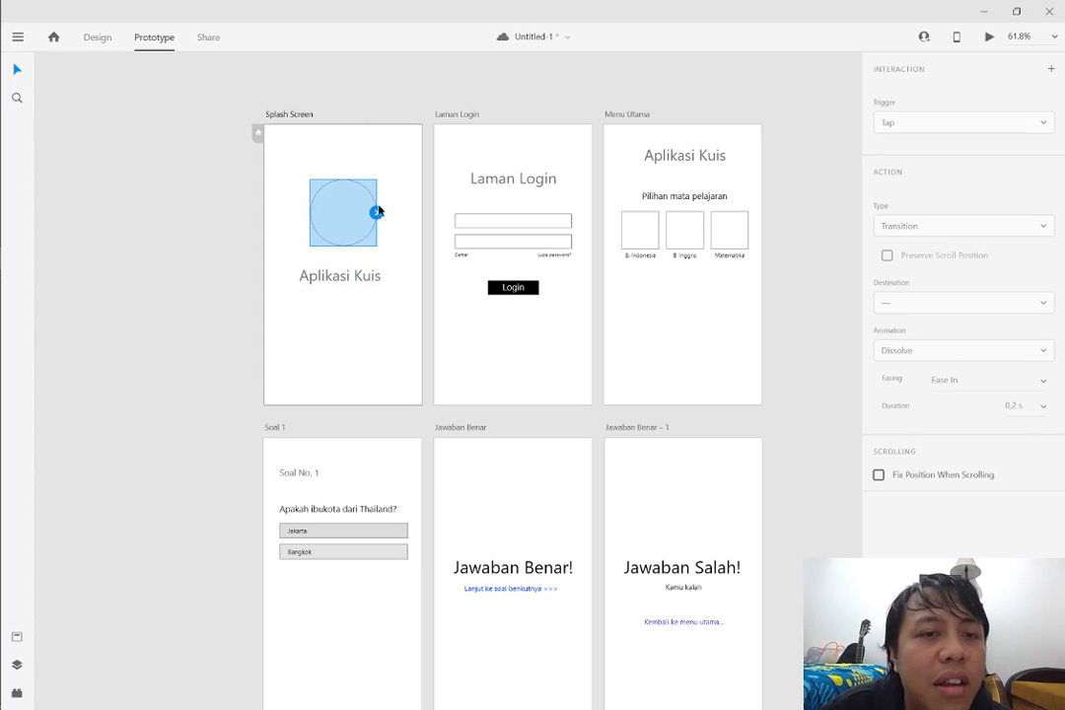
mouse_move(375, 212)
mouse_down()
mouse_move(409, 201)
mouse_move(434, 167)
mouse_move(384, 180)
mouse_move(456, 184)
mouse_move(356, 219)
mouse_up()
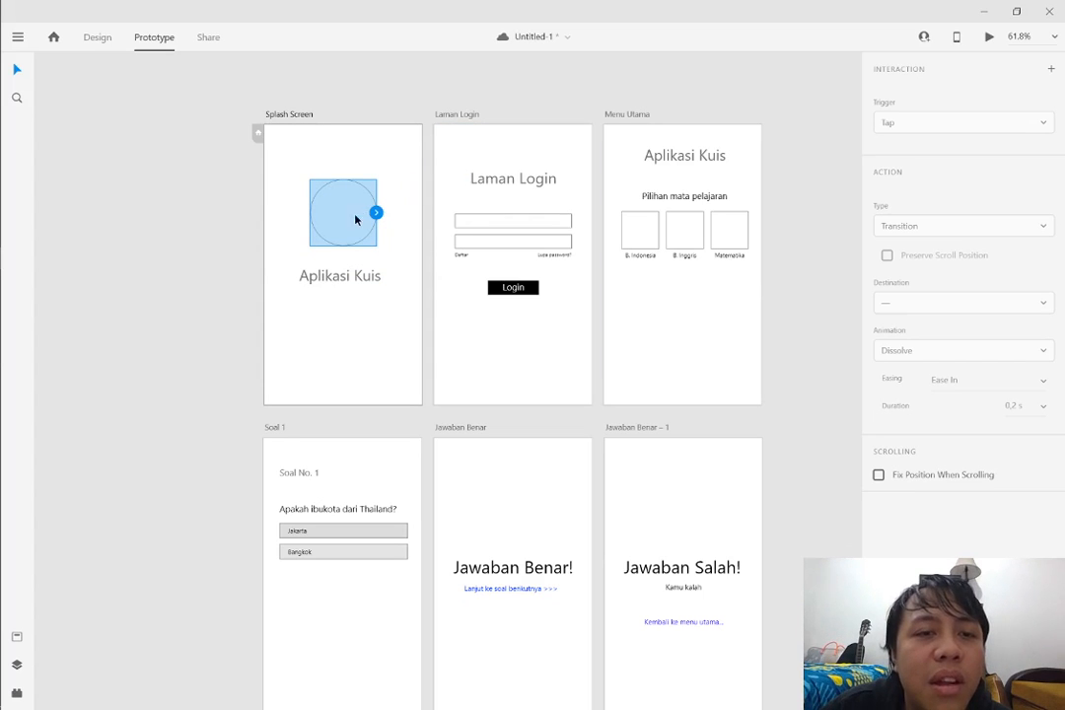
click(395, 275)
double_click(385, 303)
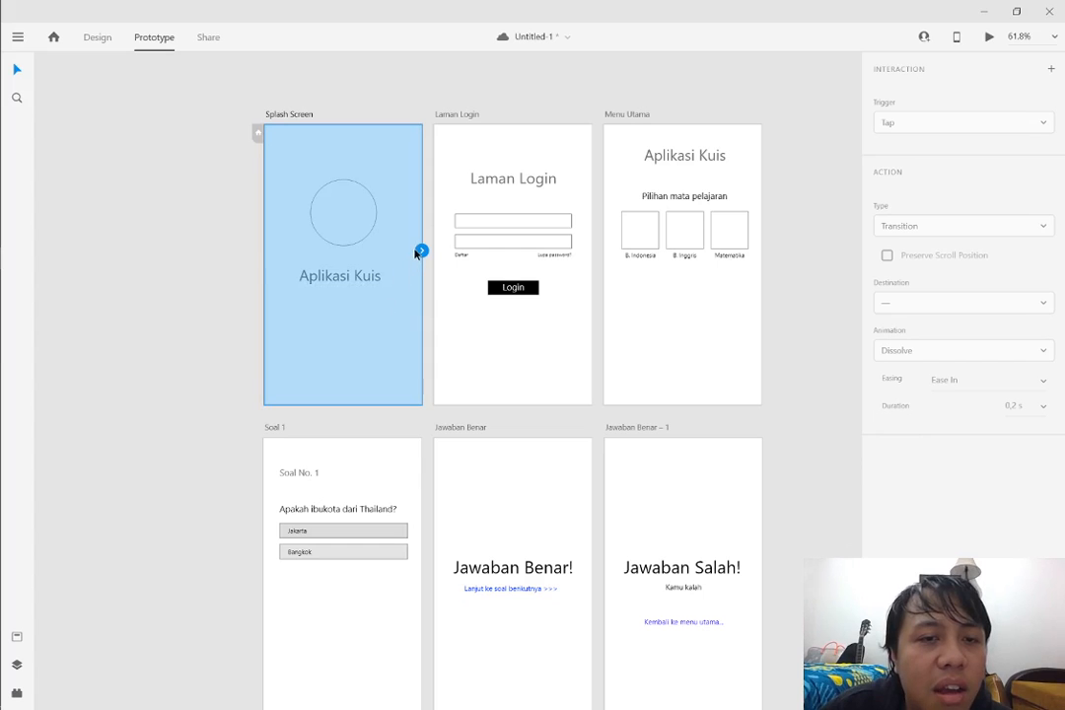
drag(421, 252, 440, 249)
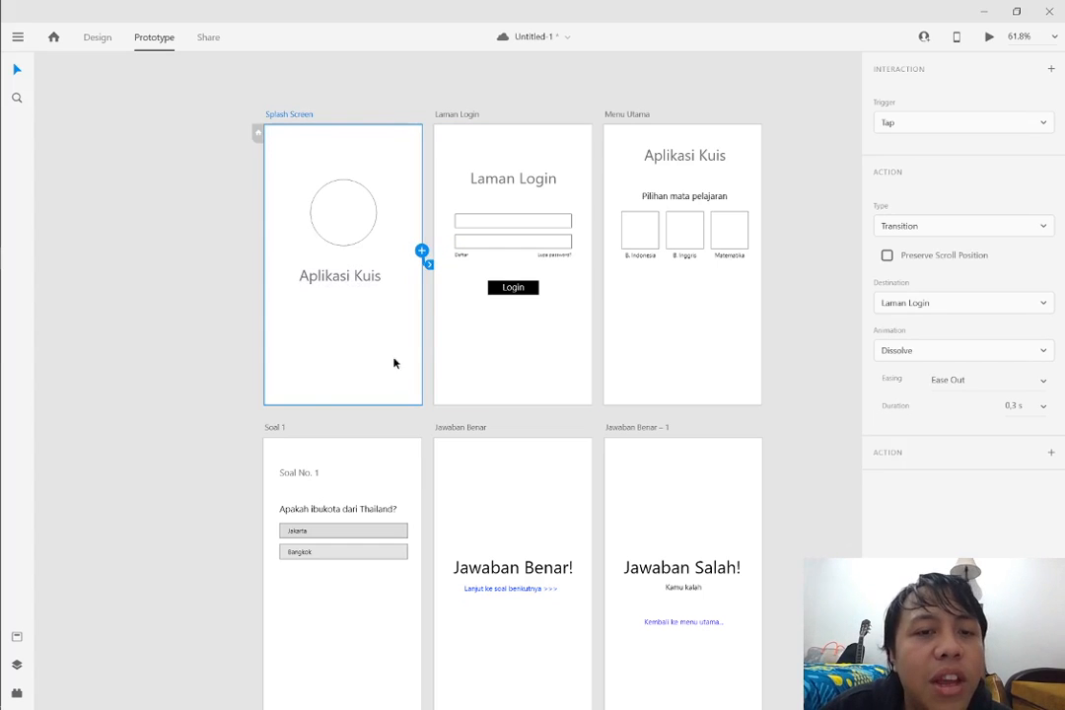
click(542, 131)
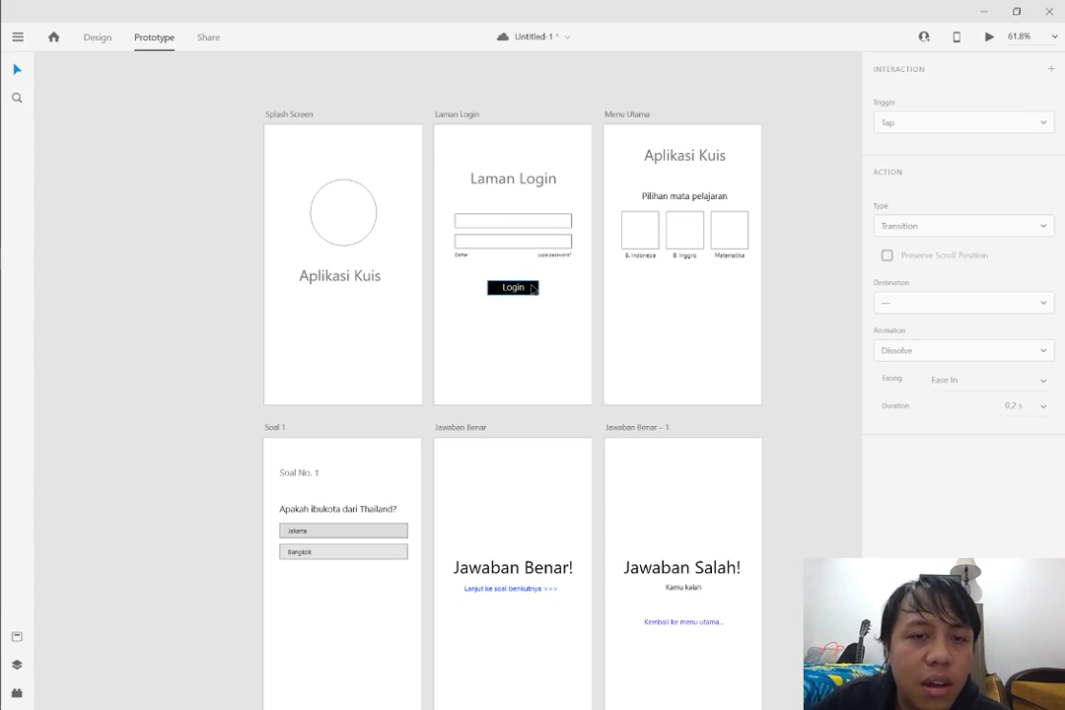
scroll(532, 288, up, 3)
scroll(489, 266, up, 1)
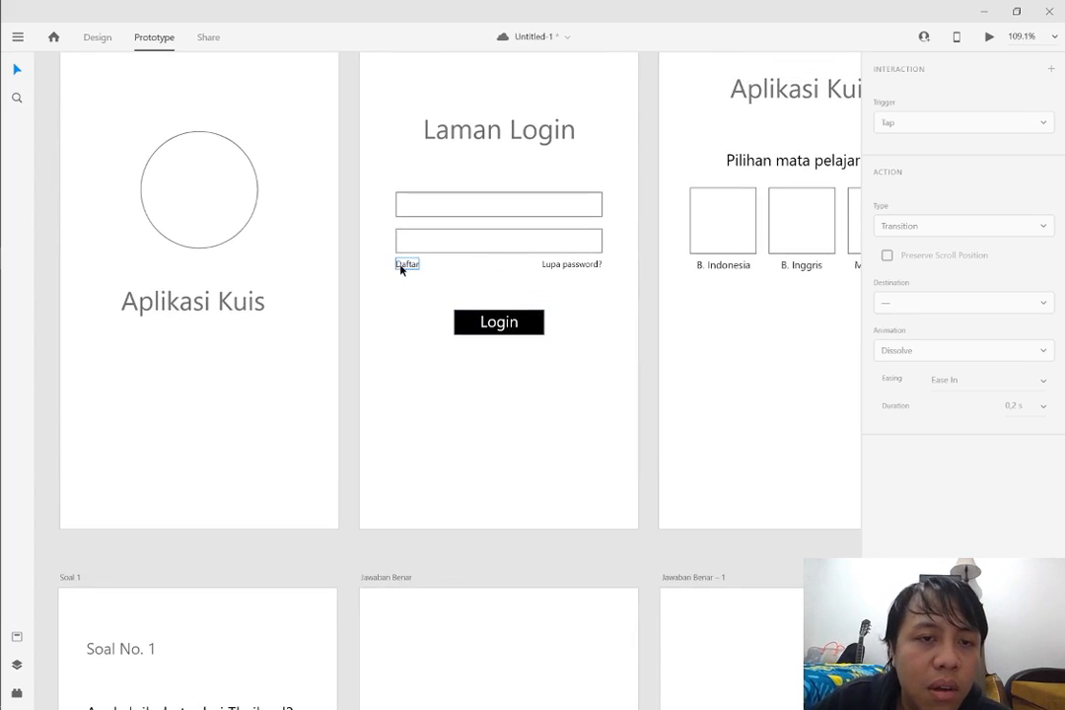
click(400, 266)
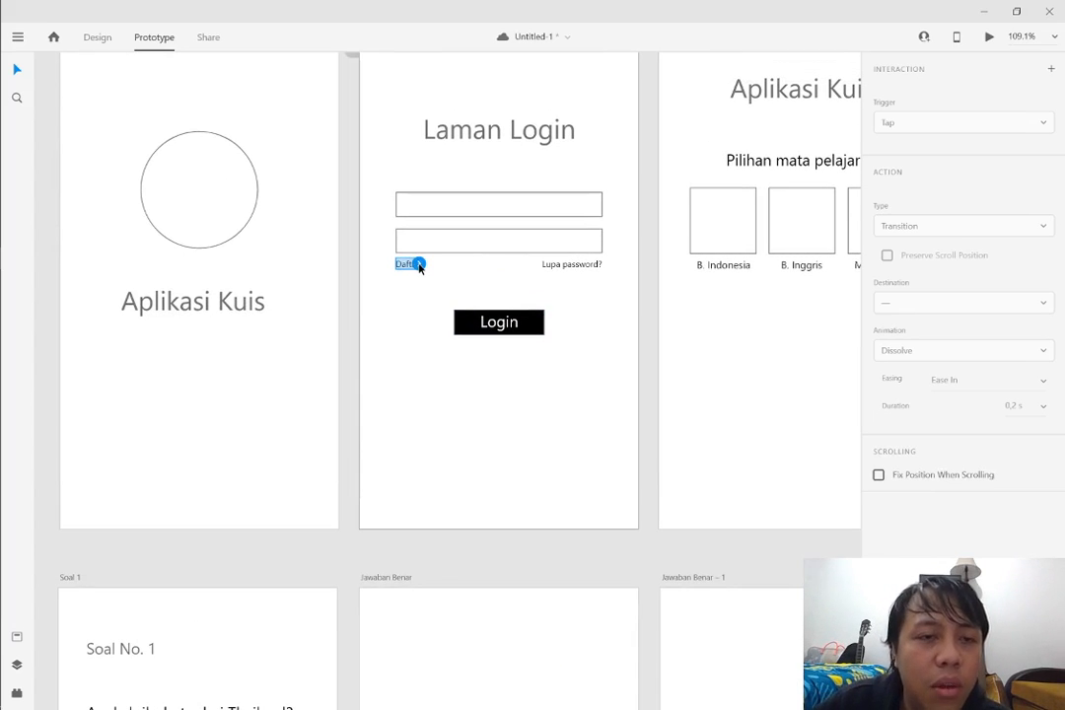
drag(420, 268, 451, 311)
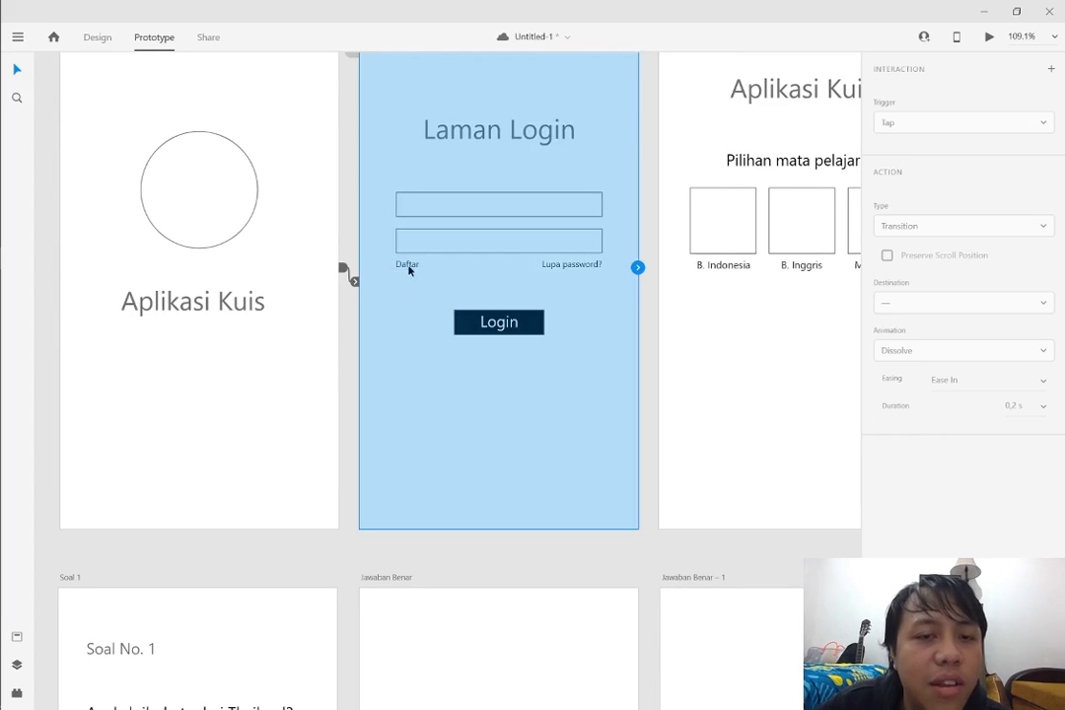
scroll(340, 370, up, 2)
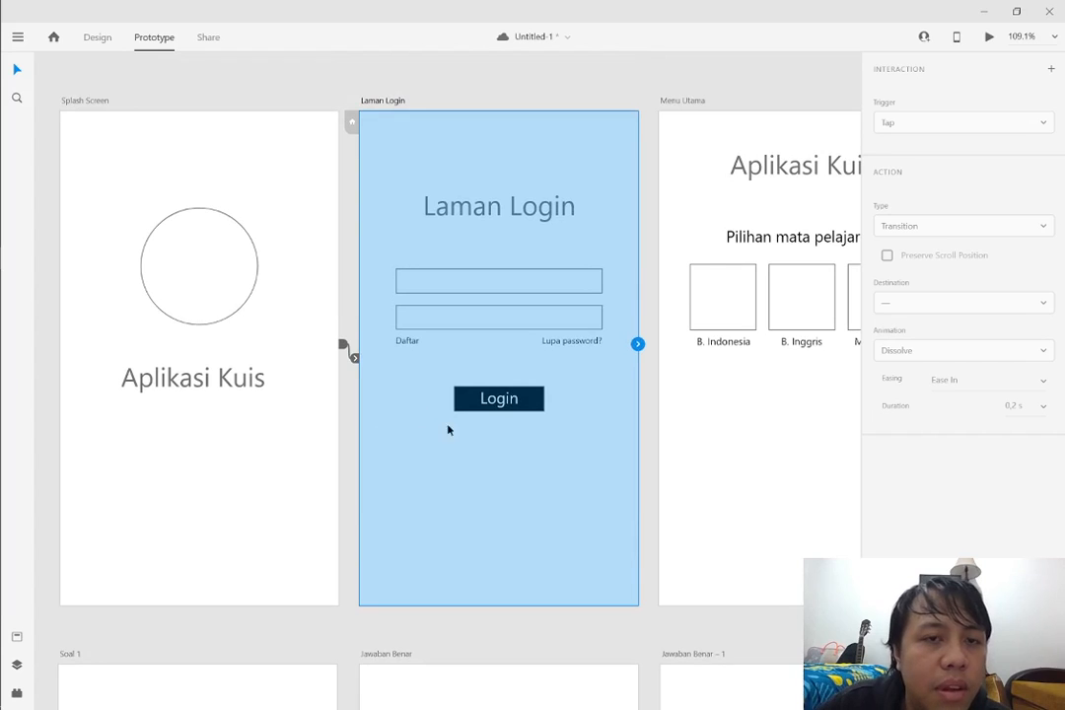
click(534, 89)
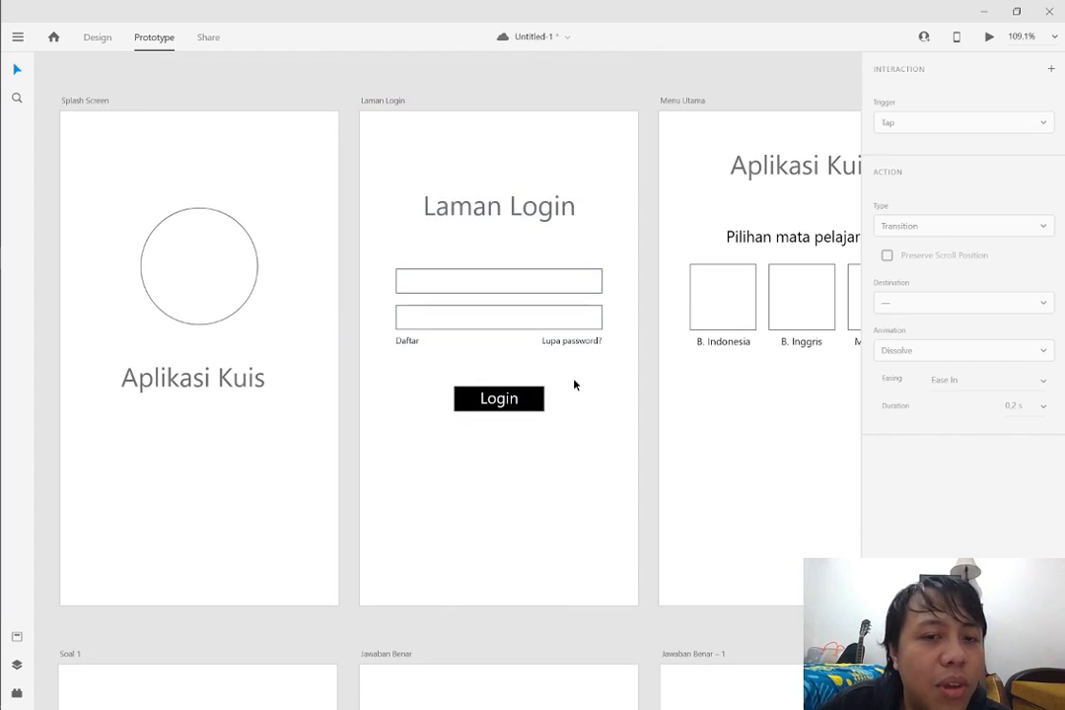
Link the Login button on Laman Login to the Menu Utama artboard and clear the selection
click(540, 399)
drag(544, 398, 710, 365)
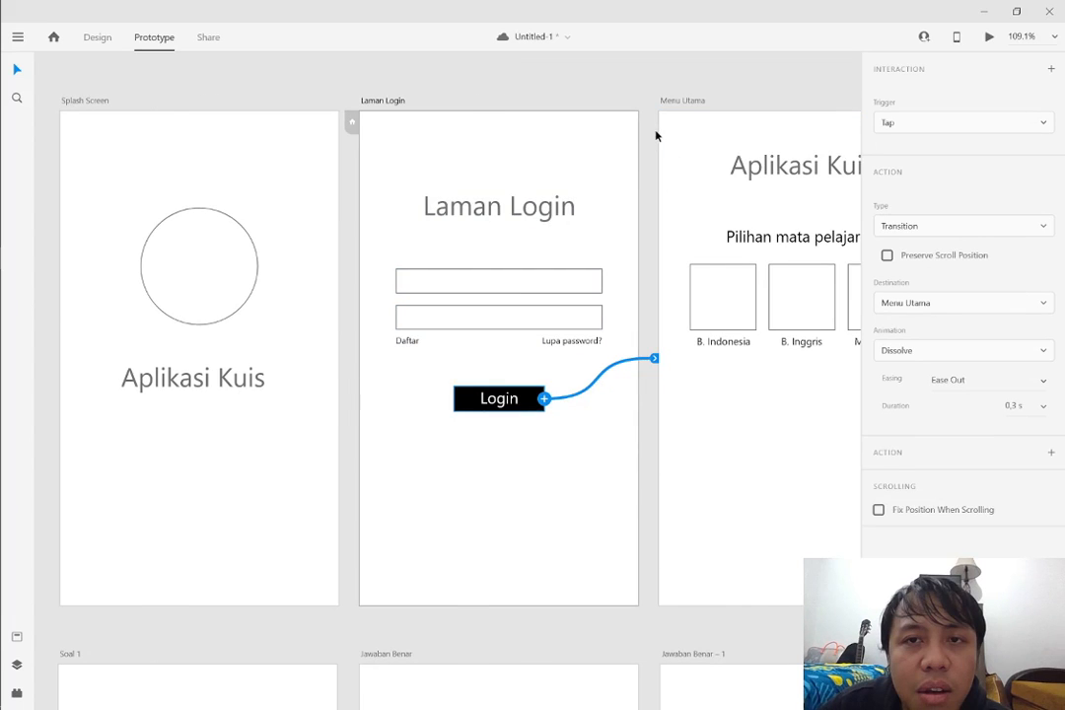
drag(673, 74, 850, 72)
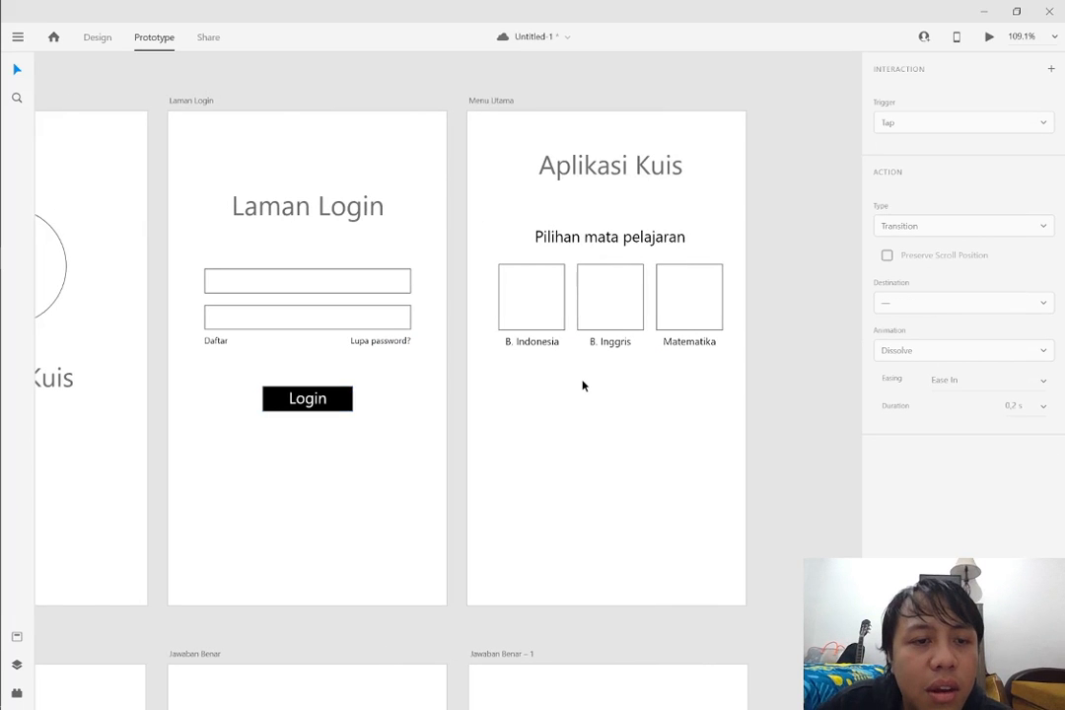
Link the B. Indonesia, B. Inggris and Matematika boxes on Menu Utama each to the Soal 1 artboard
scroll(429, 367, down, 6)
scroll(278, 345, up, 5)
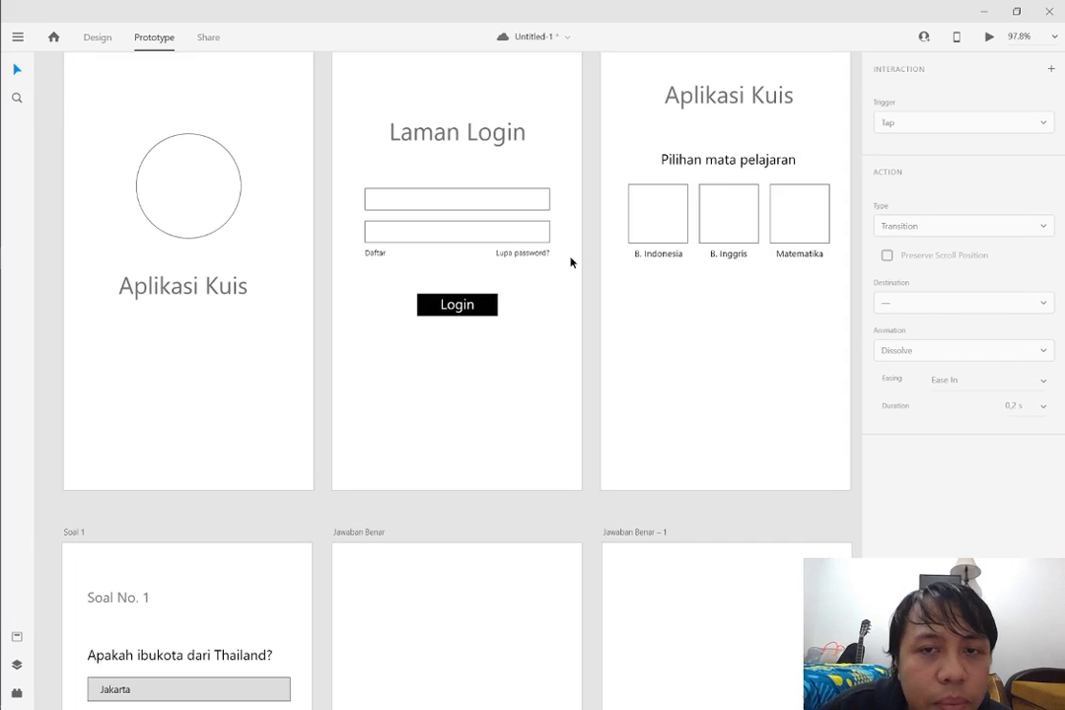
click(657, 214)
drag(687, 213, 236, 551)
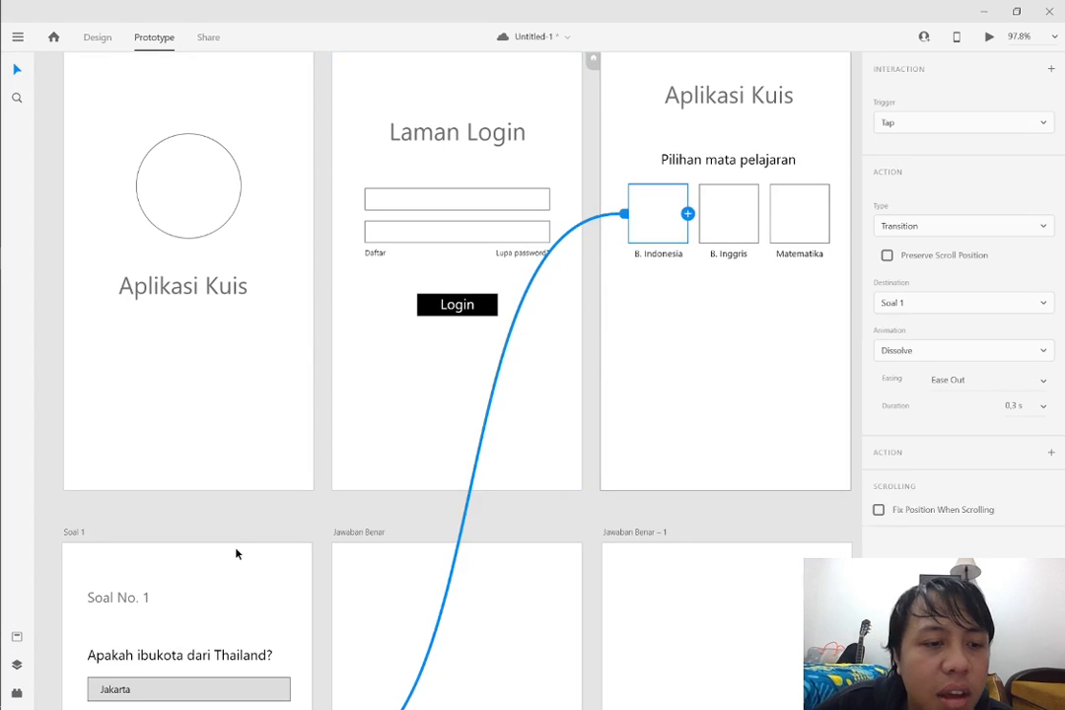
click(742, 228)
drag(758, 213, 223, 554)
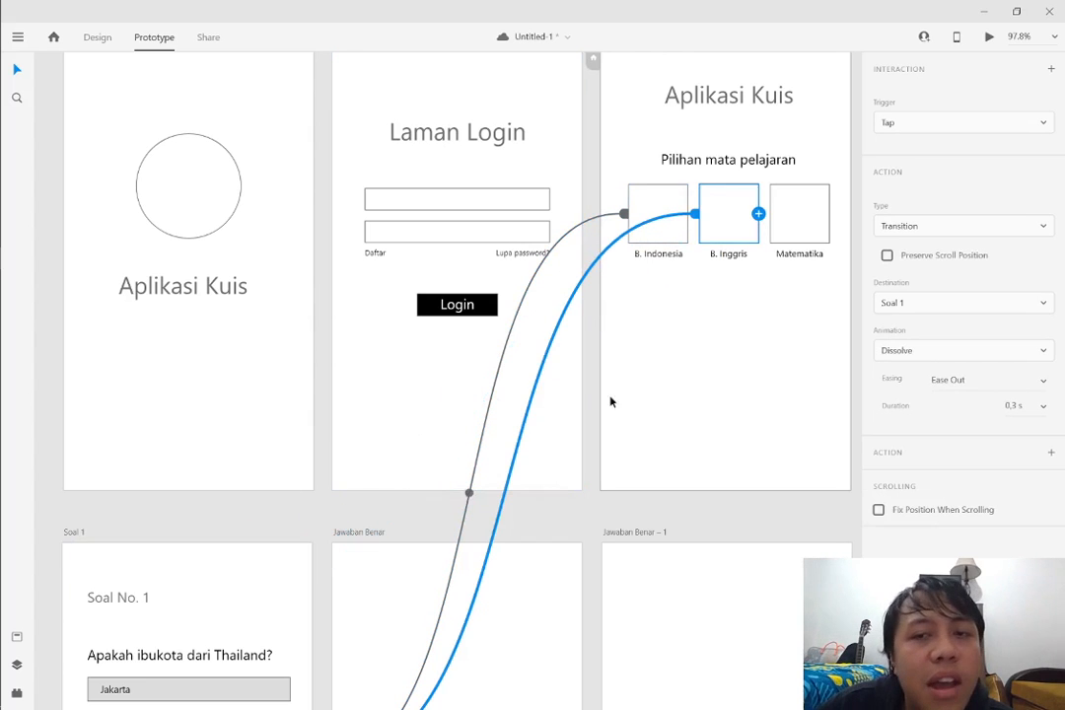
click(800, 229)
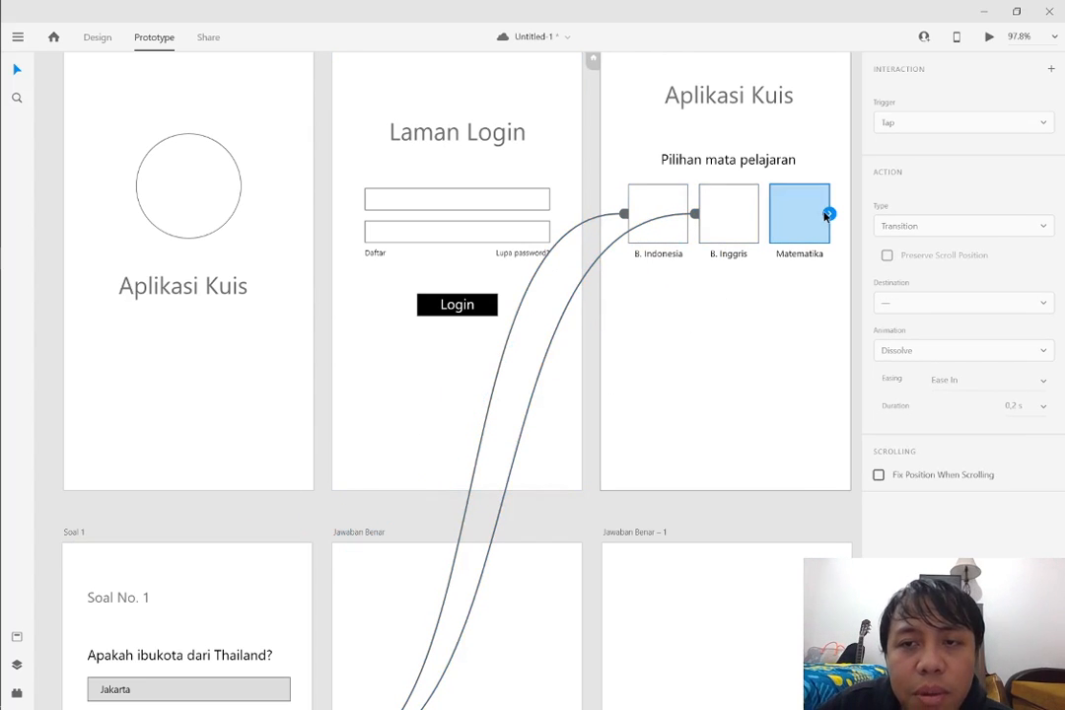
drag(827, 216, 230, 575)
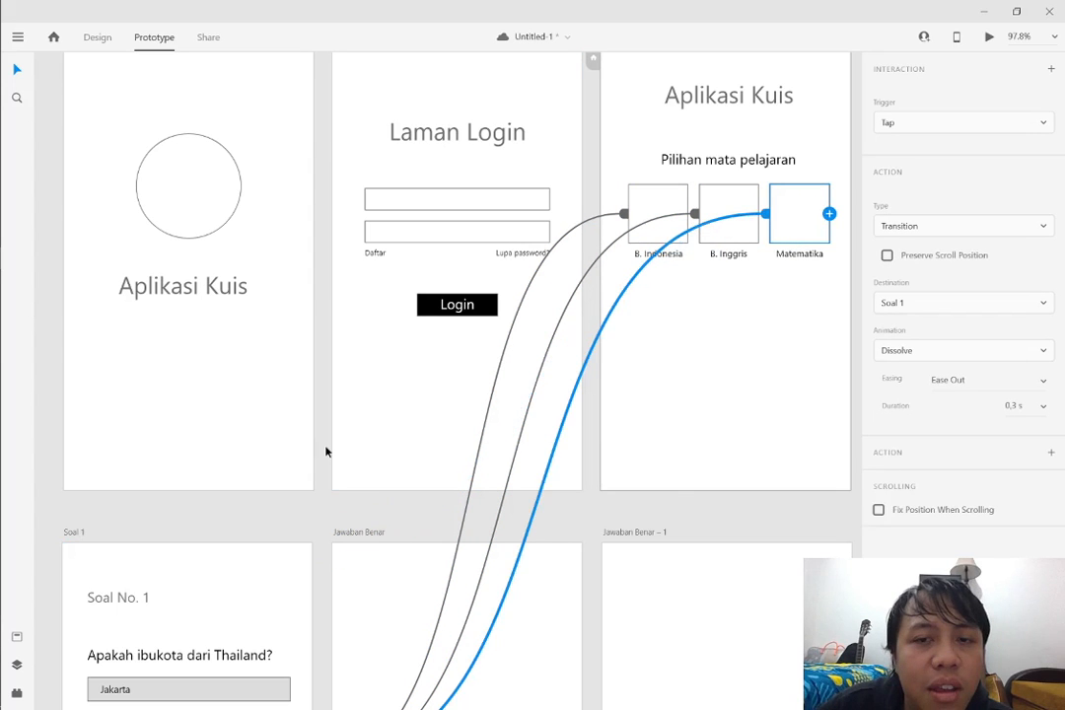
scroll(675, 489, down, 1)
drag(718, 476, 968, 475)
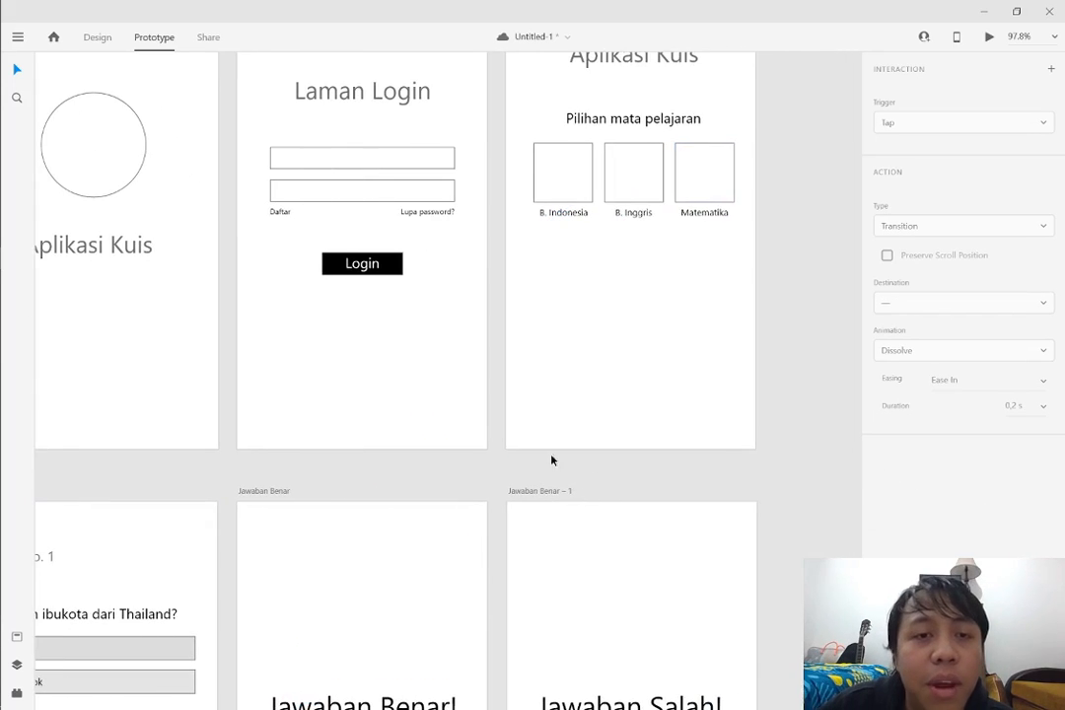
scroll(533, 444, up, 4)
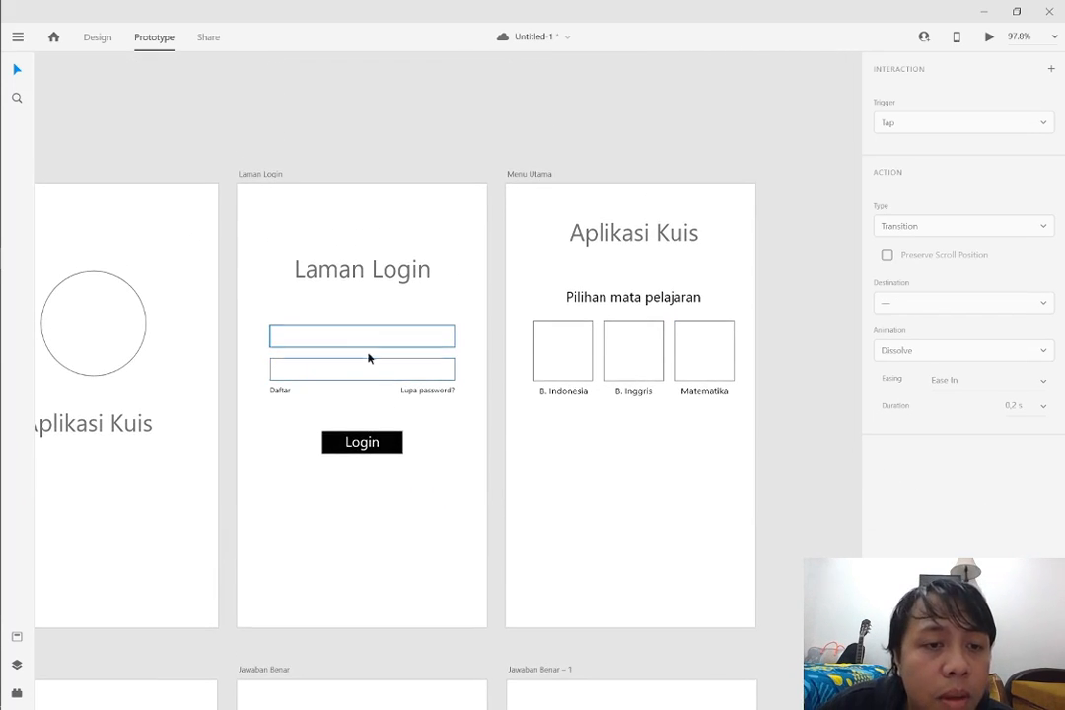
scroll(404, 465, down, 8)
scroll(399, 446, up, 6)
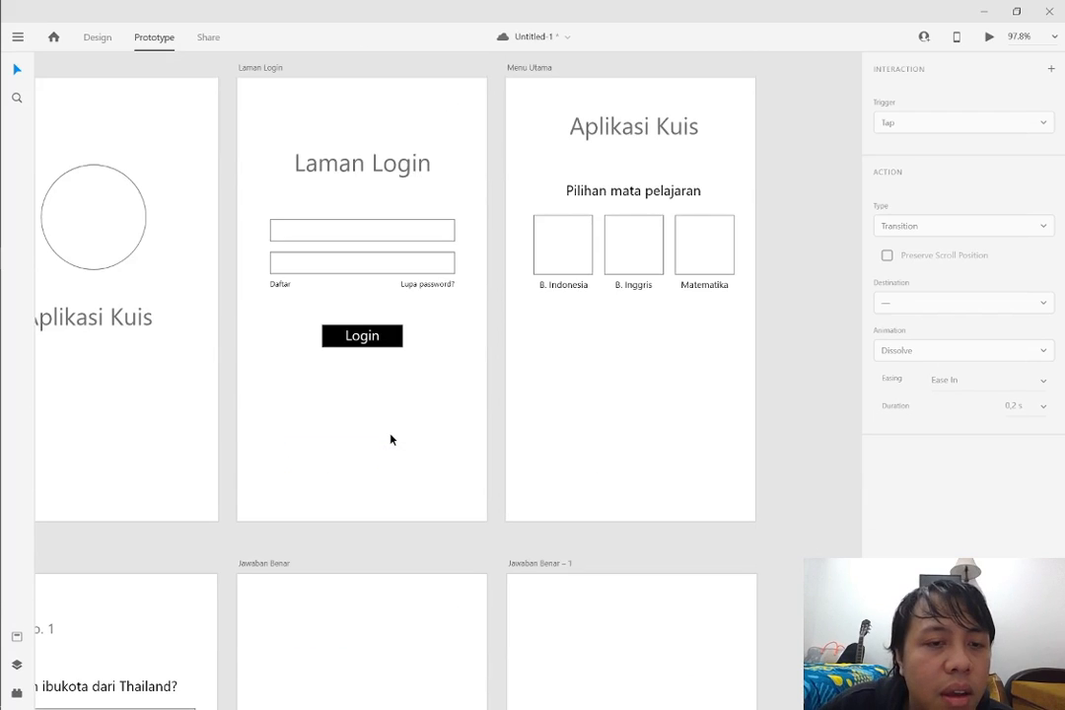
scroll(391, 440, up, 6)
scroll(372, 436, down, 4)
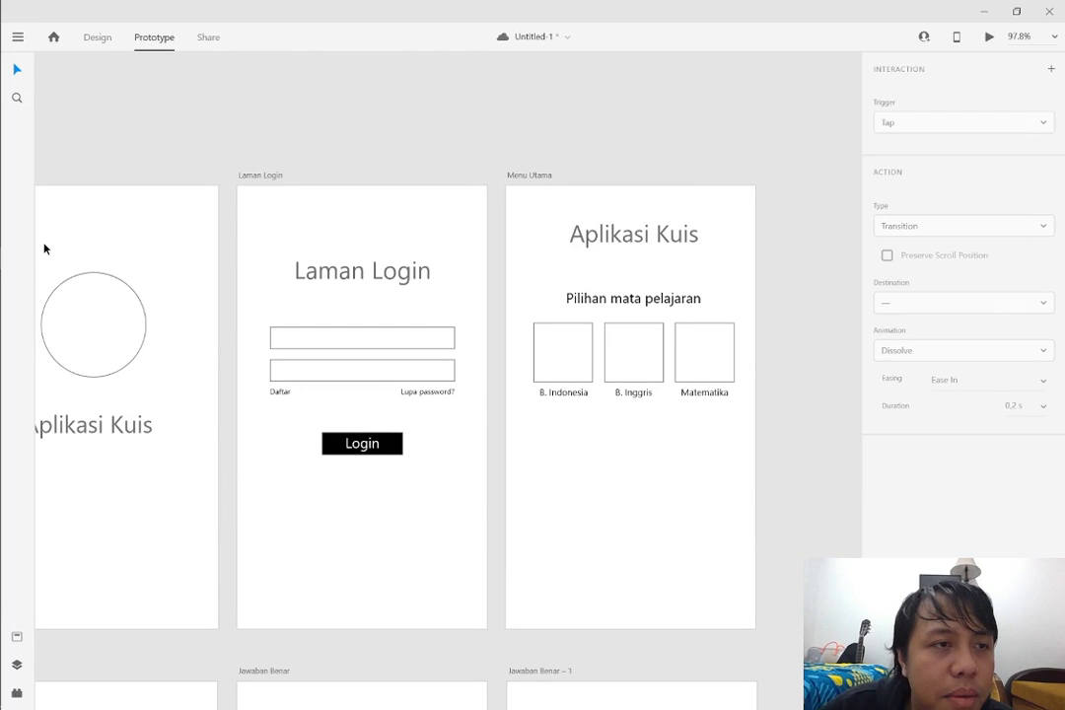
scroll(291, 366, down, 1)
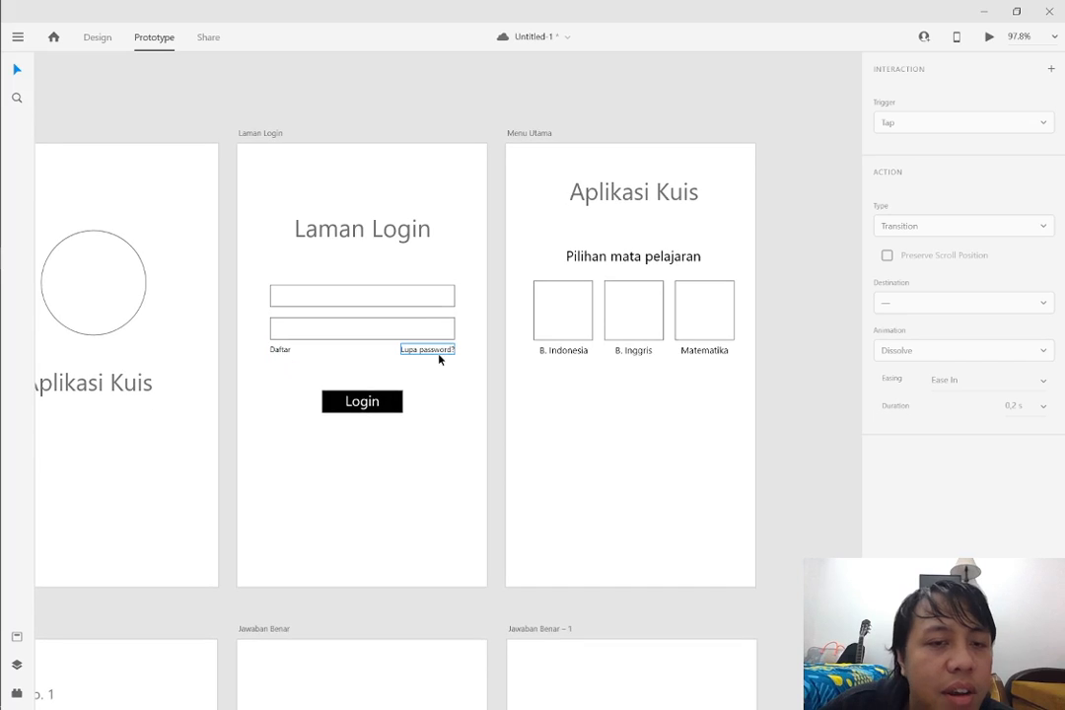
Link the wrong answer "Jakarta" on Soal 1 to the "Jawaban Salah!" artboard named Jawaban Benar – 1
scroll(181, 100, down, 10)
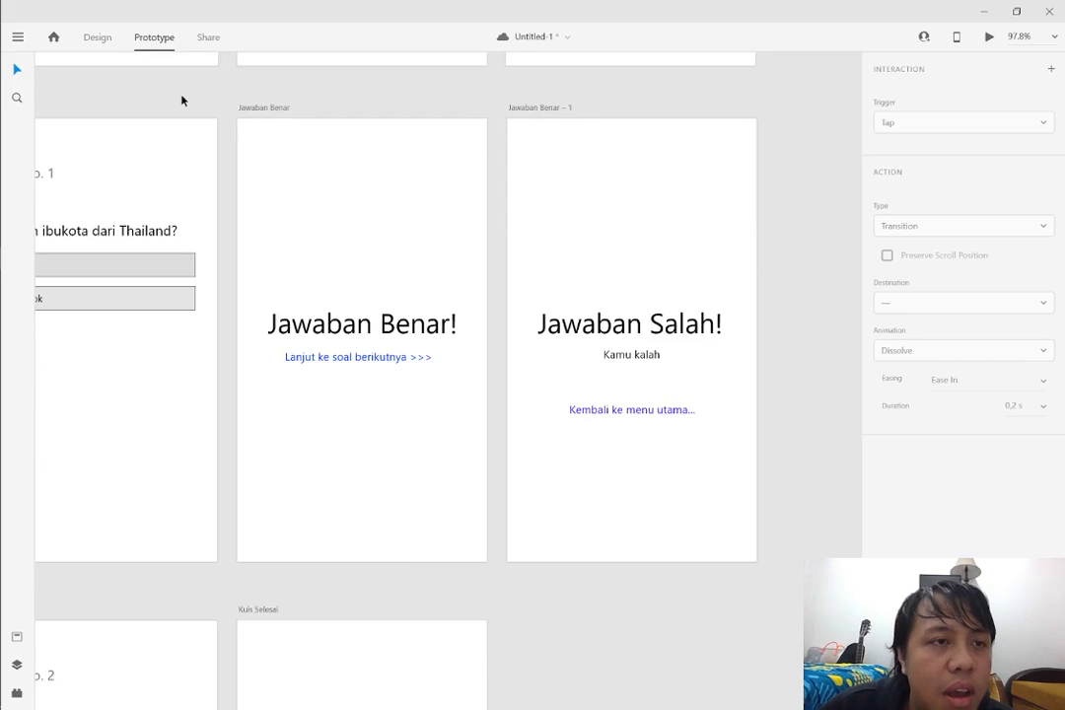
scroll(192, 118, left, 5)
click(306, 174)
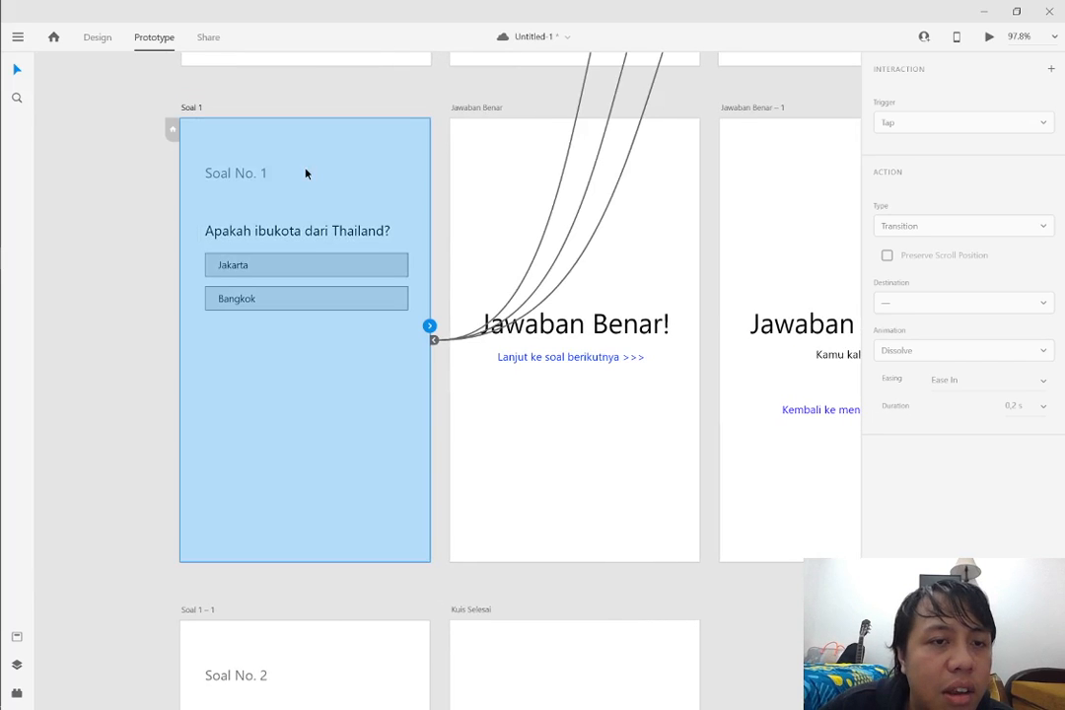
click(343, 261)
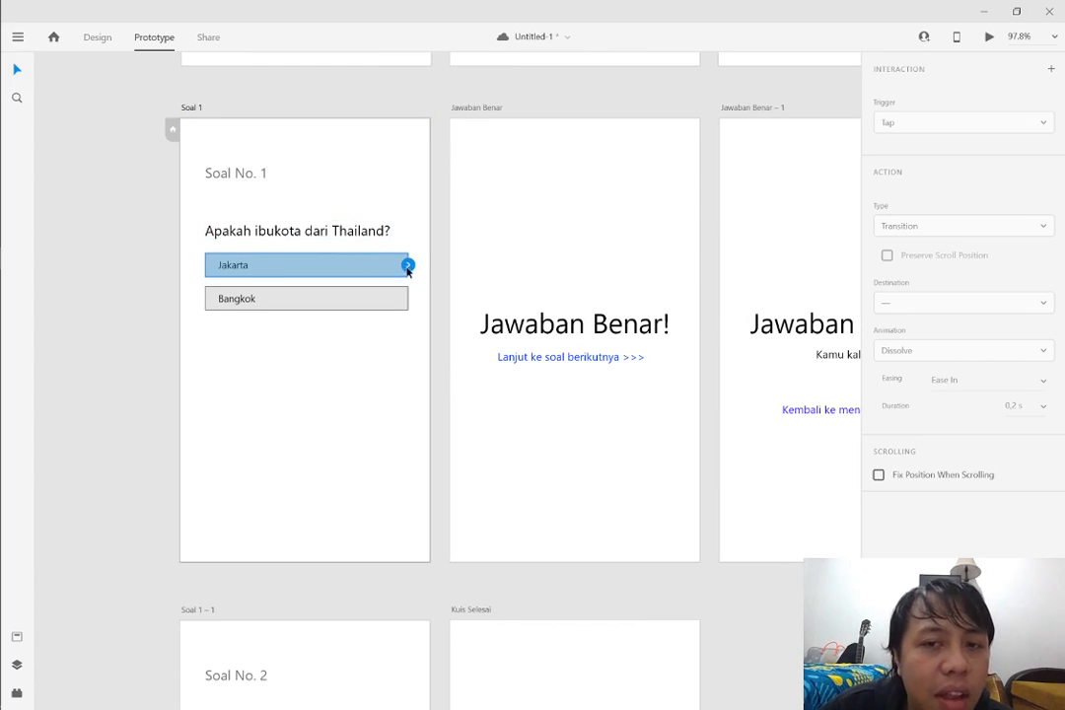
drag(407, 266, 751, 247)
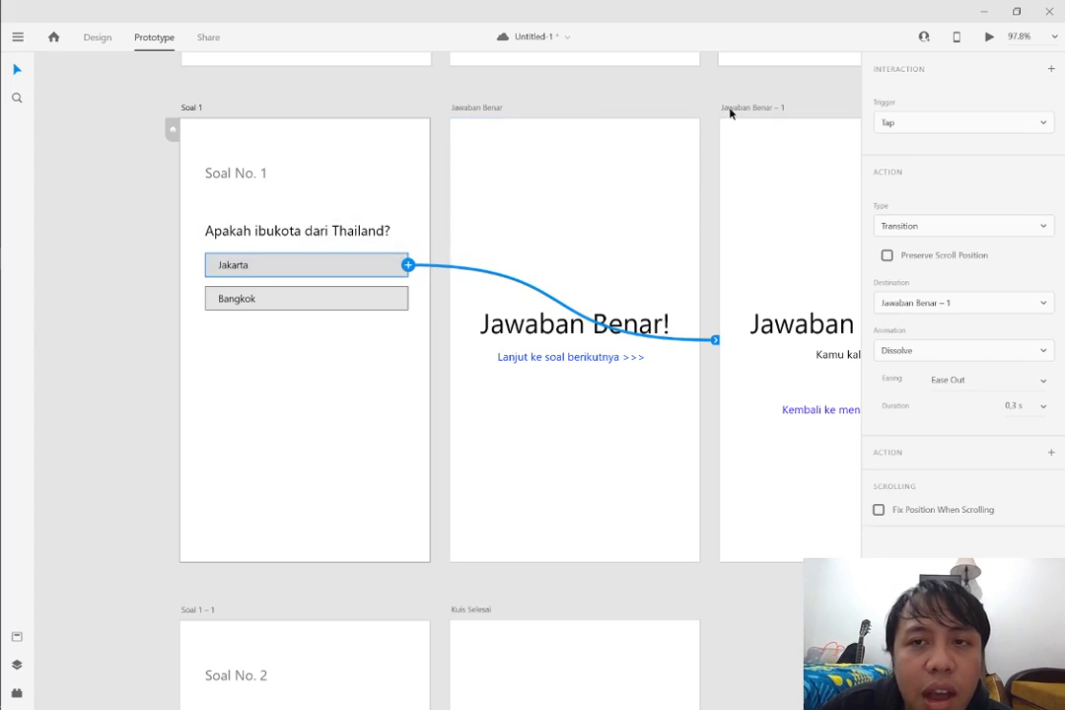
Rename the Jawaban Benar – 1 artboard as "Jawaban Salah"
double_click(729, 109)
text(Jawaban)
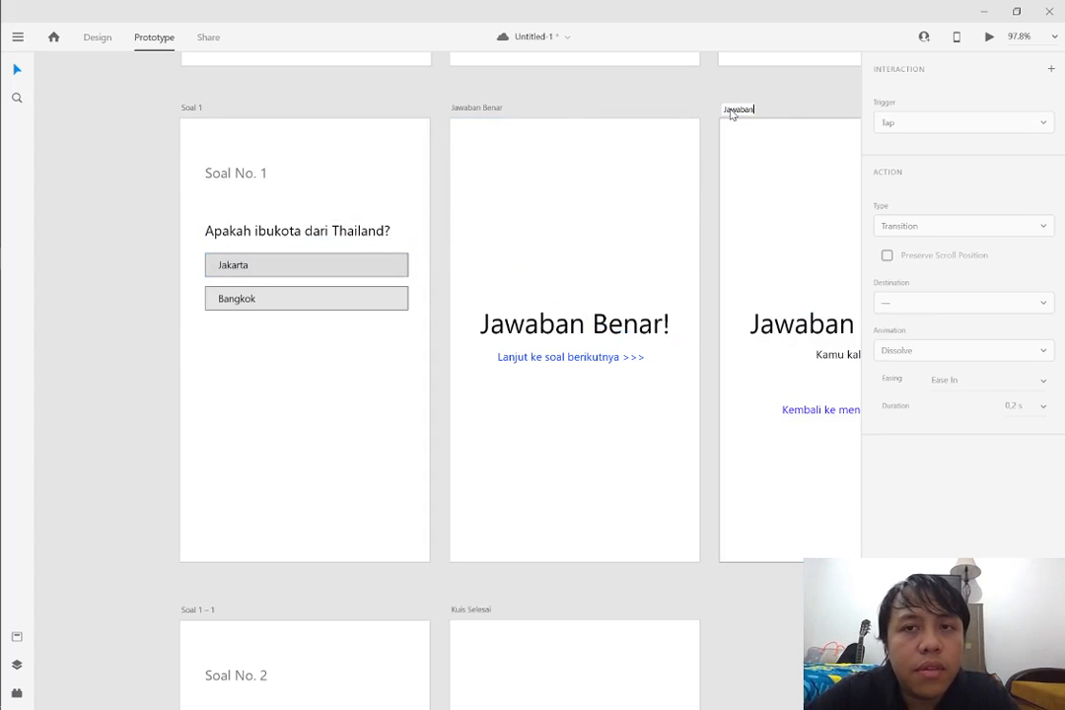
text( Salah)
key(Return)
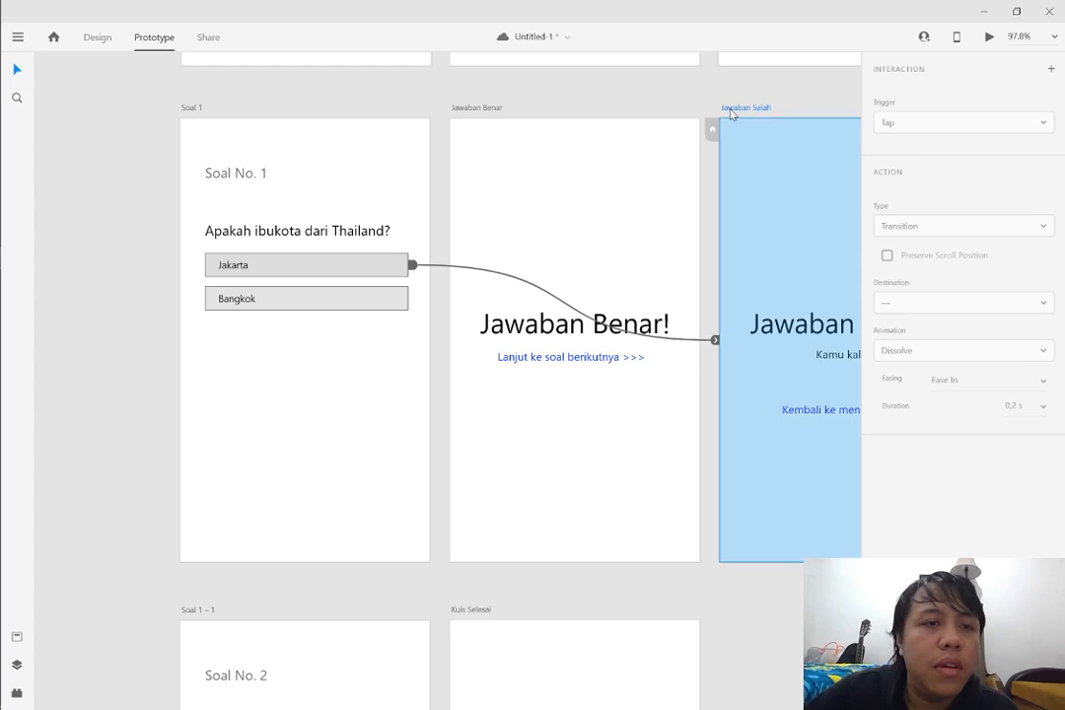
Link the correct answer "Bangkok" on Soal 1 to the Jawaban Benar artboard and clear the selection
click(380, 298)
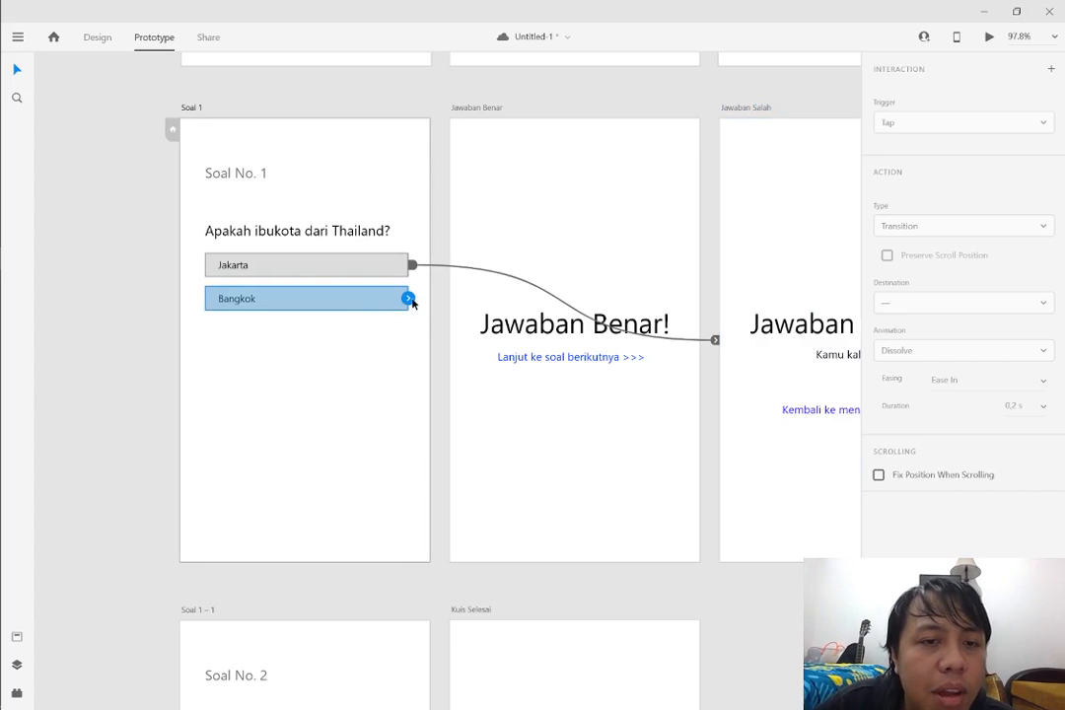
drag(409, 298, 611, 440)
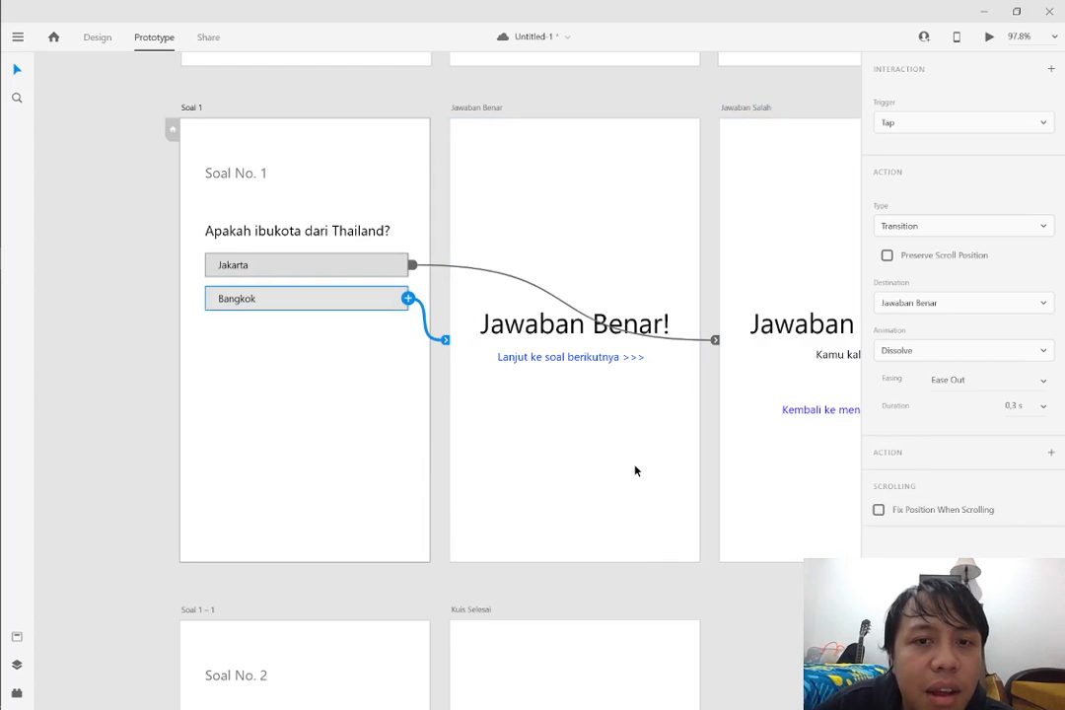
click(647, 582)
Link the "Lanjut ke soal berikutnya >>>" text on Jawaban Benar to the Soal 1 – 1 artboard
scroll(640, 443, down, 2)
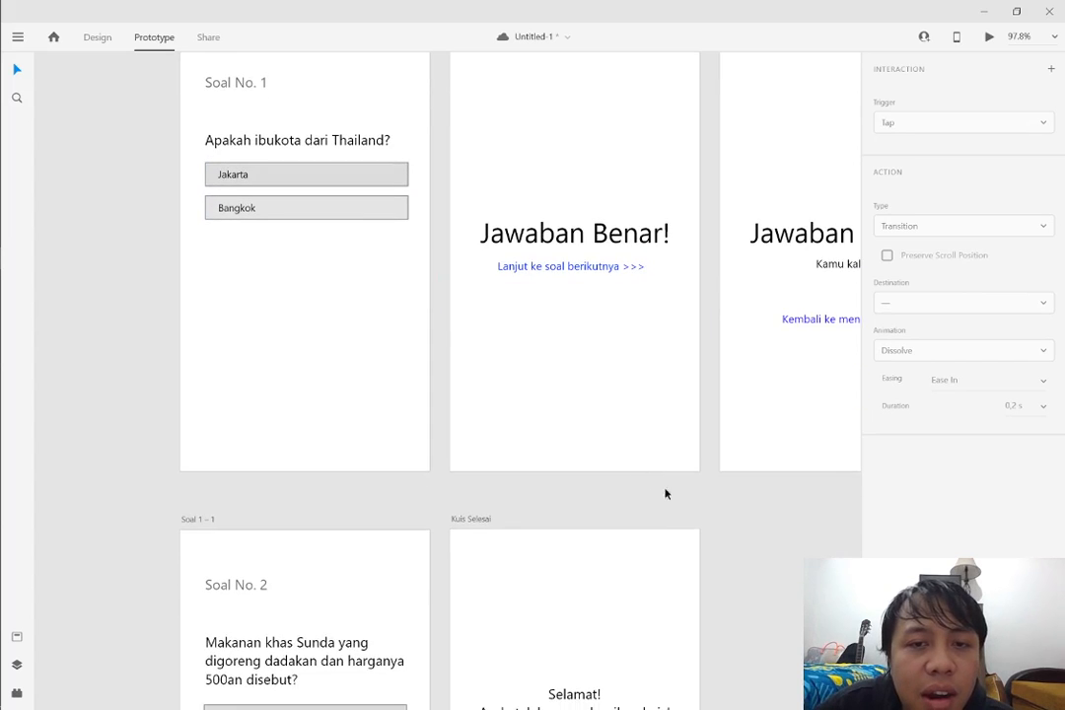
scroll(690, 498, right, 3)
scroll(754, 498, up, 1)
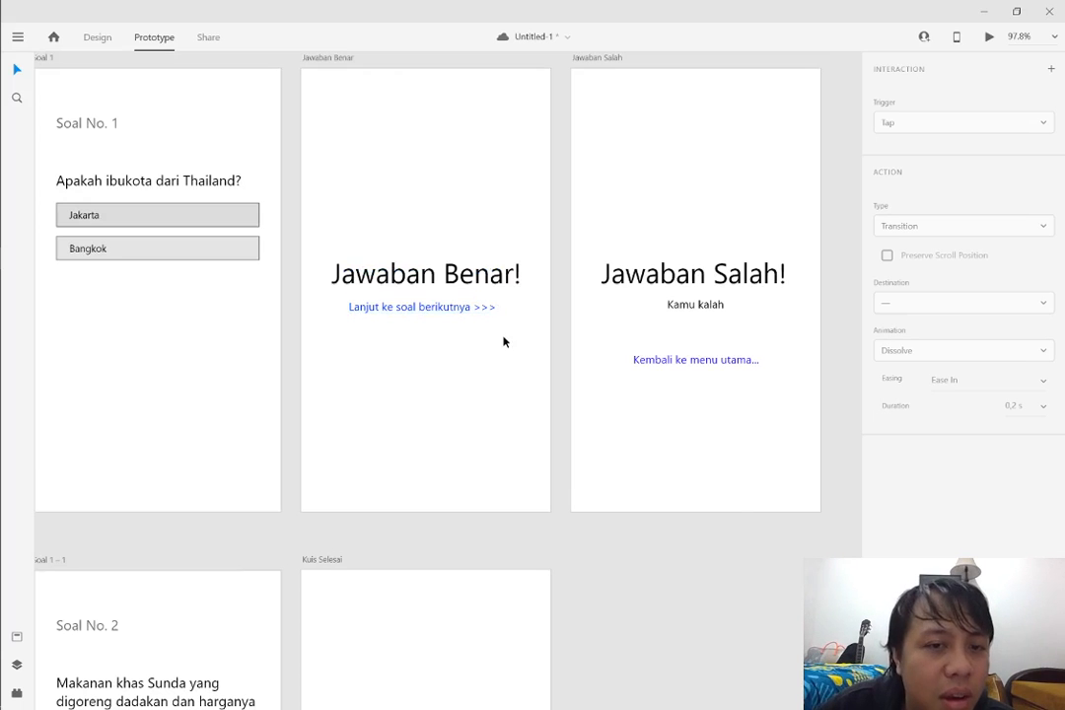
click(453, 307)
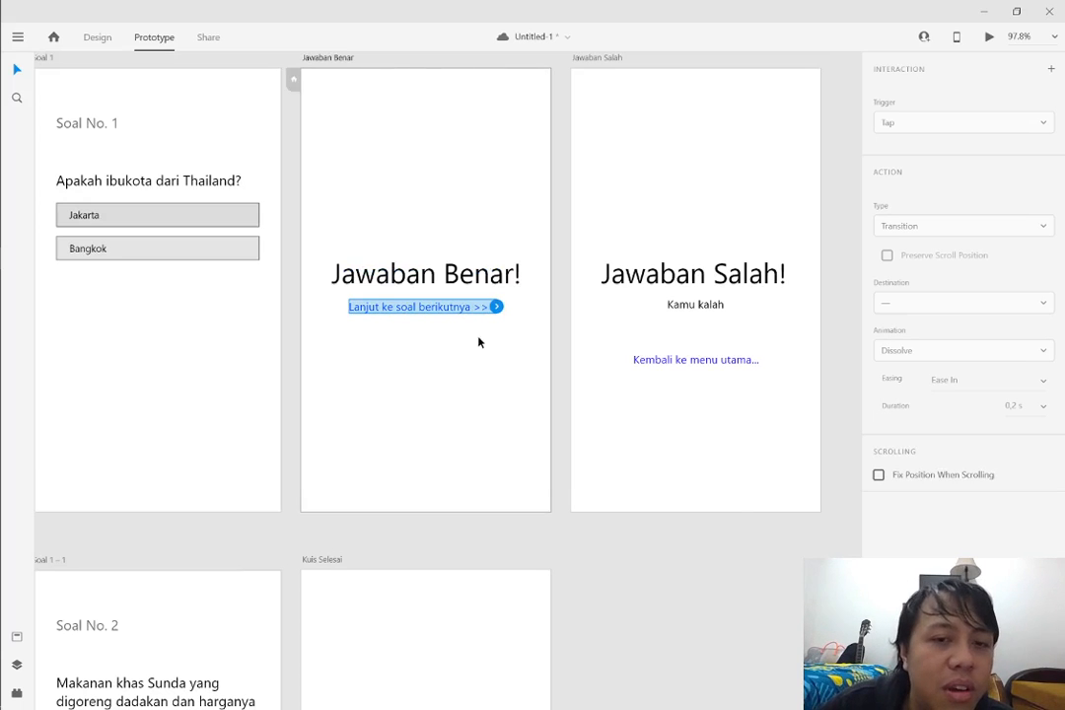
scroll(463, 320, down, 1)
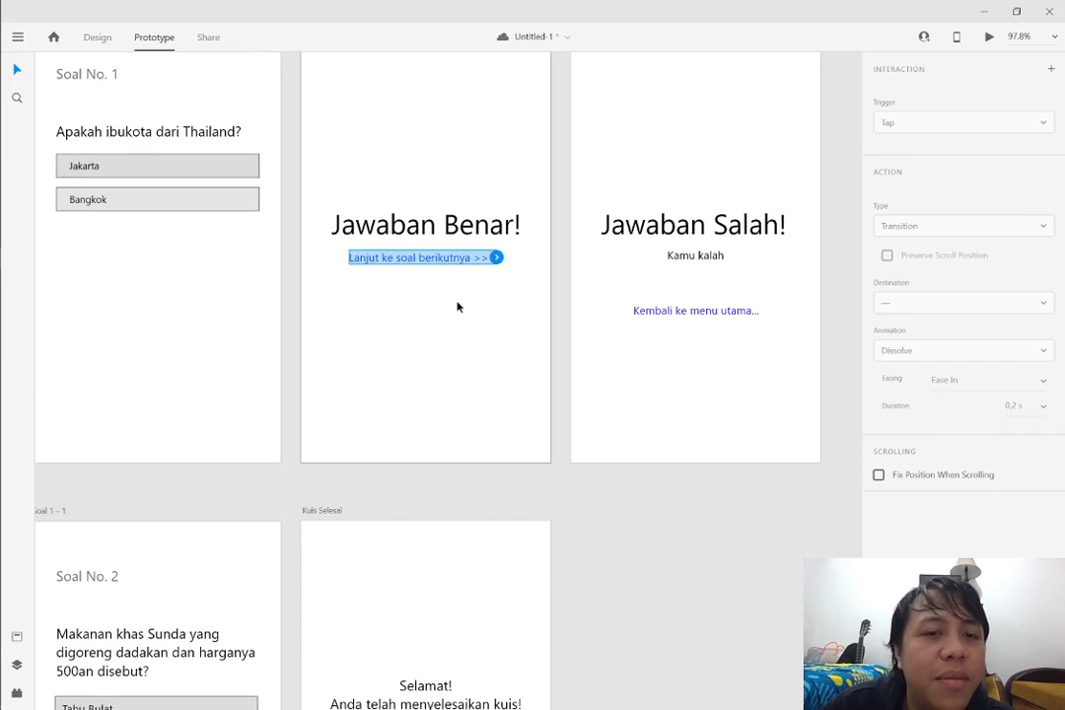
click(444, 317)
click(471, 257)
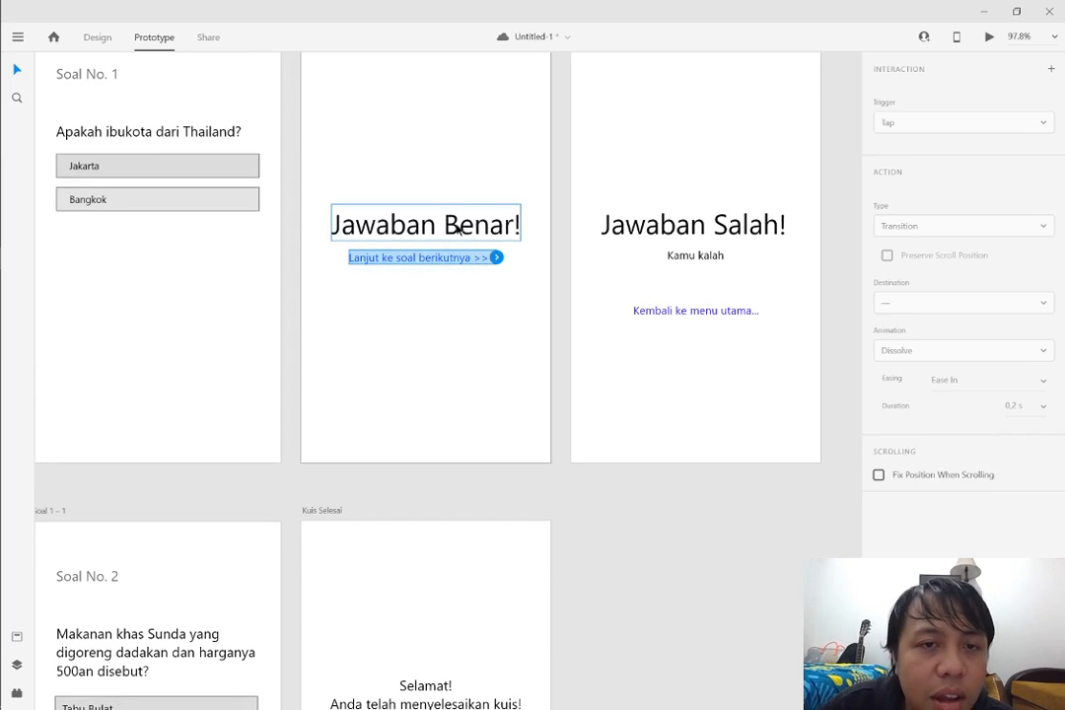
click(449, 225)
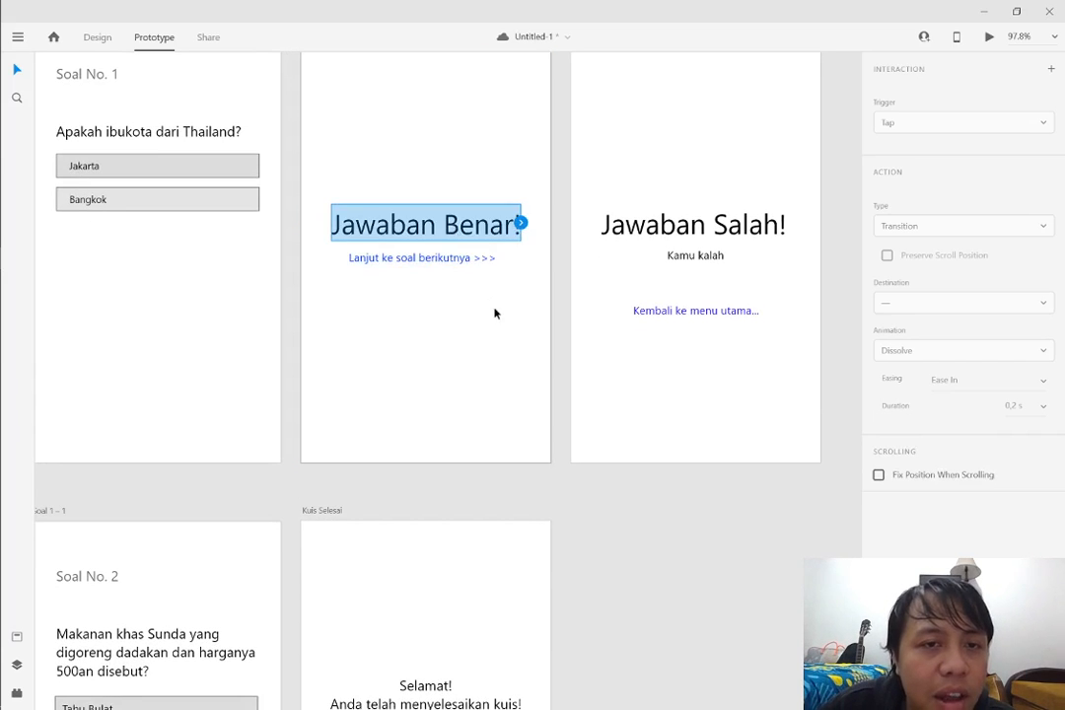
scroll(494, 312, up, 1)
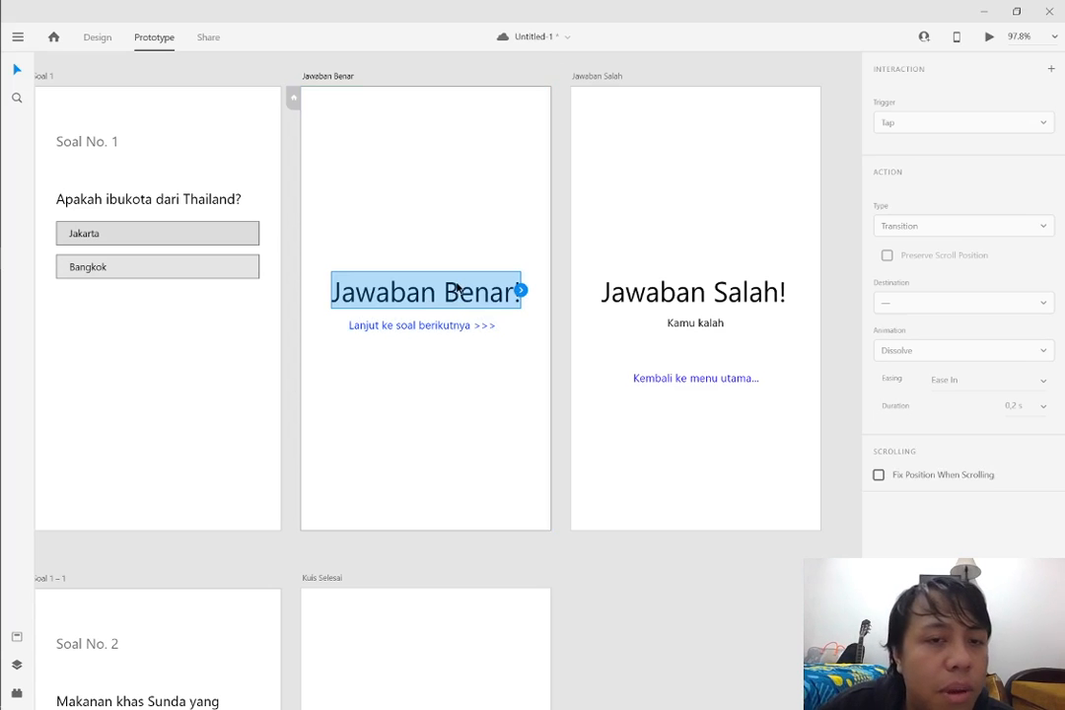
click(503, 360)
click(441, 330)
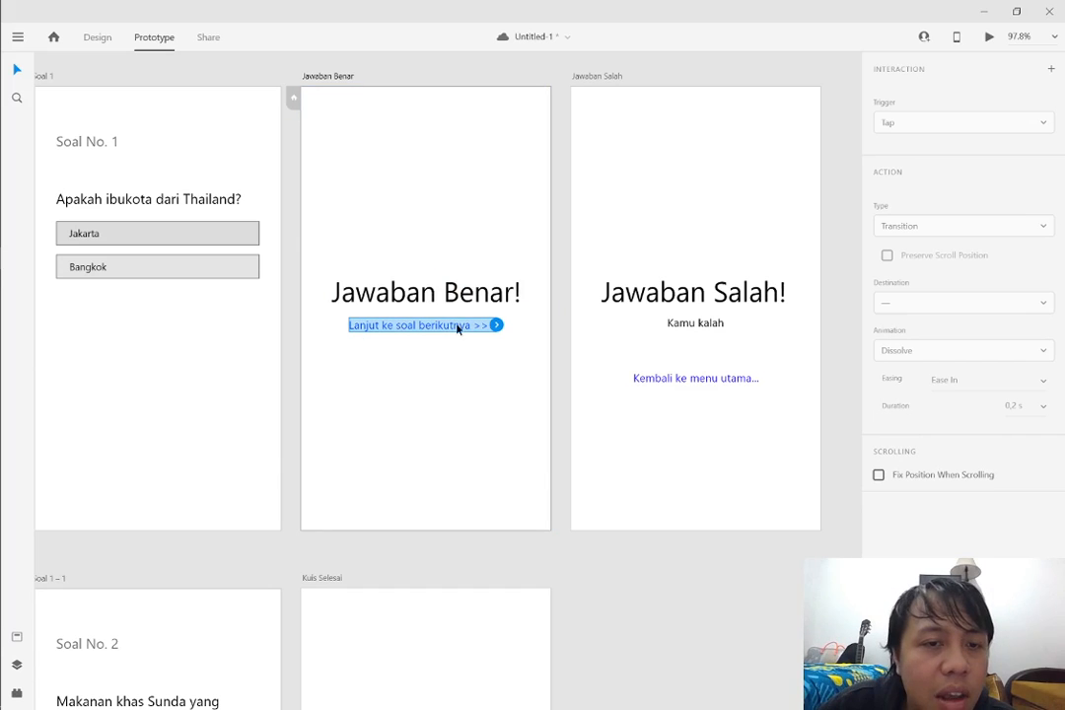
drag(502, 332, 197, 623)
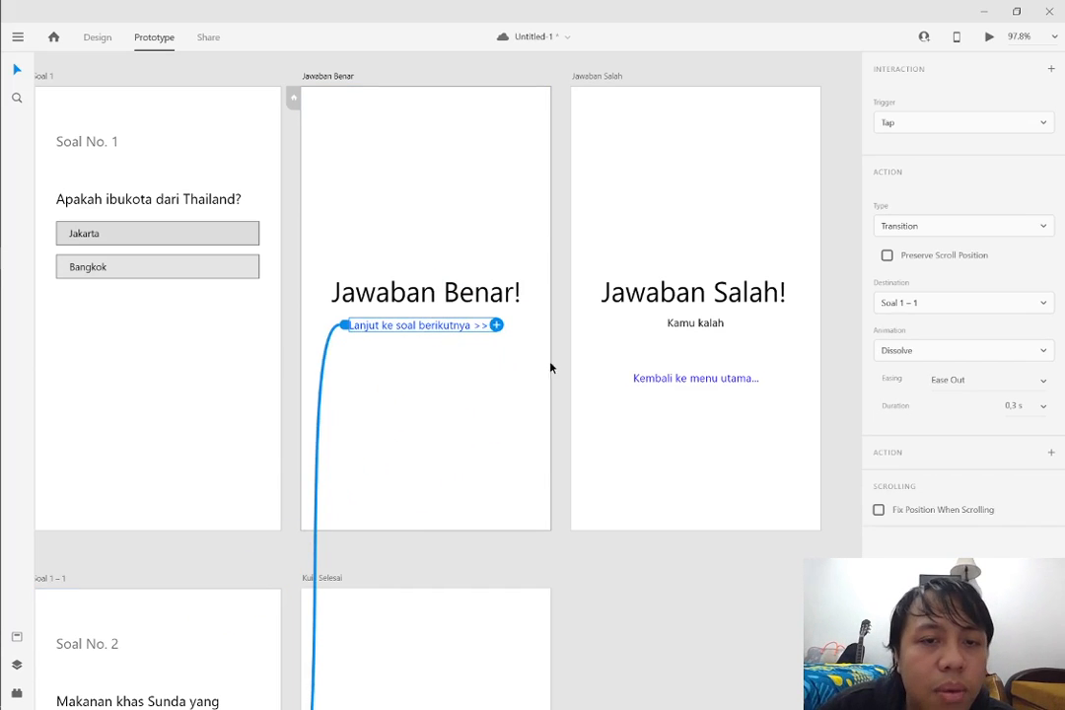
Link the "Kembali ke menu utama..." text on Jawaban Salah to the Menu Utama artboard
scroll(550, 370, down, 2)
click(666, 338)
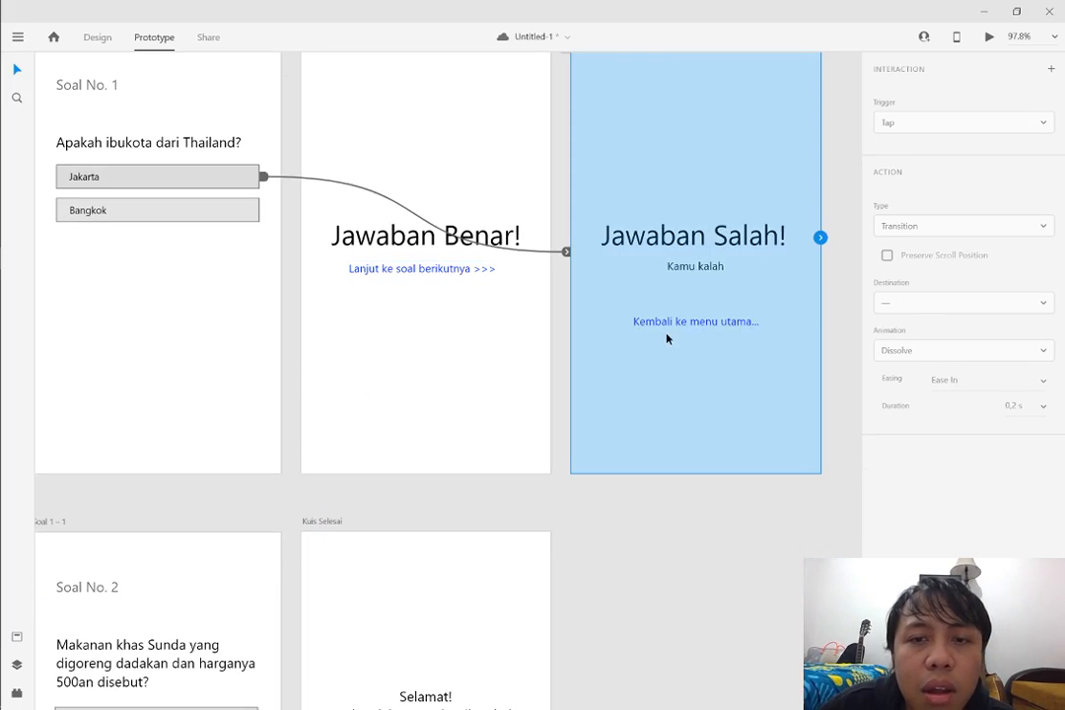
click(672, 323)
scroll(727, 359, up, 5)
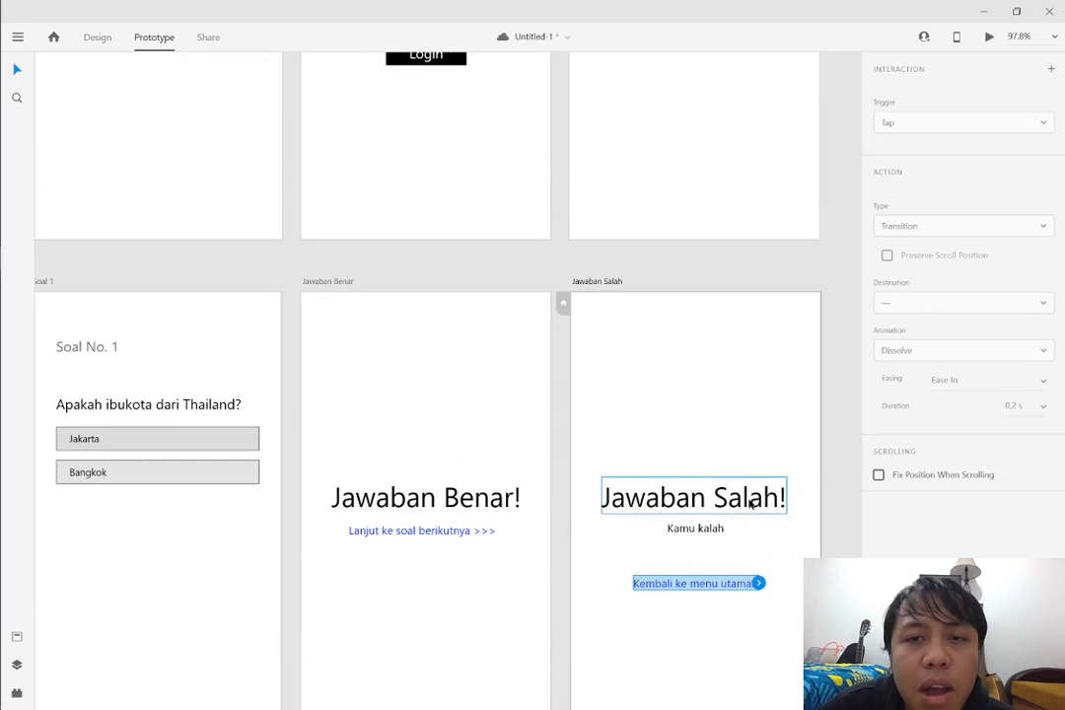
drag(758, 583, 698, 189)
scroll(702, 234, up, 3)
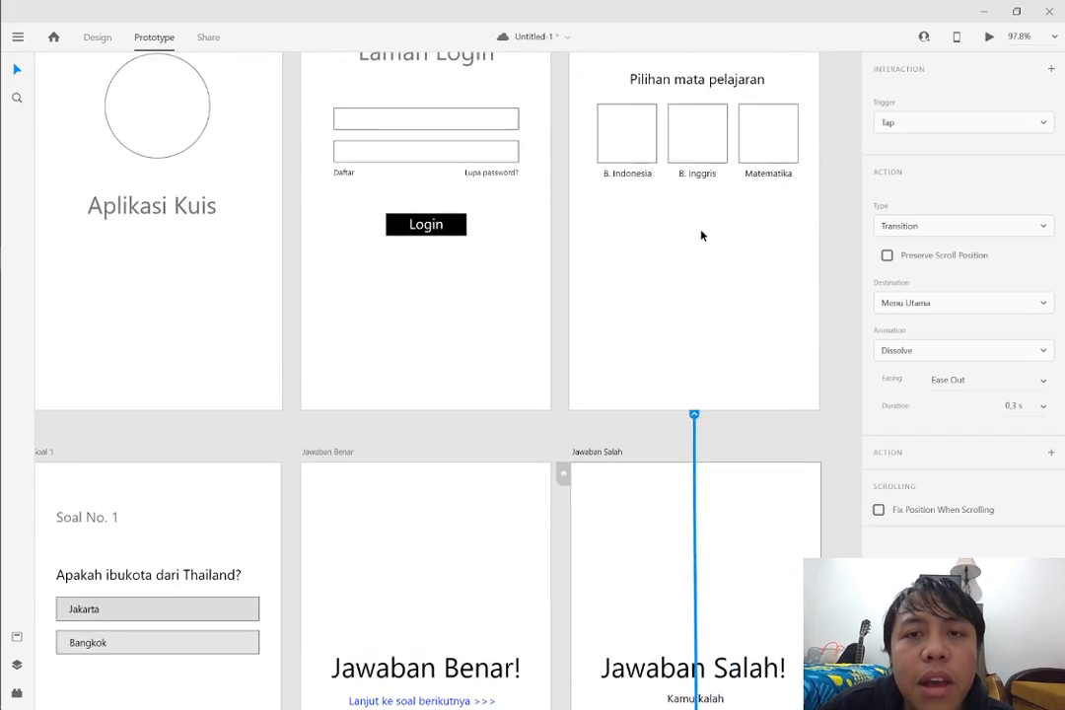
scroll(701, 235, up, 3)
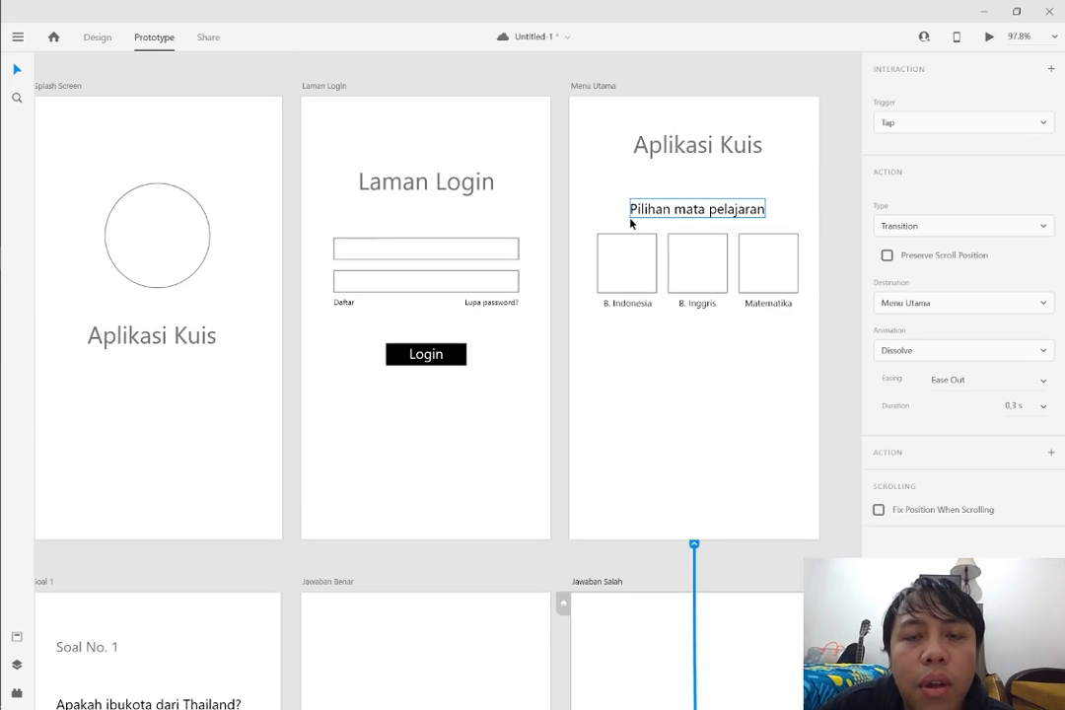
Link the correct answer "Tahu Bulat" on Soal 1 – 1 to the Kuis Selesai artboard
scroll(630, 221, down, 15)
drag(694, 268, 132, 286)
click(345, 296)
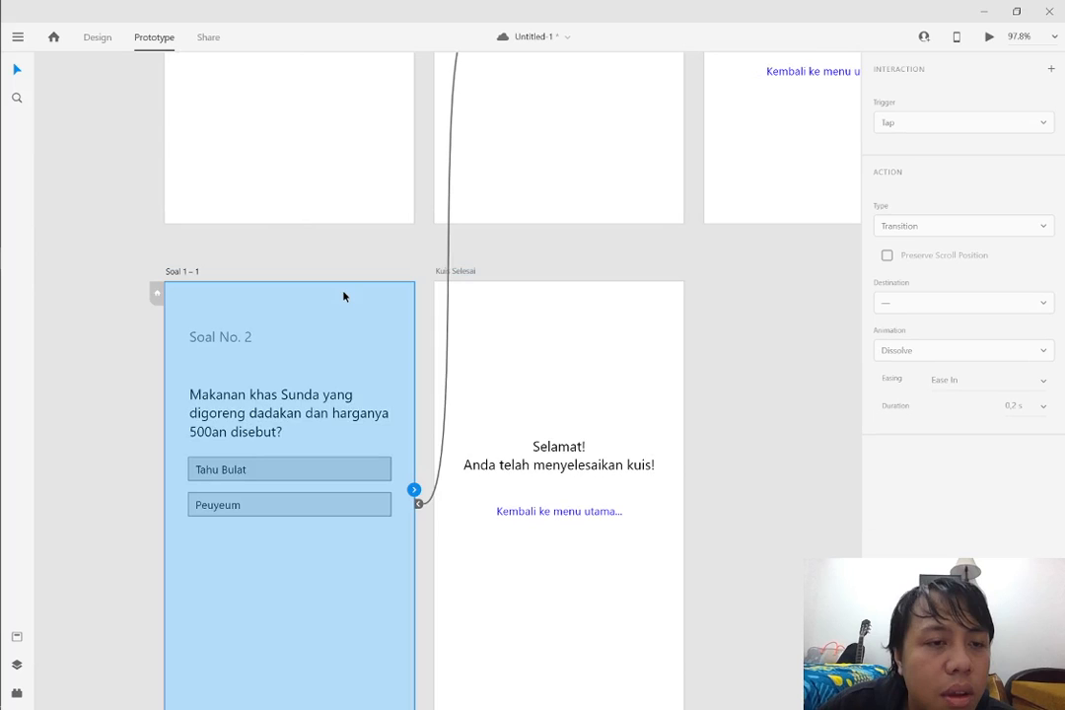
scroll(344, 296, down, 2)
click(352, 388)
drag(390, 385, 523, 351)
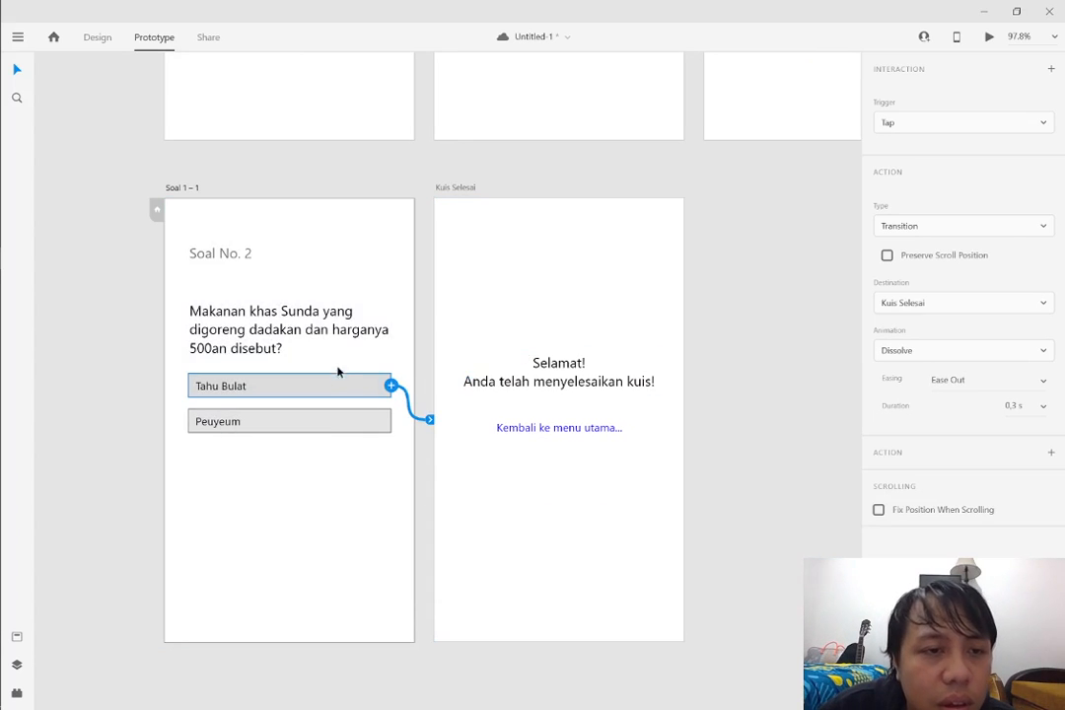
Link the wrong answer "Peuyeum" on Soal 1 – 1 to the Jawaban Salah artboard and clear the selection
click(384, 426)
drag(390, 422, 524, 314)
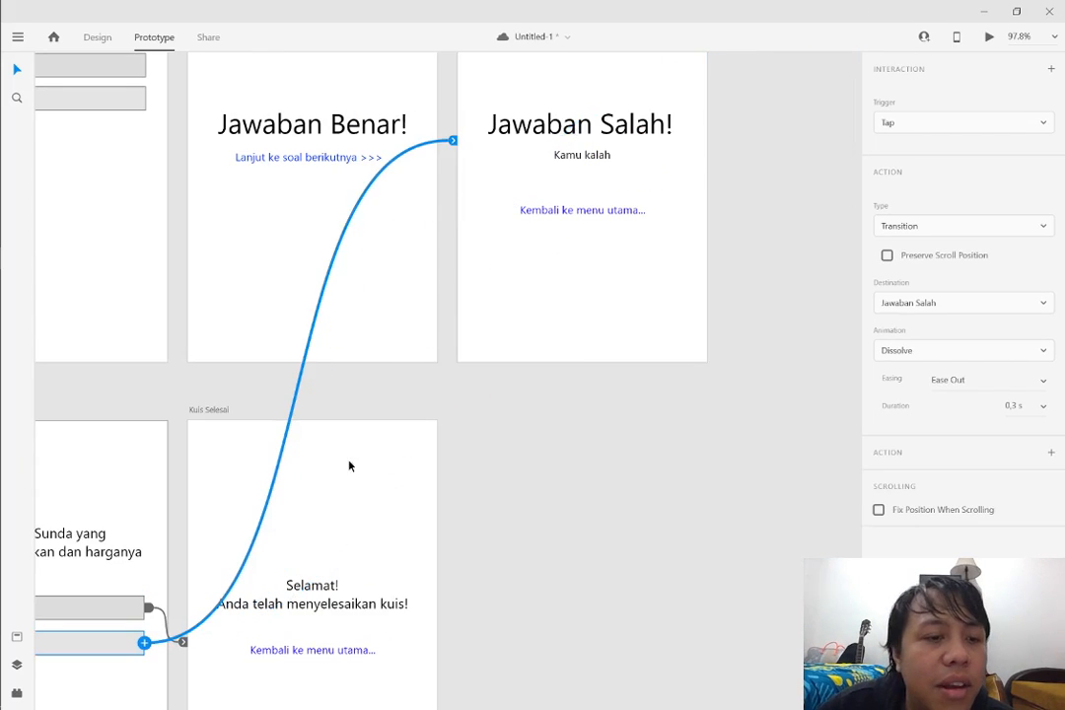
click(470, 419)
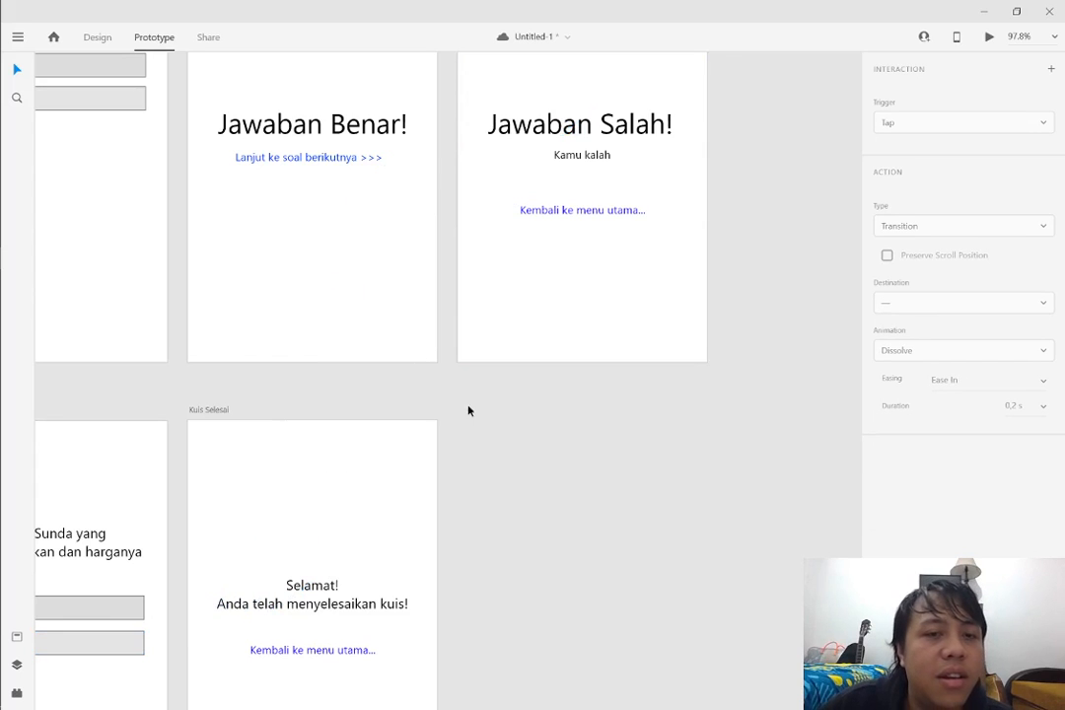
Review the overall layout of the quiz artboards from Splash Screen through Kuis Selesai
scroll(448, 409, down, 5)
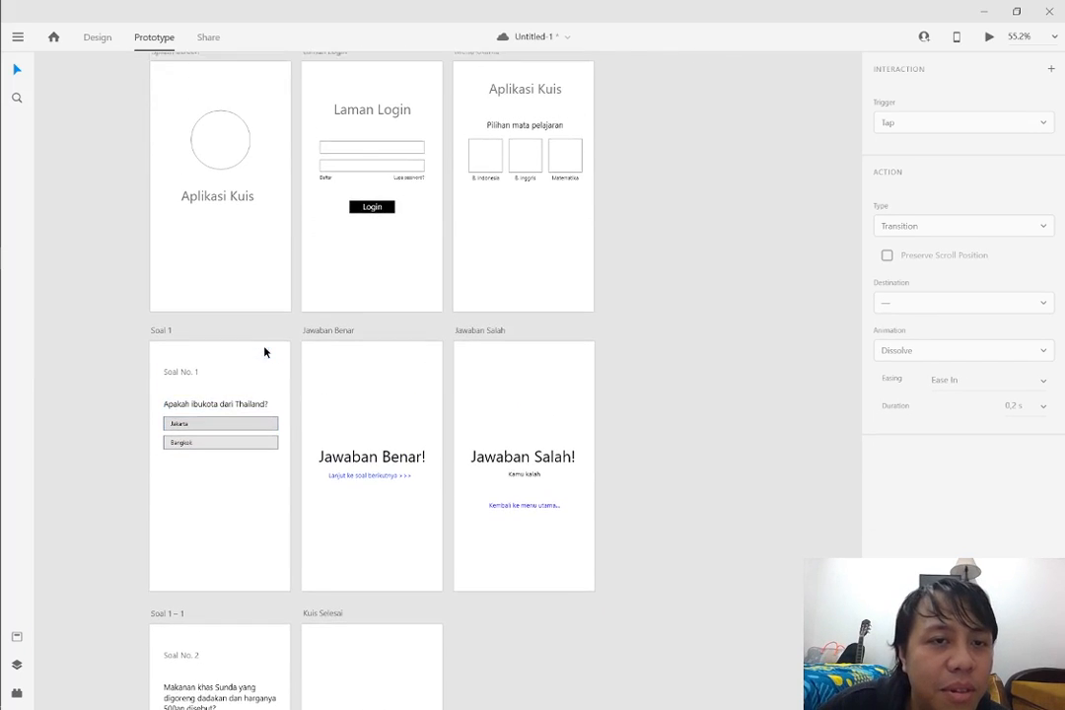
scroll(264, 352, up, 1)
scroll(175, 249, left, 3)
scroll(225, 283, up, 2)
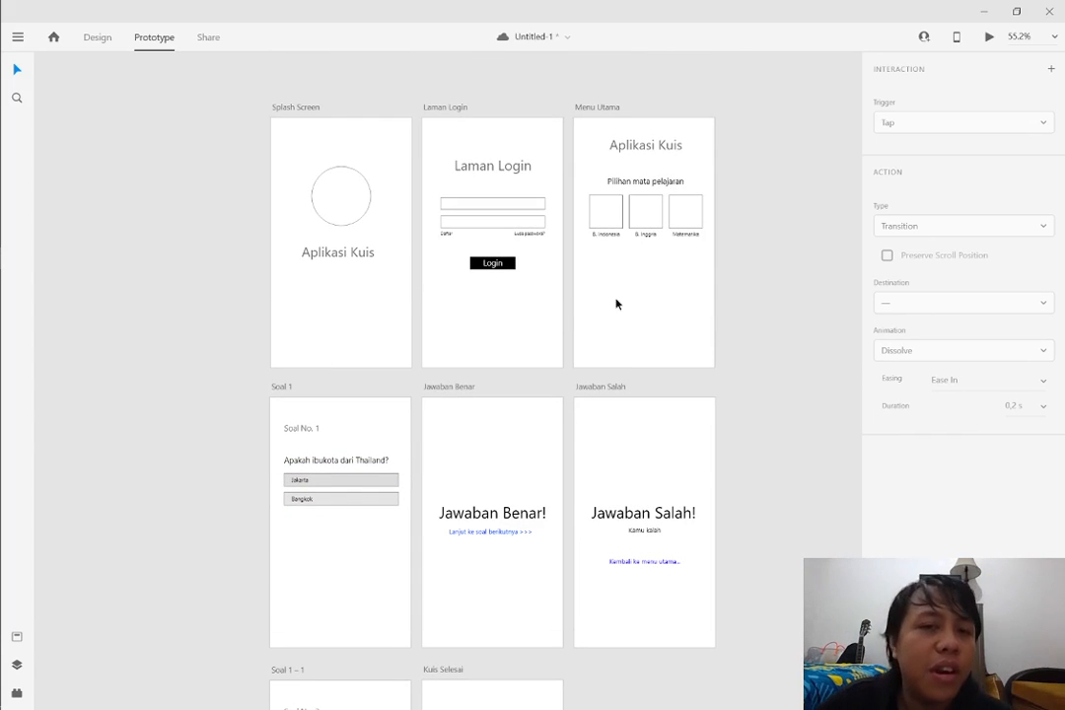
scroll(409, 83, up, 2)
drag(683, 109, 674, 678)
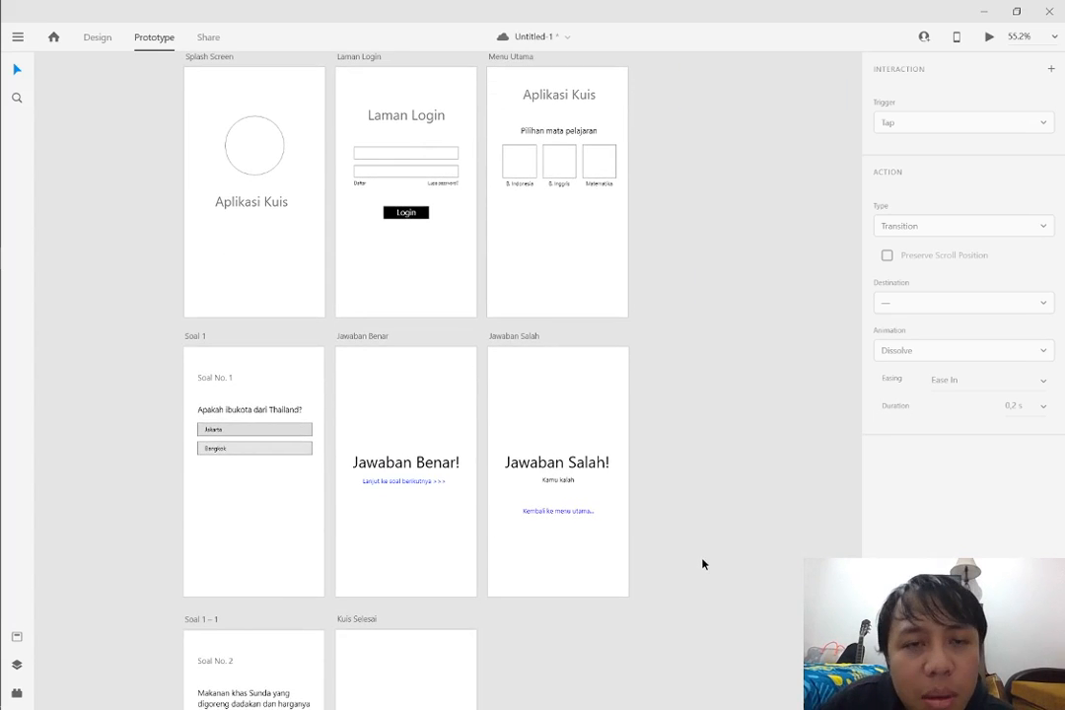
scroll(700, 557, down, 4)
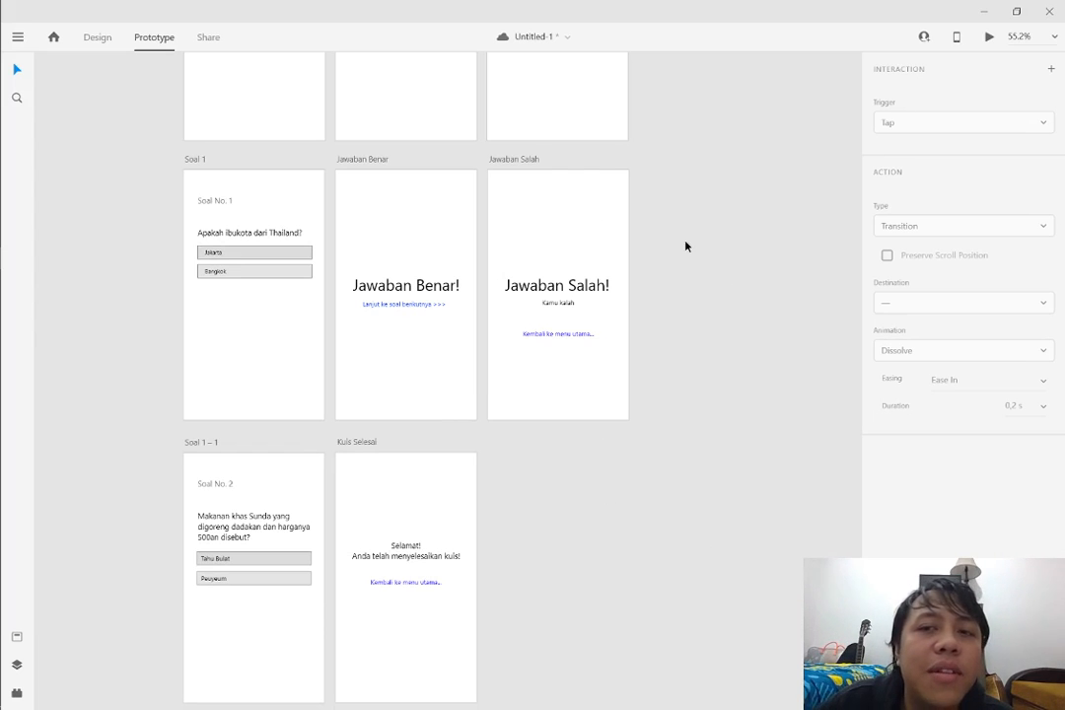
Preview the prototype maximized and test the path from splash through login, B. Indonesia and the answer "Jakarta" back to the main menu
click(990, 37)
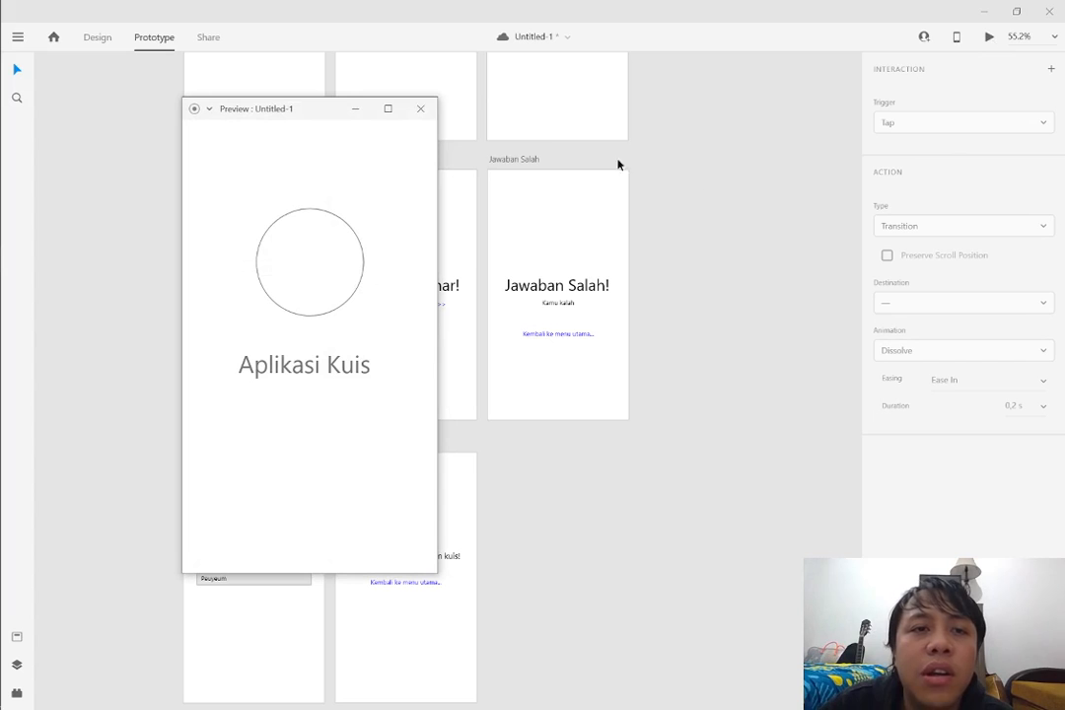
click(388, 110)
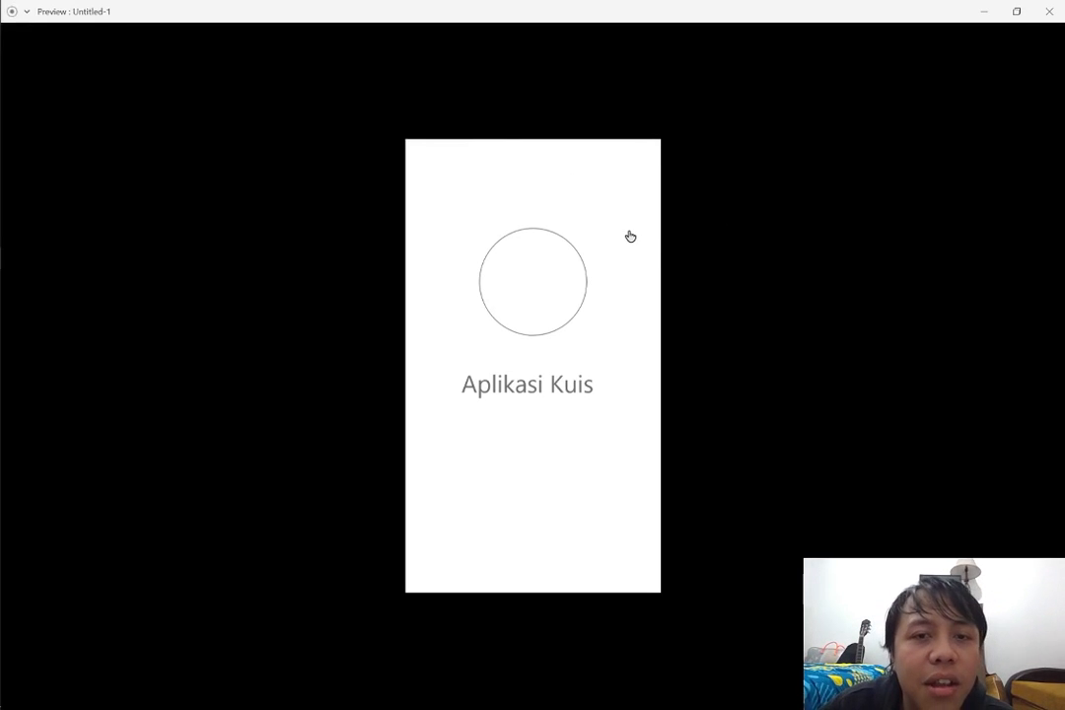
click(539, 499)
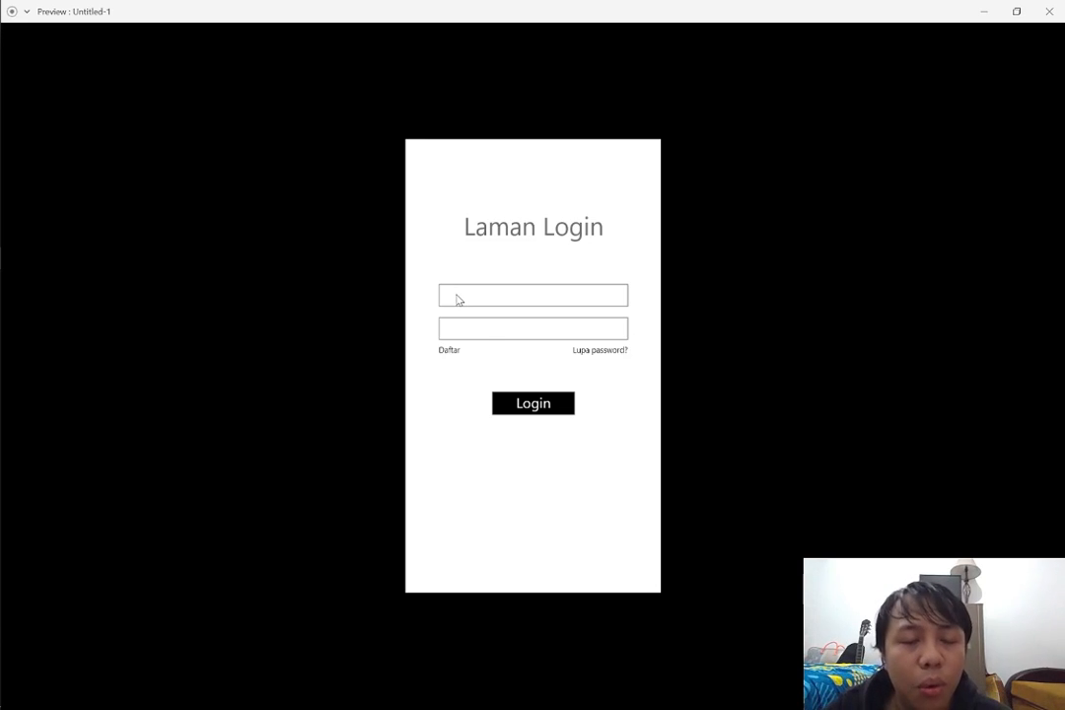
click(545, 405)
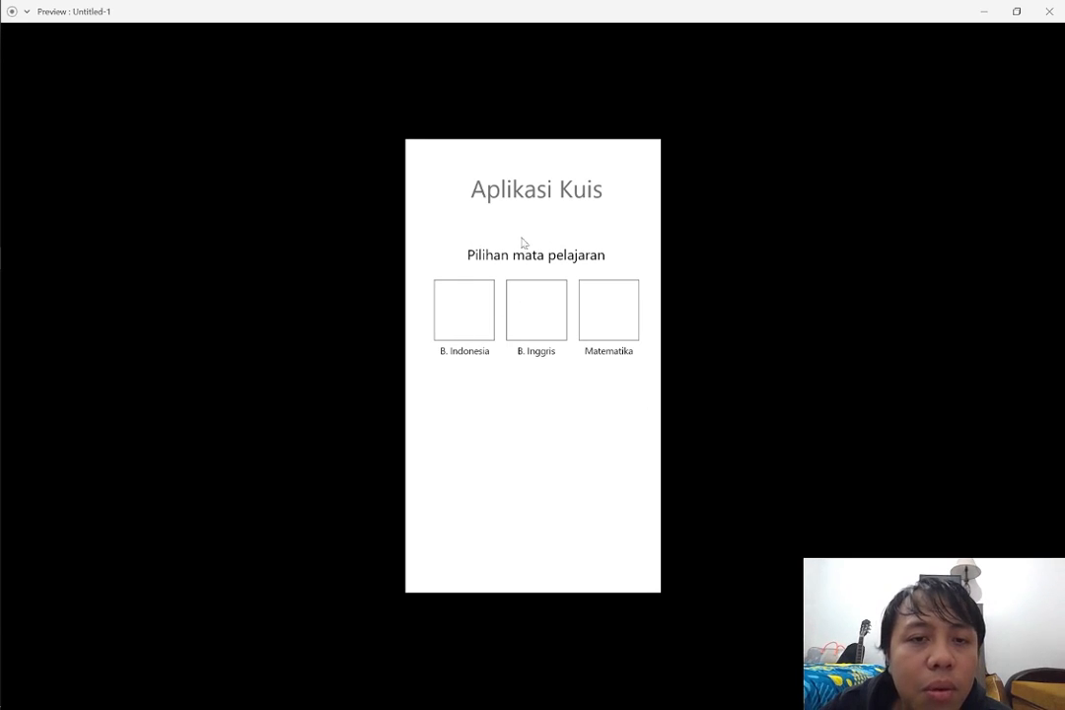
click(473, 327)
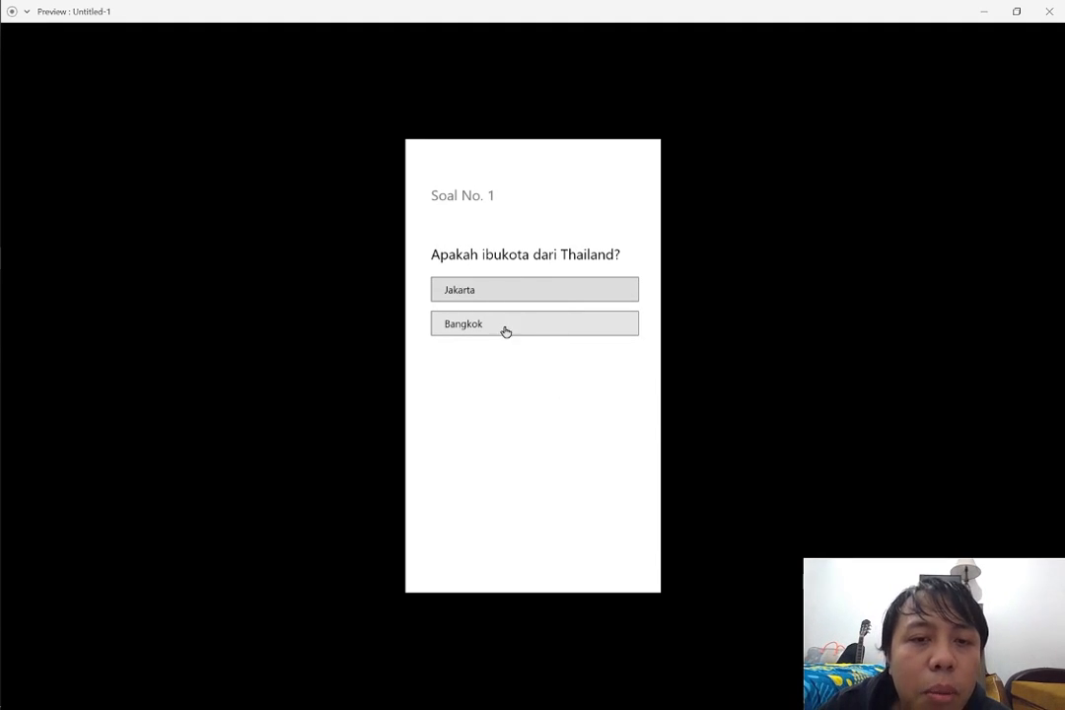
click(476, 292)
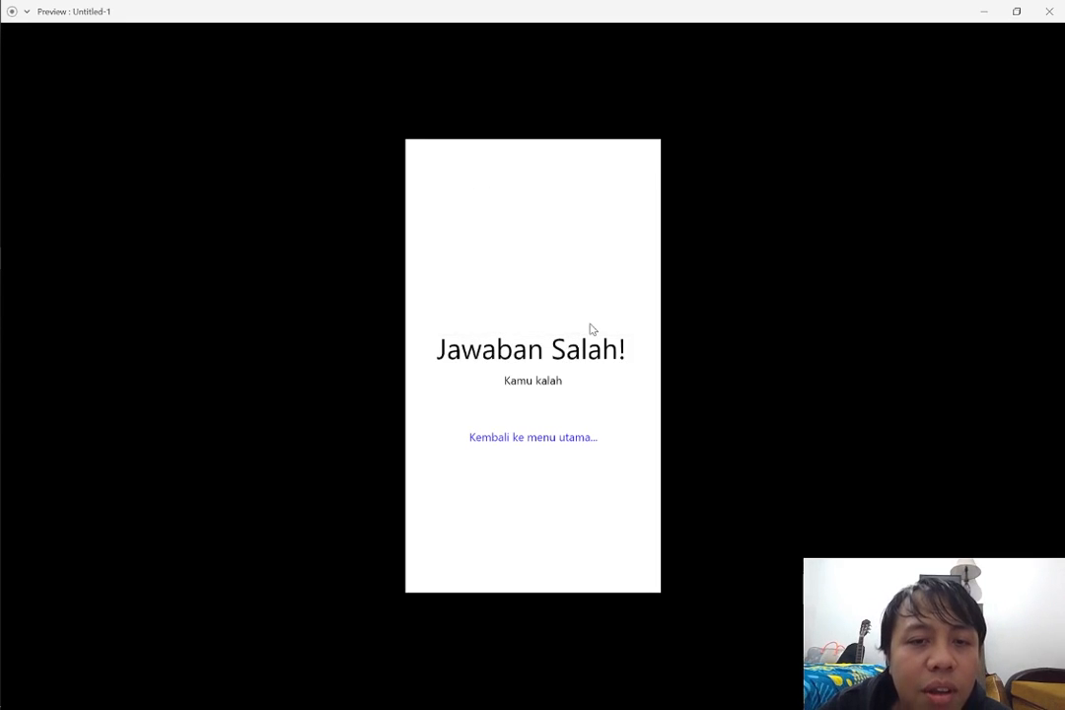
click(565, 439)
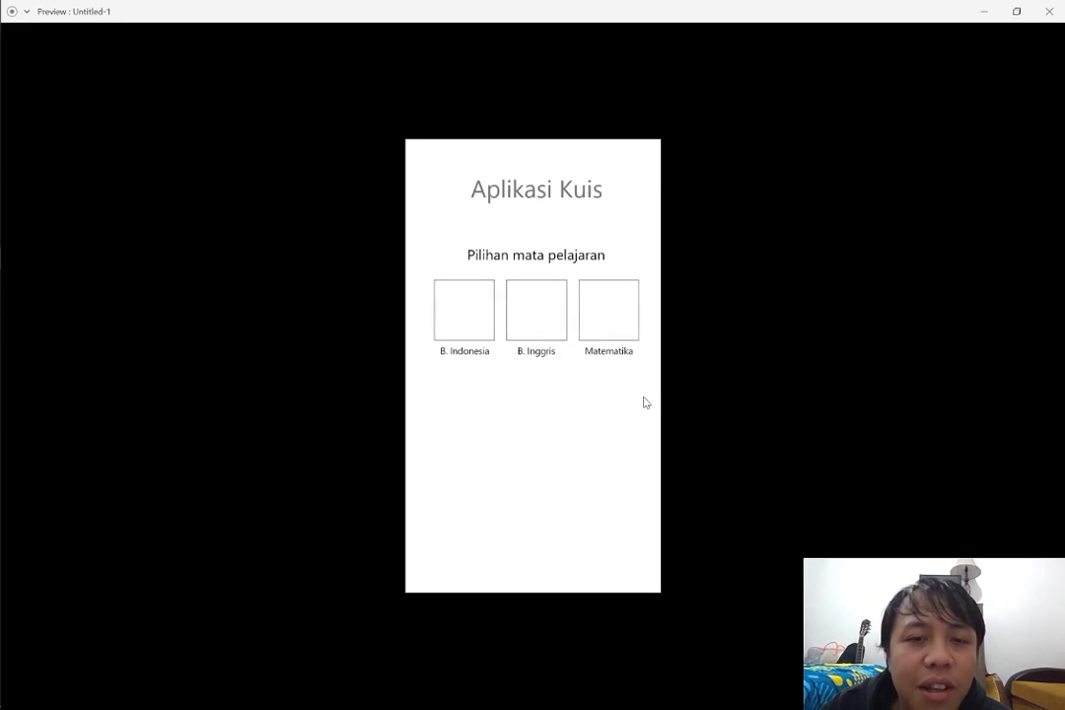
Test the correct-answer path through B. Indonesia, "Bangkok", the next question and "Tahu Bulat" in the preview, and close it
click(463, 329)
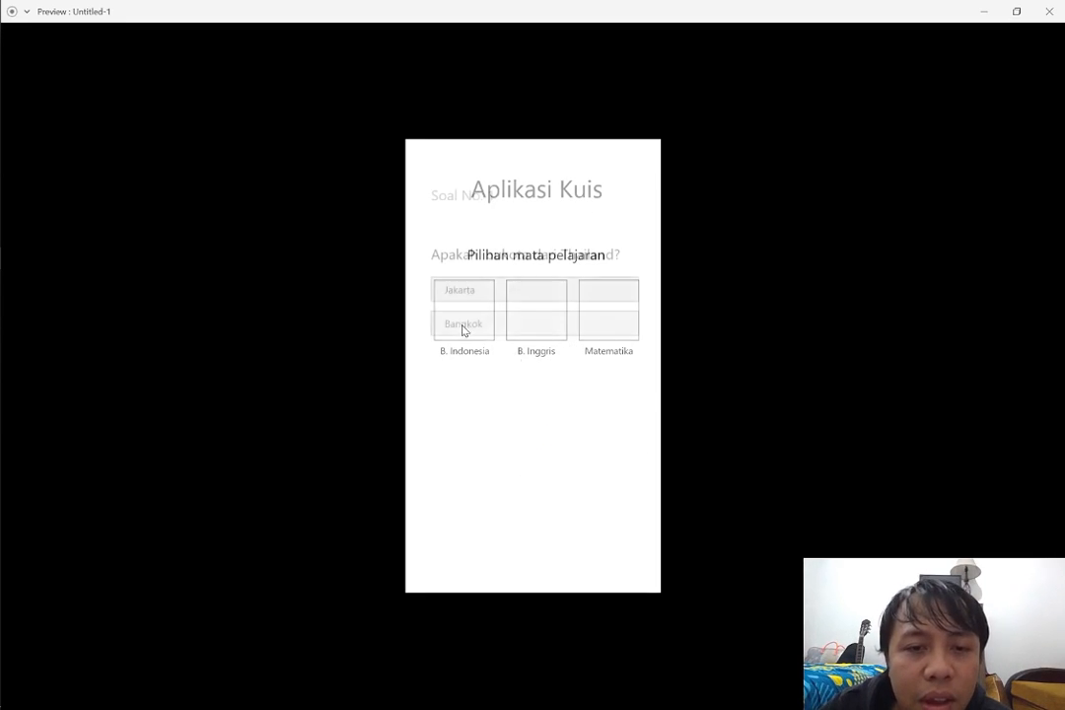
click(473, 322)
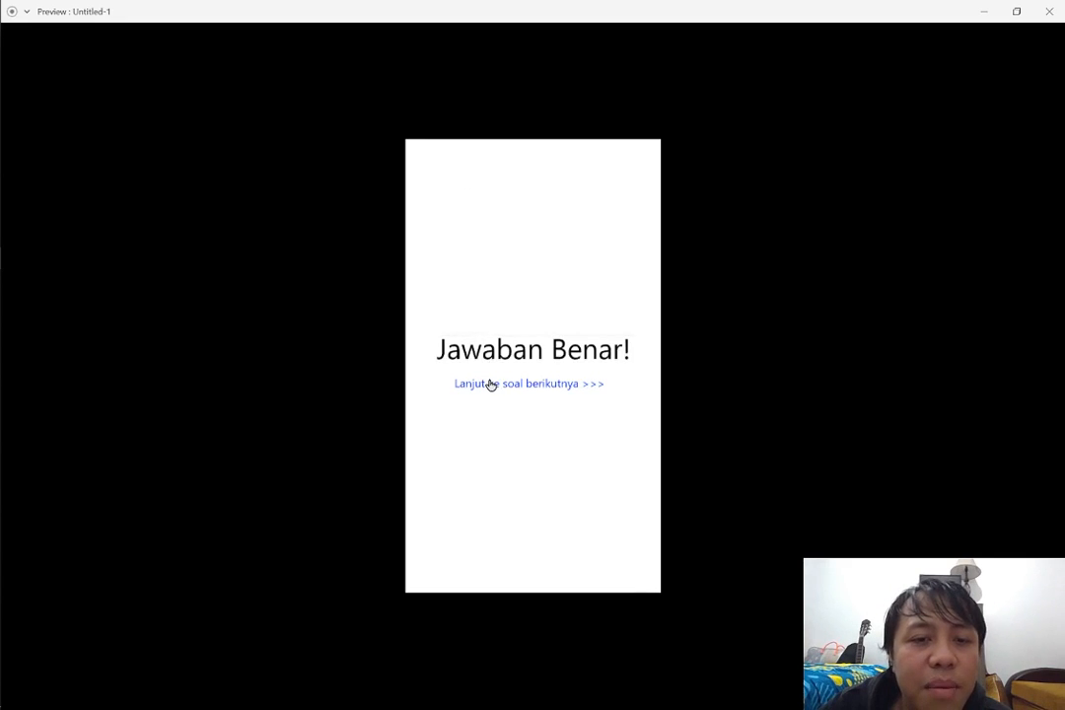
click(487, 383)
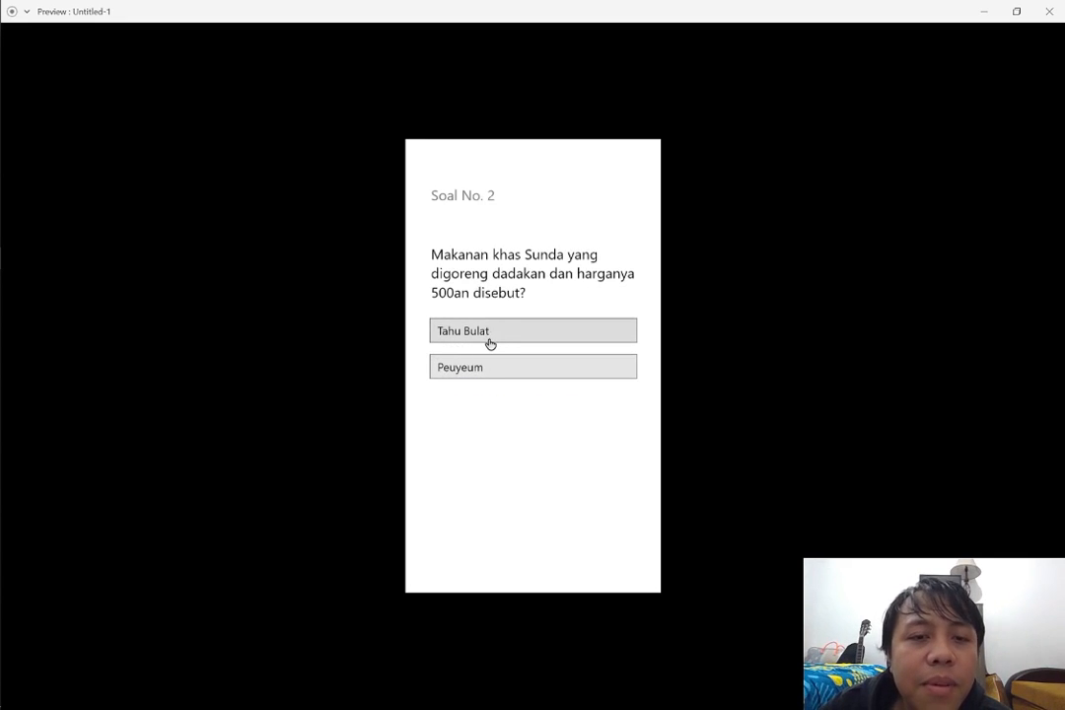
click(489, 340)
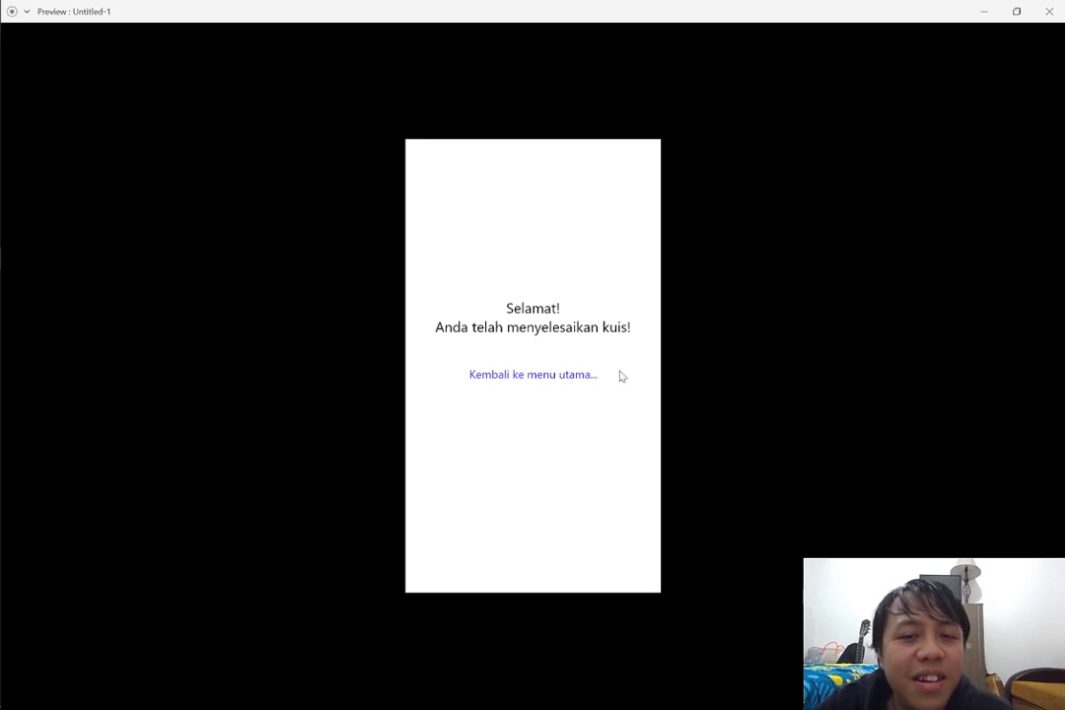
click(1049, 10)
scroll(562, 366, down, 1)
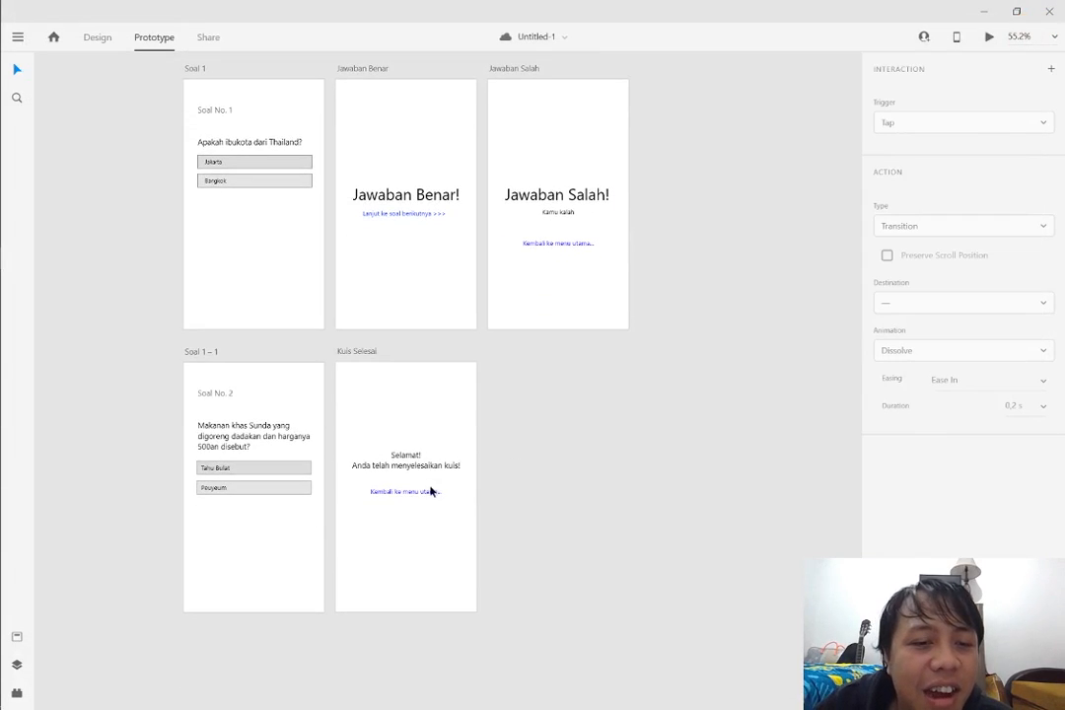
scroll(519, 483, up, 5)
scroll(519, 481, down, 1)
scroll(520, 477, down, 5)
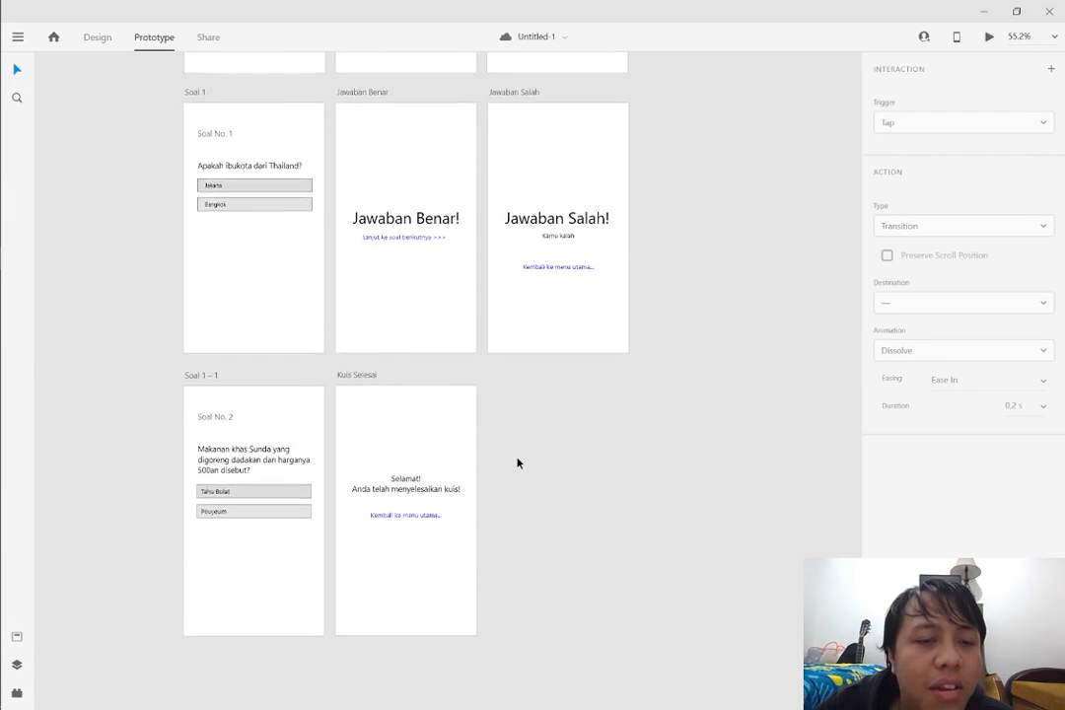
scroll(518, 463, up, 10)
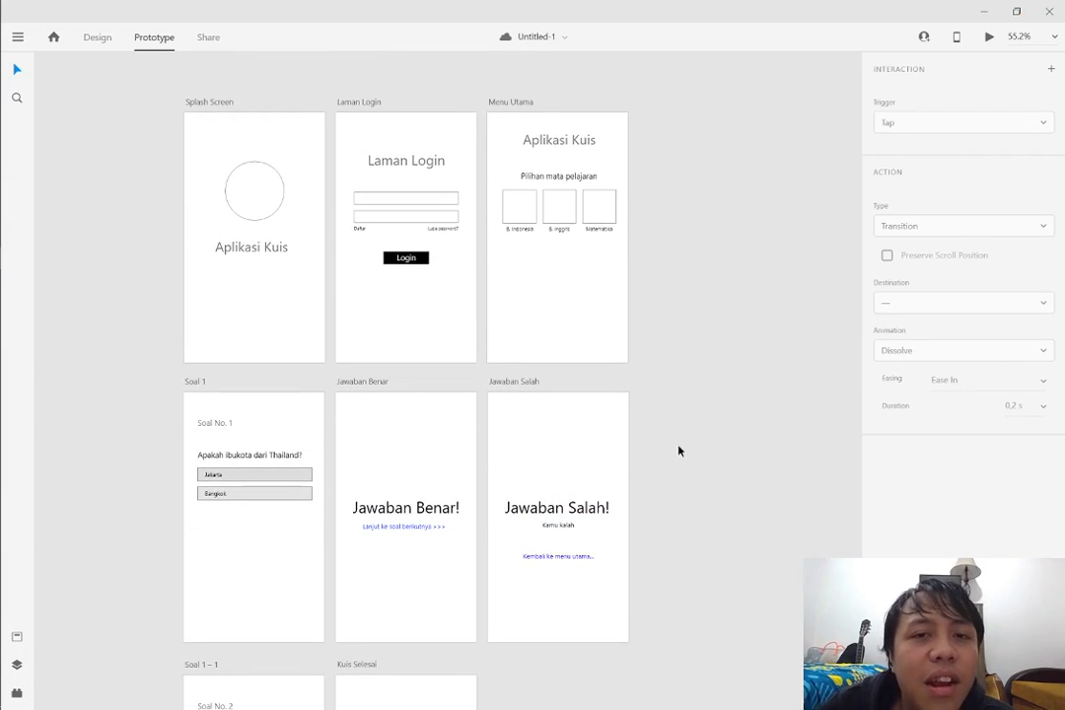
Link the "Kembali ke menu utama..." text on Kuis Selesai to the Menu Utama artboard, check that artboard's connections and clear the selection
scroll(699, 599, down, 4)
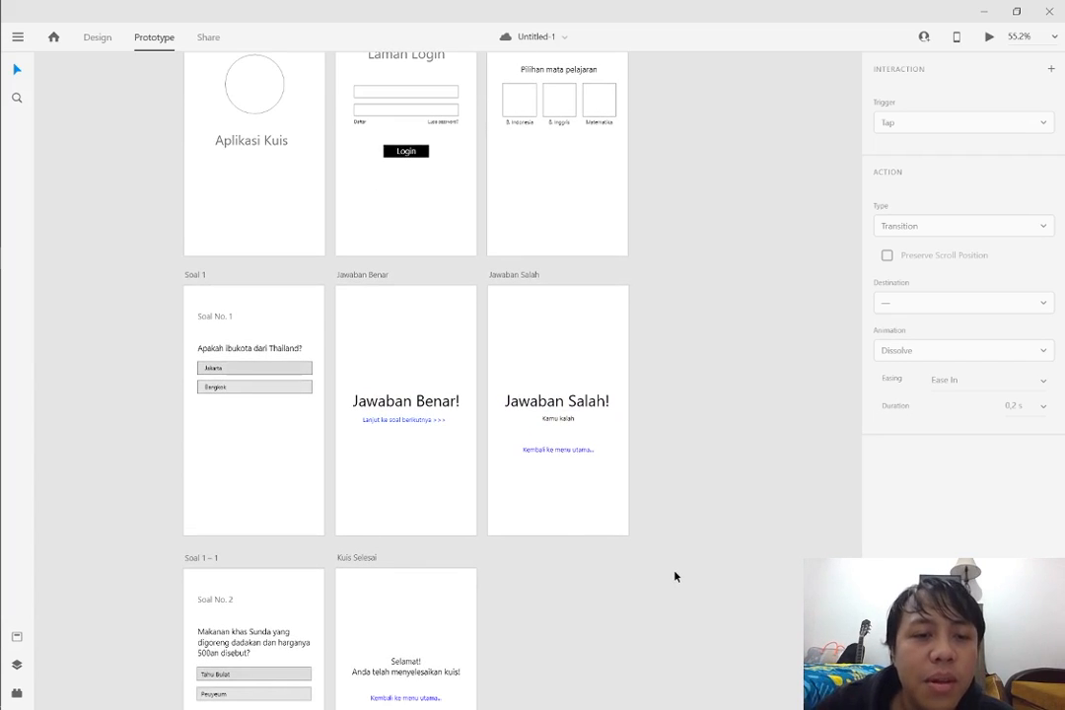
scroll(662, 562, down, 7)
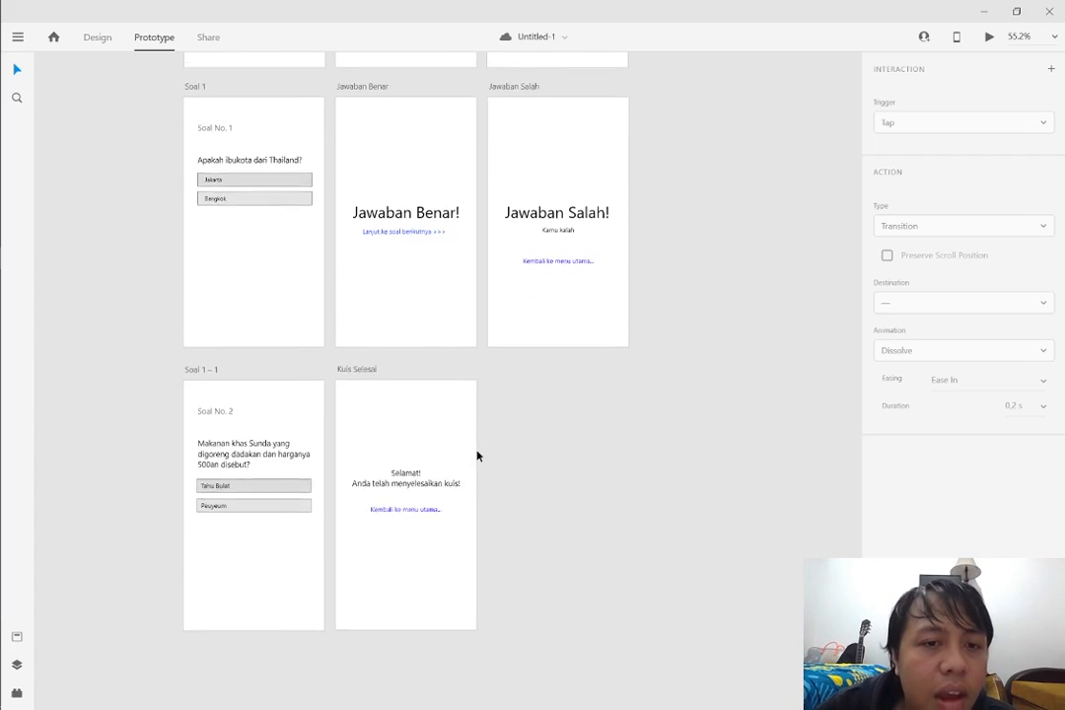
click(424, 504)
scroll(517, 511, up, 2)
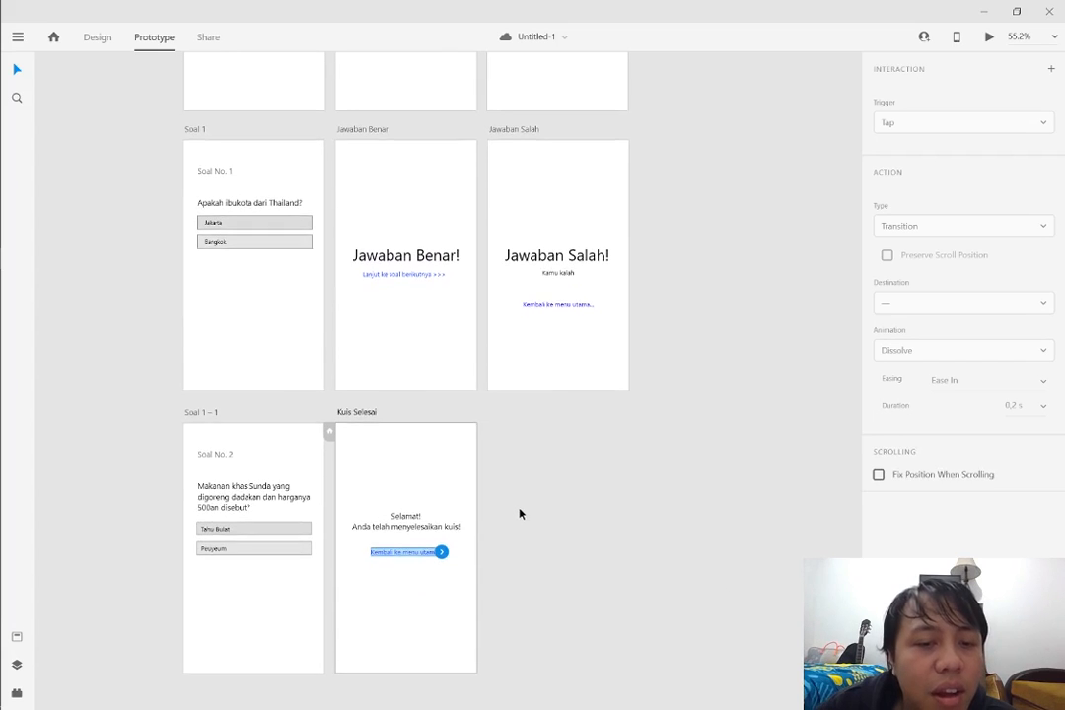
drag(441, 554, 550, 59)
click(680, 375)
scroll(679, 375, up, 10)
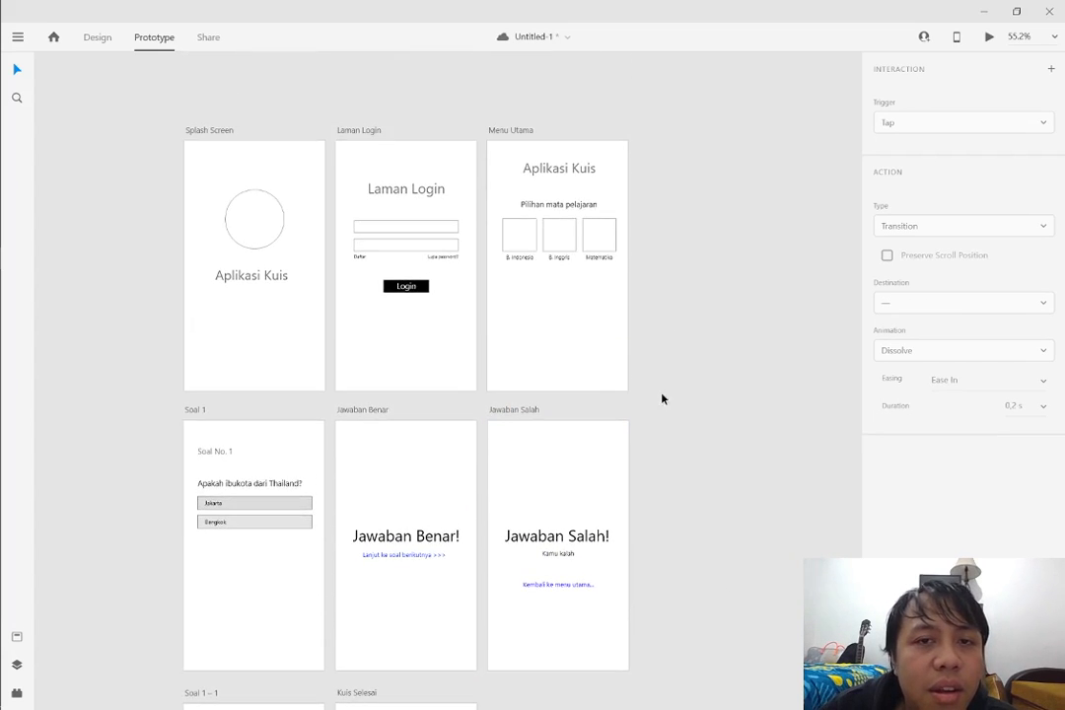
click(577, 351)
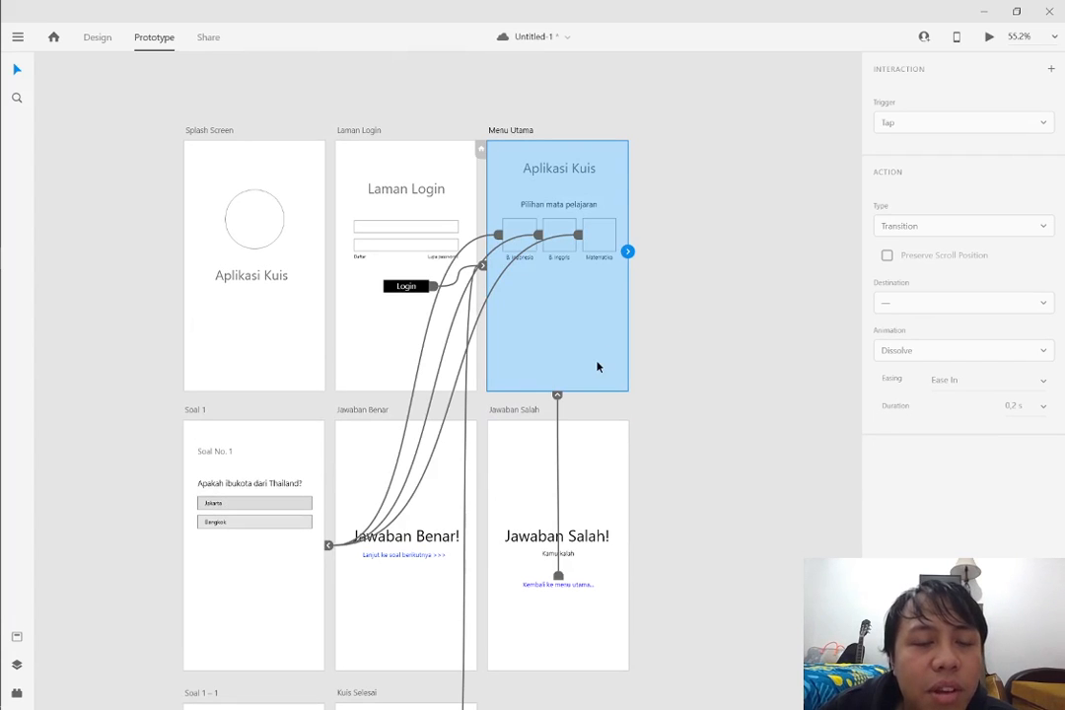
click(766, 363)
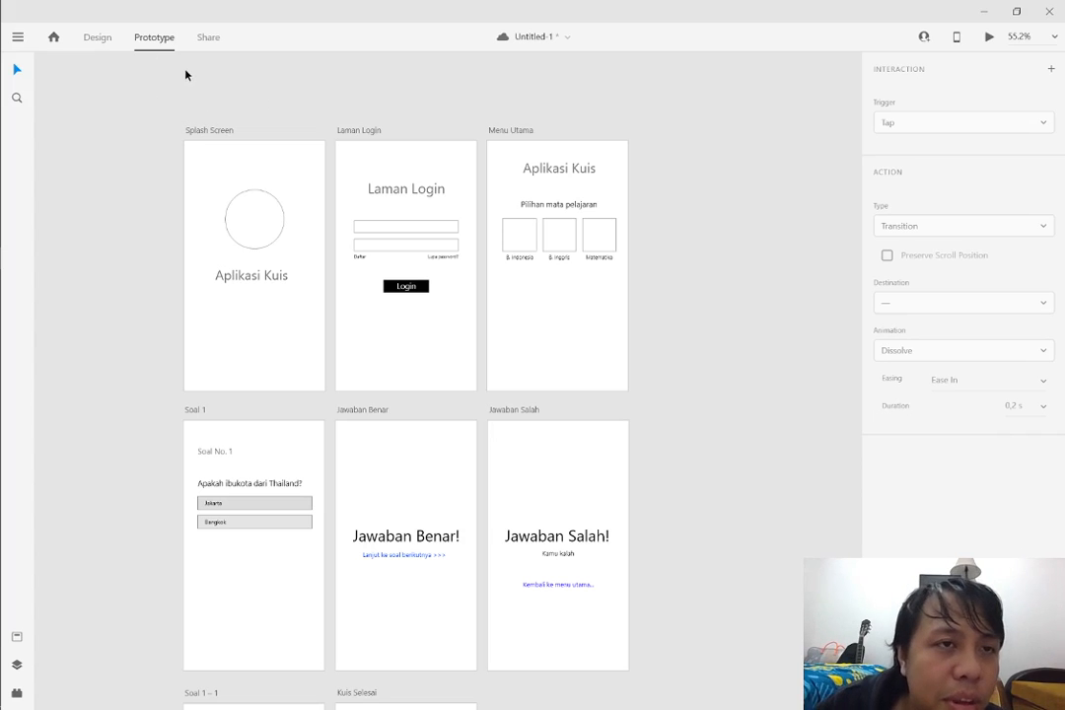
Set the share link's view setting to Presentation and save the document
click(209, 38)
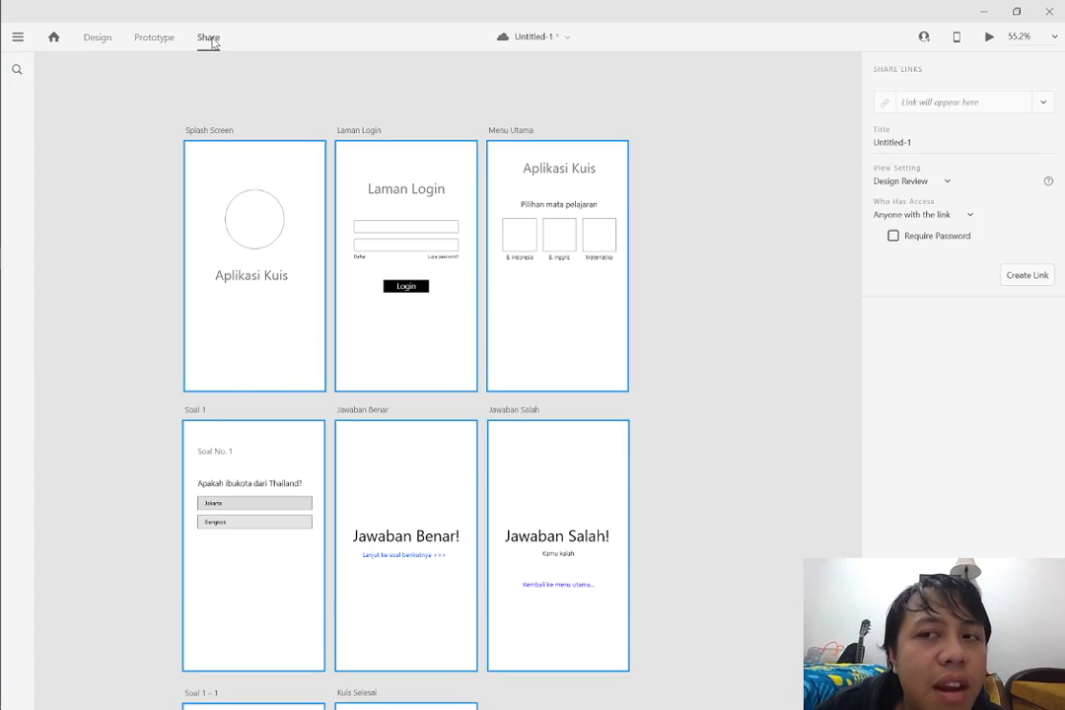
click(943, 184)
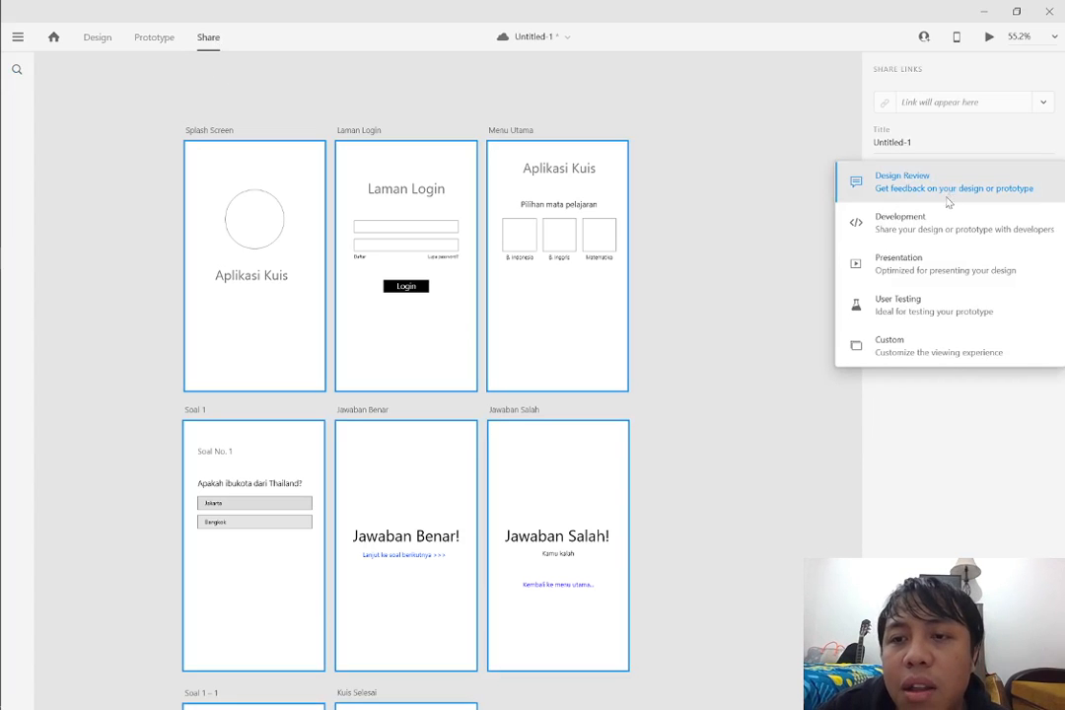
click(905, 270)
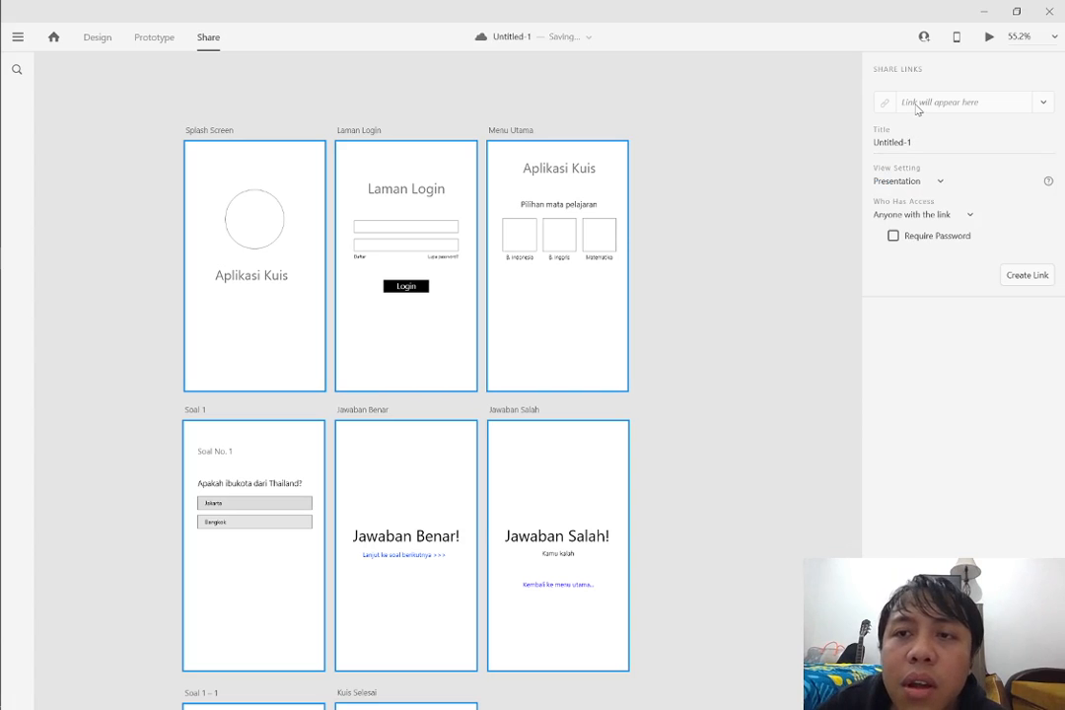
click(872, 182)
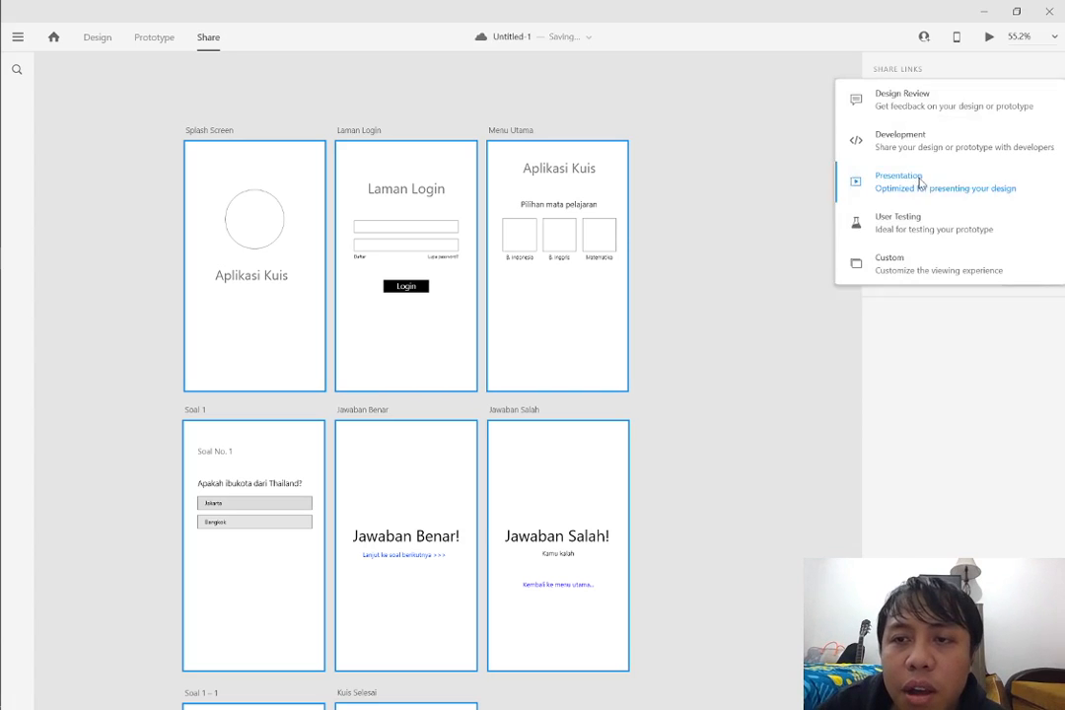
click(886, 197)
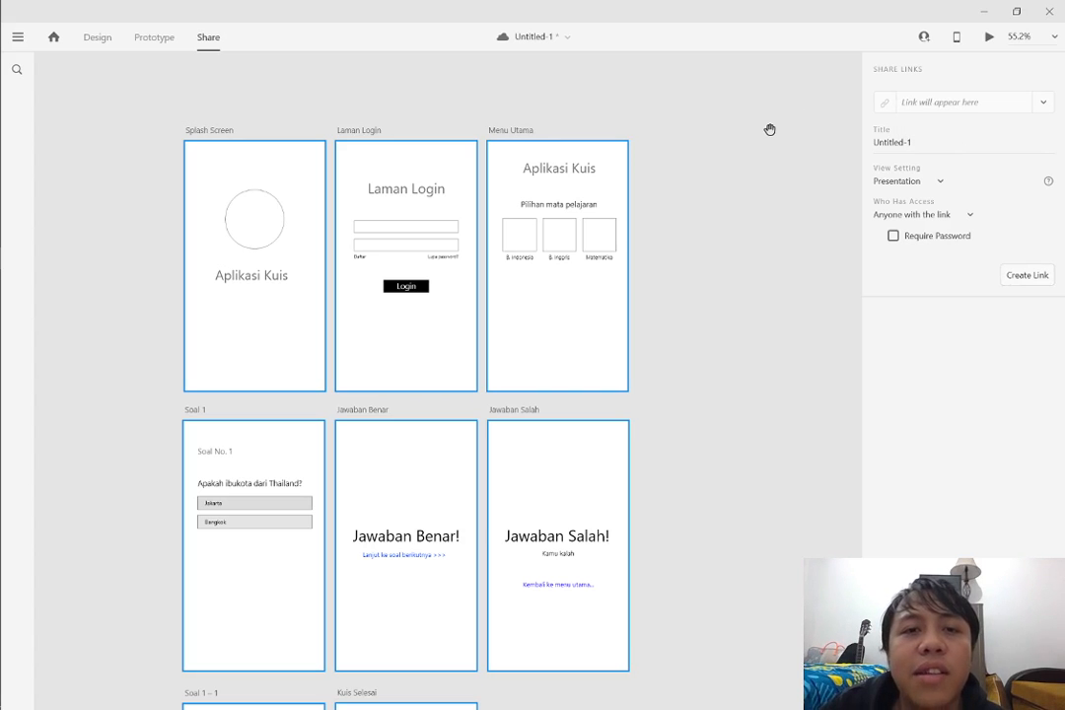
key(ctrl+s)
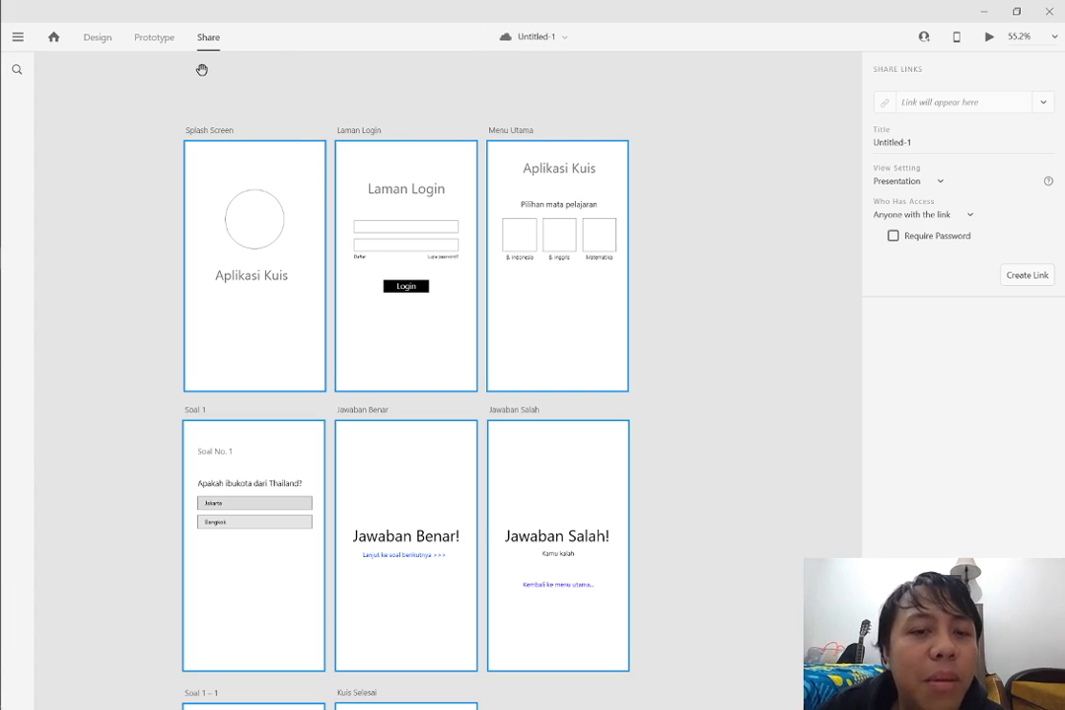
Look over the finished quiz artboards in share mode, from Splash Screen and Menu Utama down to Soal 1 – 1 and Kuis Selesai
scroll(503, 378, down, 5)
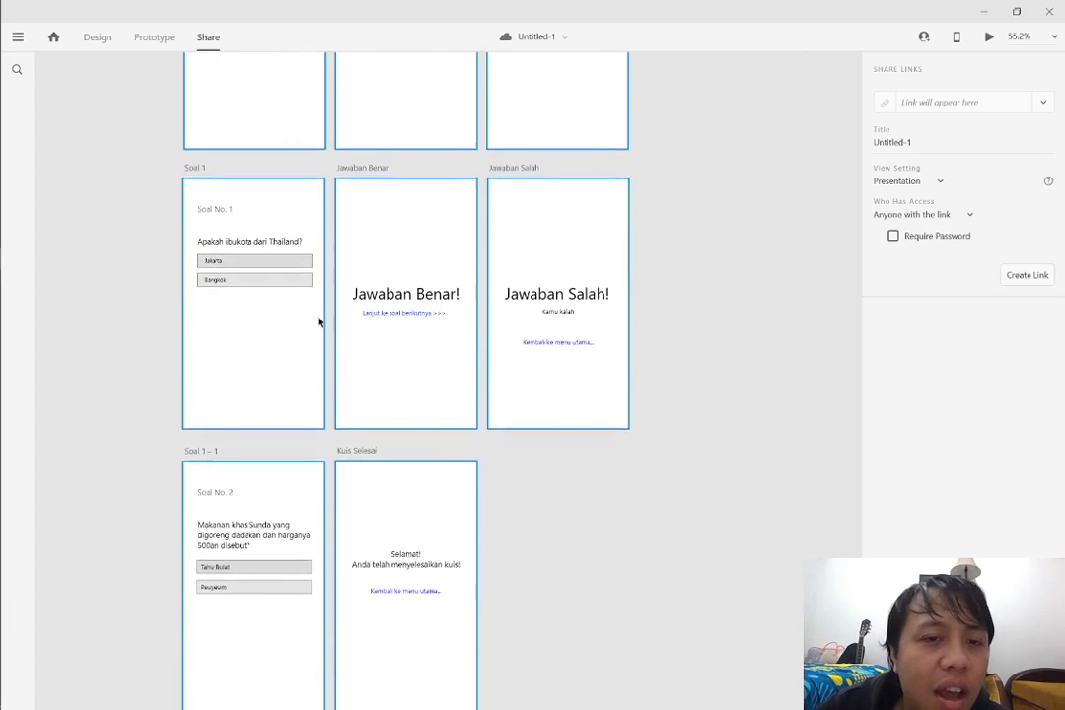
scroll(513, 407, up, 5)
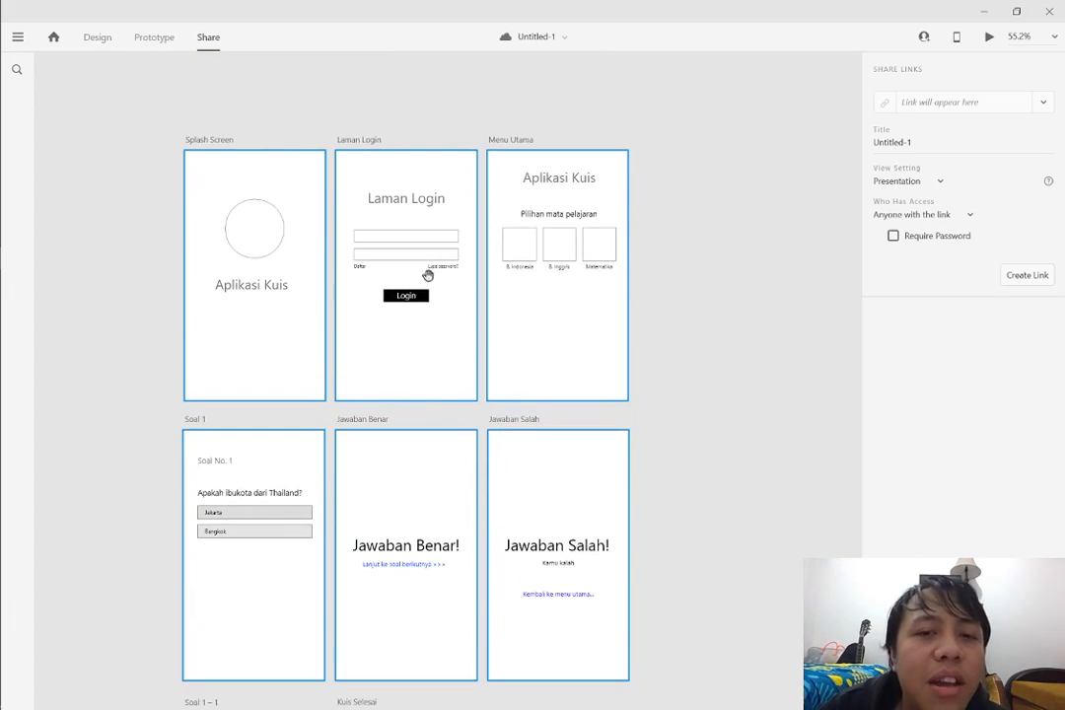
scroll(506, 348, down, 2)
scroll(511, 335, down, 1)
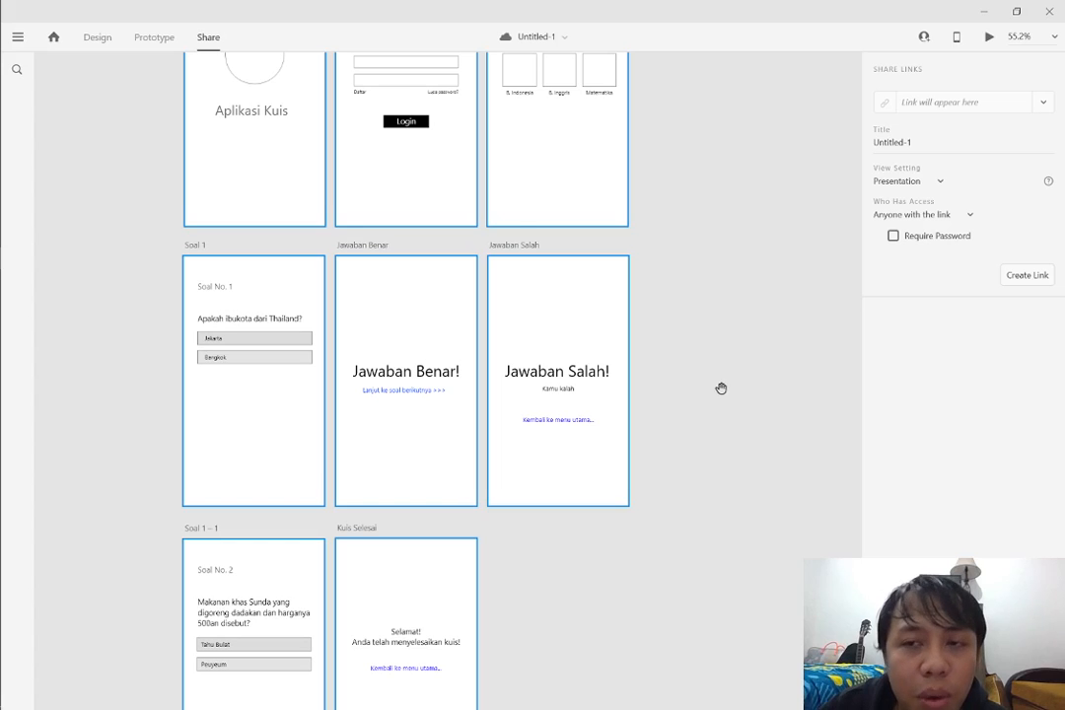
scroll(720, 384, up, 3)
drag(725, 390, 719, 344)
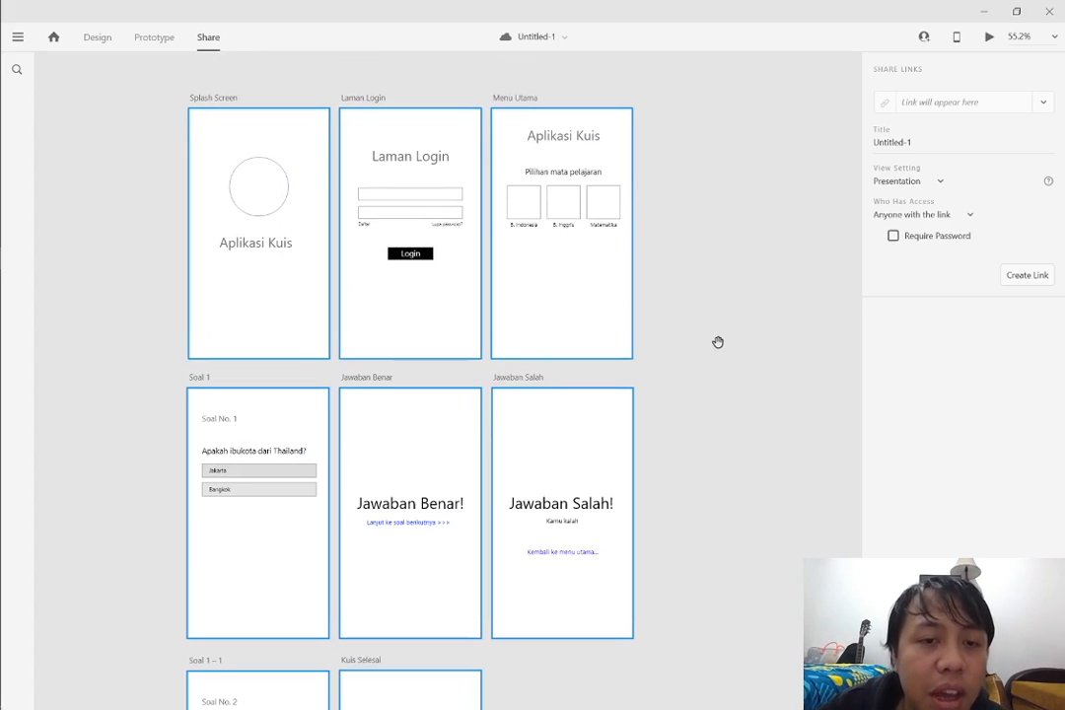
drag(718, 342, 716, 343)
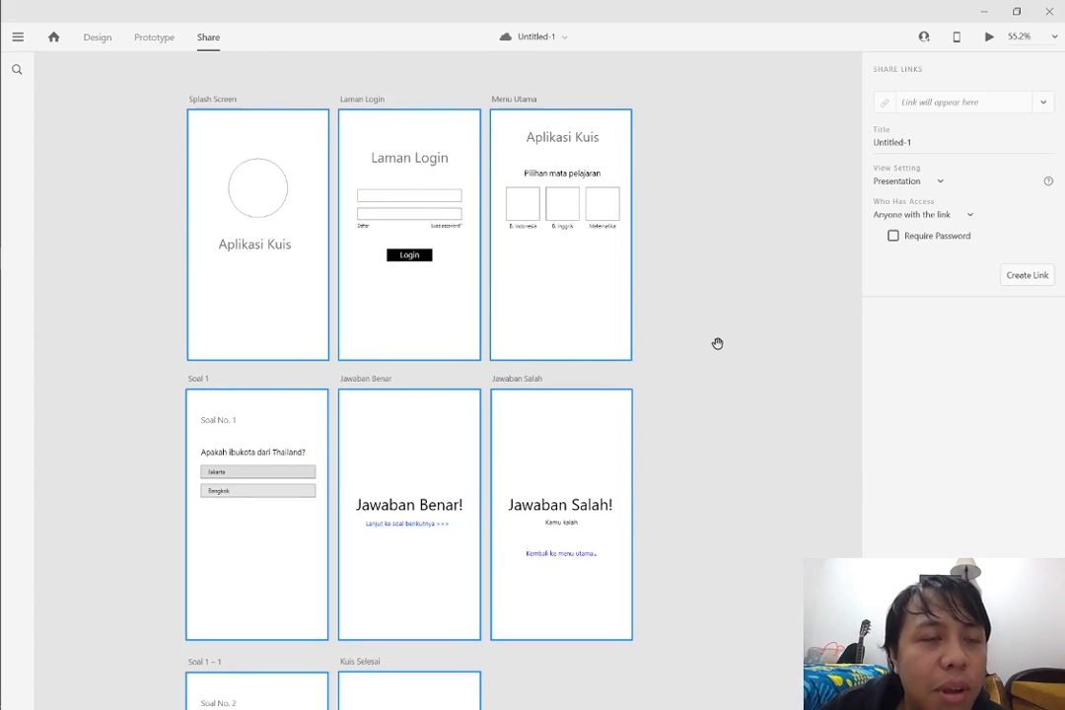
scroll(734, 351, down, 1)
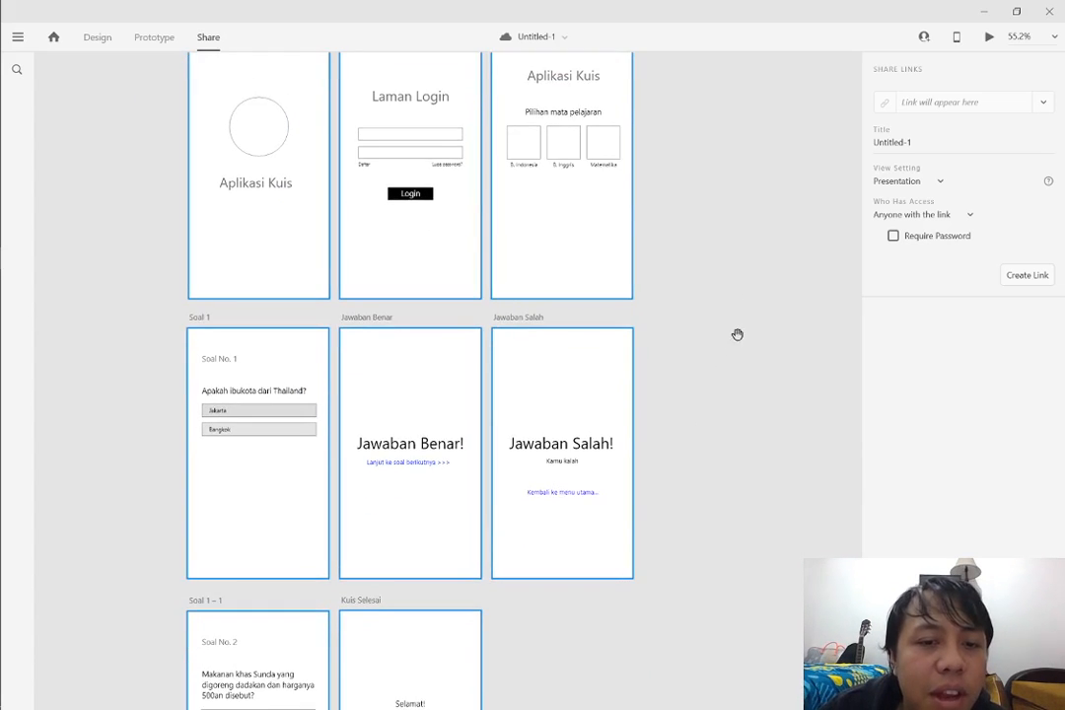
scroll(736, 337, down, 1)
scroll(736, 339, down, 1)
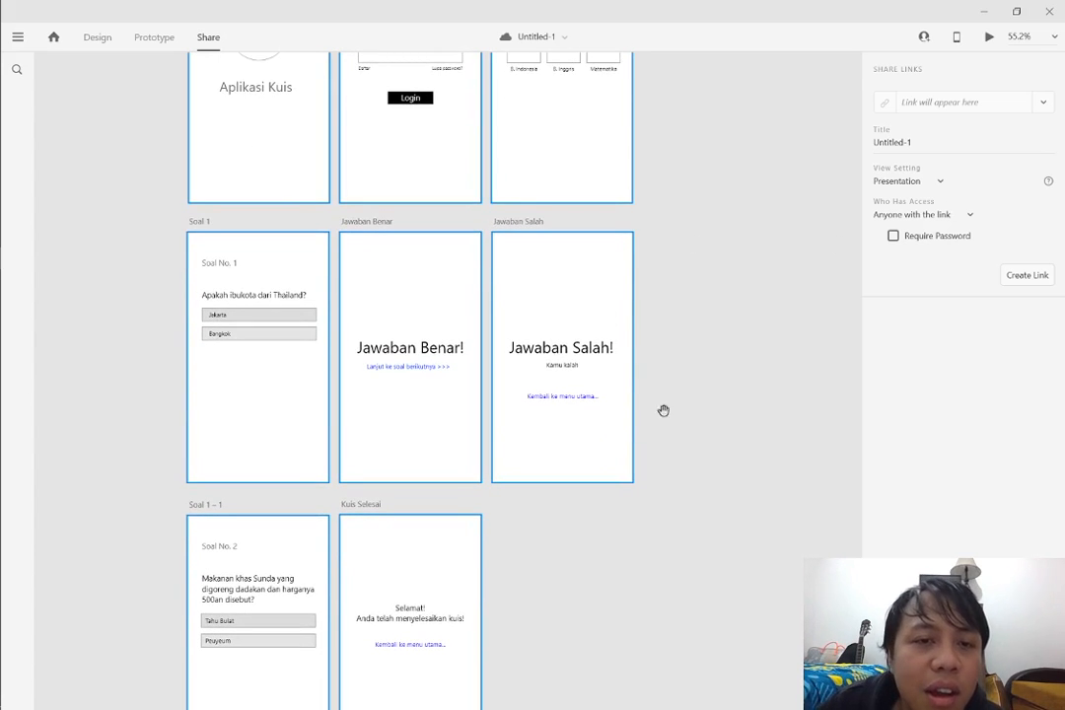
scroll(664, 412, down, 2)
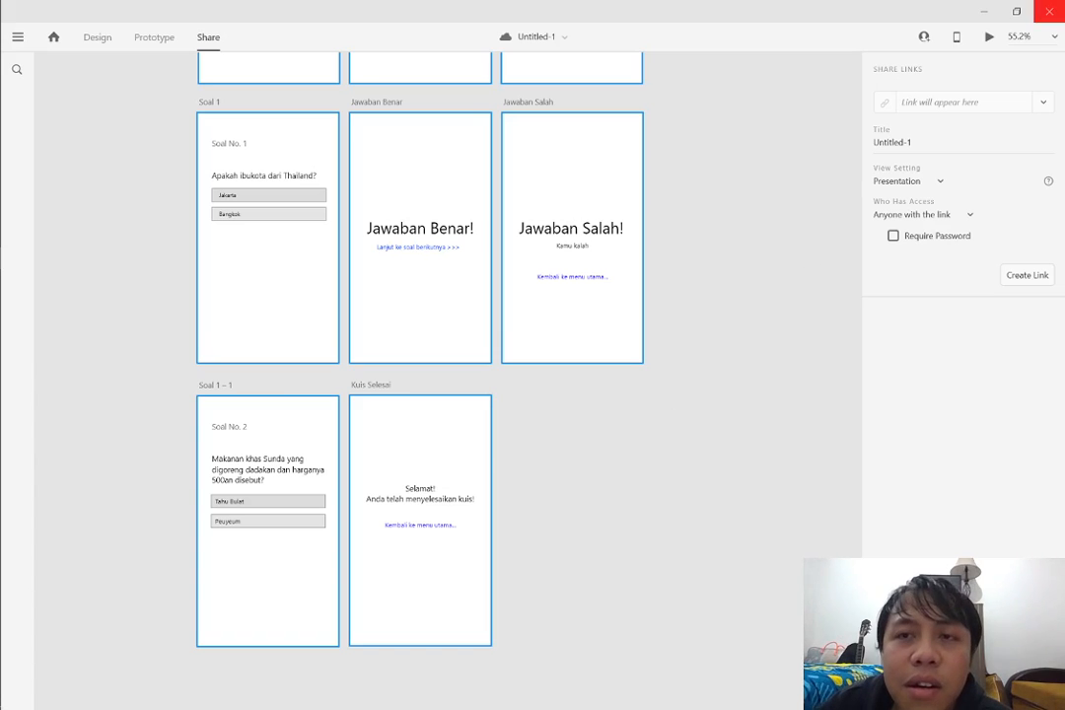
Close Adobe XD and create a blank presentation in a maximized PowerPoint window
click(1049, 11)
click(436, 430)
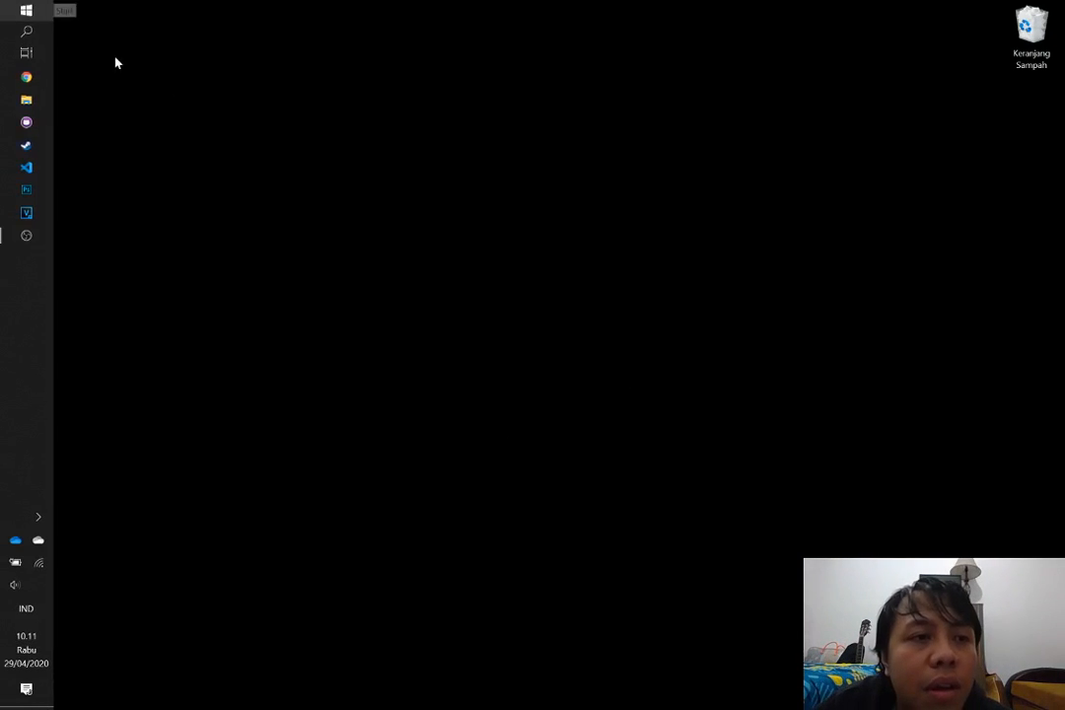
click(25, 10)
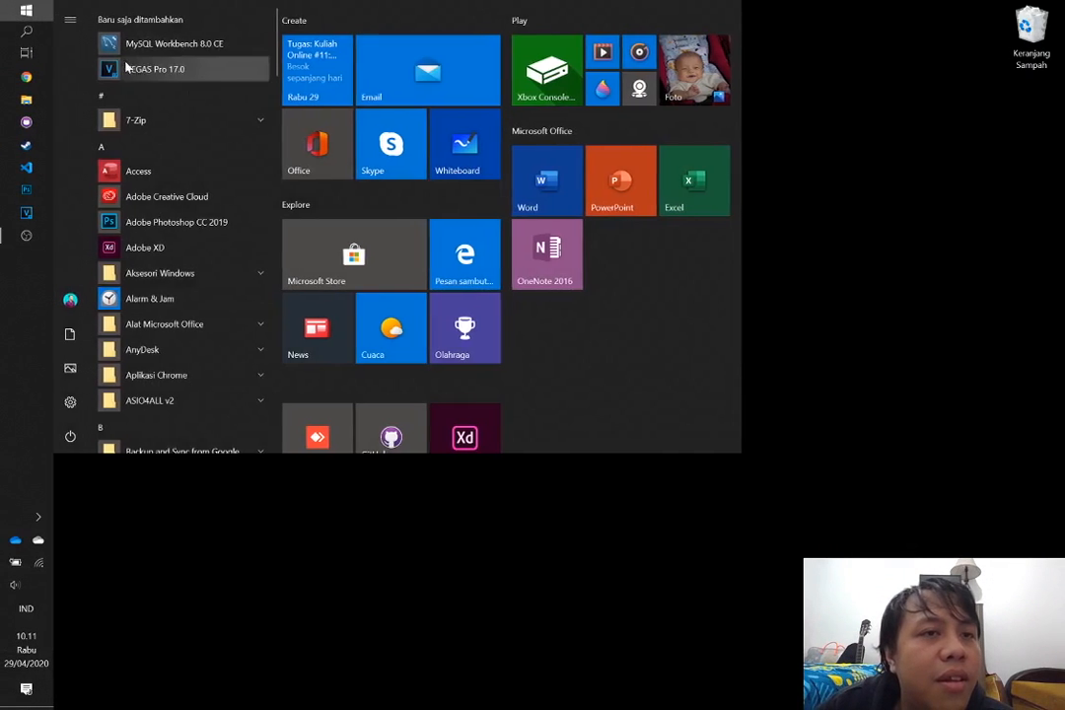
click(634, 207)
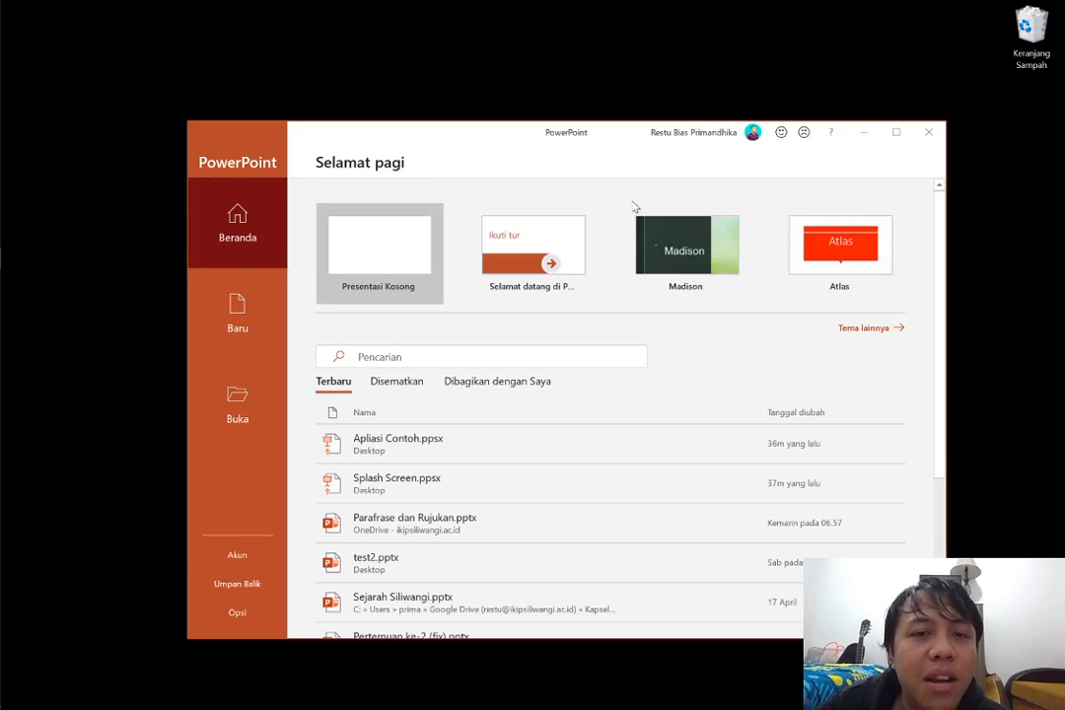
click(389, 279)
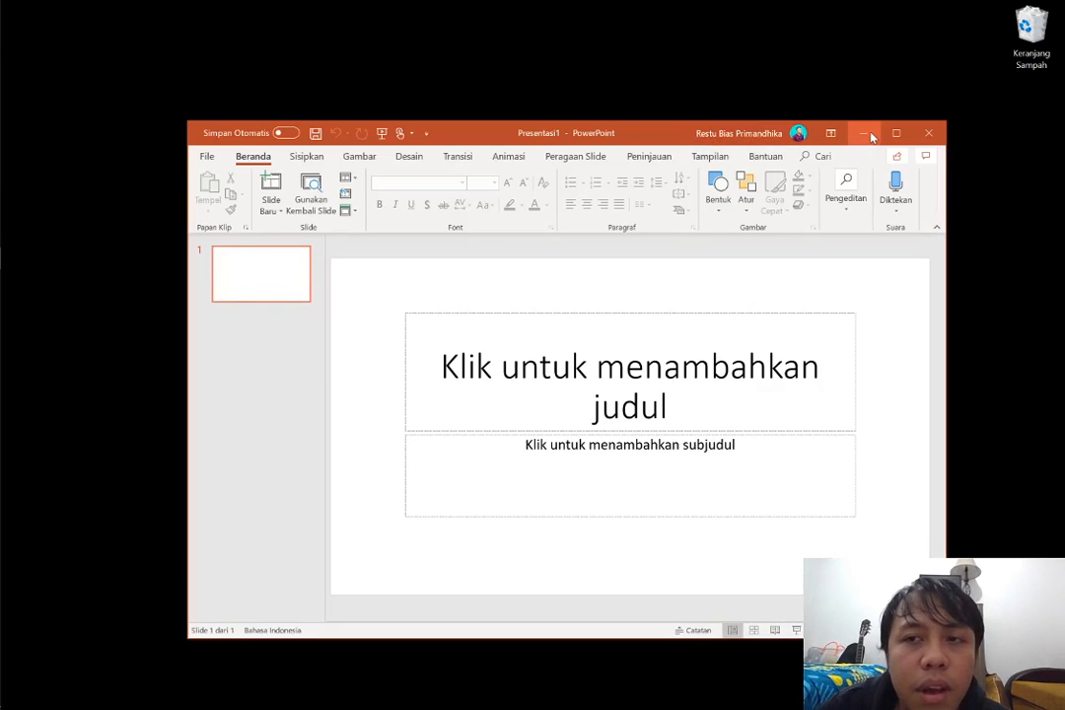
click(895, 133)
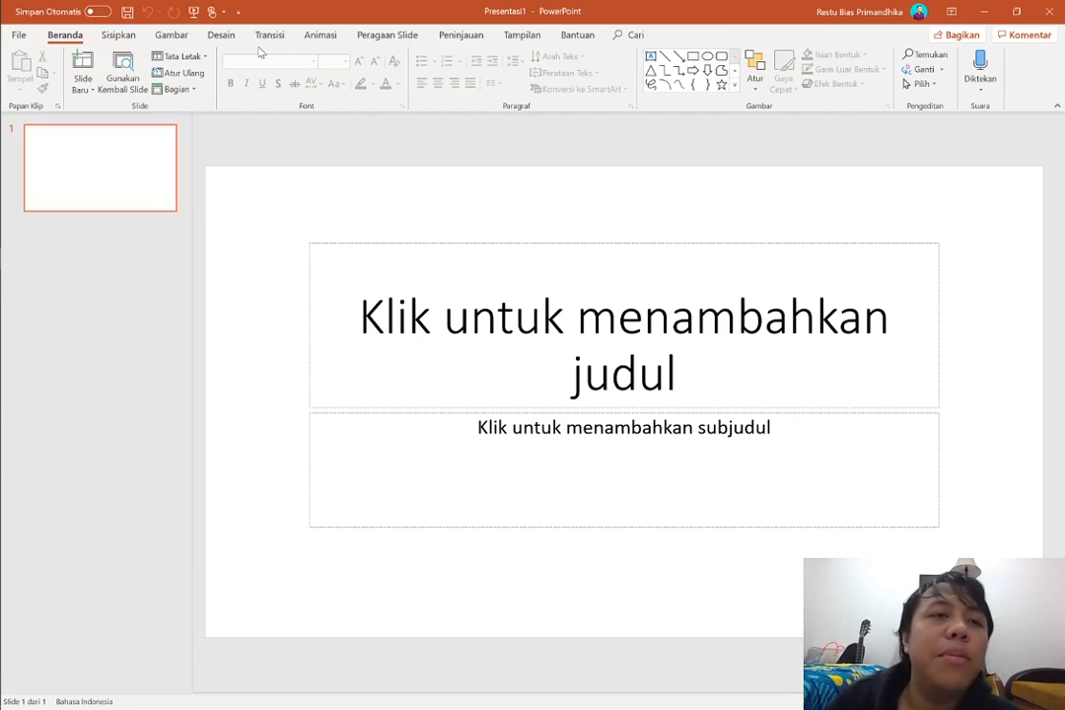
Open the slide size options for the blank presentation
click(221, 35)
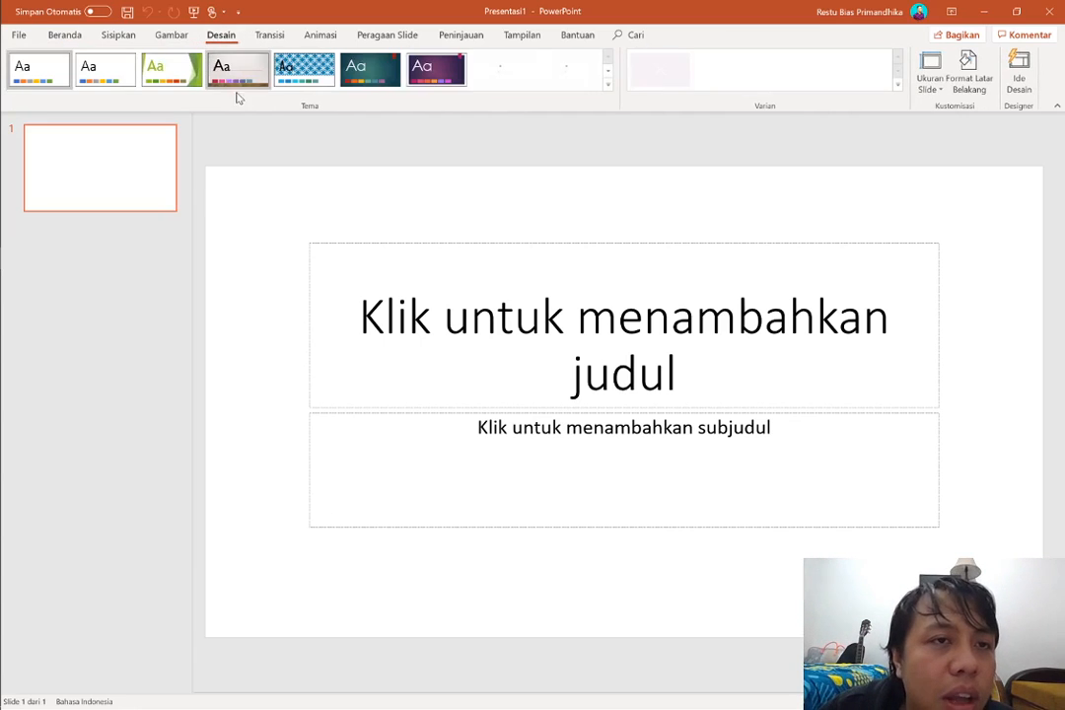
click(934, 95)
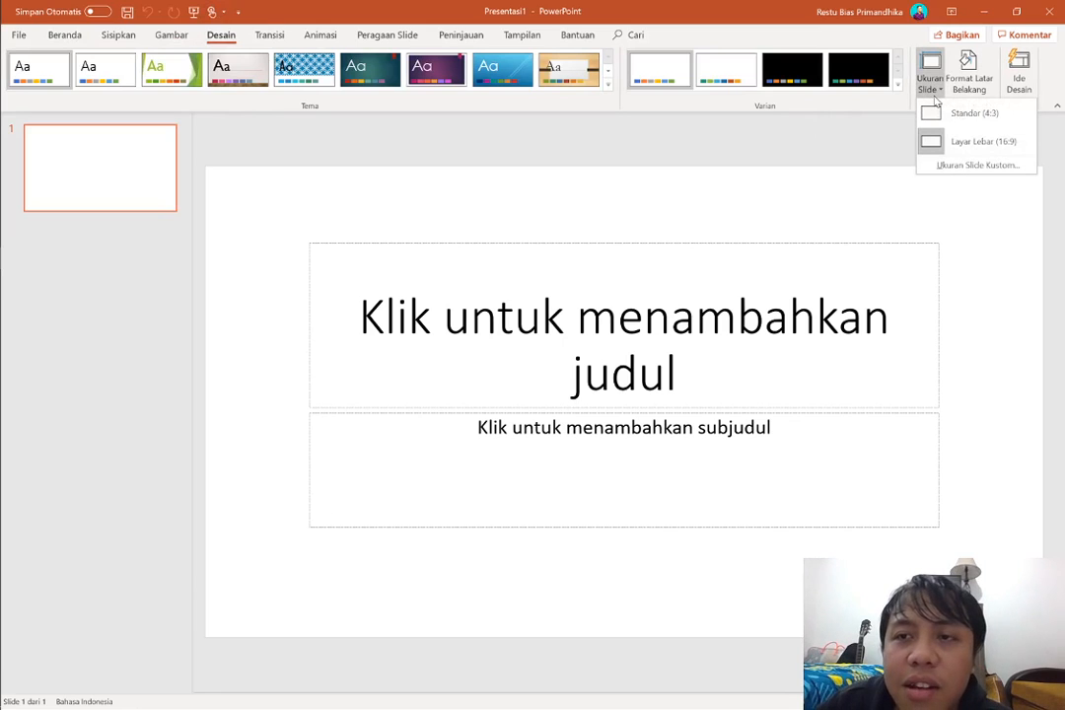